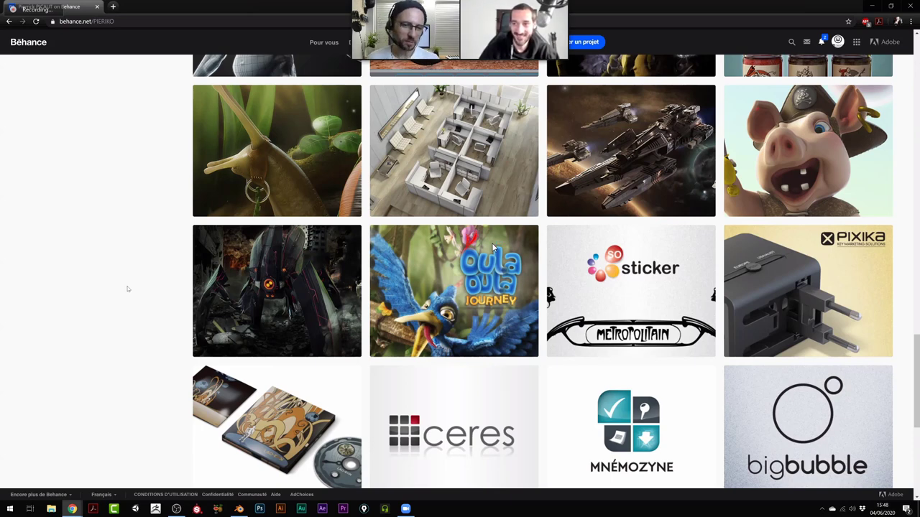
# Scroll up to the P2design tutorials and open the Jack Russell Course project.
pyautogui.scroll(-1, 70, 256)
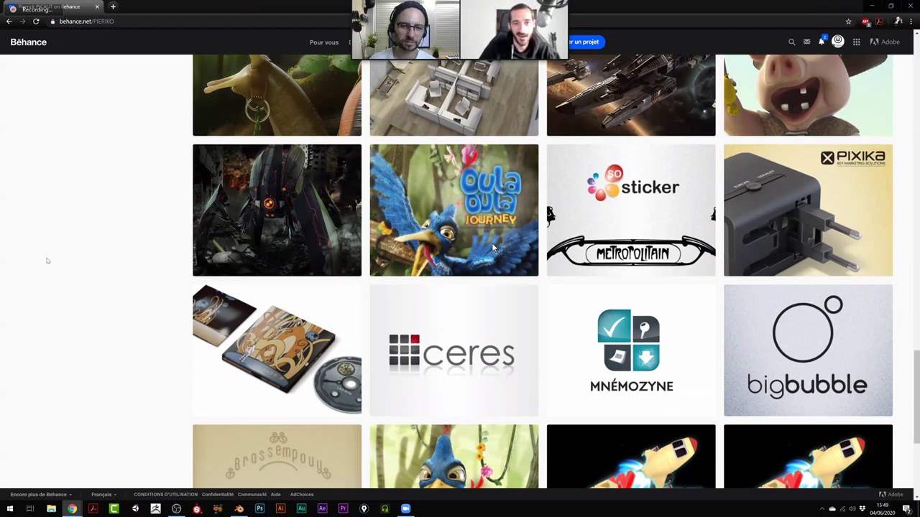
pyautogui.scroll(10, 51, 262)
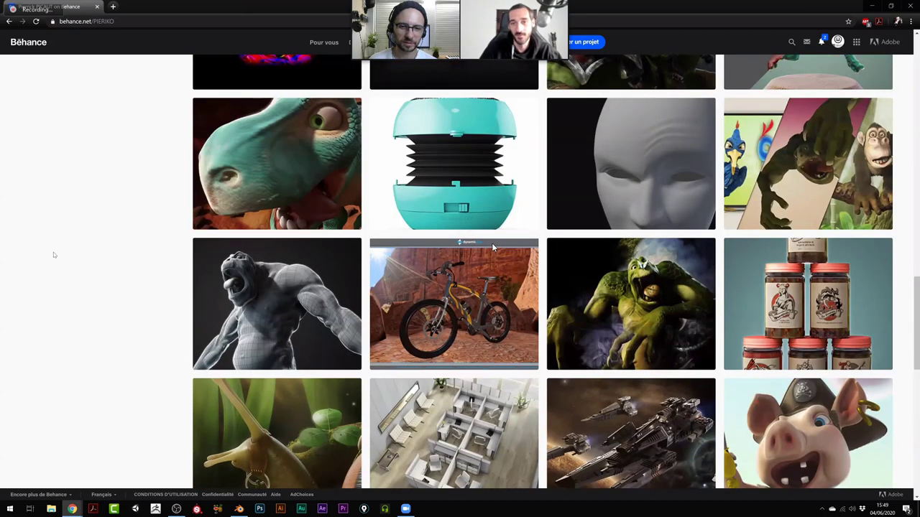
pyautogui.scroll(3, 46, 215)
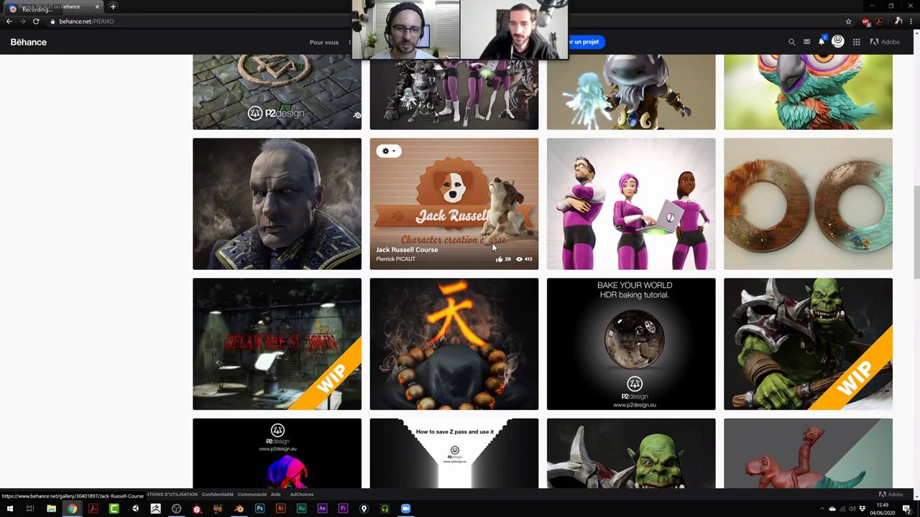
pyautogui.scroll(1, 105, 322)
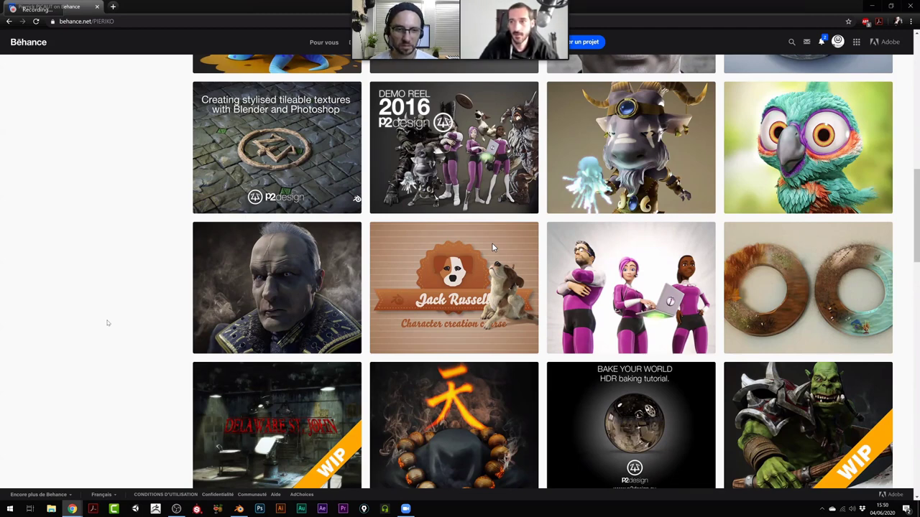
pyautogui.click(493, 247)
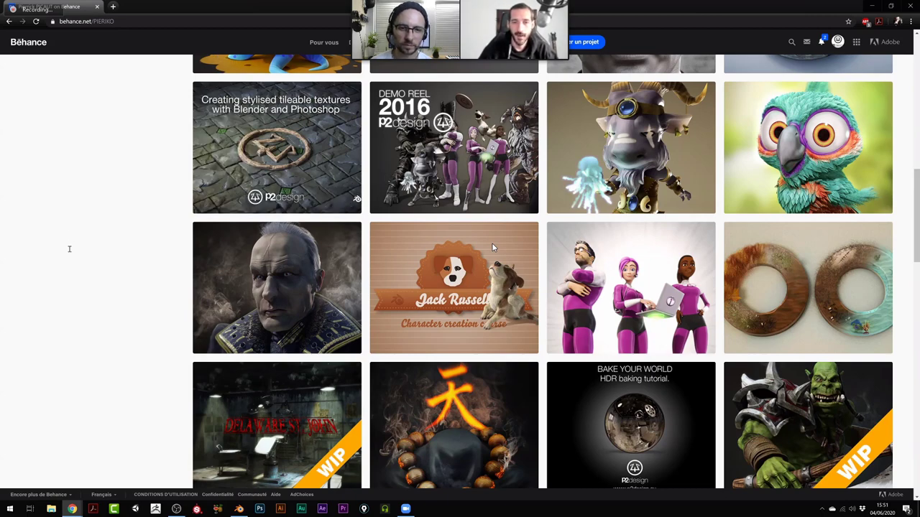
# Scroll up the portfolio to the profile card showing experience and About Me.
pyautogui.scroll(1, 66, 309)
pyautogui.scroll(5, 76, 420)
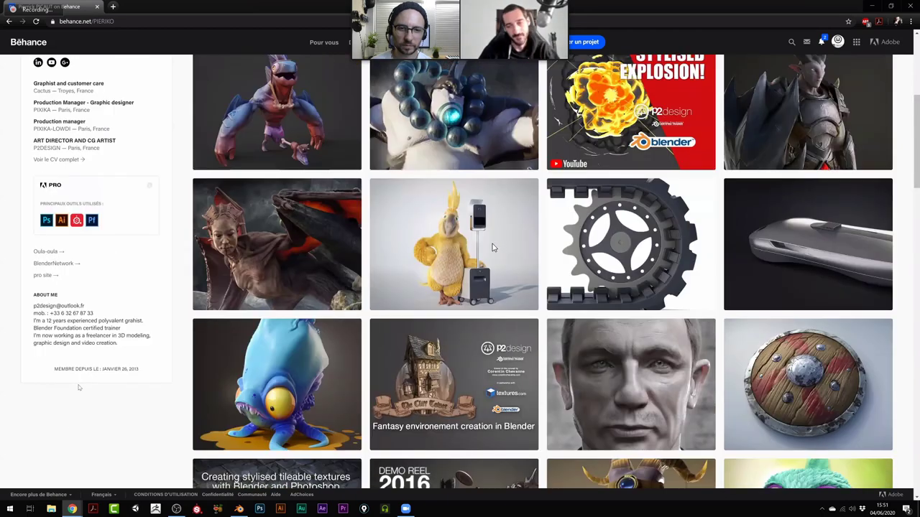
pyautogui.scroll(-2, 77, 374)
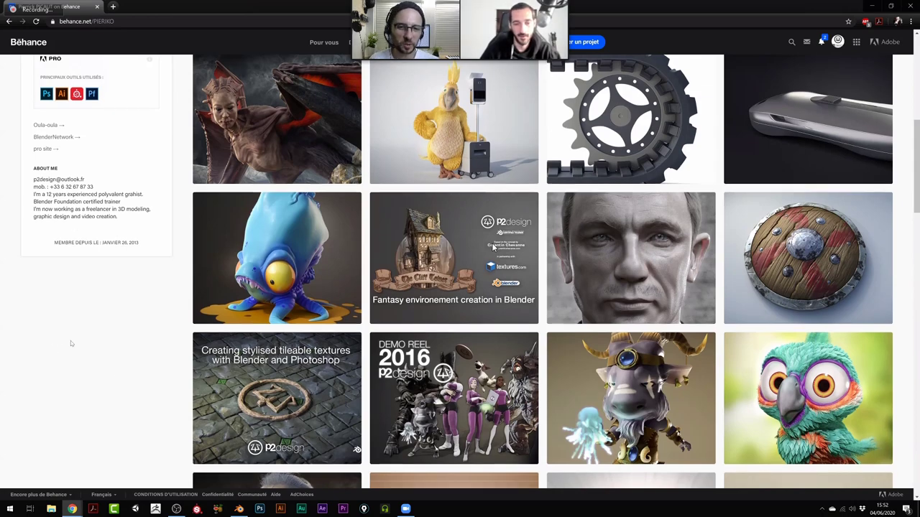
# Scroll down the project grid to the row with Pixika, Mnémozyne, Brassempouy and New Fighter.
pyautogui.scroll(-1, 77, 342)
pyautogui.scroll(-3, 77, 343)
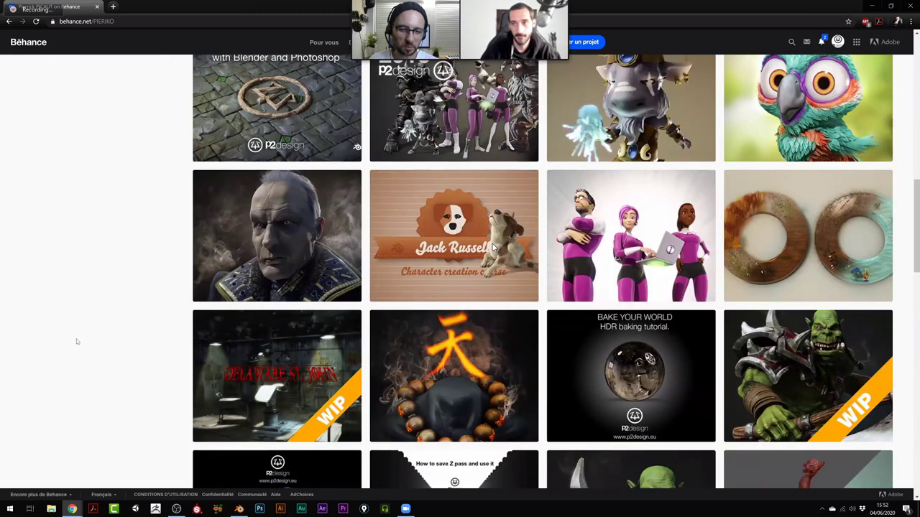
pyautogui.scroll(-1, 77, 342)
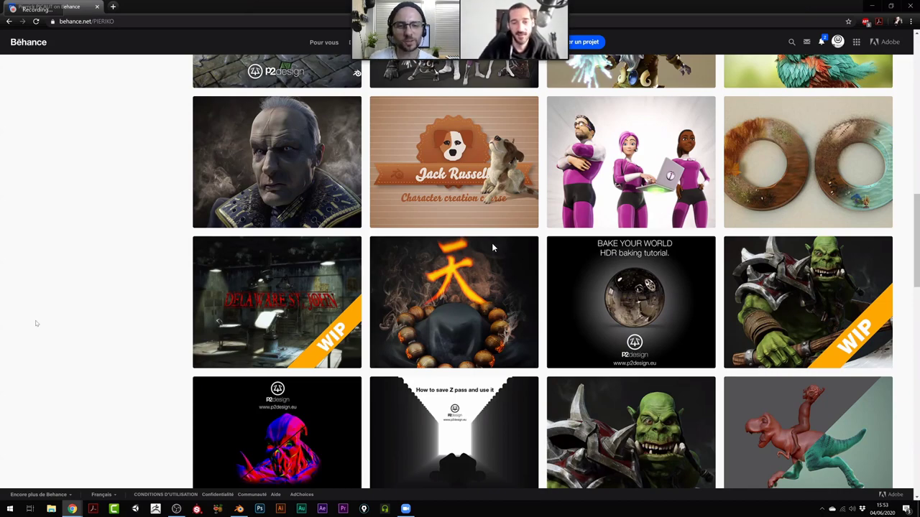
pyautogui.scroll(-1, 93, 301)
pyautogui.scroll(-3, 85, 298)
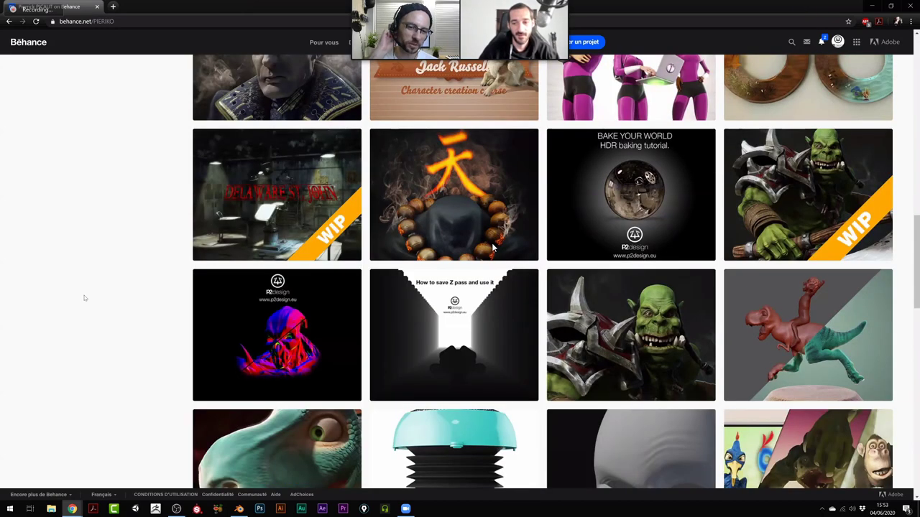
pyautogui.scroll(-2, 85, 298)
pyautogui.scroll(-4, 85, 298)
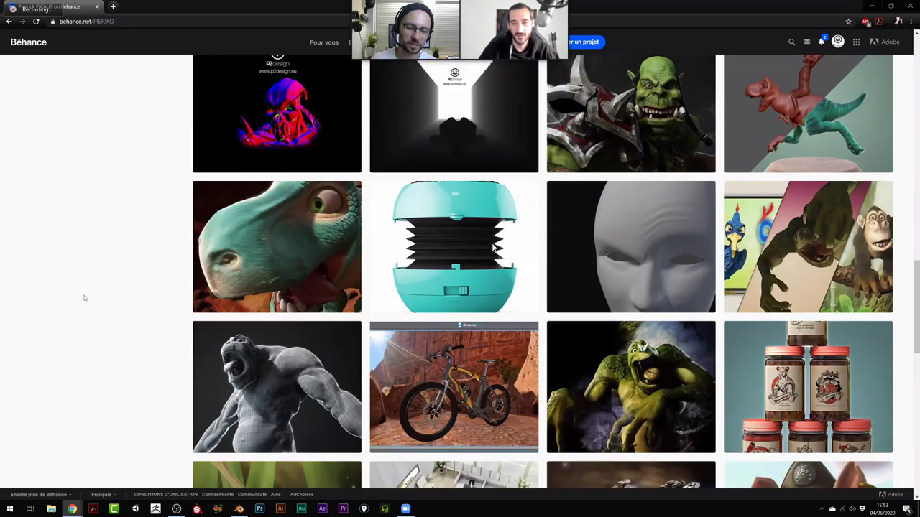
pyautogui.scroll(-4, 84, 299)
pyautogui.scroll(3, 84, 298)
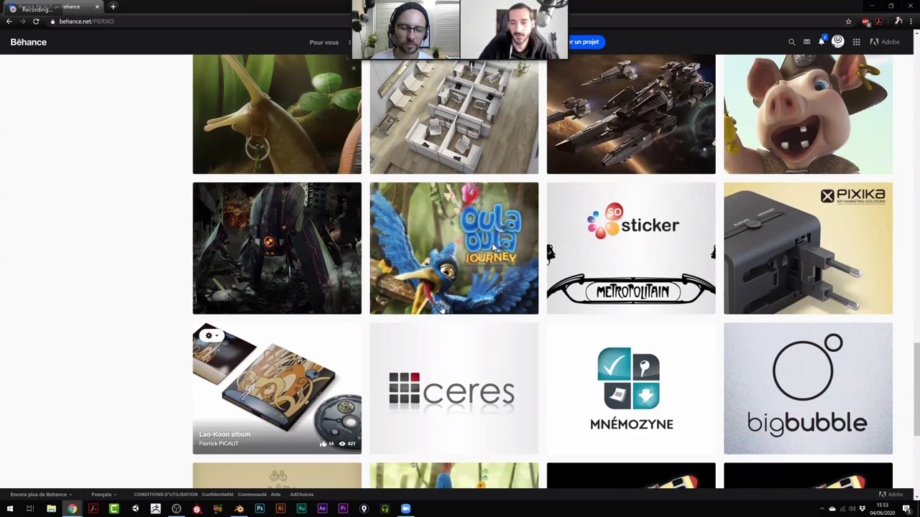
pyautogui.scroll(-2, 493, 248)
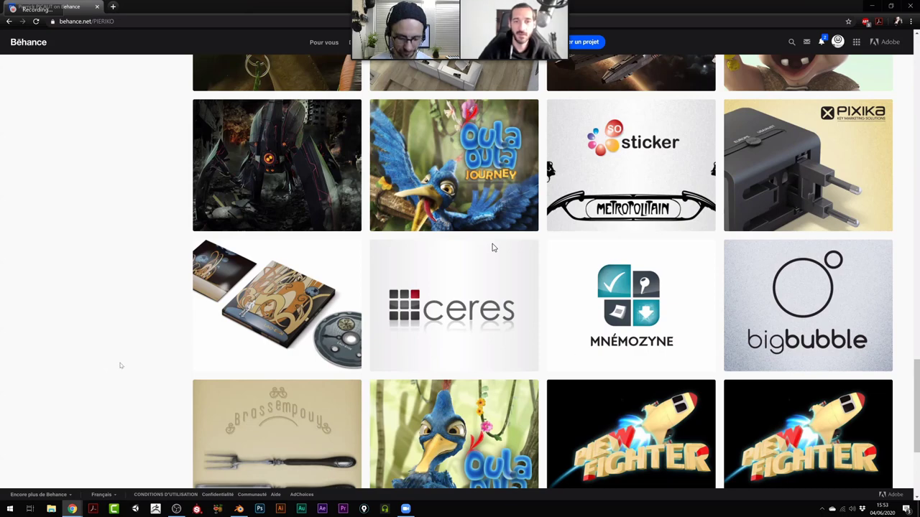
# Open the Pixika Product visualisation project and view its first renders.
pyautogui.click(808, 156)
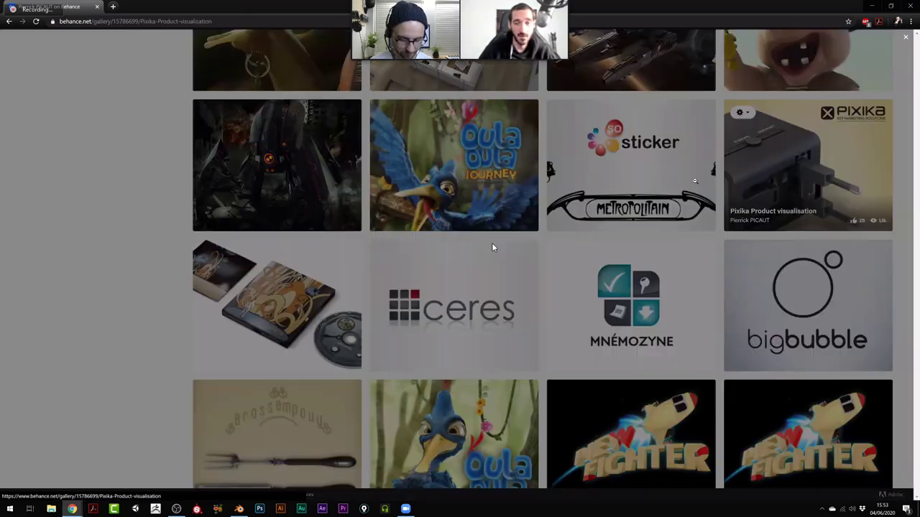
pyautogui.scroll(-2, 493, 247)
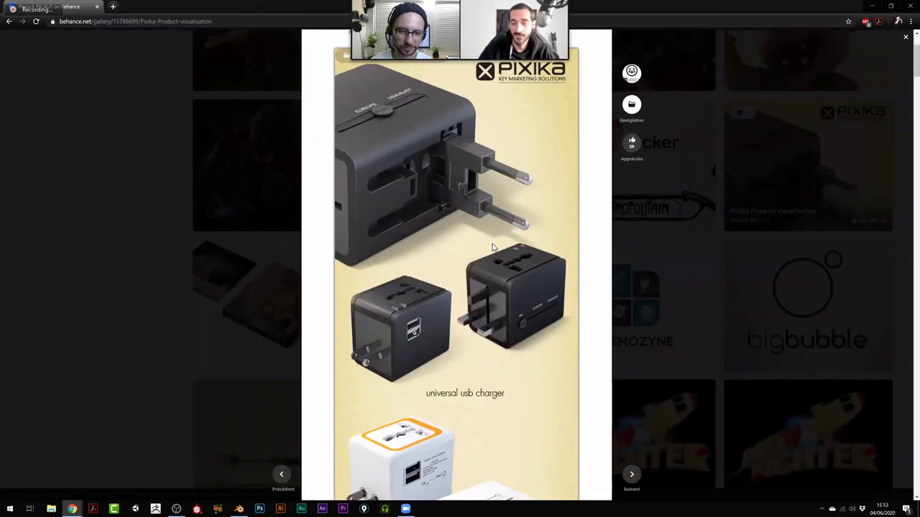
pyautogui.scroll(-1, 493, 248)
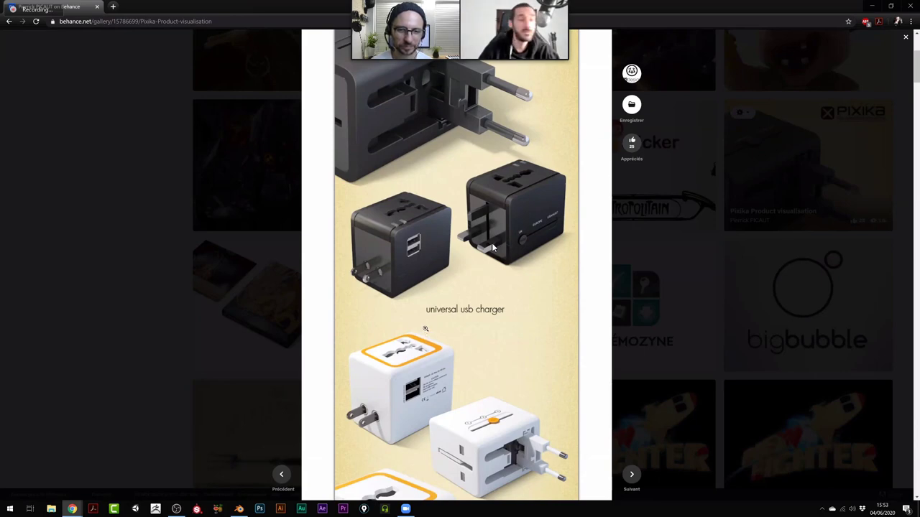
pyautogui.scroll(-1, 493, 248)
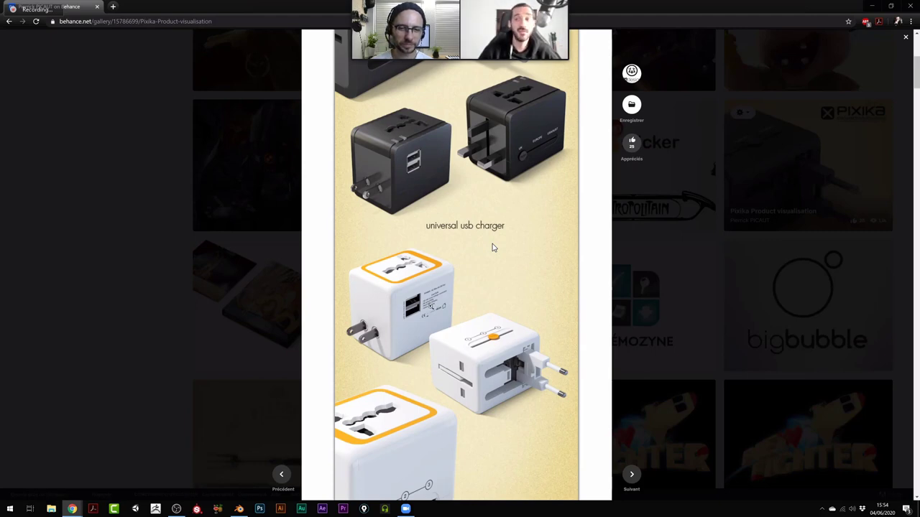
# Scroll past the Iron C colour images to the black packaging boxes.
pyautogui.scroll(-8, 492, 248)
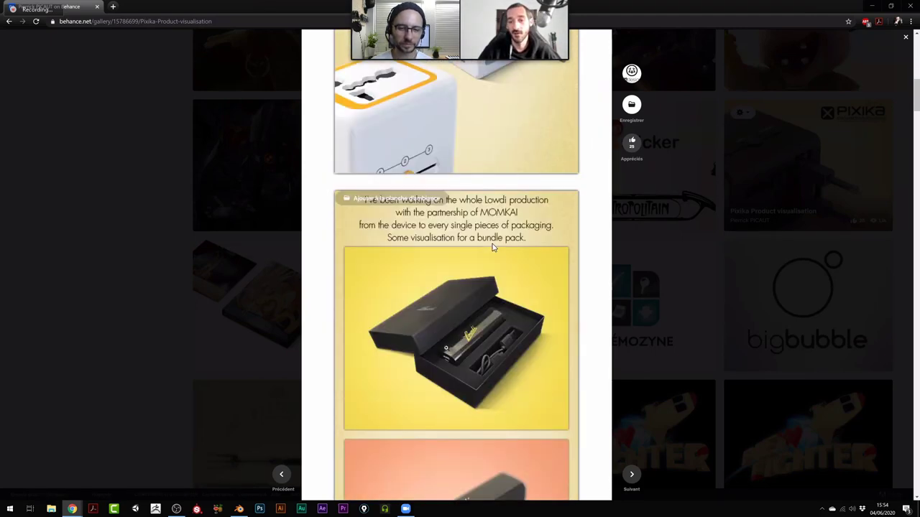
pyautogui.scroll(-3, 492, 248)
pyautogui.scroll(-2, 492, 248)
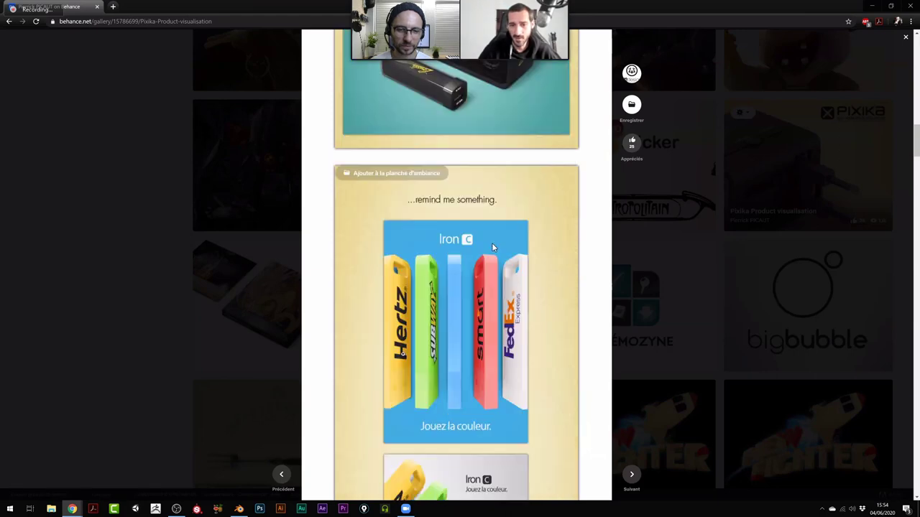
pyautogui.scroll(-2, 492, 248)
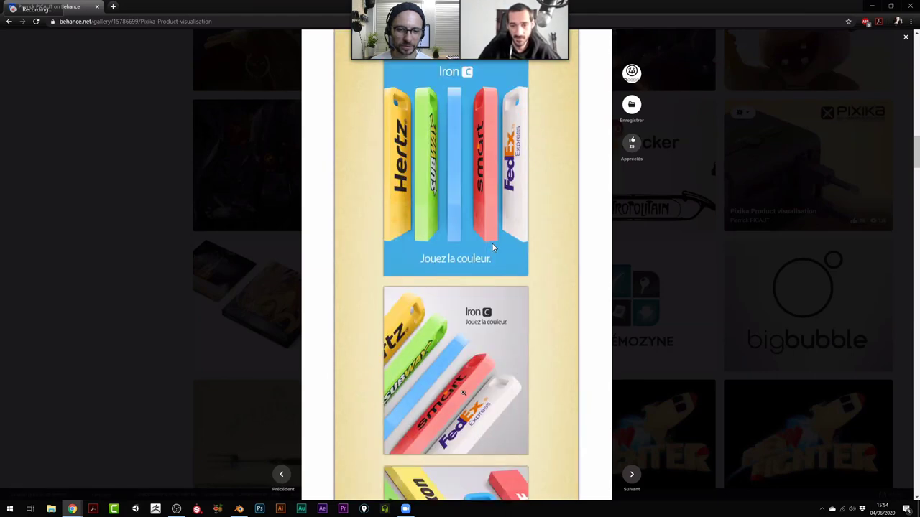
pyautogui.scroll(-3, 492, 248)
pyautogui.scroll(-4, 492, 248)
pyautogui.scroll(-4, 492, 248)
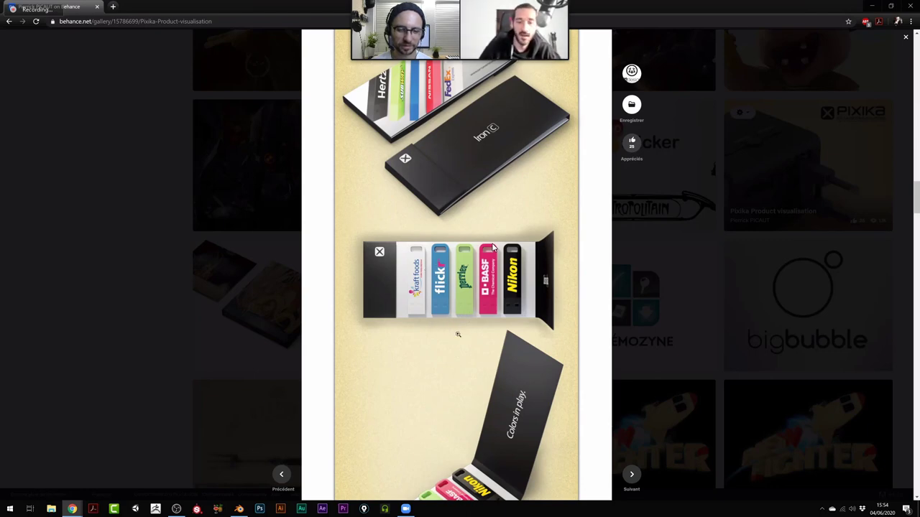
# Scroll down to the Swivel flashdrive, then back up to the Outdoor and Slider flashdrives.
pyautogui.scroll(-10, 493, 248)
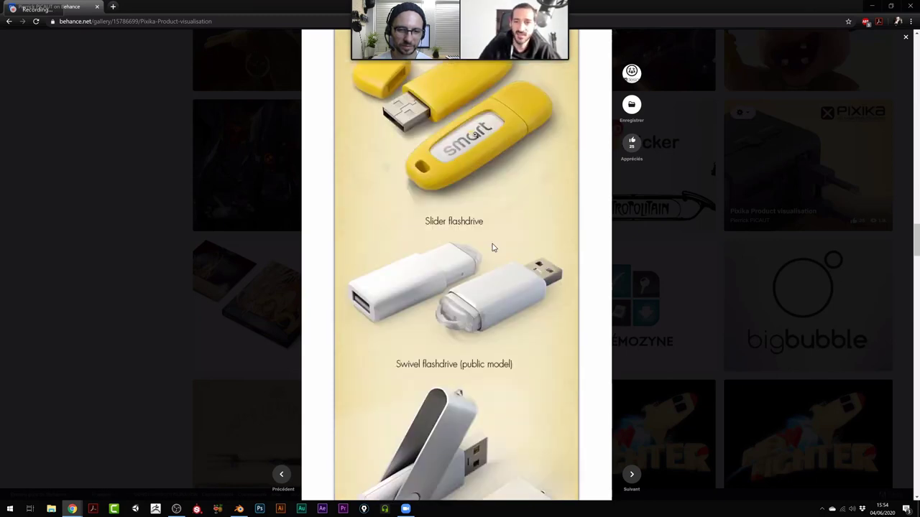
pyautogui.scroll(-3, 492, 248)
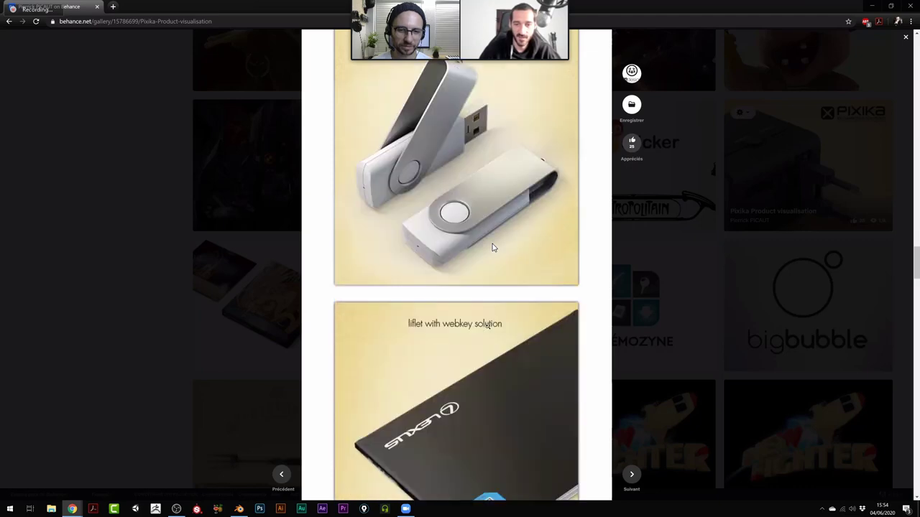
pyautogui.scroll(2, 492, 248)
pyautogui.scroll(3, 493, 248)
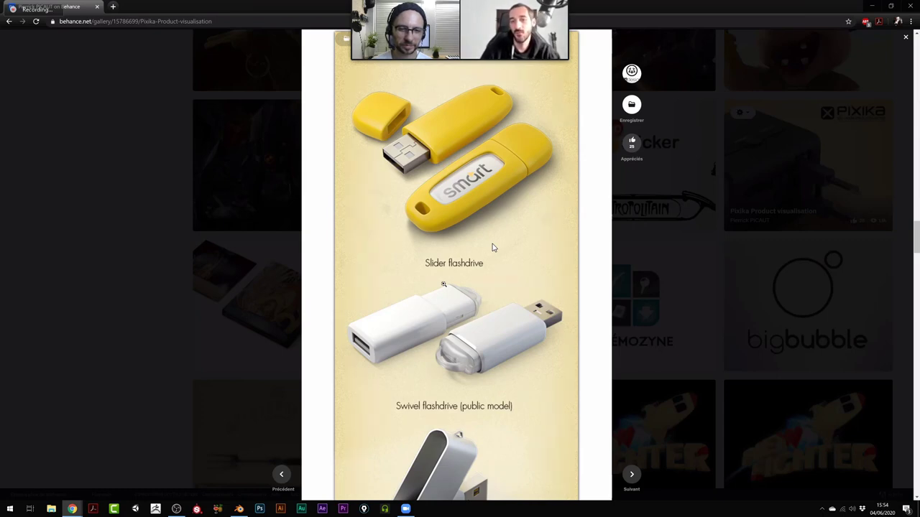
pyautogui.scroll(2, 493, 248)
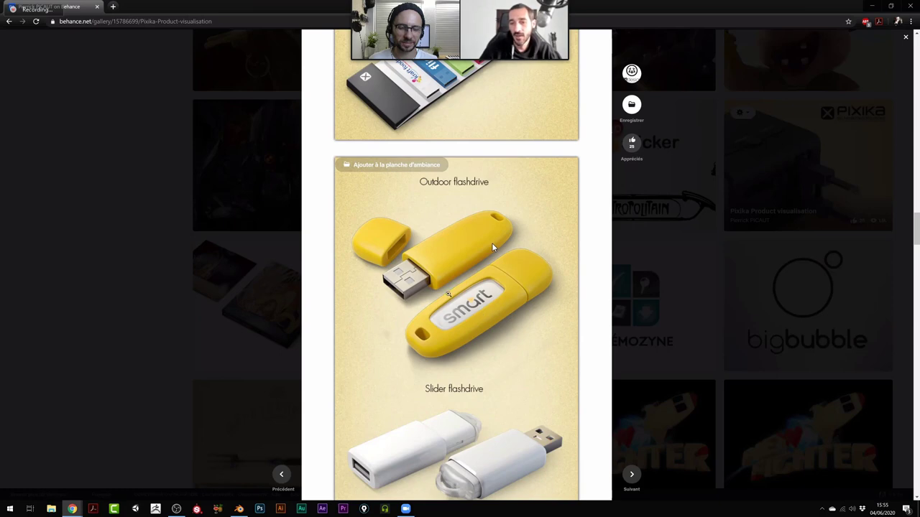
# Scroll to the fan of coloured USB sticks beside the yellow Outdoor flashdrive render.
pyautogui.scroll(-2, 493, 248)
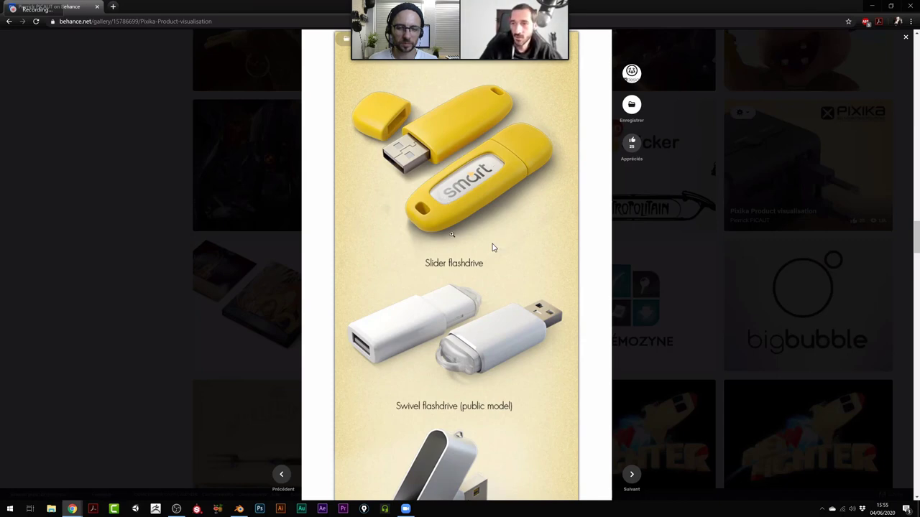
pyautogui.scroll(3, 492, 248)
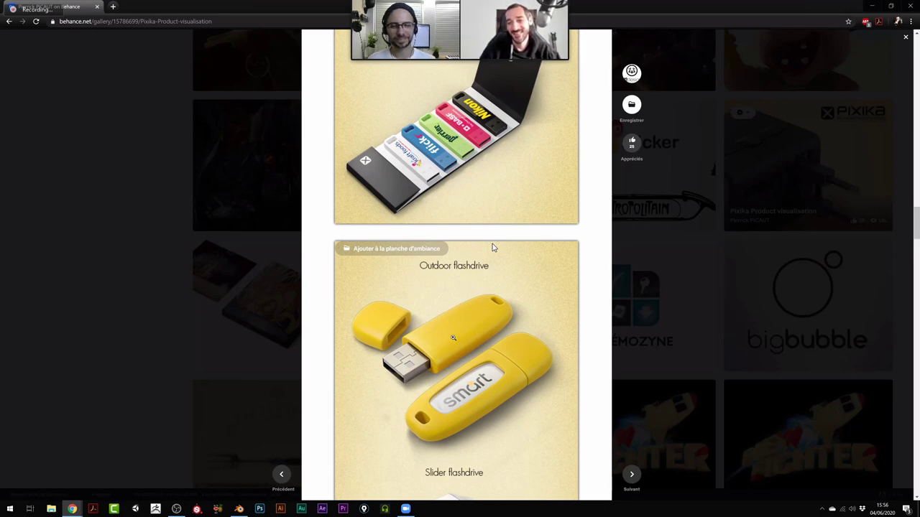
# Scroll down past the Swivel flashdrive and Lexus leaflet to the key-shaped drive.
pyautogui.scroll(-9, 493, 248)
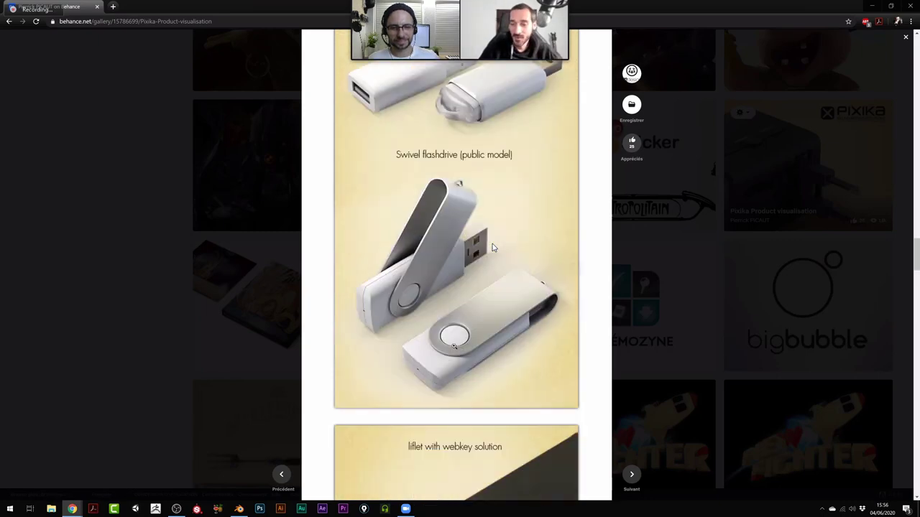
pyautogui.scroll(2, 493, 248)
pyautogui.scroll(-1, 493, 248)
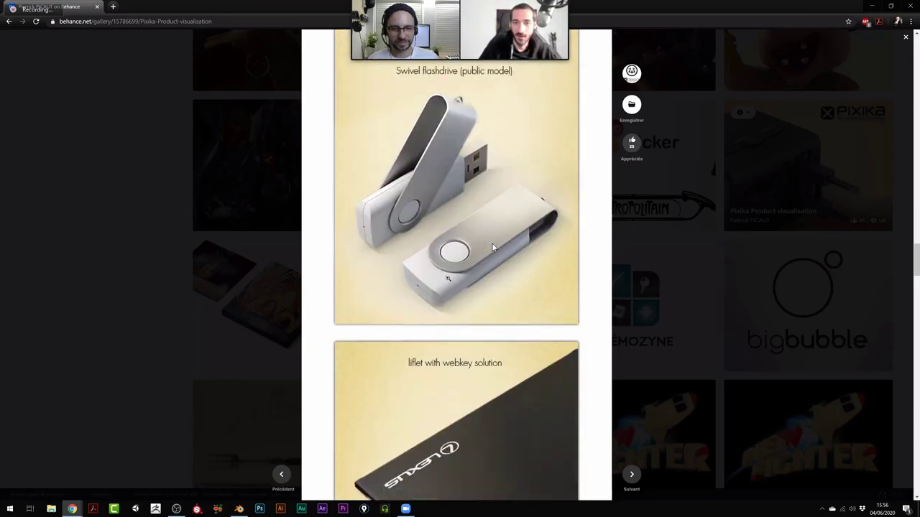
pyautogui.scroll(-3, 493, 248)
pyautogui.scroll(-10, 493, 248)
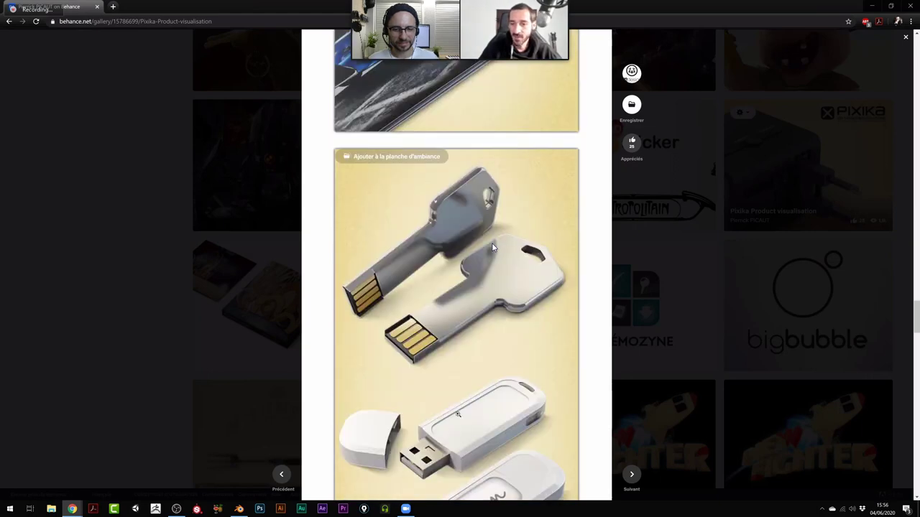
# Scroll back up through the renders to the Slider flashdrive.
pyautogui.scroll(5, 493, 248)
pyautogui.scroll(4, 493, 248)
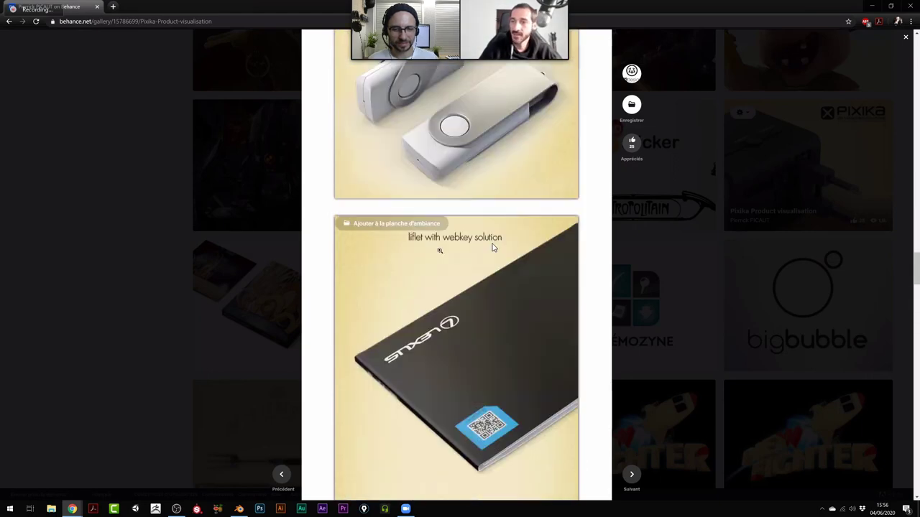
pyautogui.scroll(2, 493, 248)
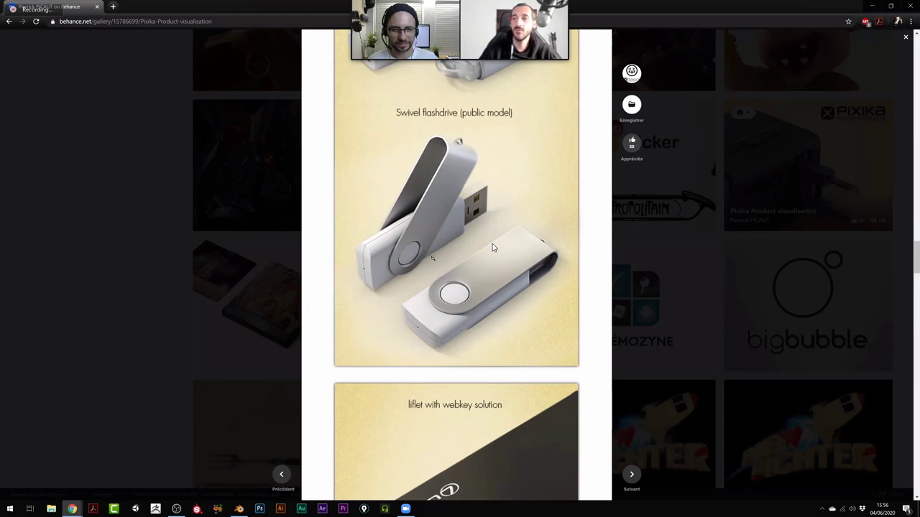
pyautogui.scroll(2, 493, 248)
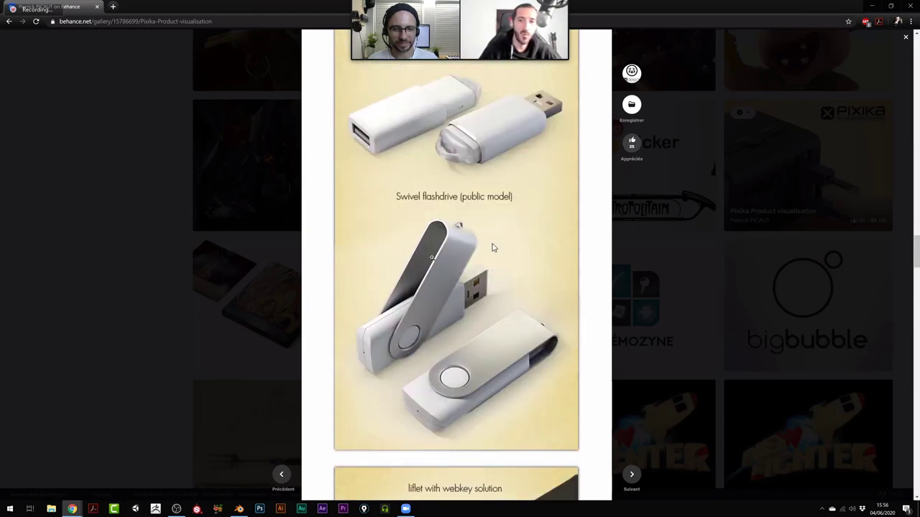
pyautogui.scroll(3, 493, 248)
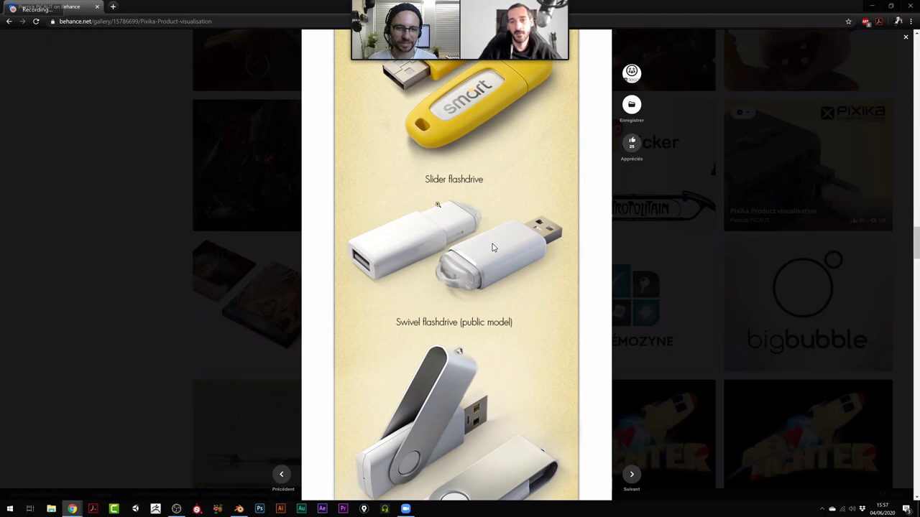
pyautogui.scroll(2, 493, 248)
pyautogui.scroll(2, 493, 248)
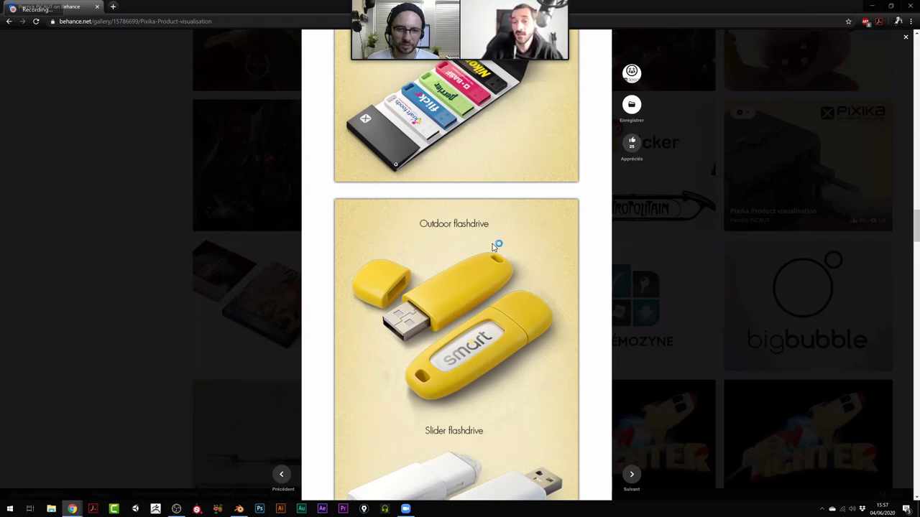
# Scroll again, ending at the Colors in play pack above the Outdoor flashdrive.
pyautogui.scroll(-1, 493, 248)
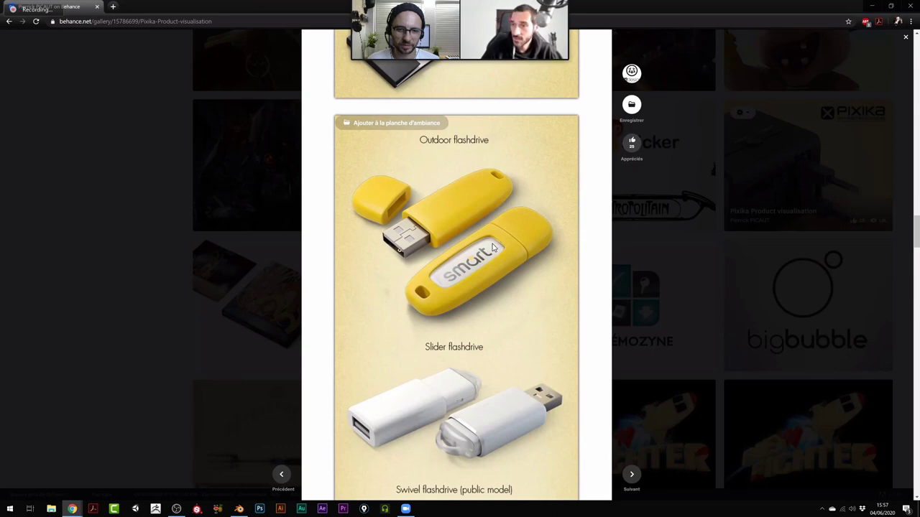
pyautogui.scroll(-2, 493, 248)
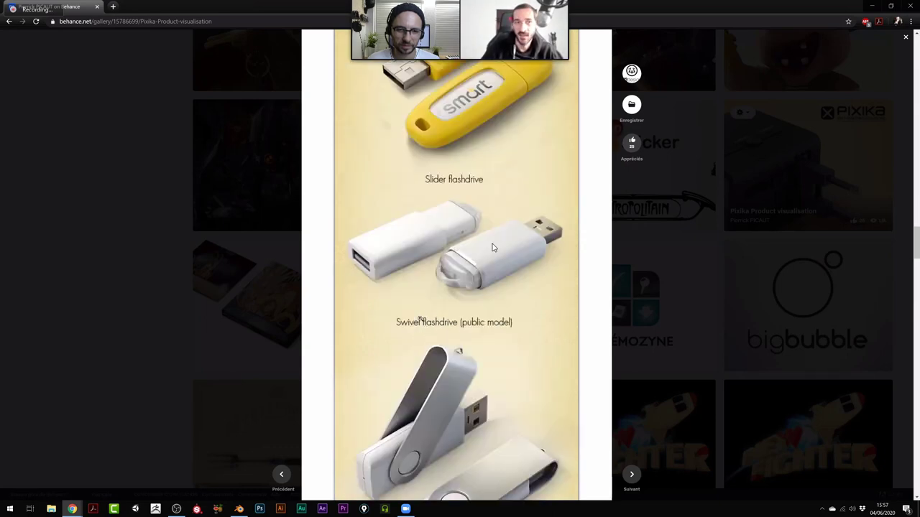
pyautogui.scroll(-1, 493, 247)
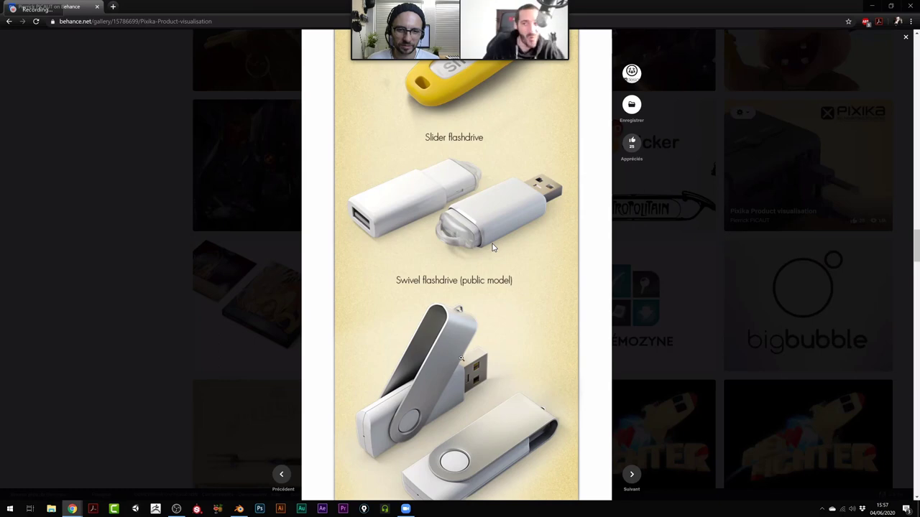
pyautogui.scroll(-2, 492, 248)
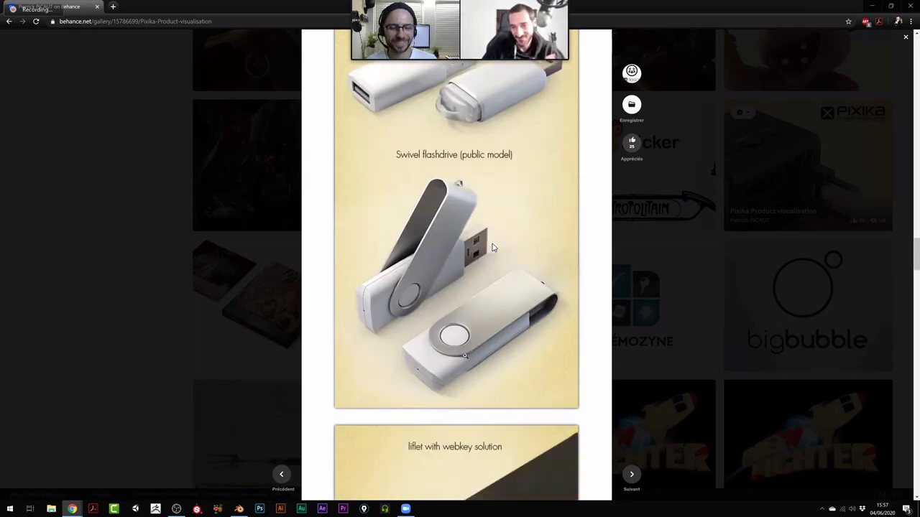
pyautogui.scroll(3, 492, 248)
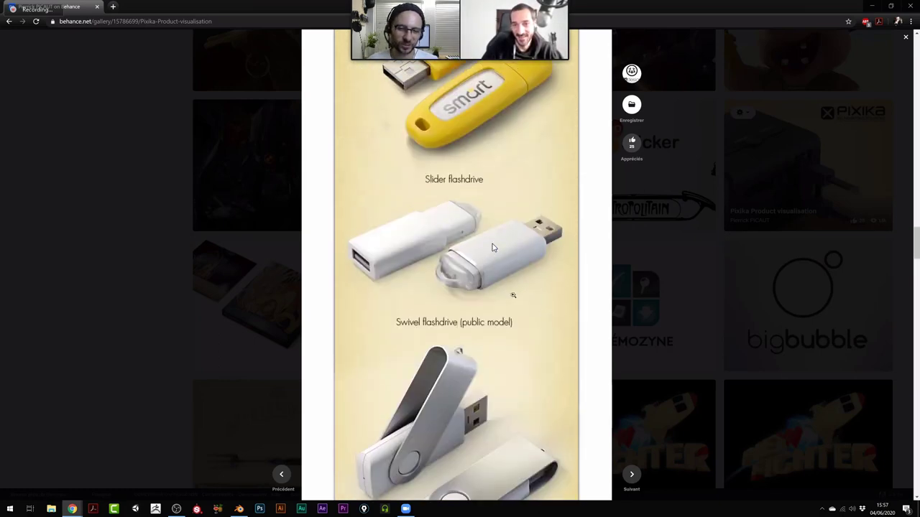
pyautogui.scroll(6, 492, 248)
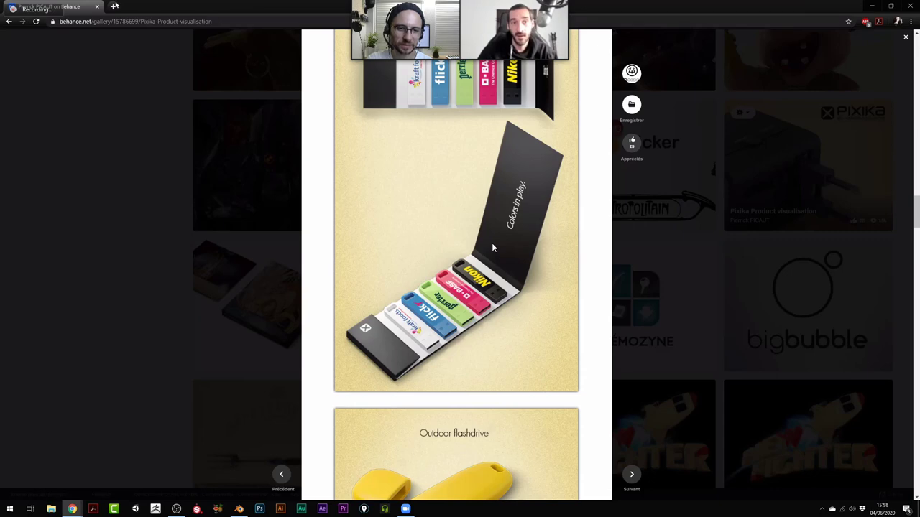
# Search Google for 'RHINOCEROS MCNEEL' in a new tab.
pyautogui.hotkey('ctrl', 't')
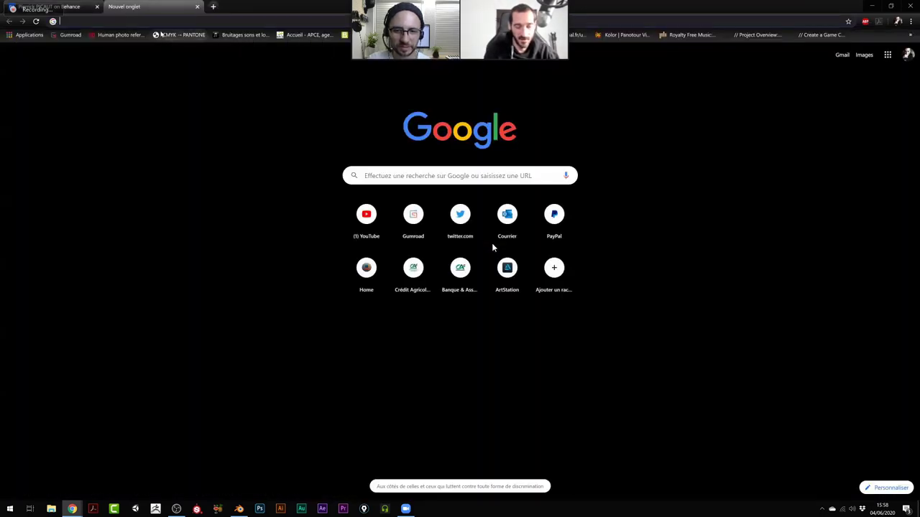
pyautogui.write('RHINOCEROS M')
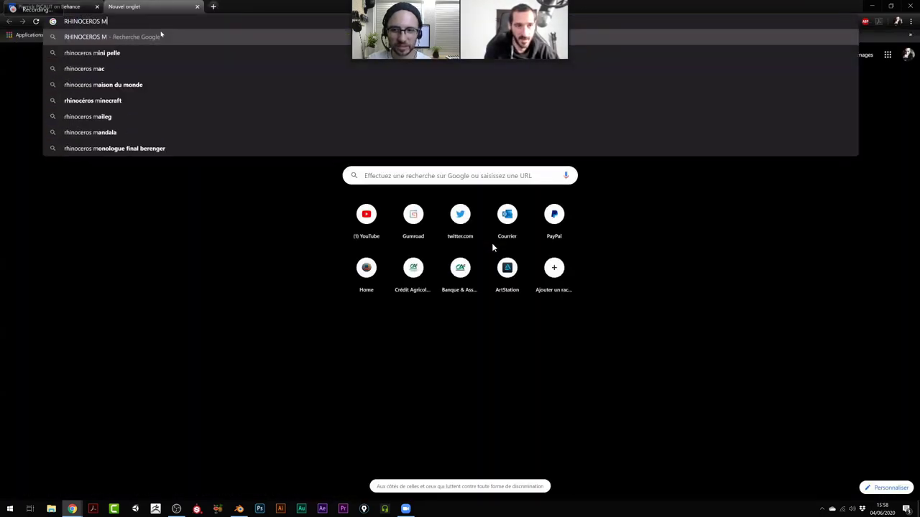
pyautogui.write('CNEEL')
pyautogui.press('Return')
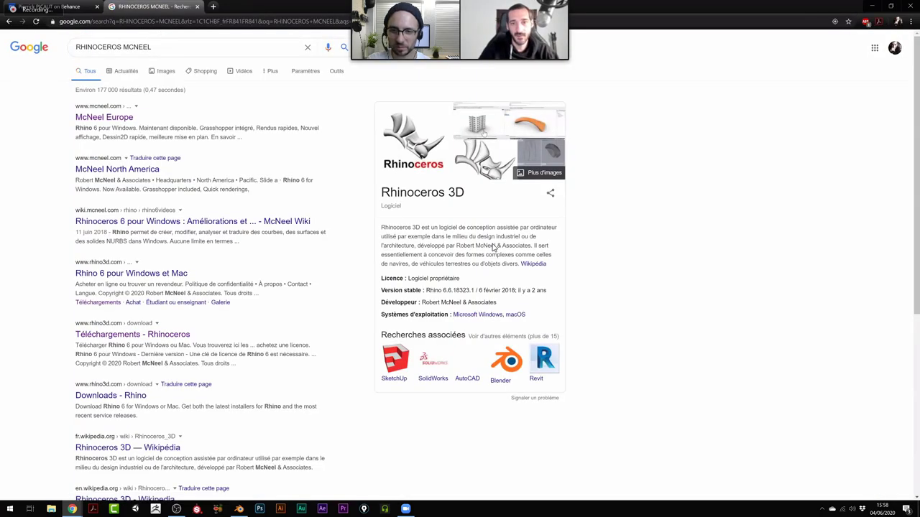
# Visit McNeel Europe, browse its Rhino carousel slides, then return to the Behance tab.
pyautogui.click(112, 120)
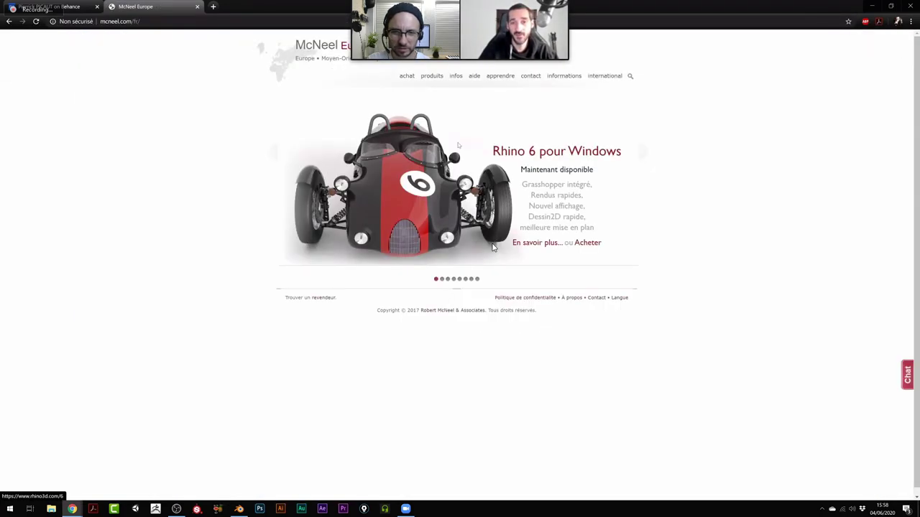
pyautogui.click(441, 279)
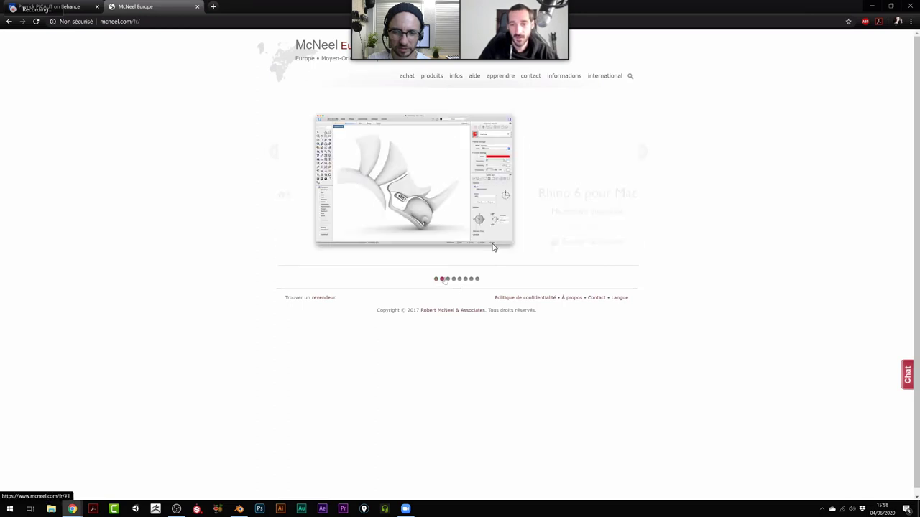
pyautogui.click(447, 278)
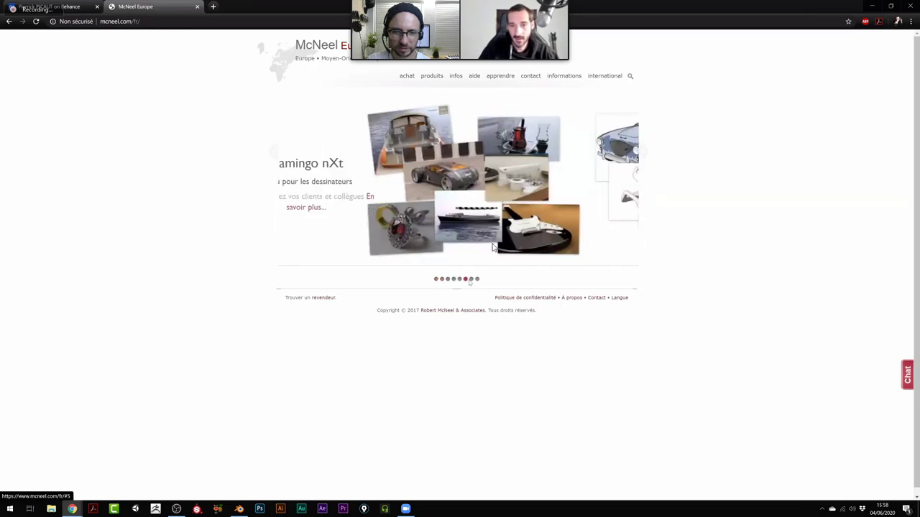
pyautogui.click(441, 279)
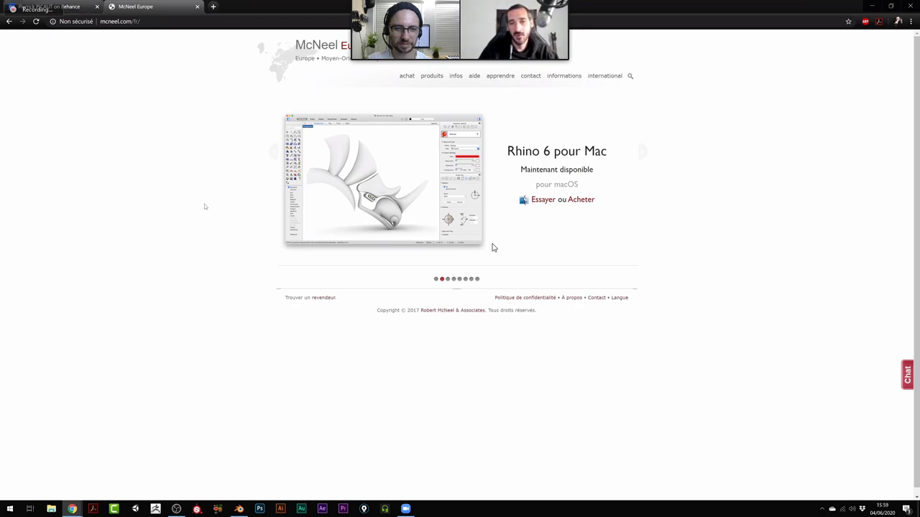
pyautogui.hotkey('ctrl', 'Tab')
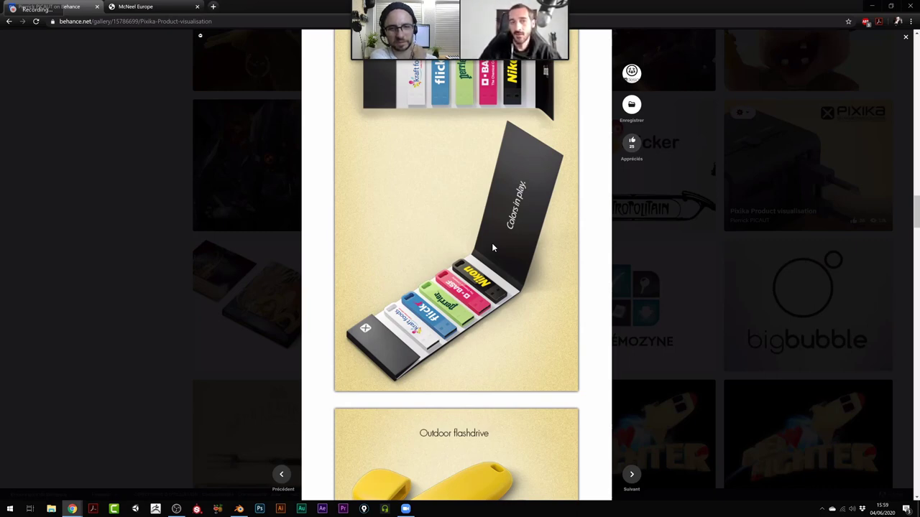
# Glance at the McNeel Europe tab twice, then scroll Pixika to the Slider and Swivel flashdrives.
pyautogui.click(169, 13)
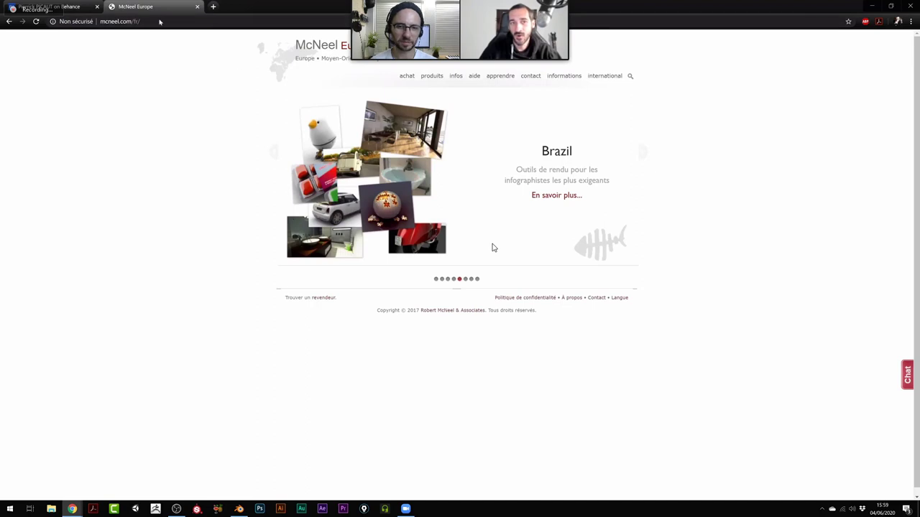
pyautogui.click(54, 6)
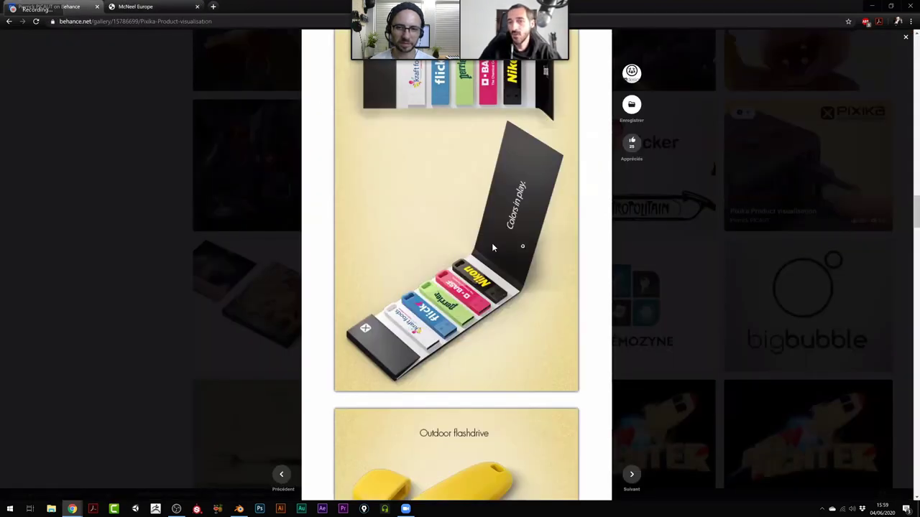
pyautogui.scroll(5, 493, 247)
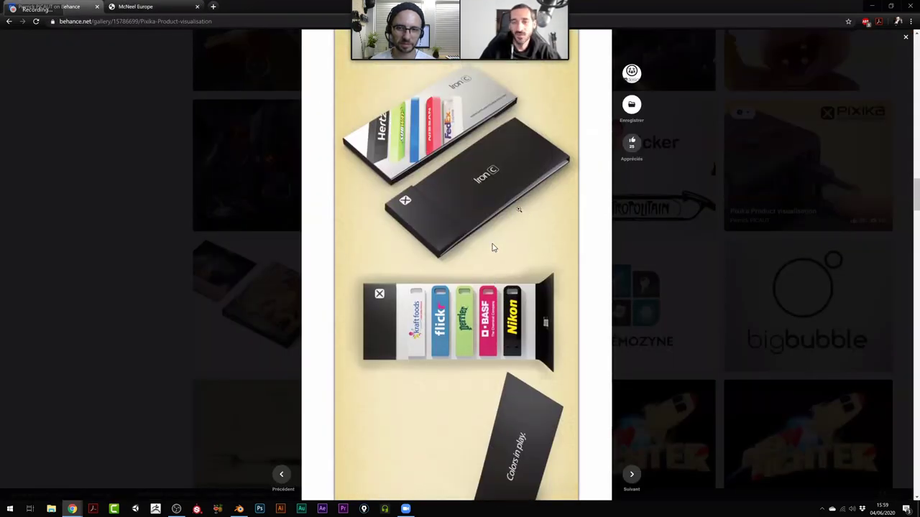
pyautogui.scroll(-5, 493, 248)
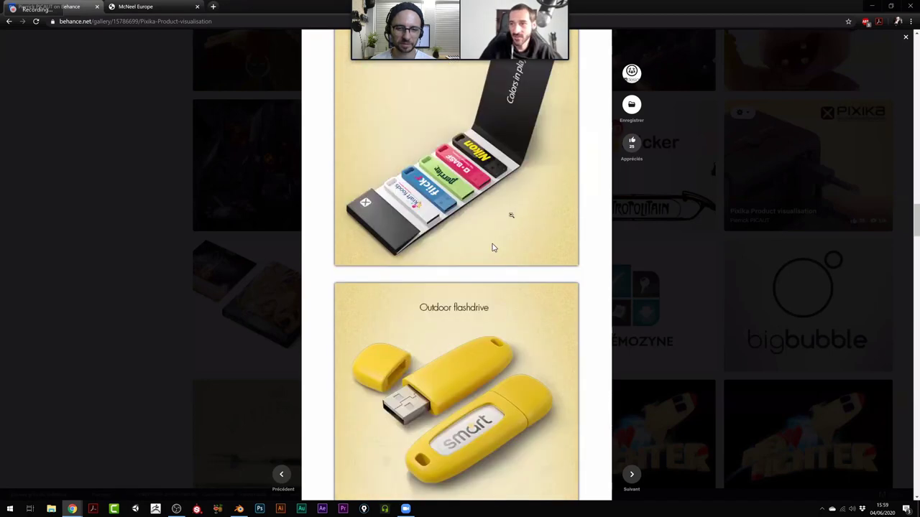
pyautogui.scroll(-3, 493, 248)
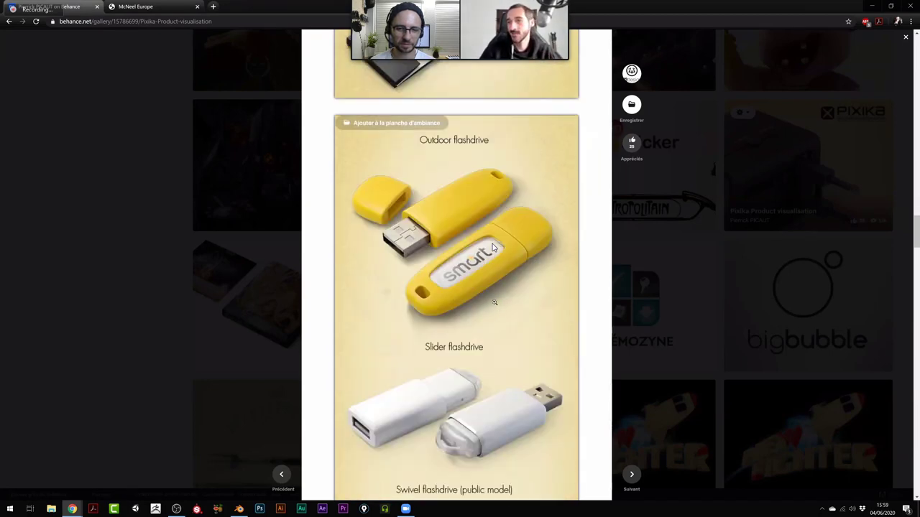
pyautogui.click(140, 6)
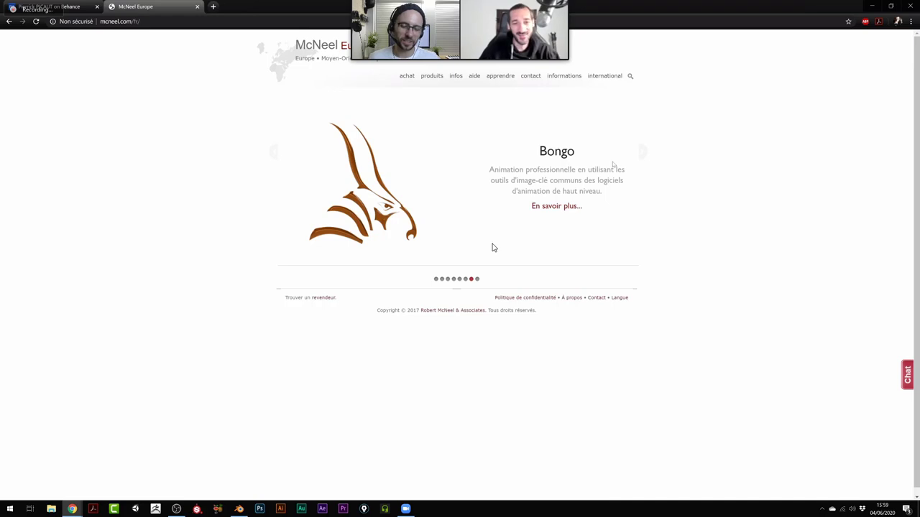
pyautogui.click(74, 6)
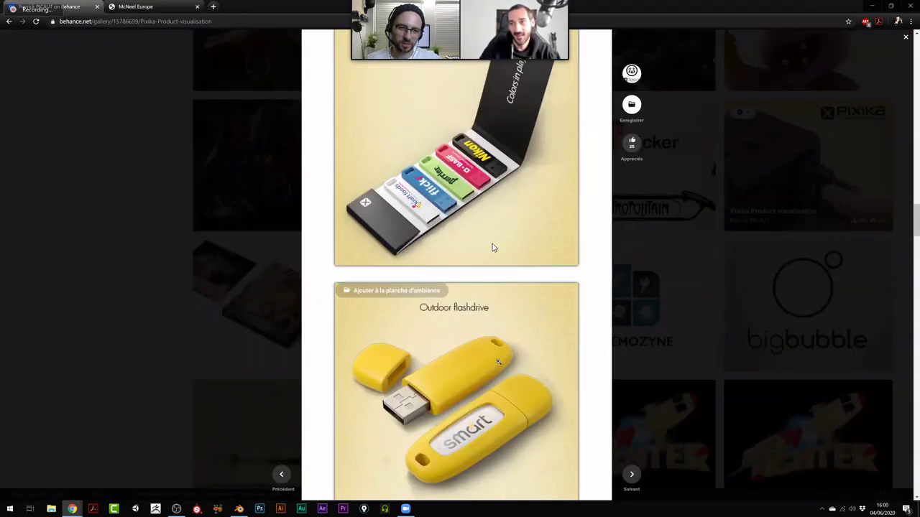
pyautogui.scroll(2, 493, 248)
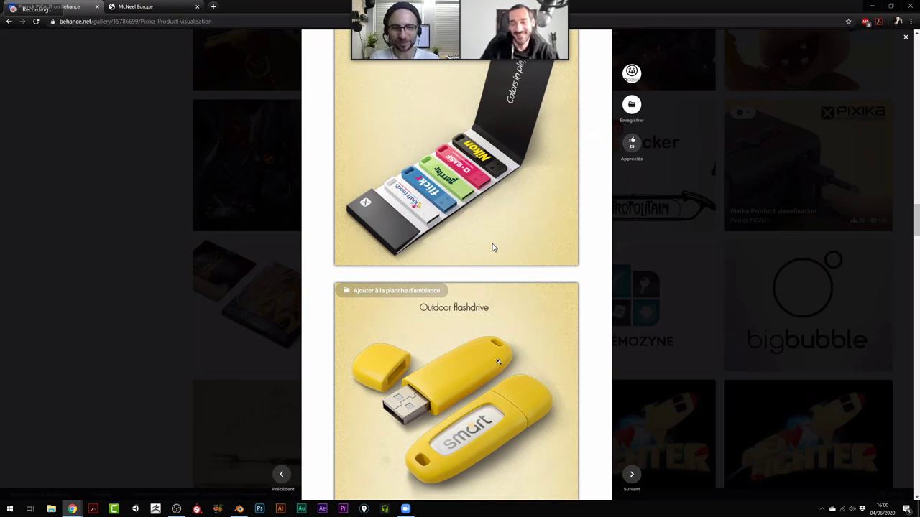
pyautogui.scroll(-6, 493, 248)
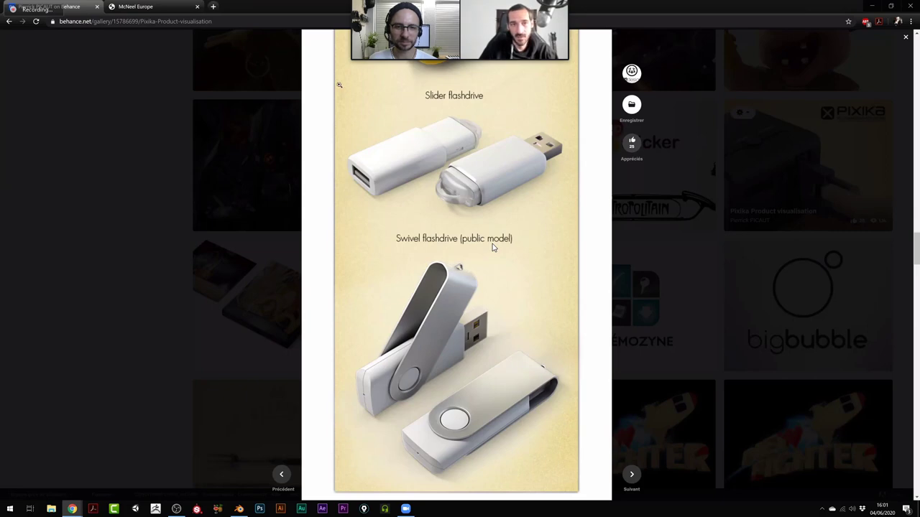
# Search Google for 'JEAN SPEZIAL' in a new tab and open the POCKO murals result in another tab.
pyautogui.click(213, 6)
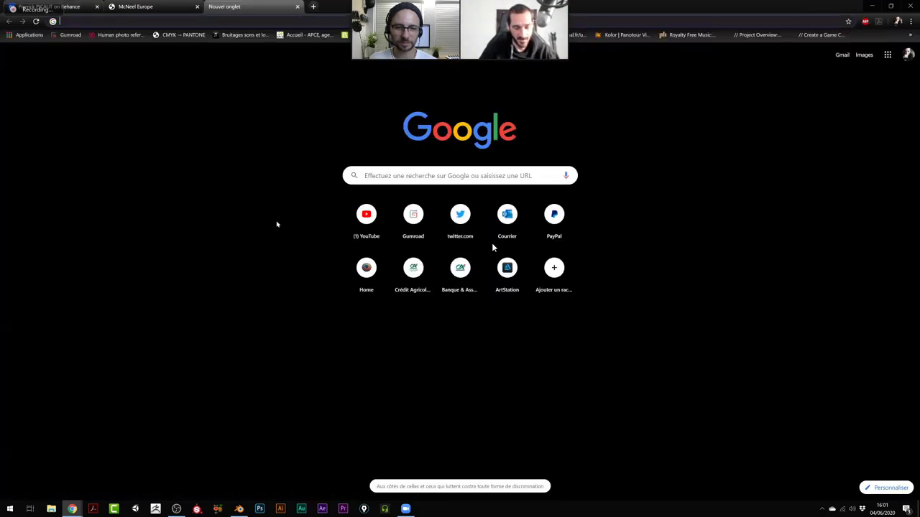
pyautogui.write('JEAN SPE')
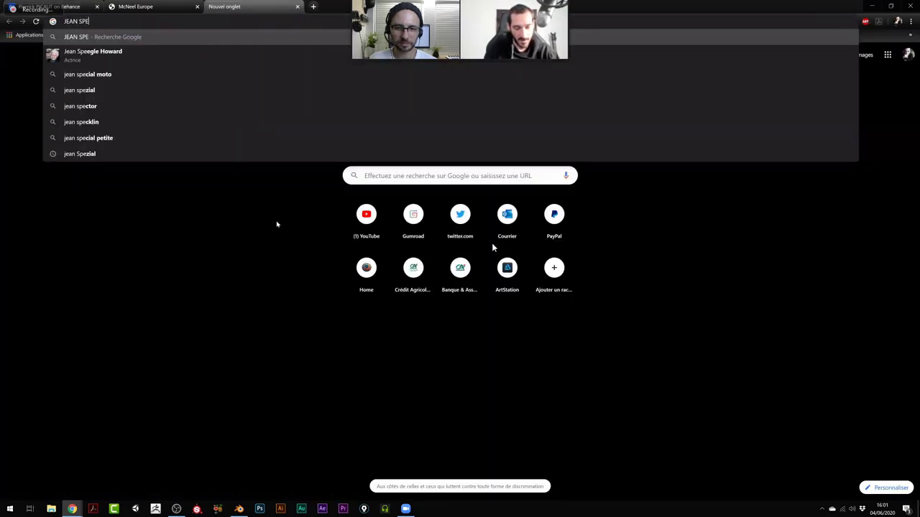
pyautogui.write('ZIAL')
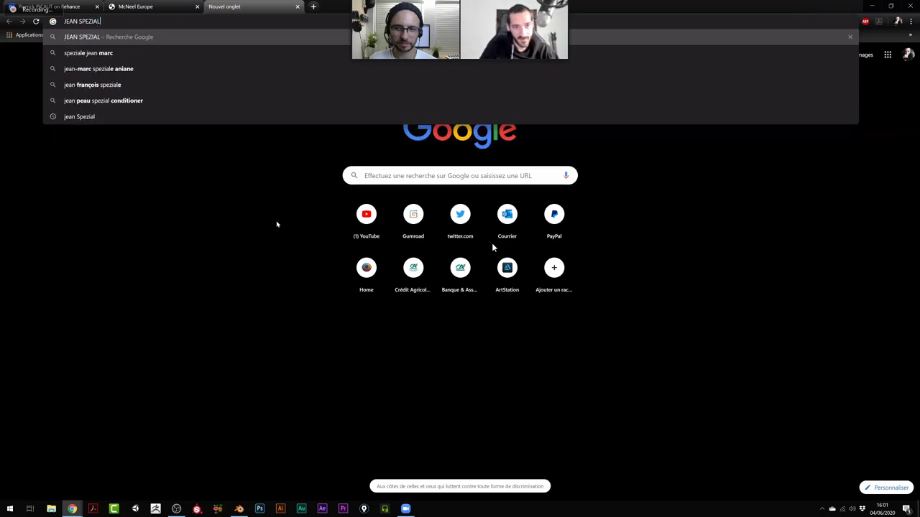
pyautogui.press('Return')
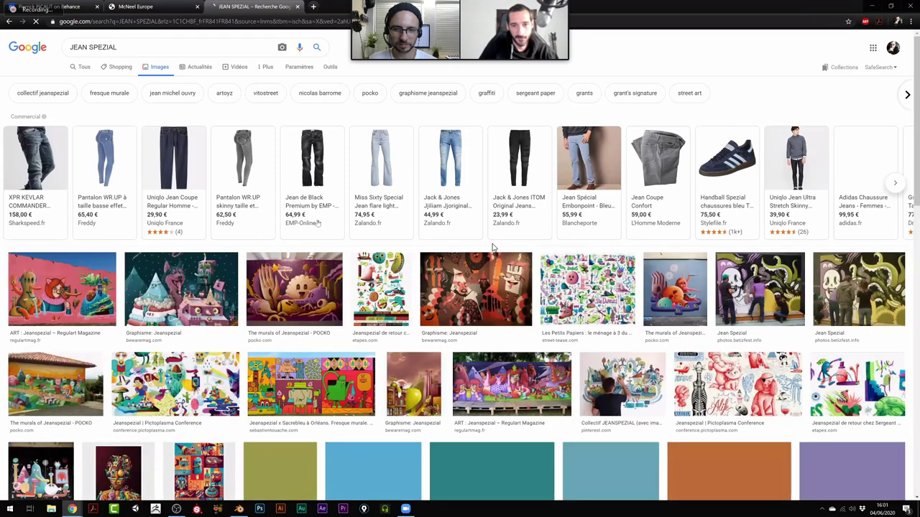
pyautogui.scroll(-2, 493, 248)
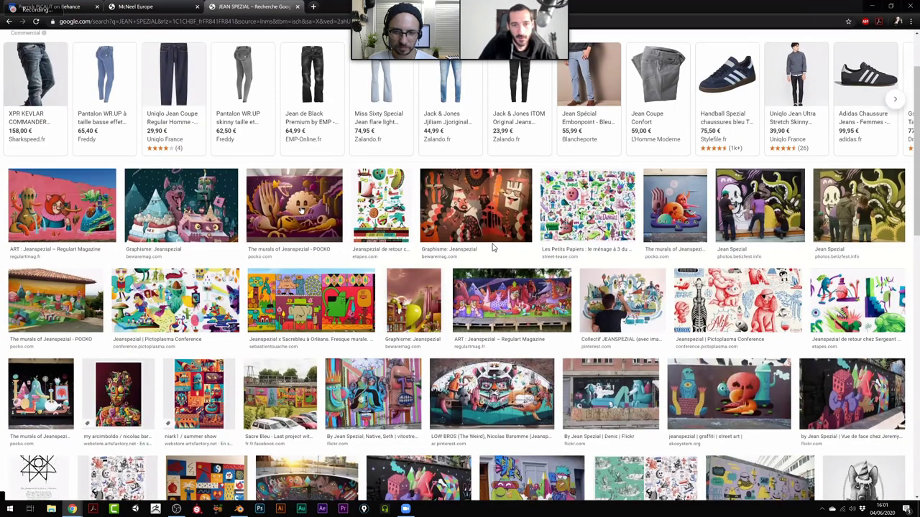
pyautogui.middleClick(294, 205)
# View the POCKO 'The murals of Jeanspezial' image preview and scroll through its similar images.
pyautogui.hotkey('ctrl', 'Tab')
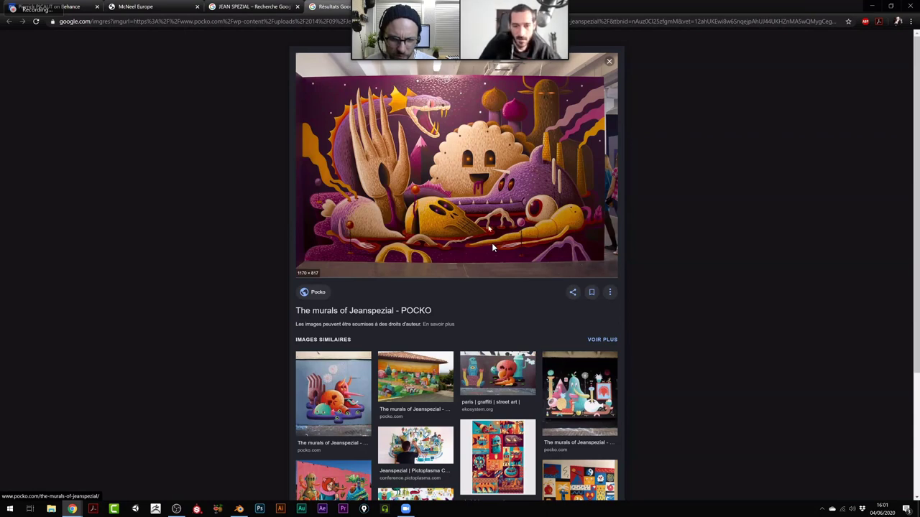
pyautogui.scroll(-3, 493, 248)
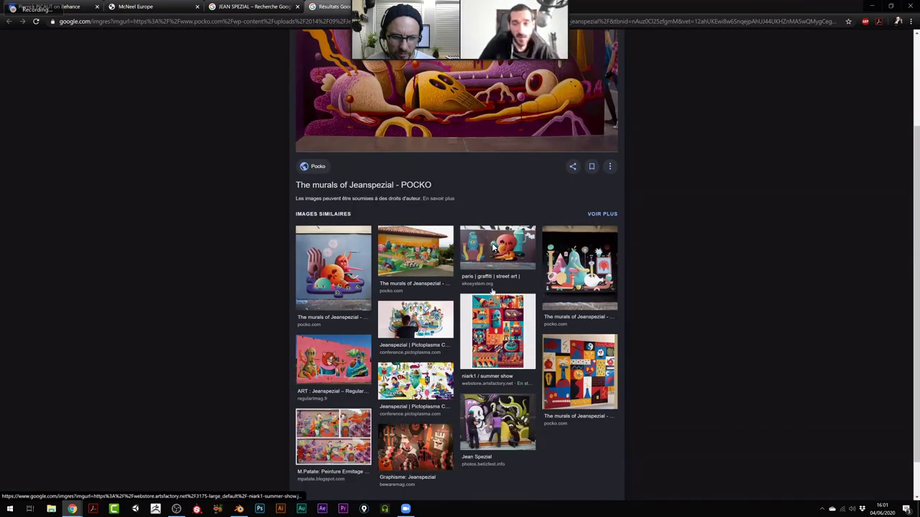
pyautogui.scroll(3, 493, 248)
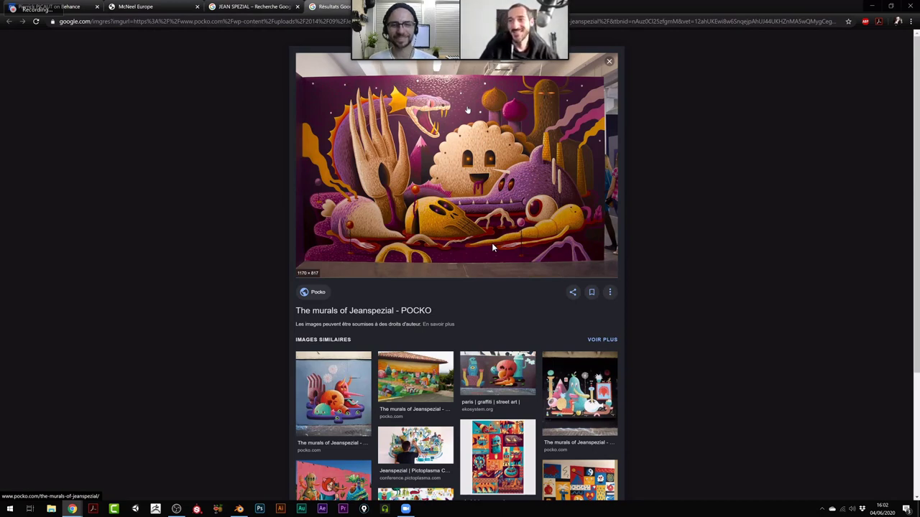
pyautogui.click(493, 248)
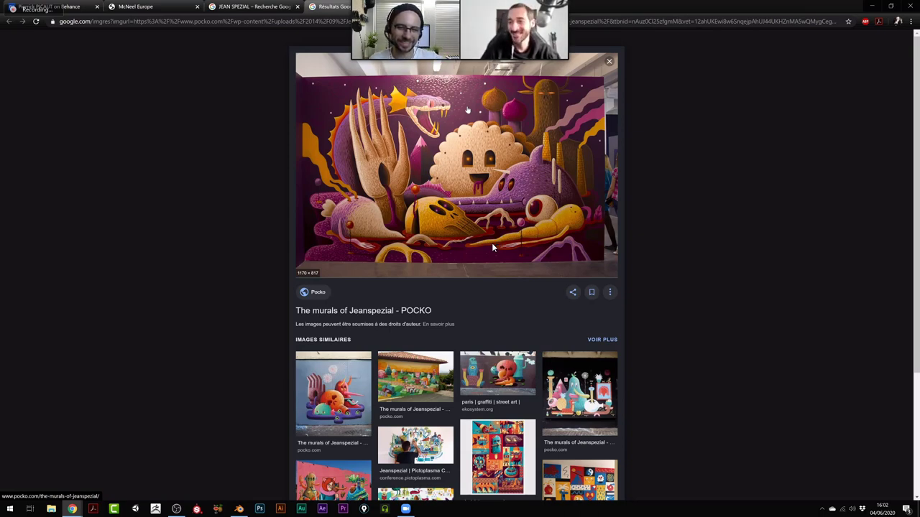
pyautogui.scroll(-3, 493, 247)
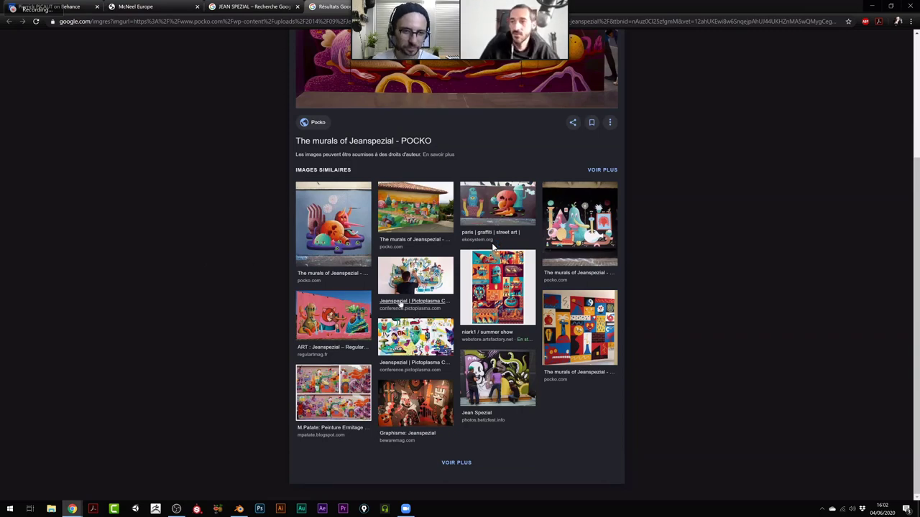
pyautogui.scroll(1, 369, 271)
pyautogui.scroll(2, 620, 103)
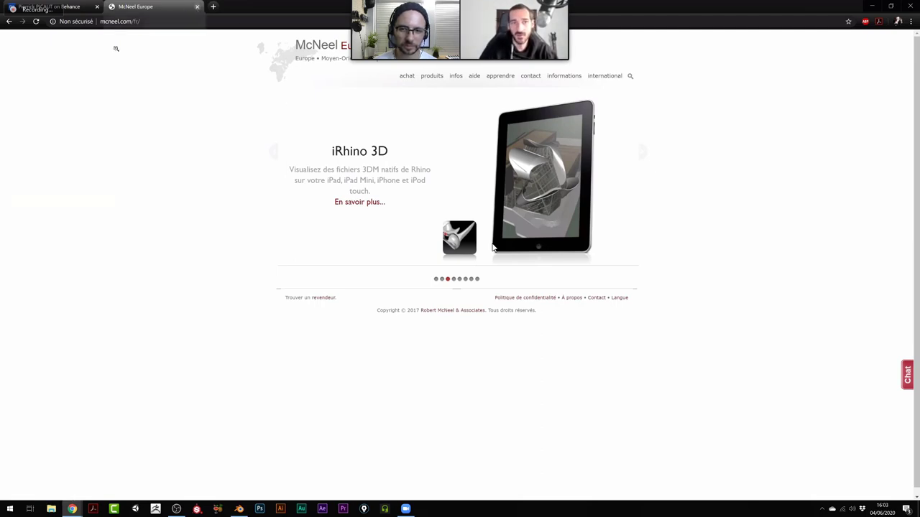
# Return to Behance and scroll the Pixika project past the Lexus leaflet to the key-shaped and Culligan USB drives.
pyautogui.hotkey('ctrl', 'w')
pyautogui.scroll(-6, 493, 248)
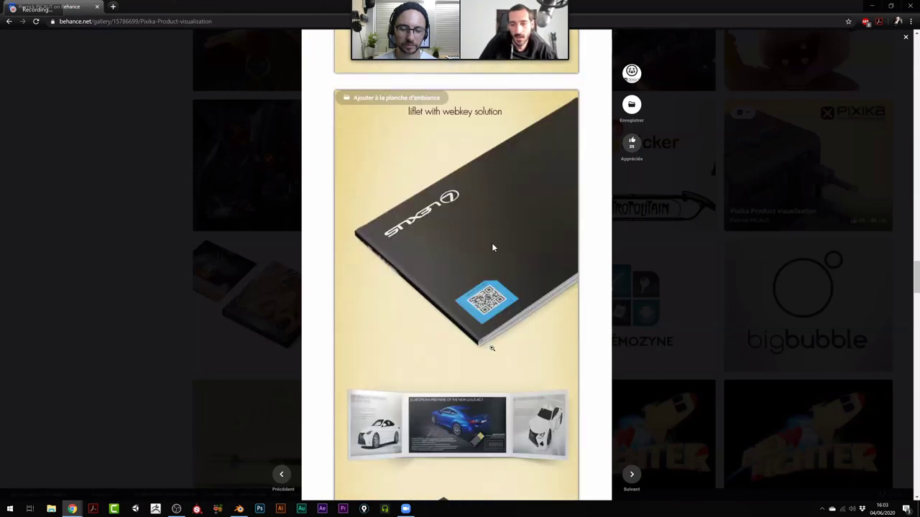
pyautogui.scroll(-5, 493, 248)
pyautogui.scroll(-2, 493, 248)
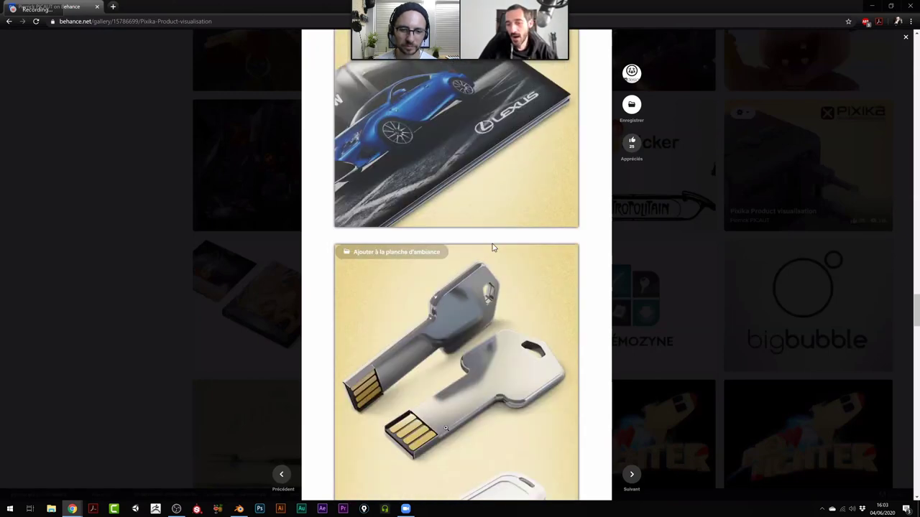
pyautogui.scroll(-3, 493, 248)
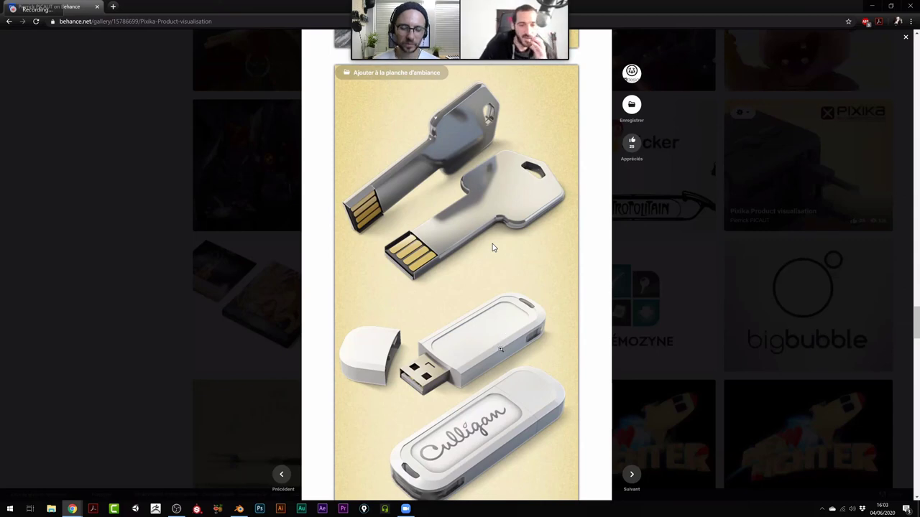
pyautogui.scroll(-2, 493, 248)
pyautogui.scroll(-1, 493, 248)
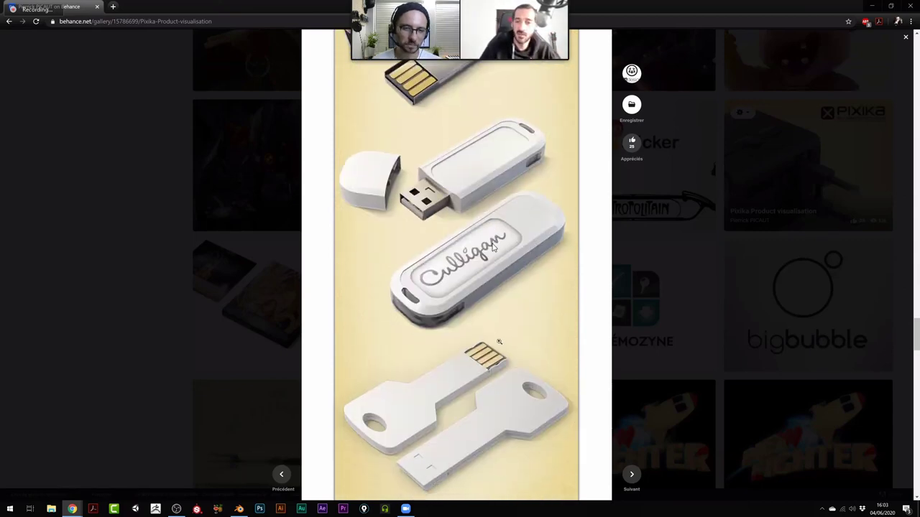
pyautogui.scroll(-4, 493, 248)
pyautogui.scroll(2, 493, 248)
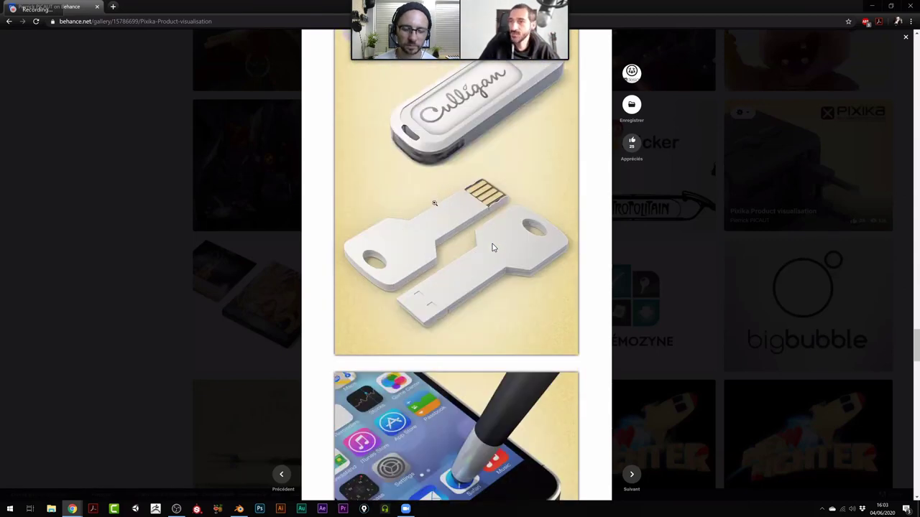
pyautogui.scroll(2, 493, 248)
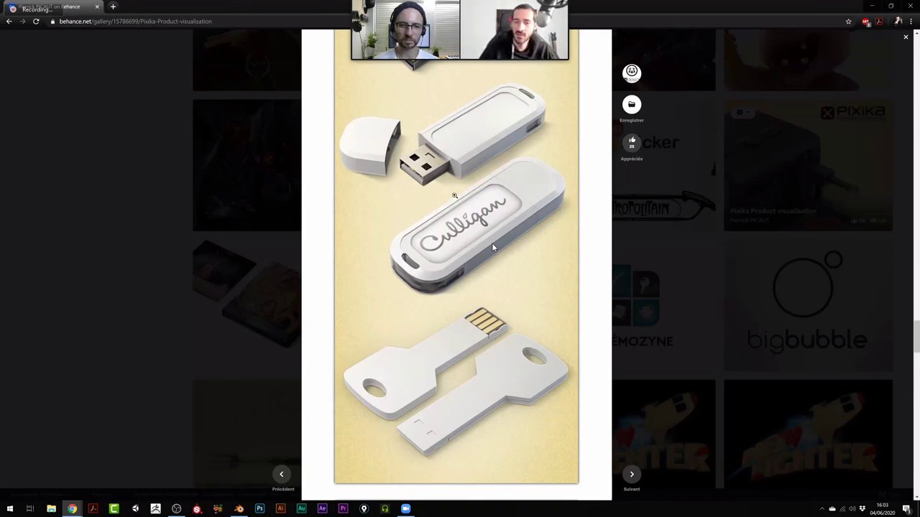
pyautogui.scroll(3, 493, 248)
pyautogui.scroll(-2, 493, 248)
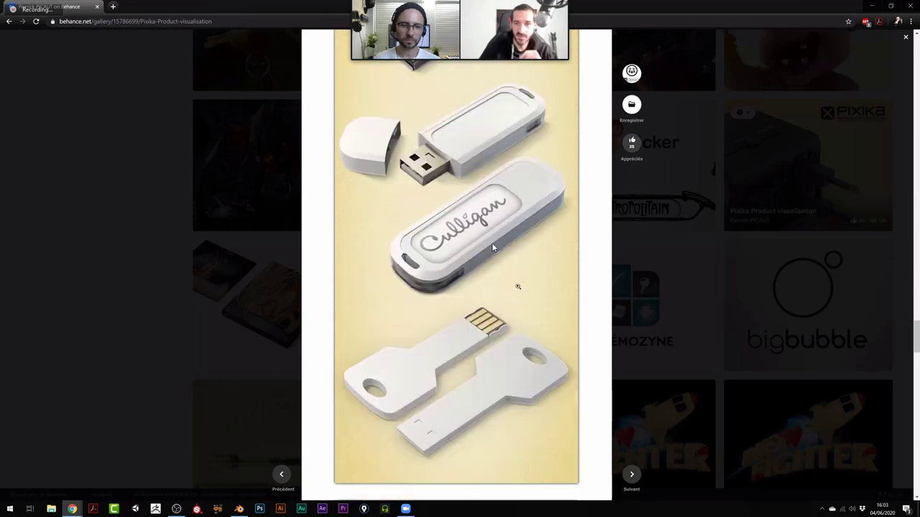
pyautogui.scroll(4, 493, 248)
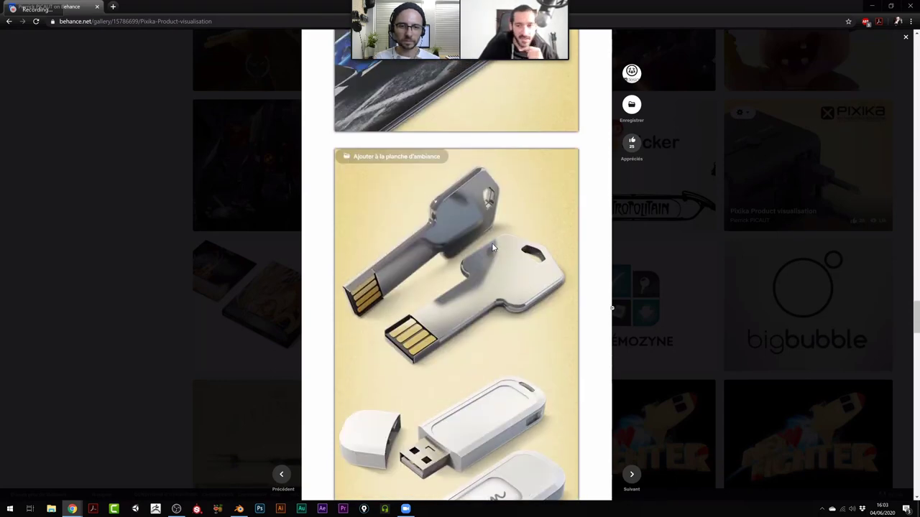
# Close the current project and return to the artist's profile grid.
pyautogui.click(669, 349)
pyautogui.scroll(-3, 493, 248)
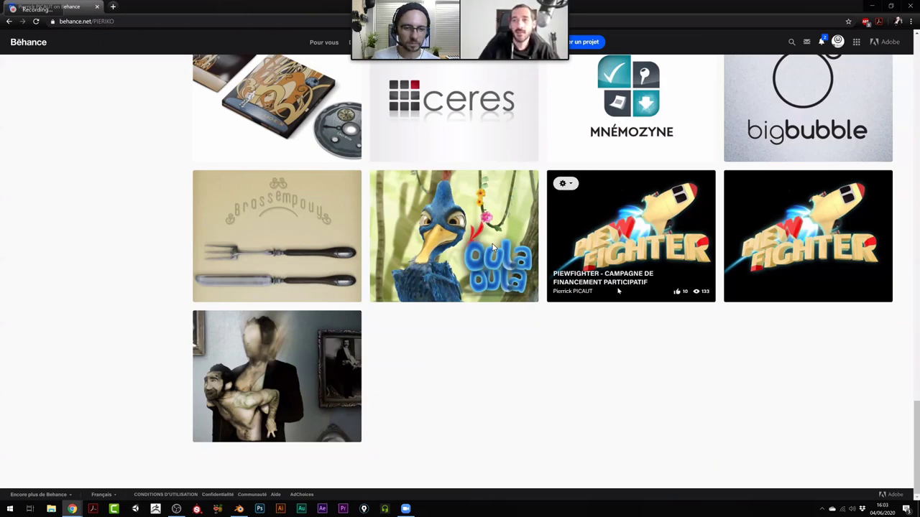
pyautogui.scroll(1, 640, 386)
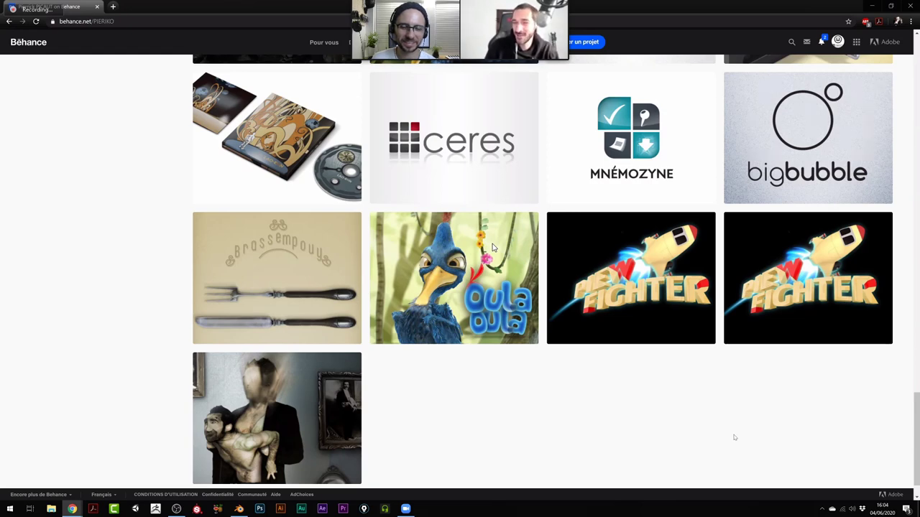
# Open the Oula-Oula Pocket project, then check and dismiss its thumbnail's link options.
pyautogui.click(492, 248)
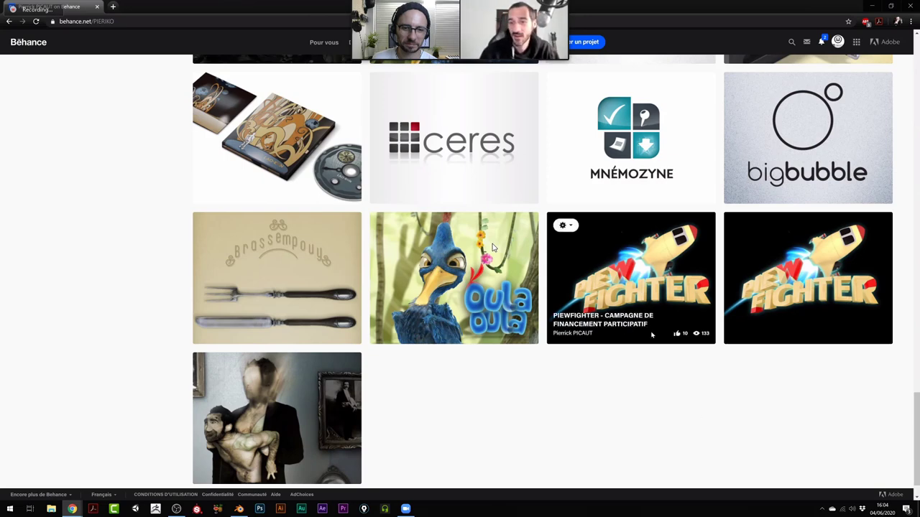
pyautogui.scroll(-1, 649, 477)
pyautogui.scroll(3, 582, 466)
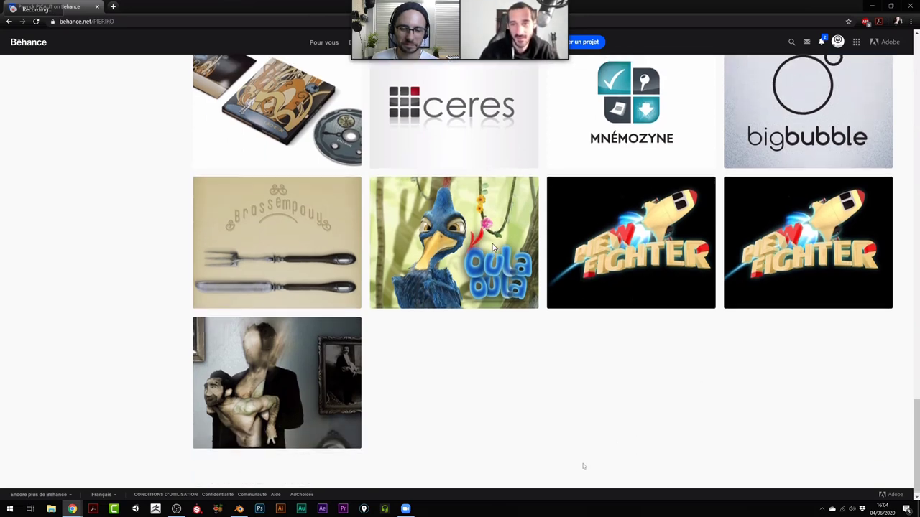
pyautogui.scroll(-3, 575, 456)
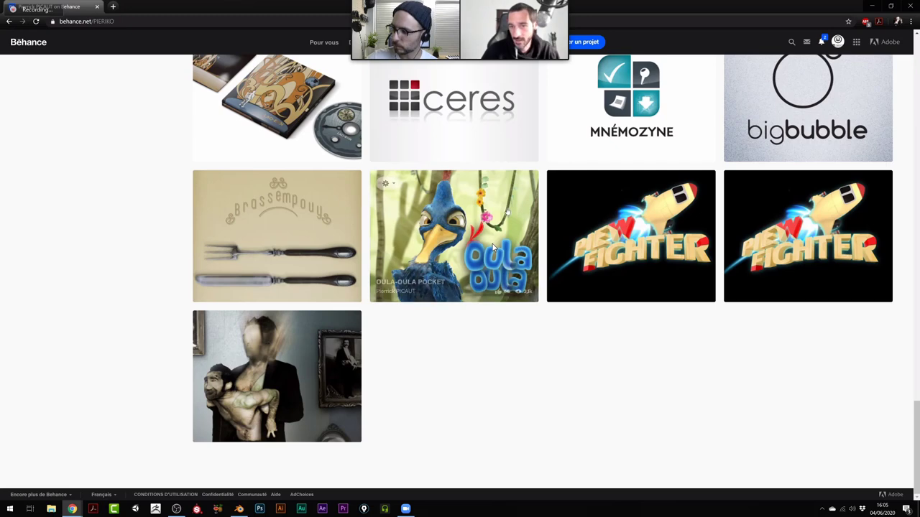
pyautogui.rightClick(475, 217)
pyautogui.press('Escape')
# View the Oula-Oula Pocket project images in its own tab, then close that tab.
pyautogui.click(493, 247)
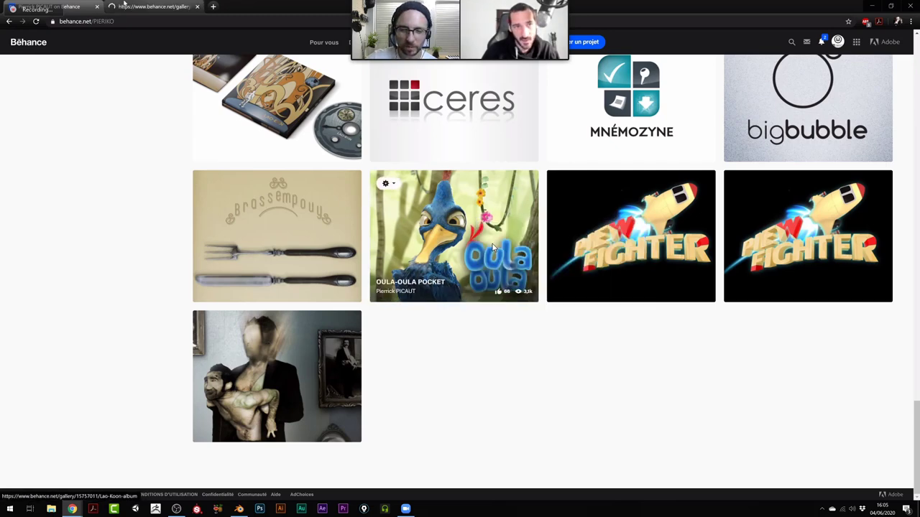
pyautogui.scroll(-15, 493, 248)
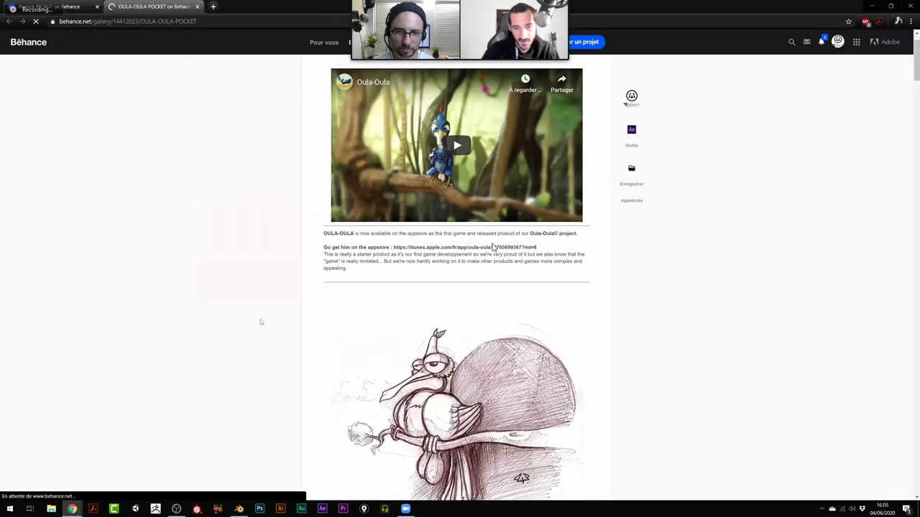
pyautogui.scroll(-2, 493, 247)
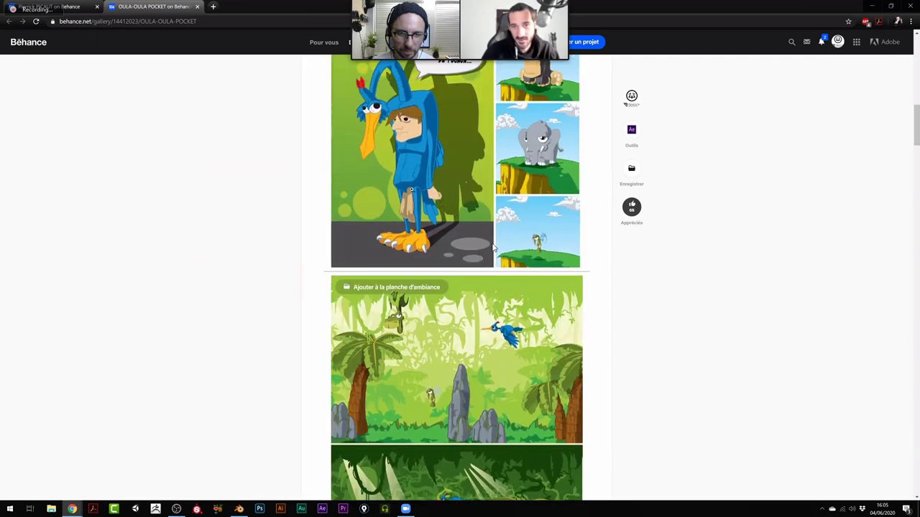
pyautogui.scroll(1, 493, 247)
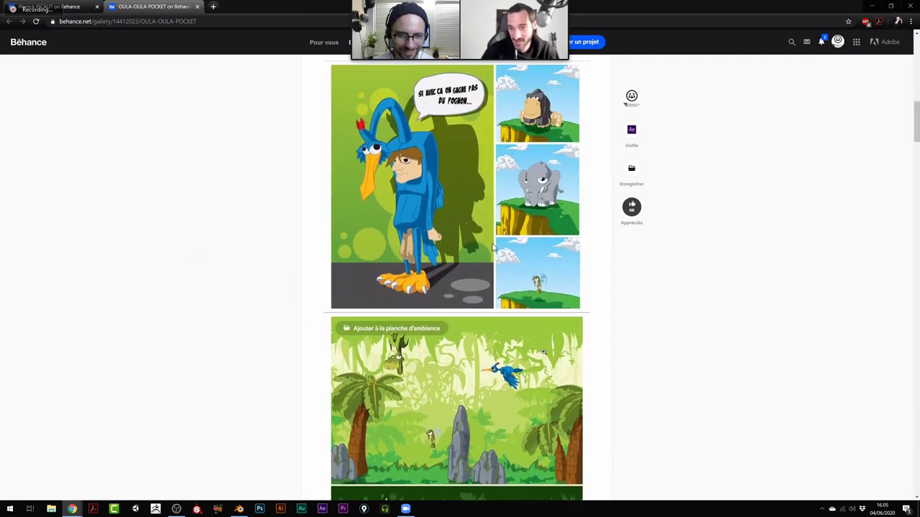
pyautogui.scroll(-1, 493, 248)
pyautogui.scroll(-2, 493, 248)
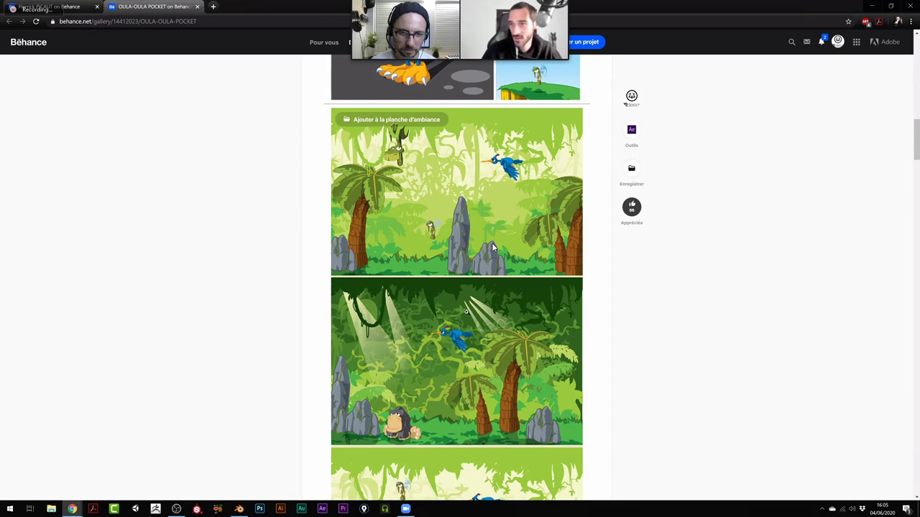
pyautogui.scroll(-2, 493, 248)
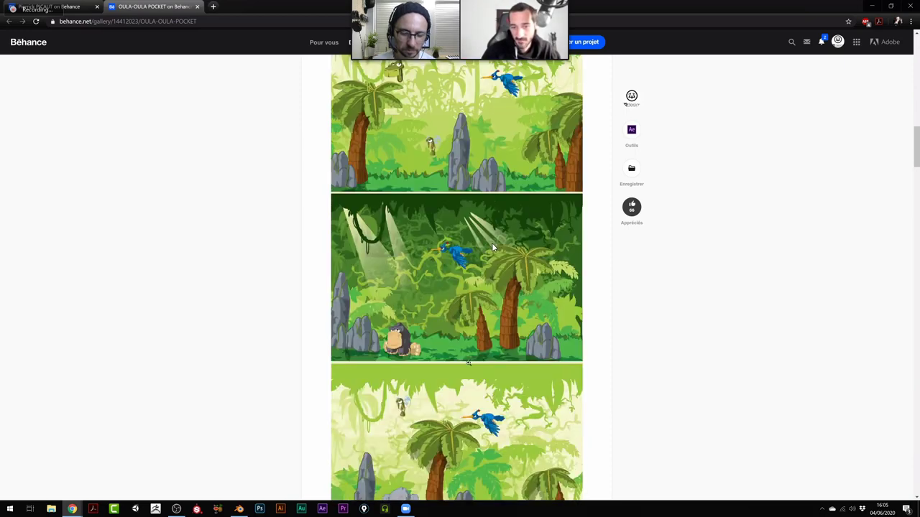
pyautogui.scroll(-2, 493, 248)
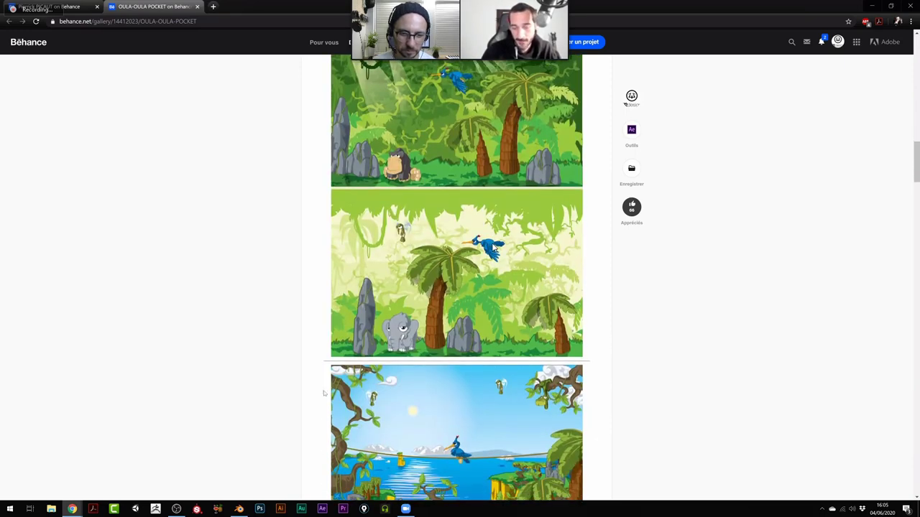
pyautogui.scroll(-2, 493, 247)
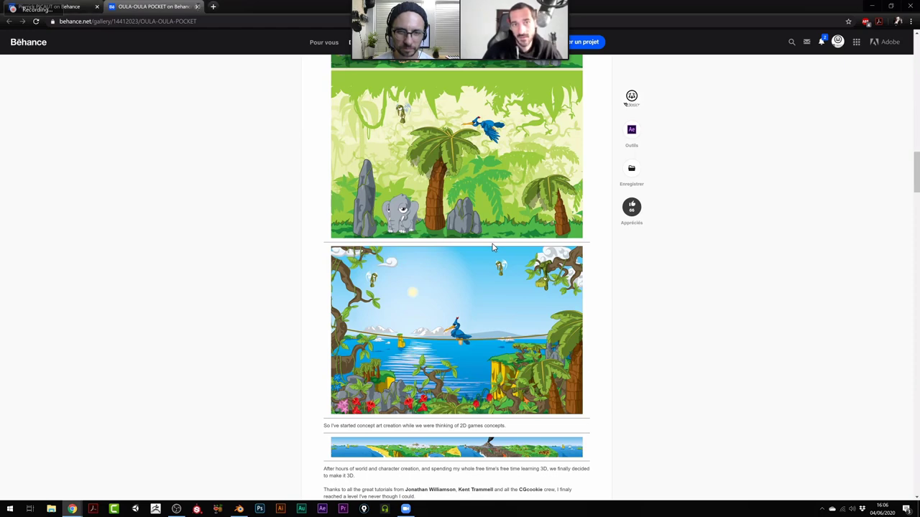
pyautogui.click(197, 6)
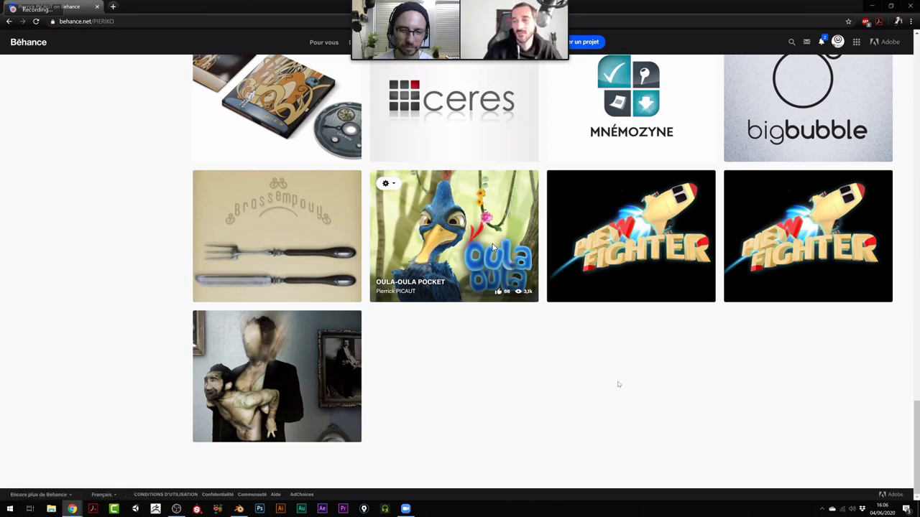
pyautogui.scroll(1, 579, 434)
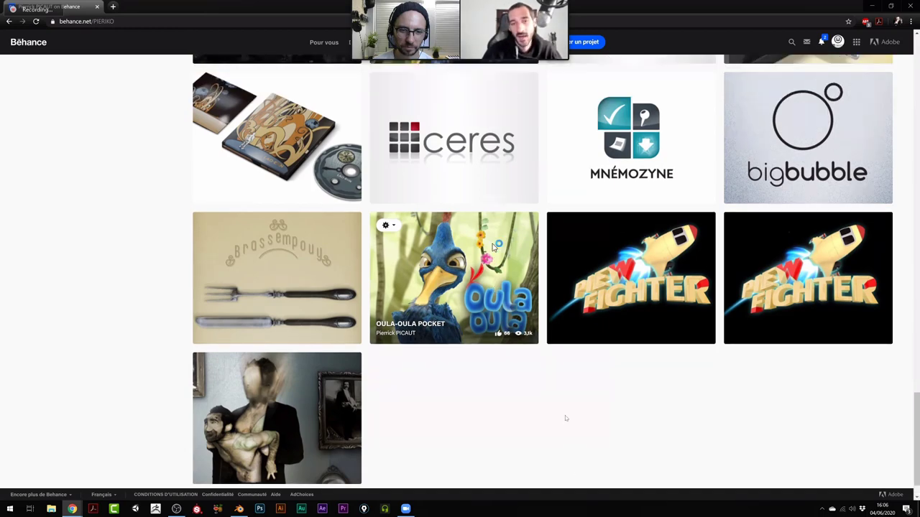
pyautogui.scroll(2, 565, 420)
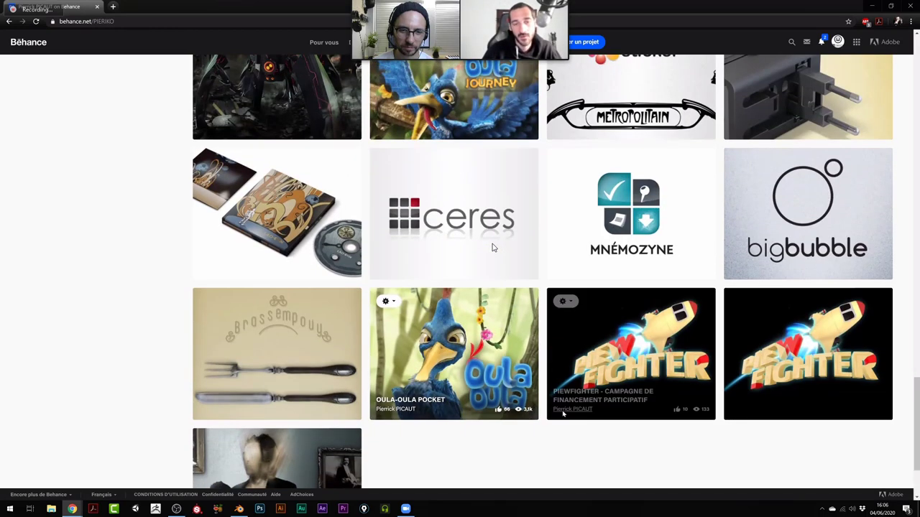
pyautogui.scroll(-2, 564, 414)
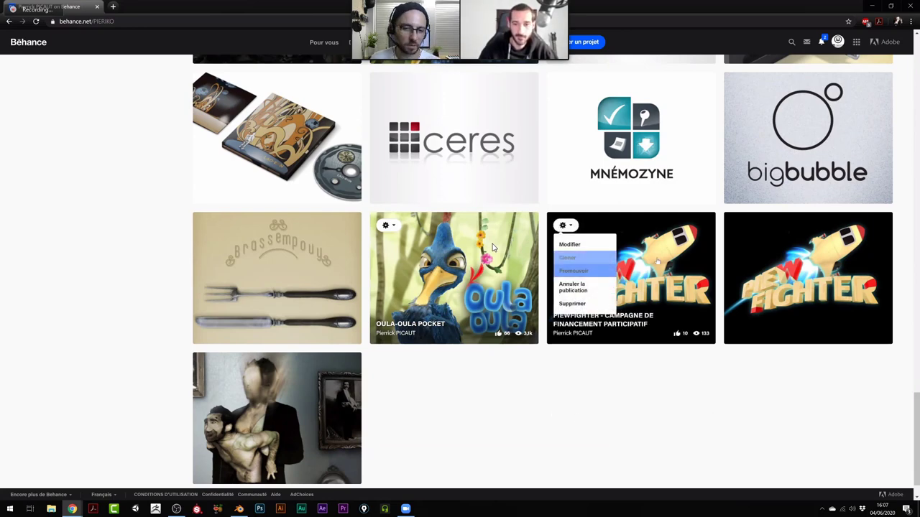
# Open the PIEWFIGHTER project in a new background tab from its link menu.
pyautogui.rightClick(657, 264)
pyautogui.click(690, 268)
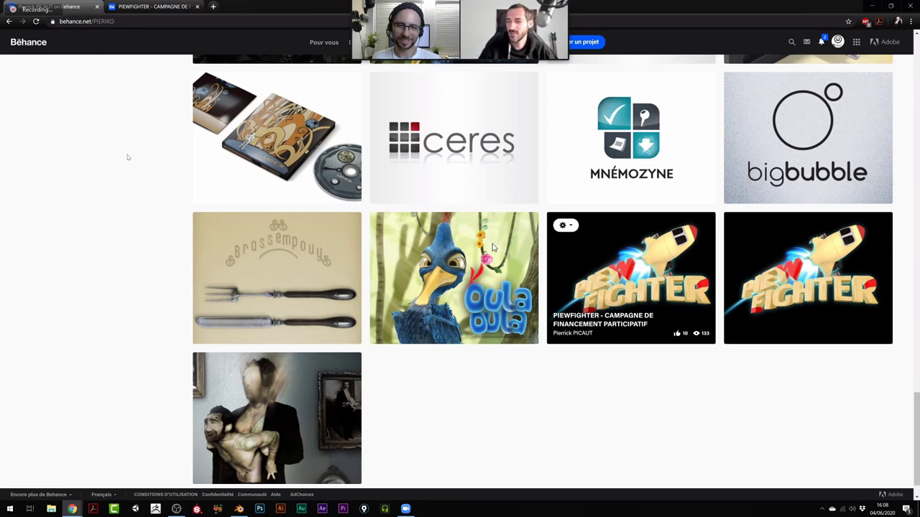
pyautogui.click(493, 247)
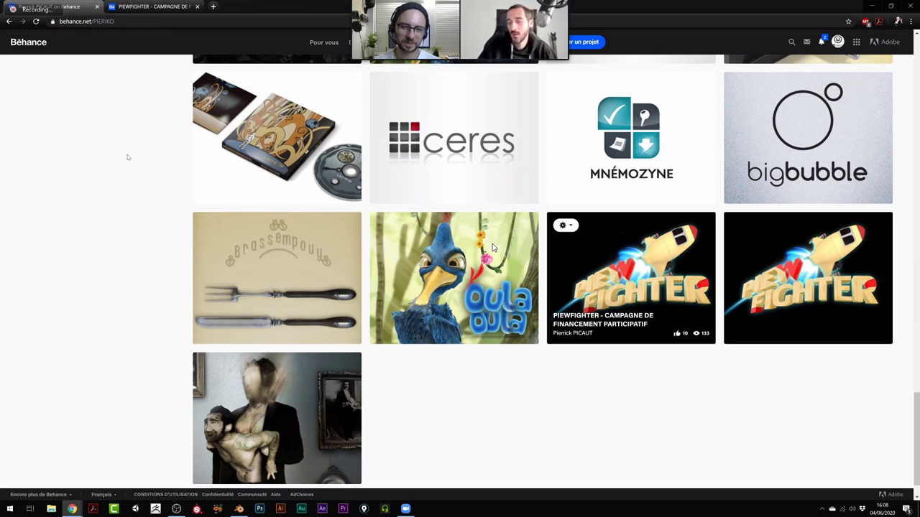
pyautogui.click(493, 247)
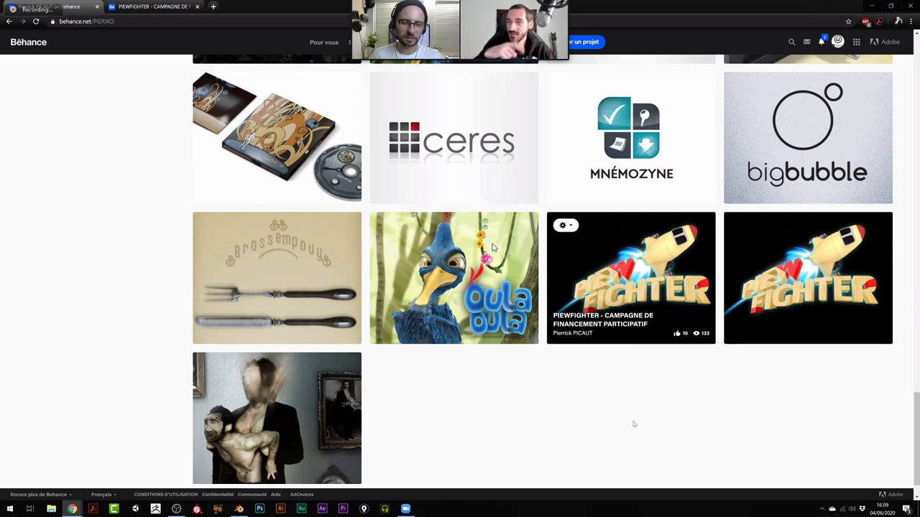
pyautogui.click(493, 247)
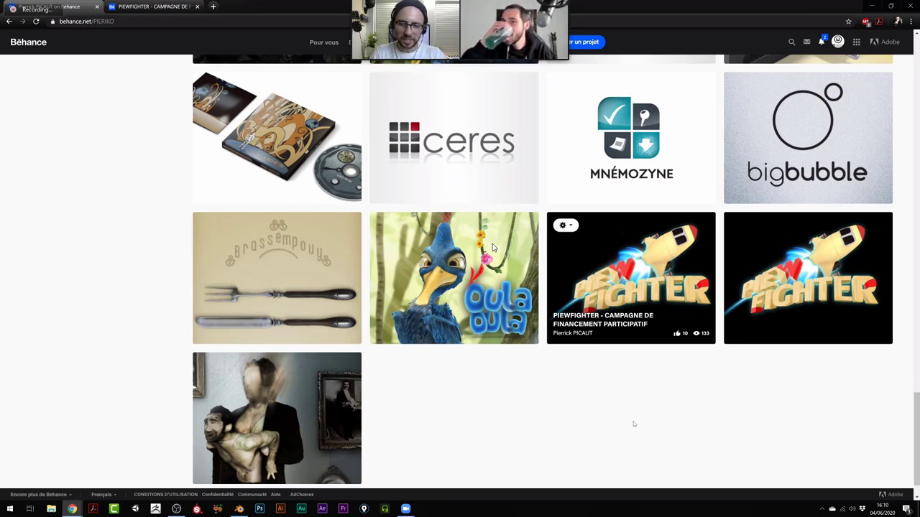
pyautogui.click(493, 247)
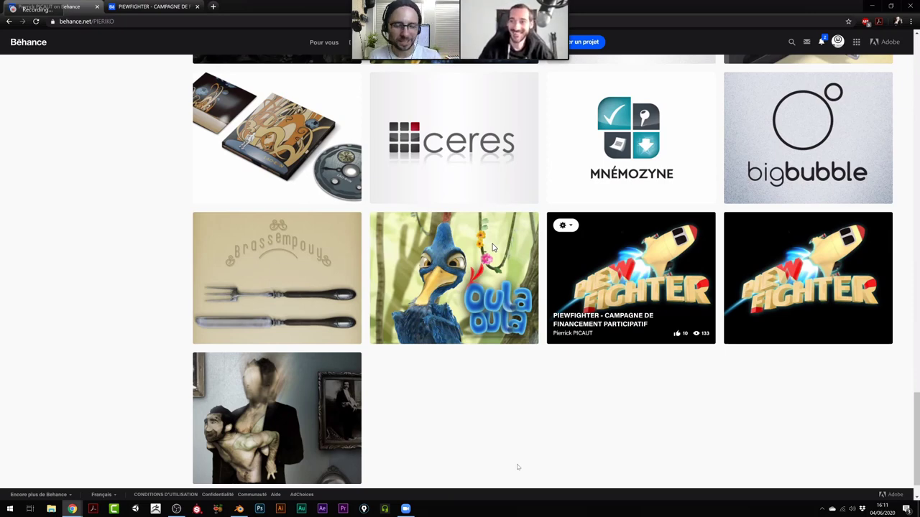
pyautogui.click(493, 247)
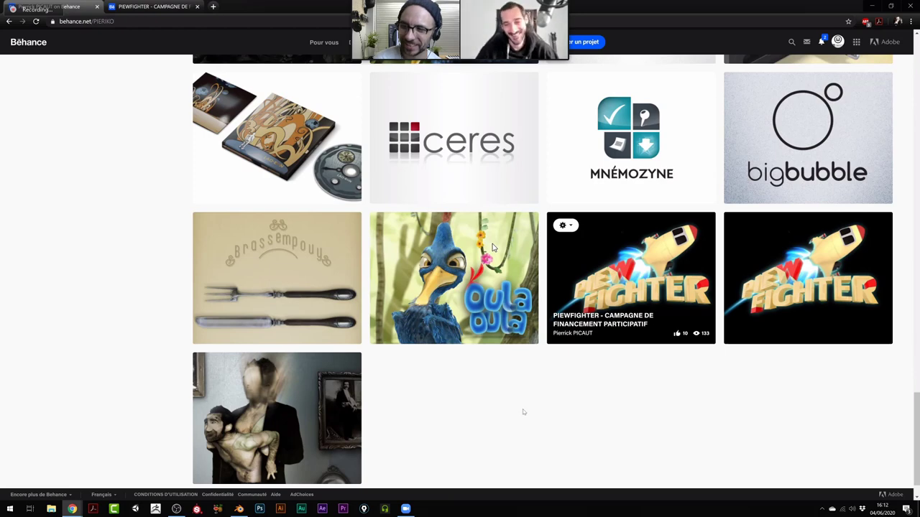
# Scroll the portfolio grid and bring up the PIEWFIGHTER crowdfunding campaign project page.
pyautogui.scroll(-1, 553, 395)
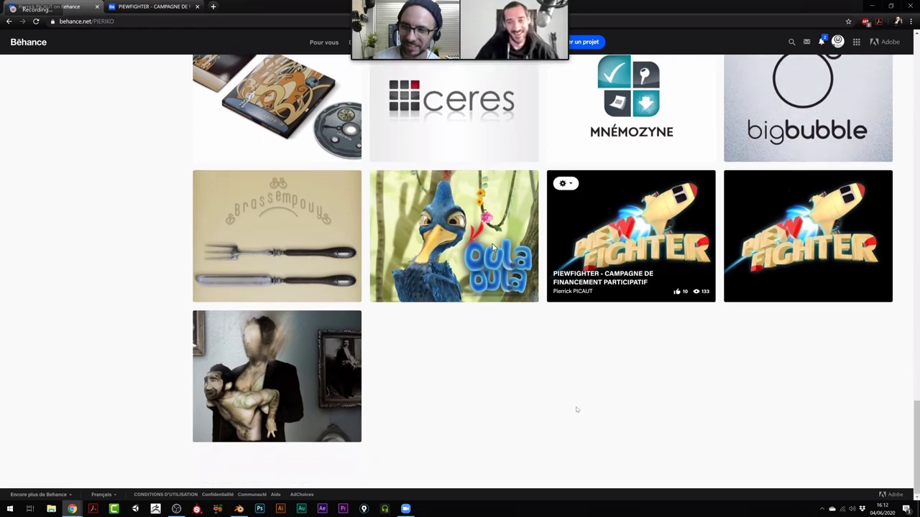
pyautogui.scroll(1, 575, 408)
pyautogui.scroll(1, 492, 248)
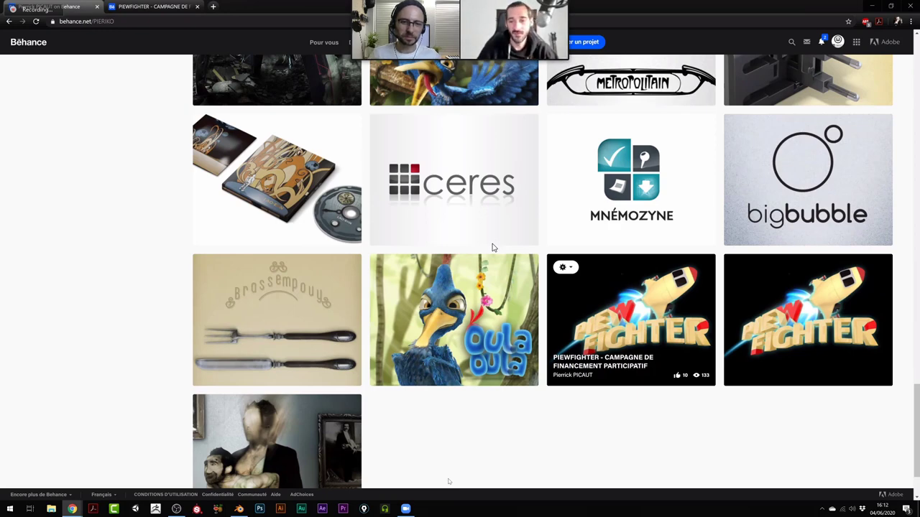
pyautogui.scroll(-1, 404, 421)
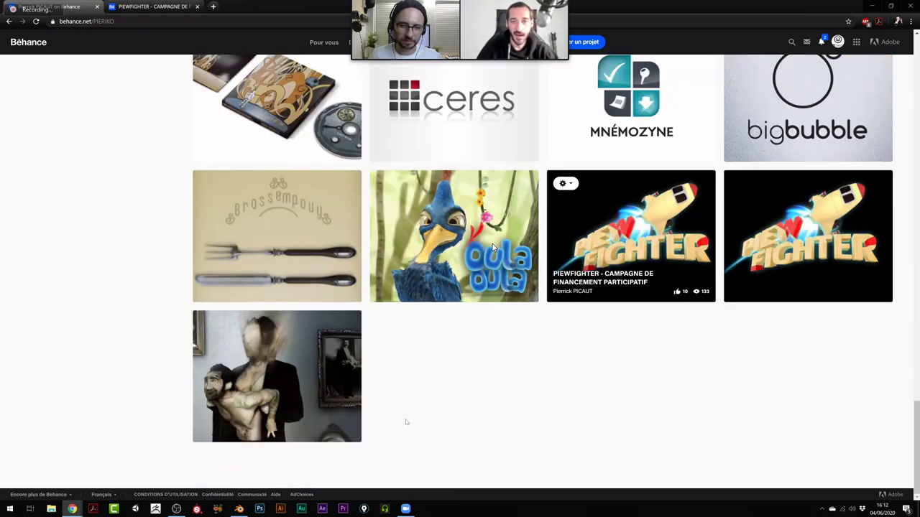
pyautogui.scroll(1, 532, 381)
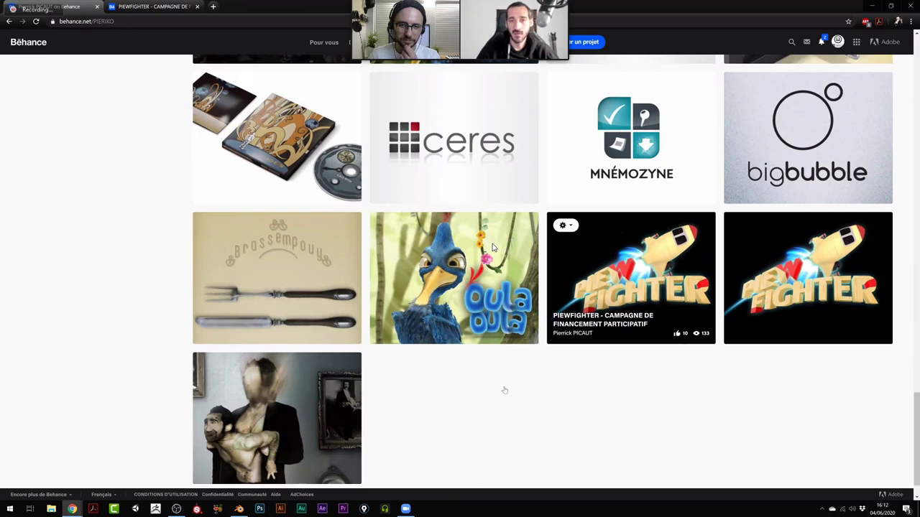
pyautogui.scroll(3, 117, 222)
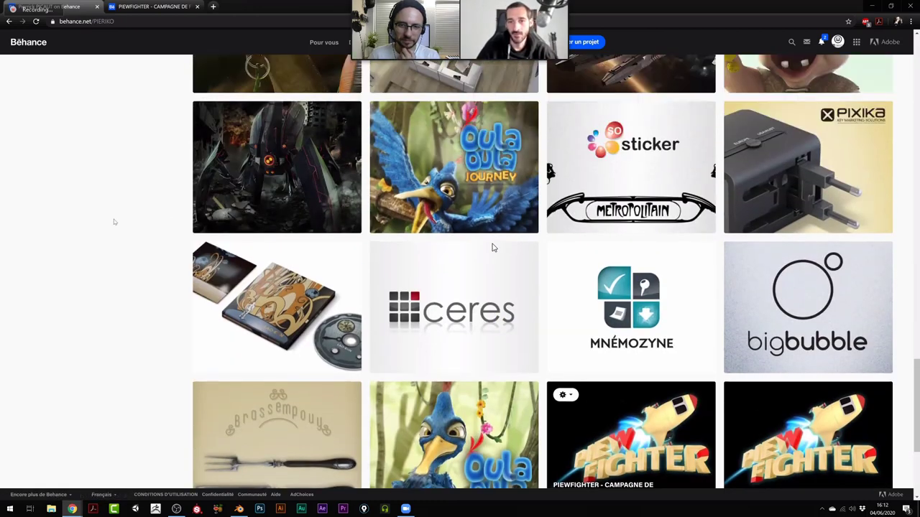
pyautogui.scroll(3, 445, 319)
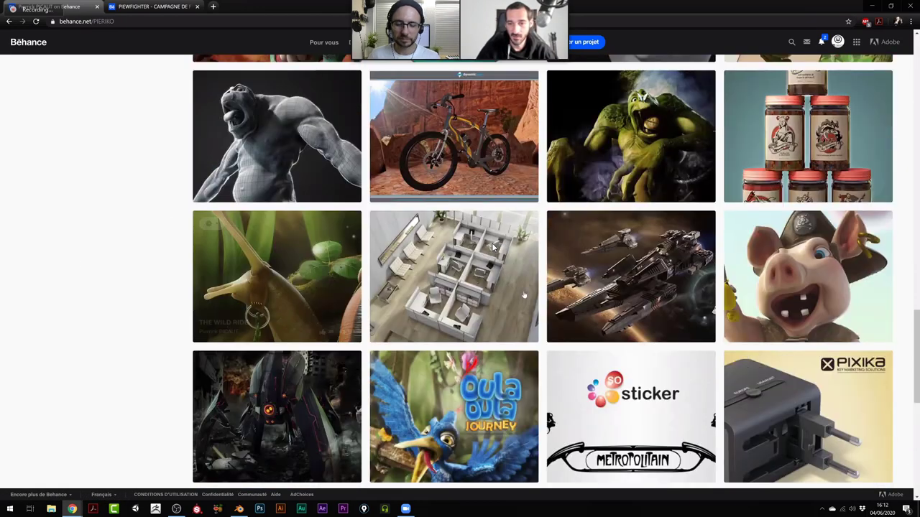
pyautogui.scroll(-6, 493, 247)
pyautogui.scroll(3, 493, 247)
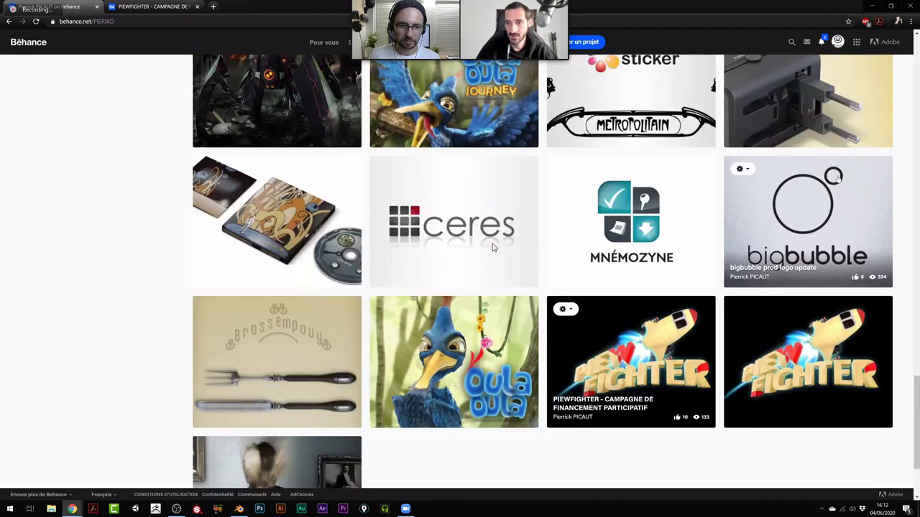
pyautogui.scroll(-2, 493, 247)
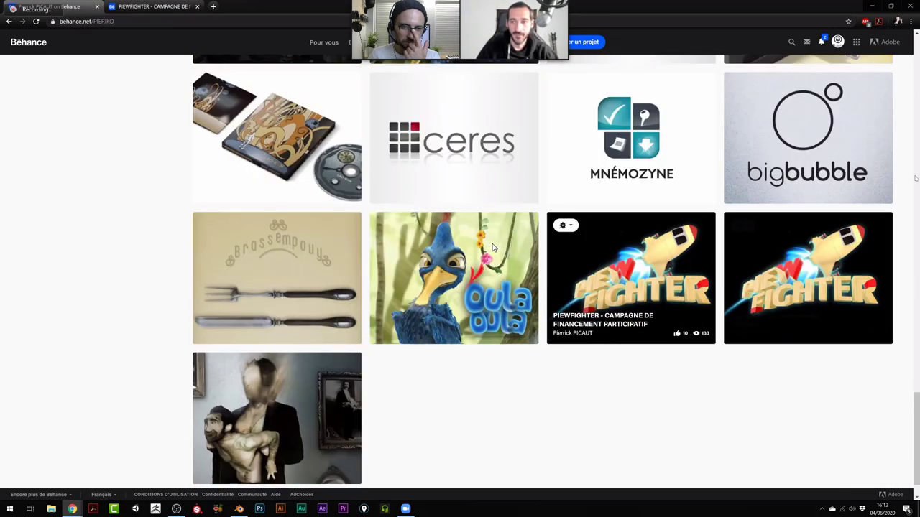
pyautogui.scroll(1, 493, 247)
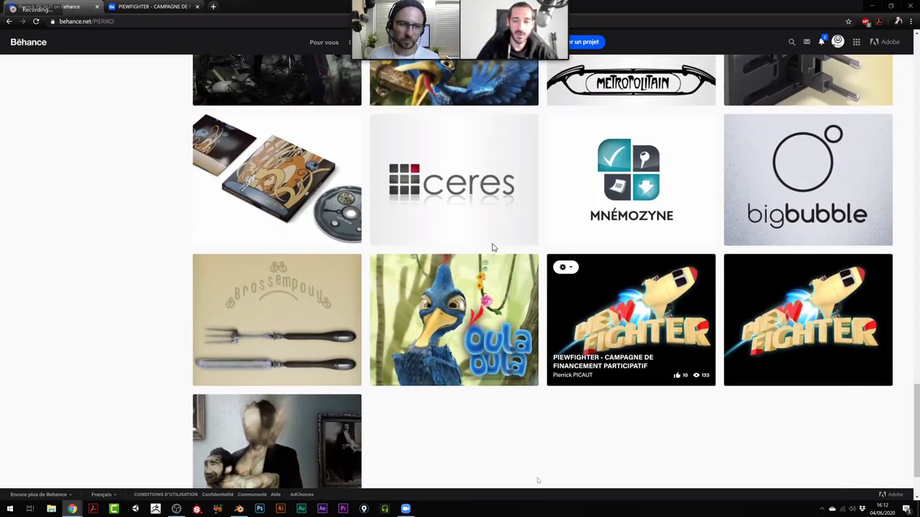
pyautogui.scroll(1, 493, 247)
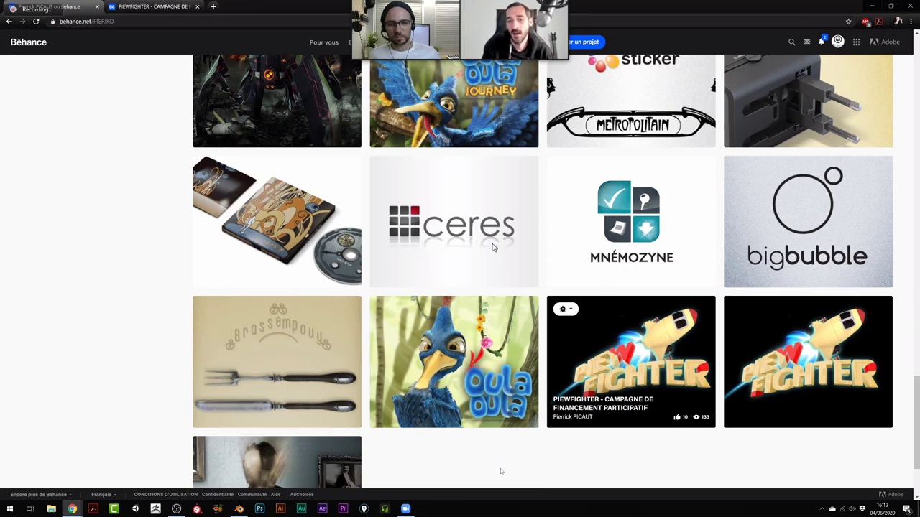
pyautogui.click(493, 247)
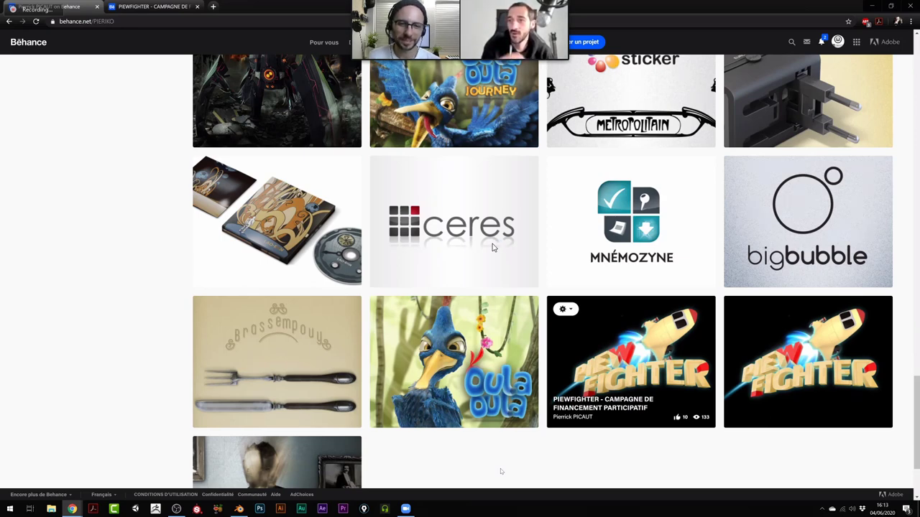
pyautogui.click(493, 247)
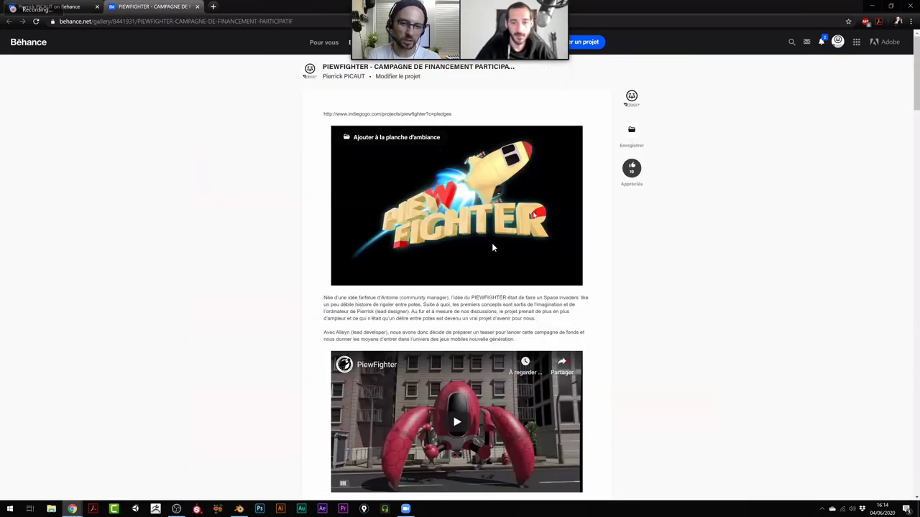
pyautogui.scroll(-5, 493, 248)
pyautogui.scroll(-2, 492, 247)
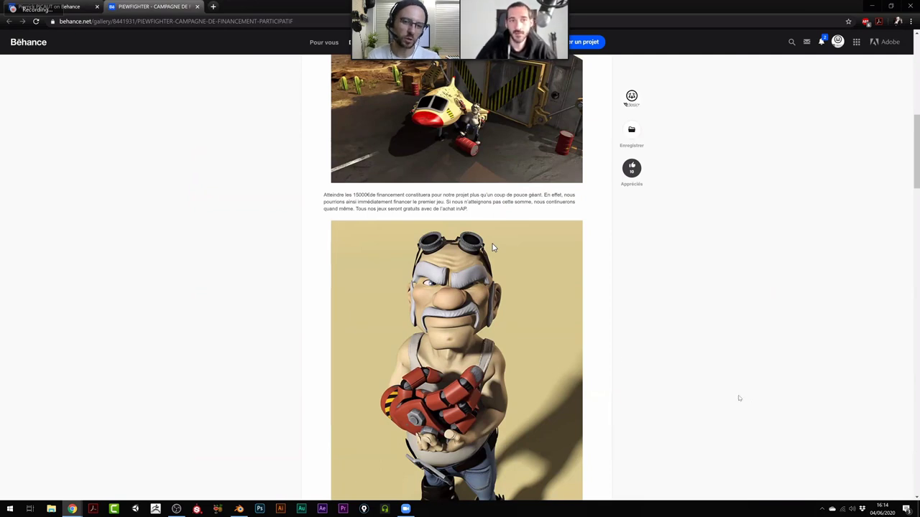
pyautogui.hotkey('ctrl', 'shift', 'Tab')
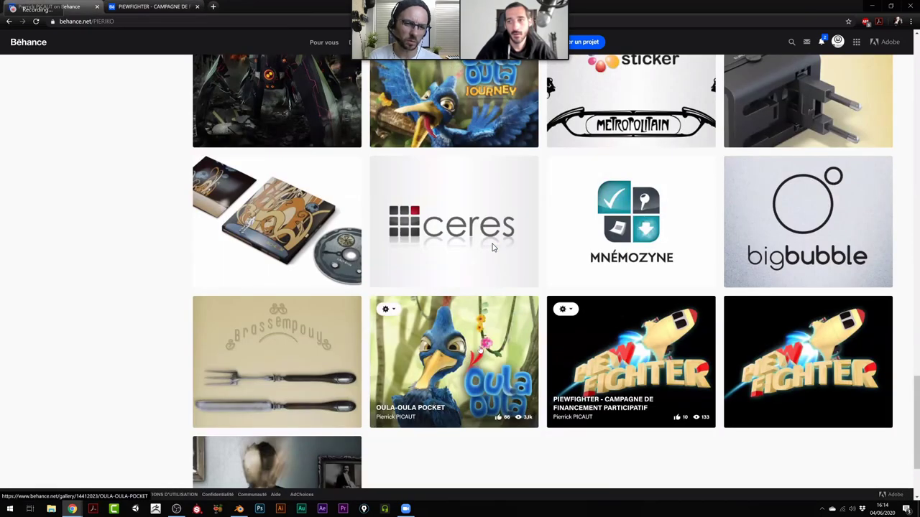
pyautogui.scroll(1, 492, 248)
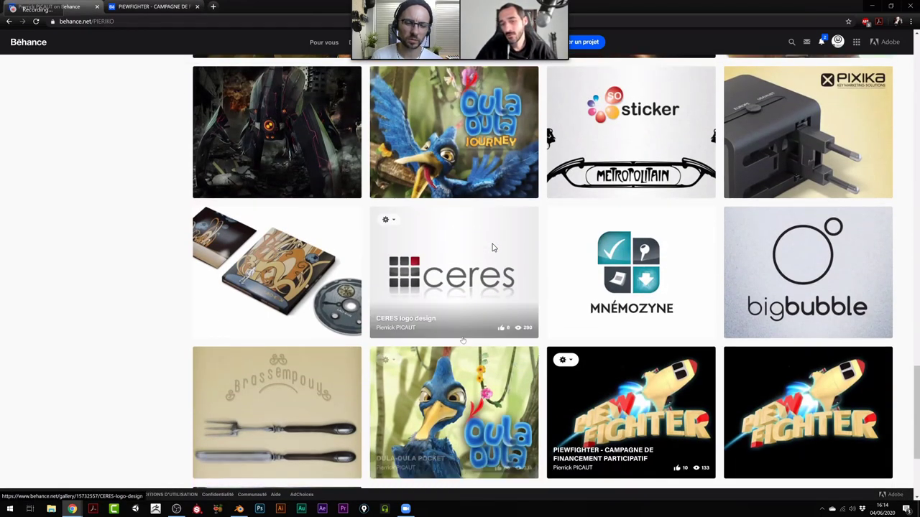
pyautogui.scroll(-1, 492, 248)
pyautogui.scroll(3, 492, 247)
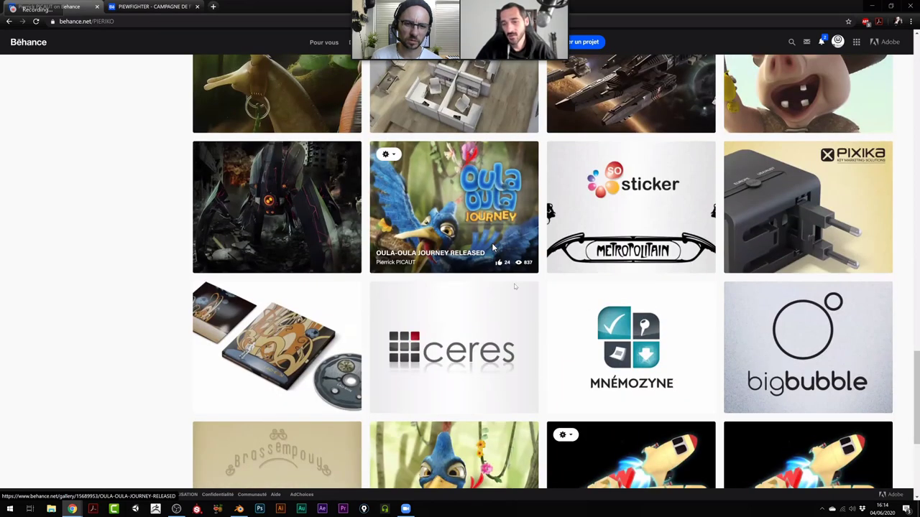
pyautogui.scroll(-3, 493, 248)
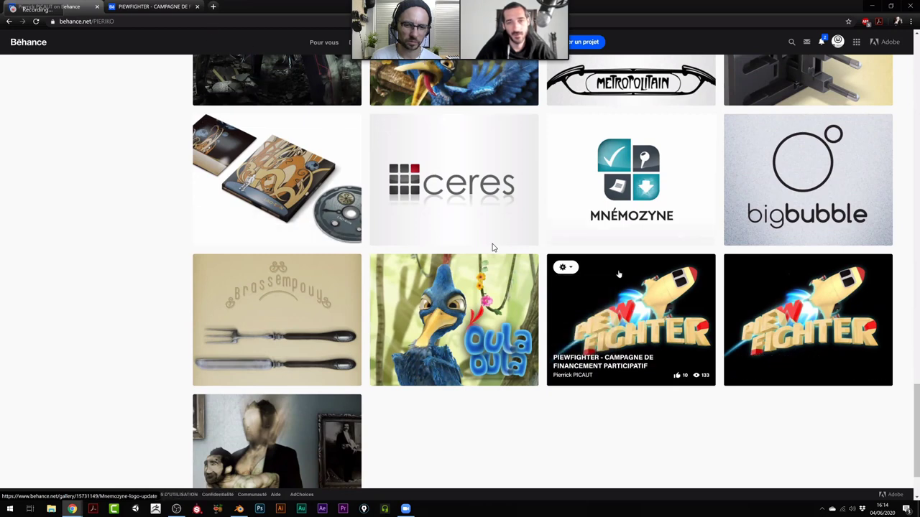
pyautogui.hotkey('ctrl', 'Tab')
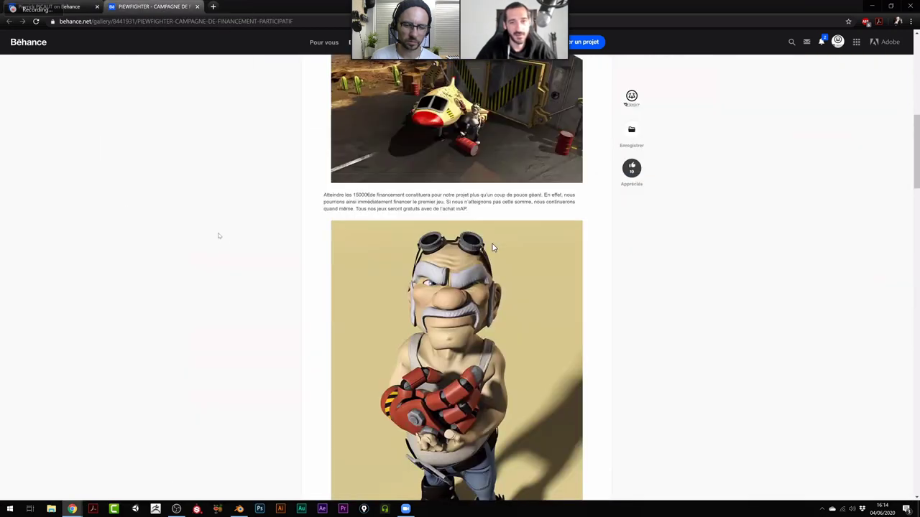
pyautogui.scroll(3, 493, 248)
pyautogui.scroll(4, 492, 248)
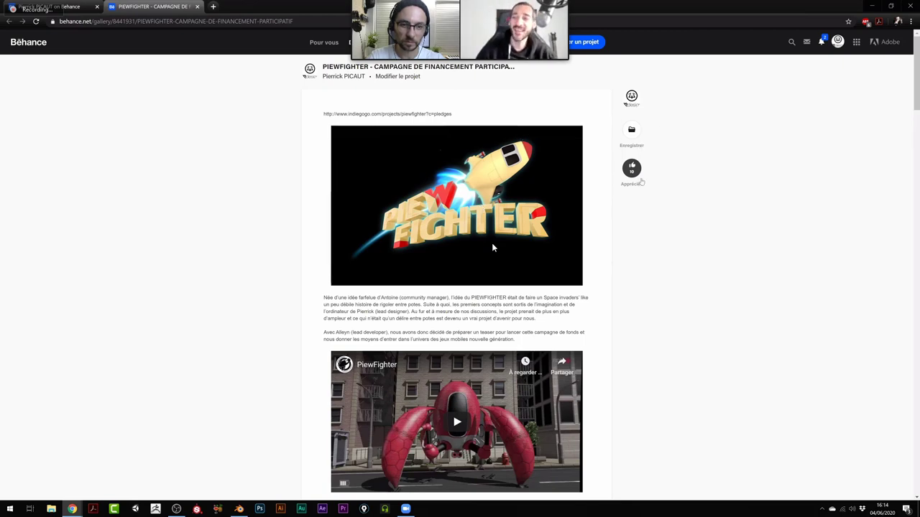
pyautogui.scroll(-1, 649, 186)
pyautogui.scroll(-1, 649, 187)
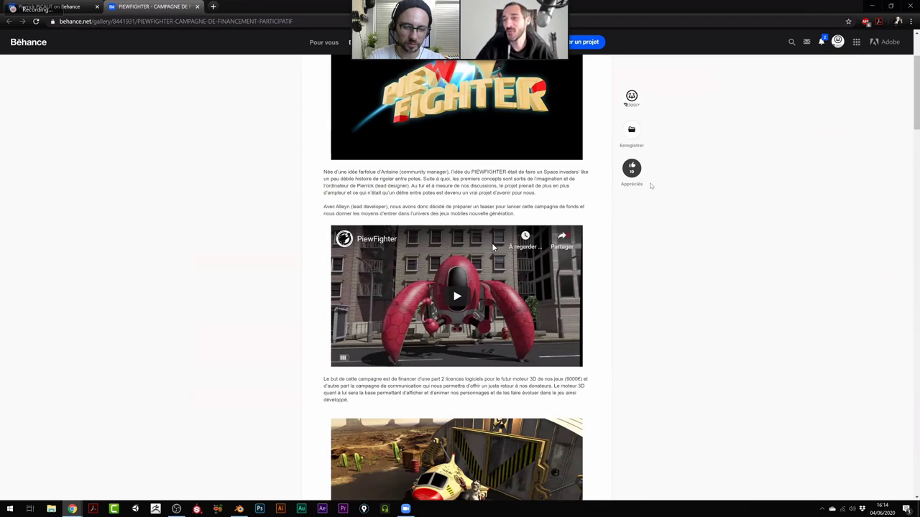
pyautogui.scroll(1, 657, 197)
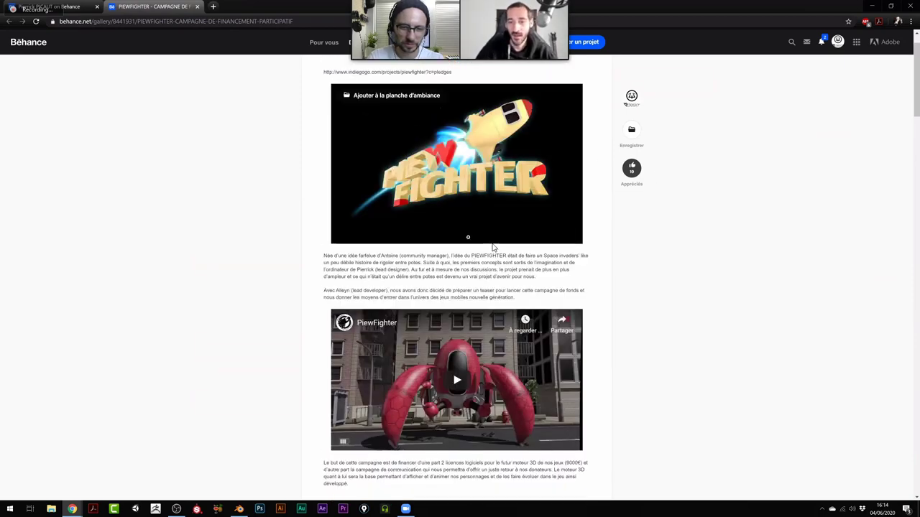
pyautogui.scroll(-4, 493, 247)
pyautogui.scroll(1, 493, 247)
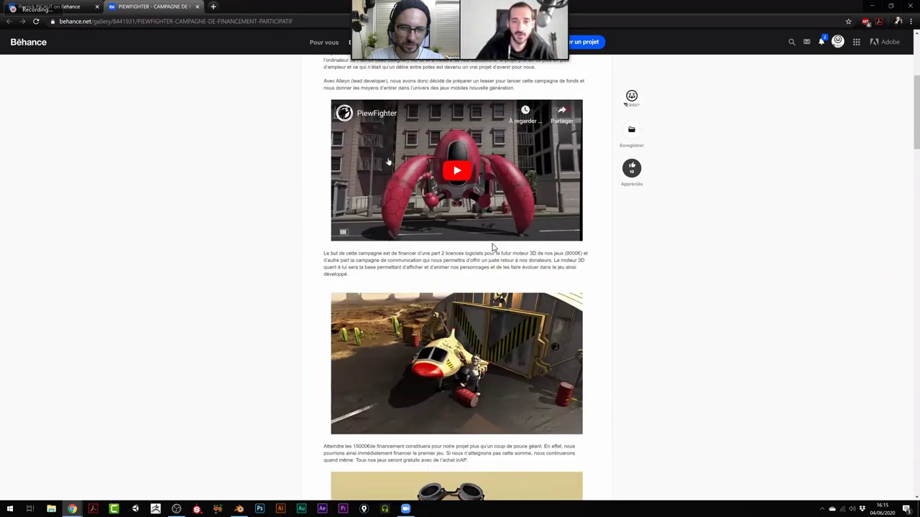
pyautogui.scroll(-2, 493, 247)
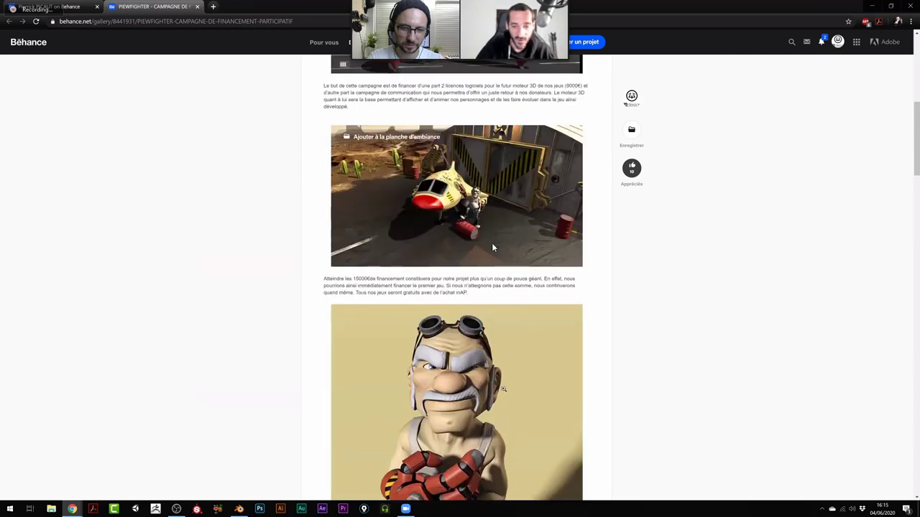
pyautogui.scroll(-2, 493, 247)
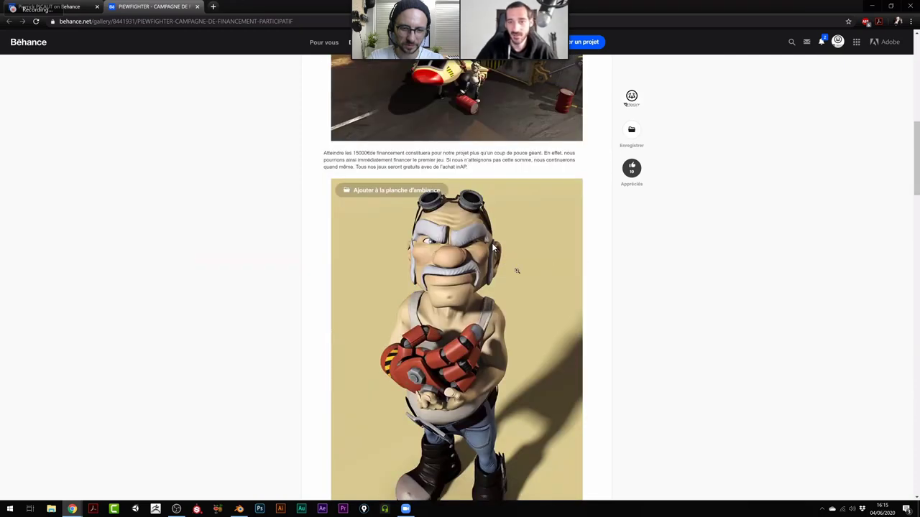
pyautogui.scroll(-2, 493, 247)
pyautogui.scroll(1, 493, 247)
pyautogui.scroll(-3, 493, 247)
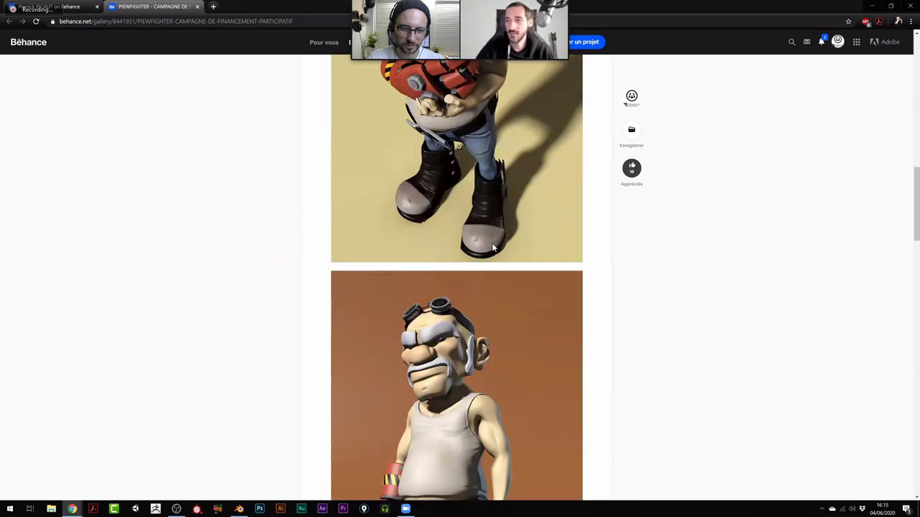
pyautogui.scroll(10, 493, 247)
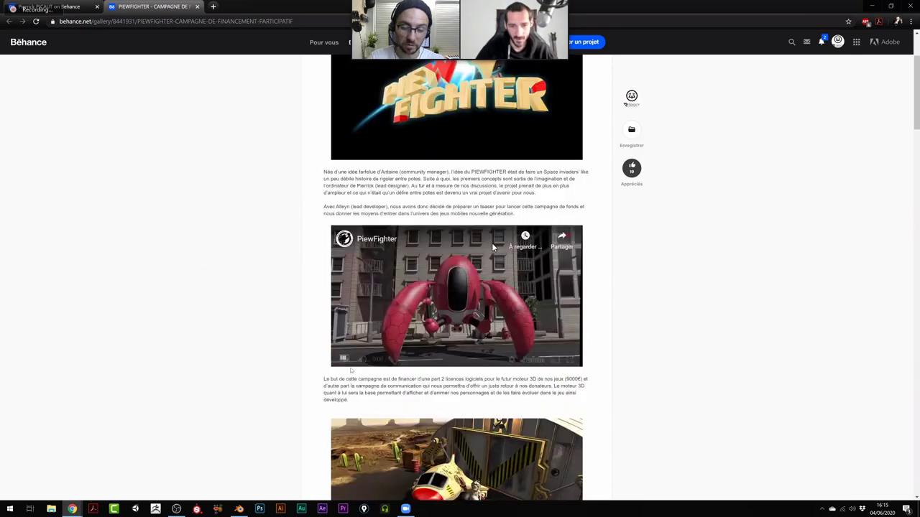
# Watch the PiewFighter teaser video full screen, then exit full-screen playback.
pyautogui.click(360, 364)
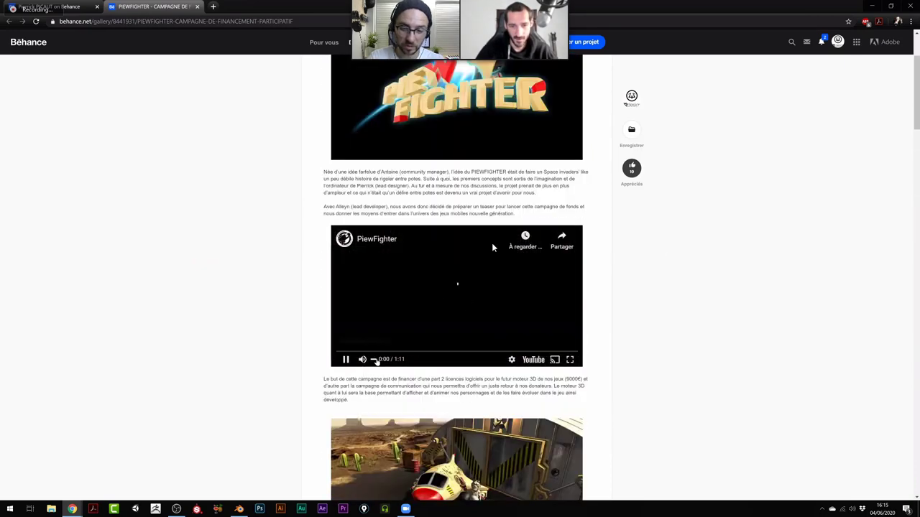
pyautogui.click(570, 360)
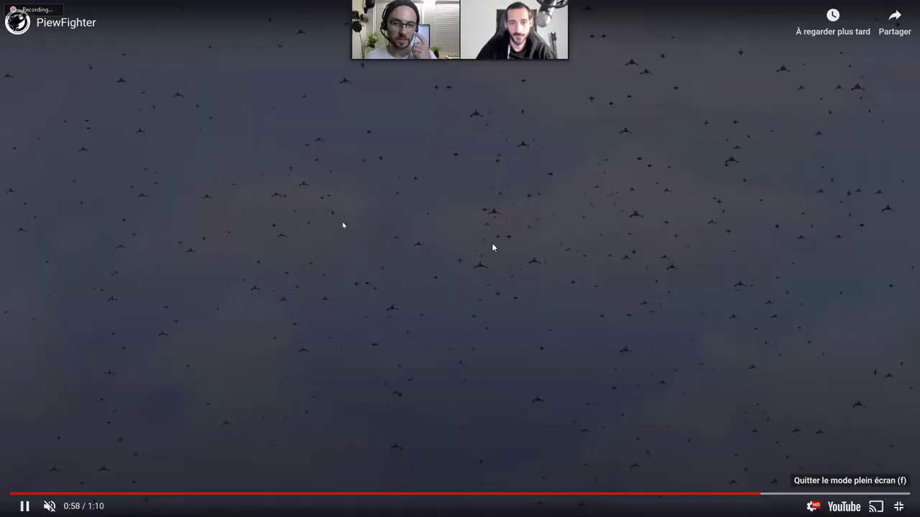
pyautogui.press('Escape')
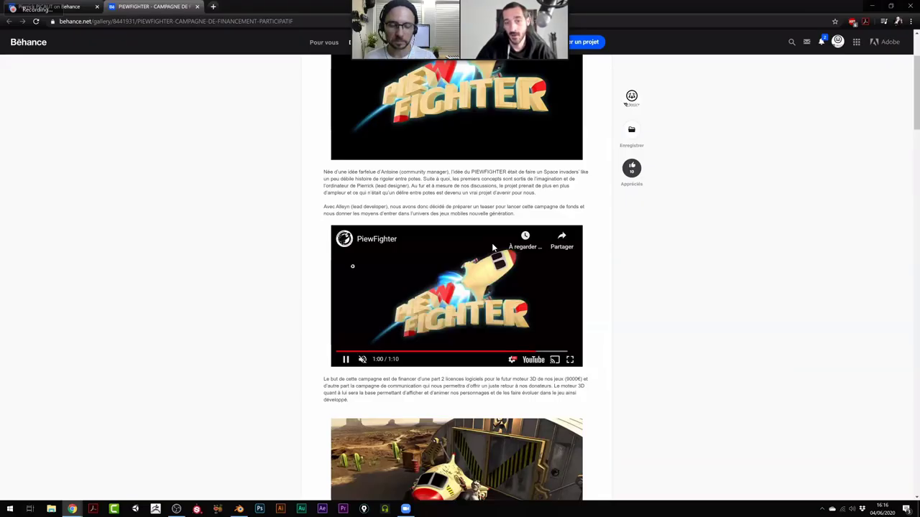
# Scroll through the rest of the PiewFighter crowdfunding project page.
pyautogui.scroll(3, 492, 247)
pyautogui.scroll(-3, 493, 247)
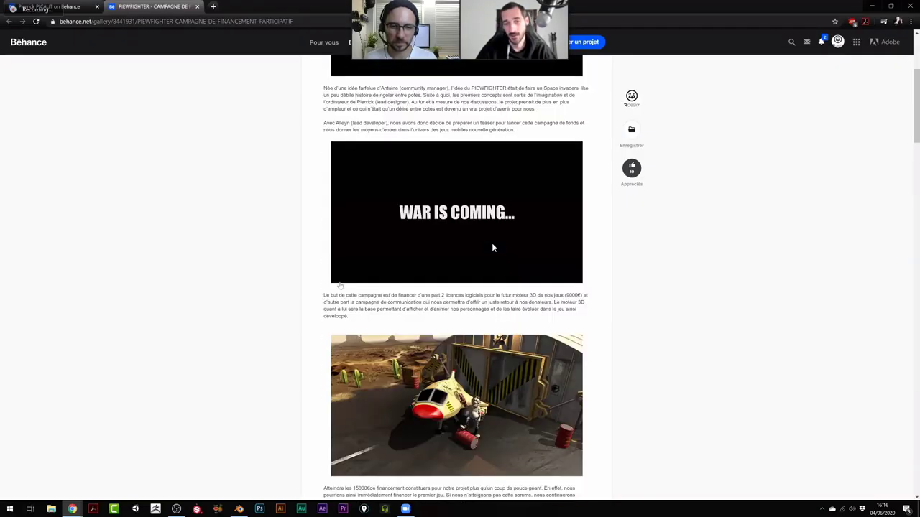
pyautogui.scroll(-2, 492, 247)
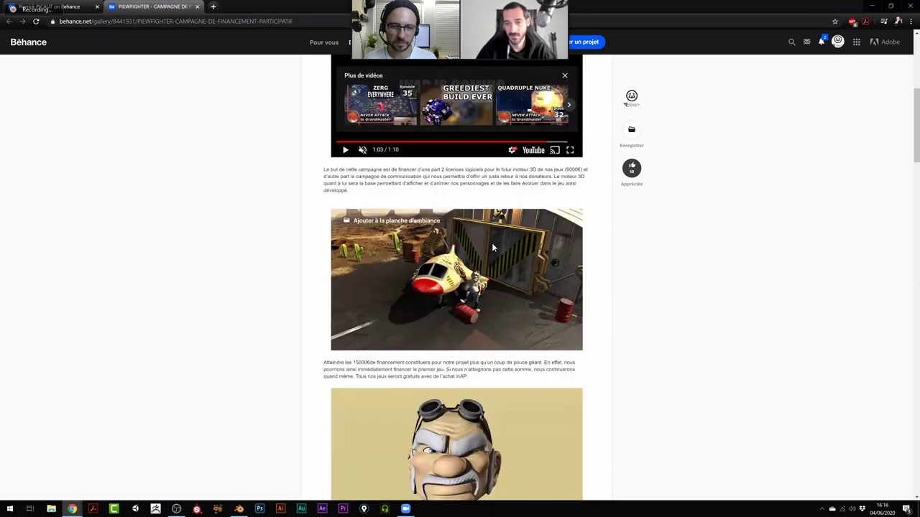
pyautogui.scroll(-3, 492, 248)
pyautogui.scroll(-1, 493, 247)
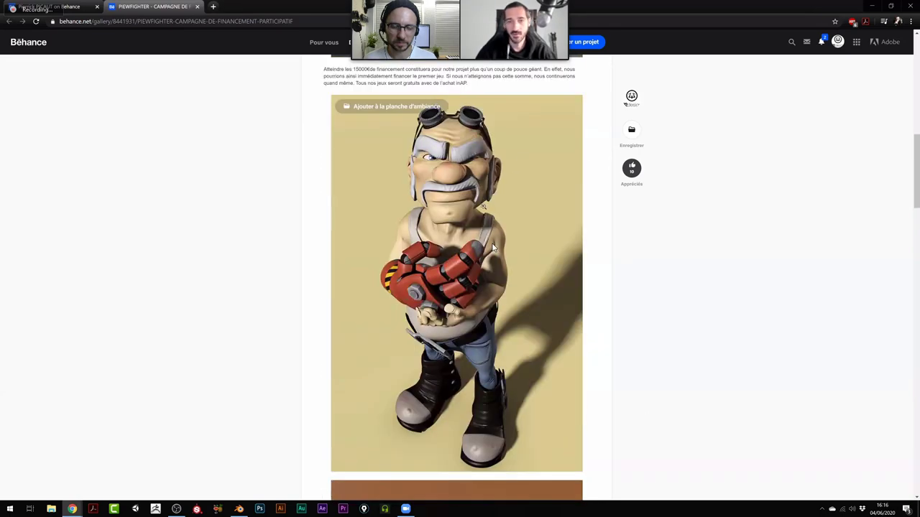
pyautogui.scroll(-4, 493, 247)
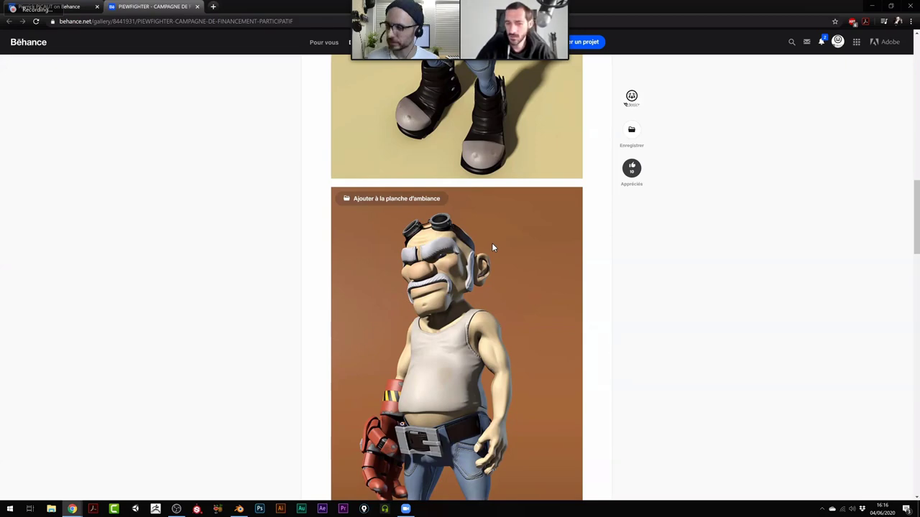
pyautogui.scroll(-10, 492, 247)
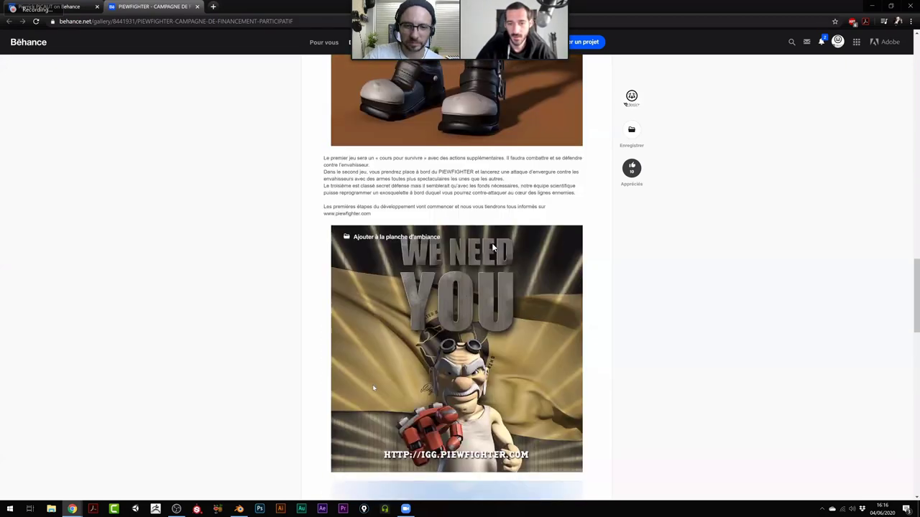
pyautogui.scroll(-5, 493, 247)
pyautogui.scroll(6, 492, 247)
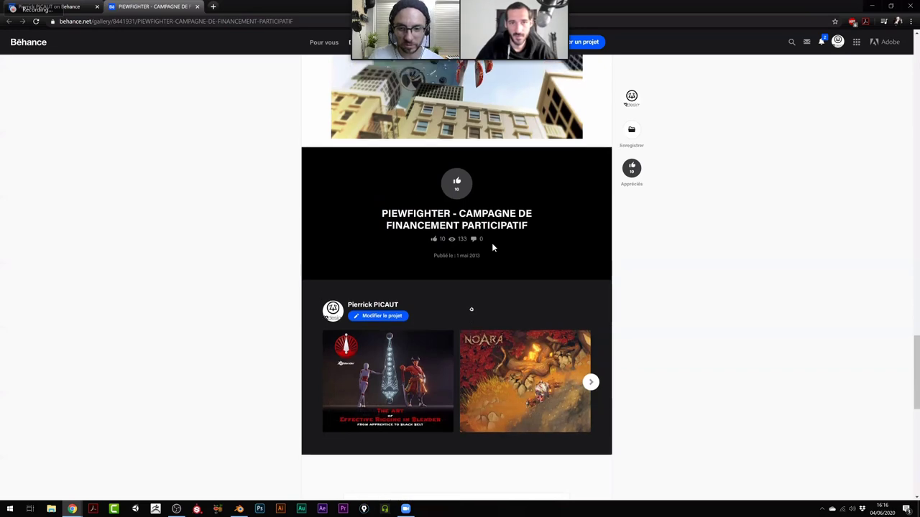
pyautogui.scroll(10, 493, 247)
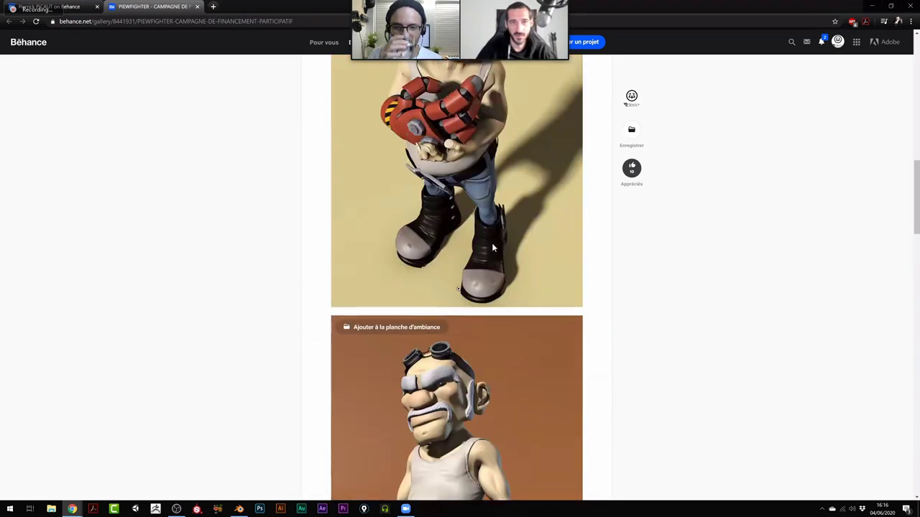
pyautogui.scroll(3, 492, 247)
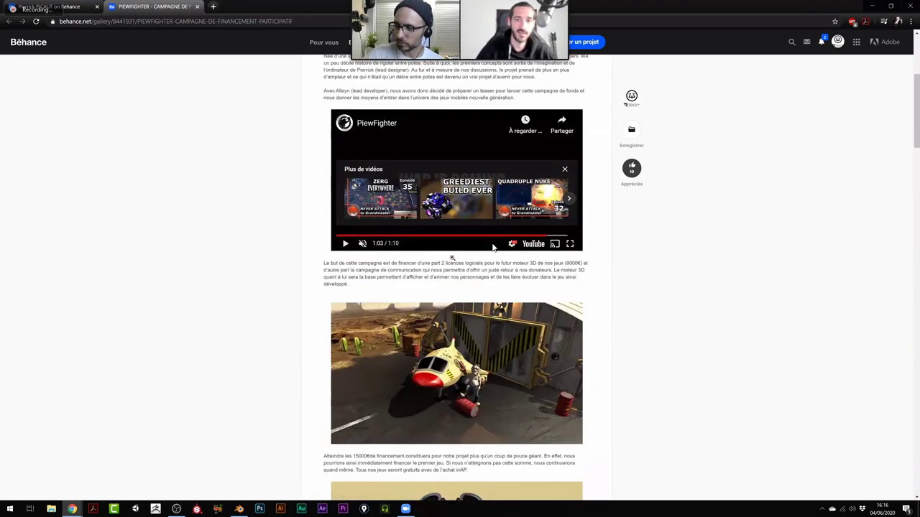
pyautogui.scroll(4, 492, 247)
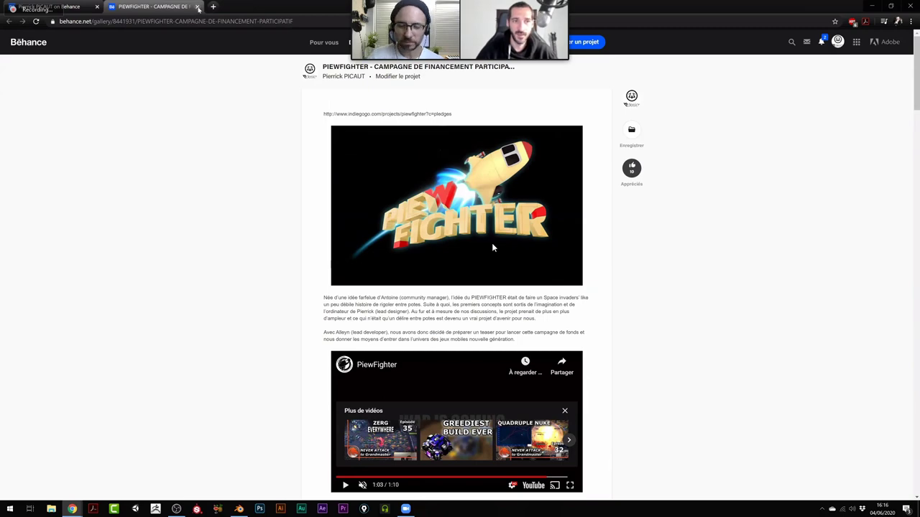
# Close the PiewFighter tab and return to the artist's portfolio grid.
pyautogui.click(198, 6)
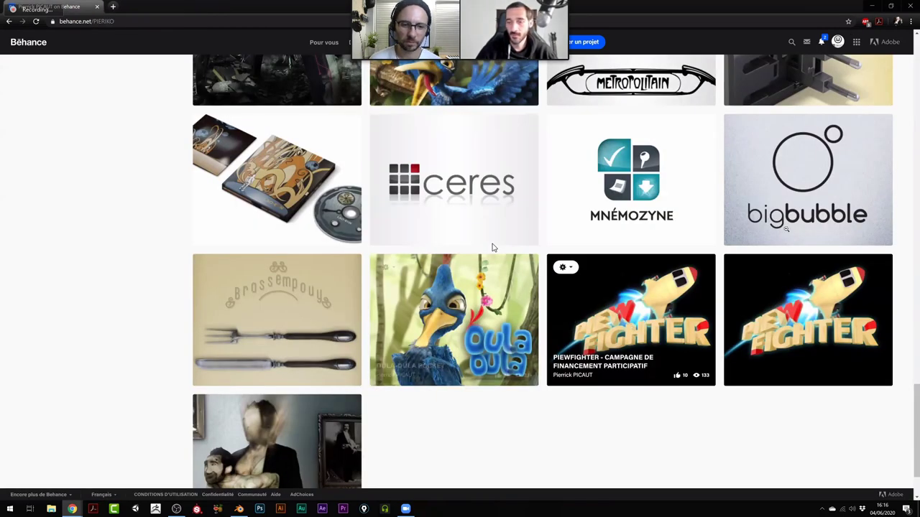
pyautogui.scroll(1, 492, 247)
pyautogui.scroll(3, 492, 247)
# Open Pixika Product visualisation and scroll past the chargers and colour USB drives to the Sample liflet.
pyautogui.click(808, 244)
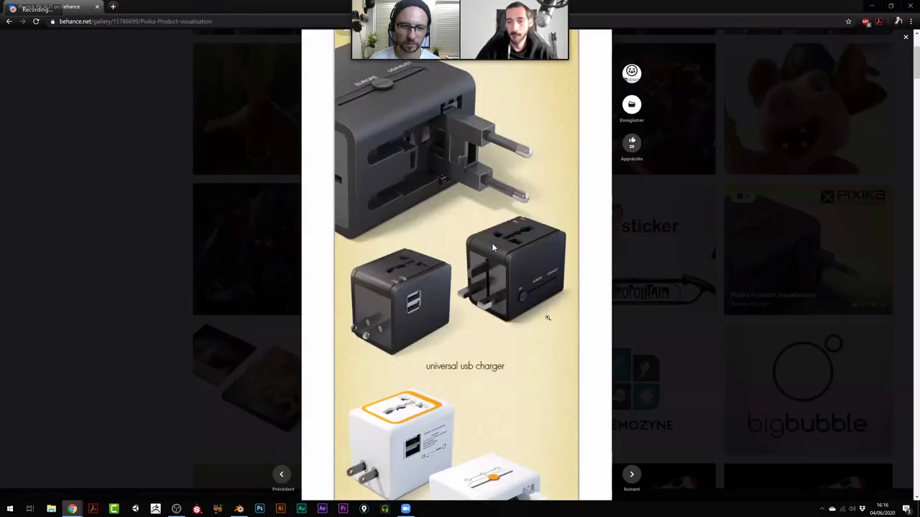
pyautogui.scroll(-3, 492, 247)
pyautogui.scroll(-3, 493, 247)
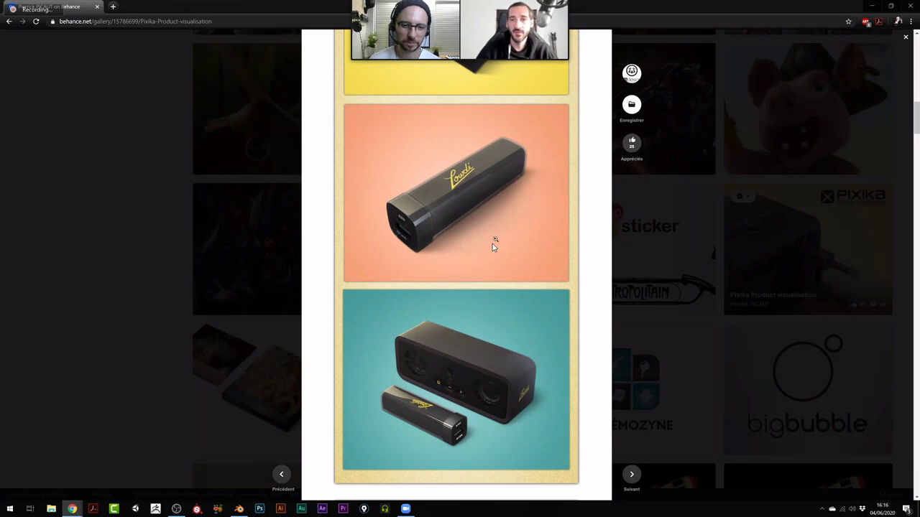
pyautogui.scroll(2, 492, 247)
pyautogui.scroll(-9, 492, 247)
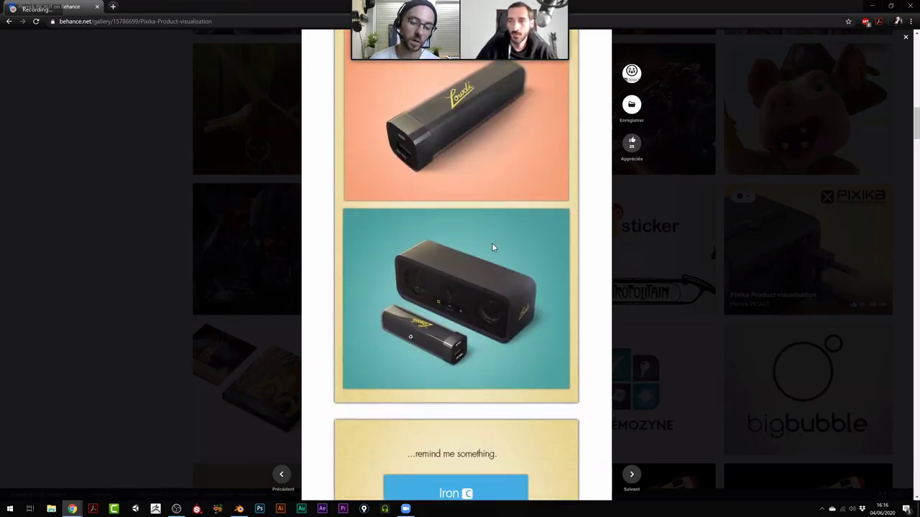
pyautogui.scroll(-7, 492, 247)
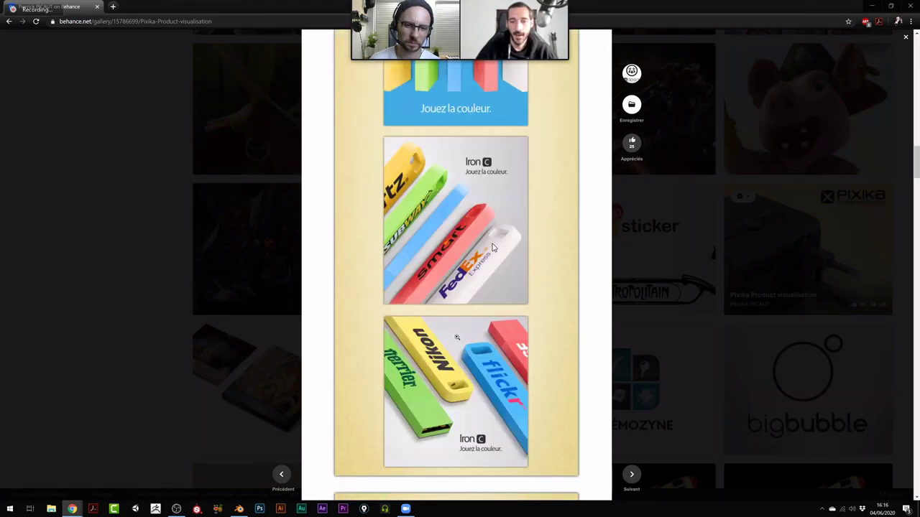
pyautogui.scroll(-2, 492, 247)
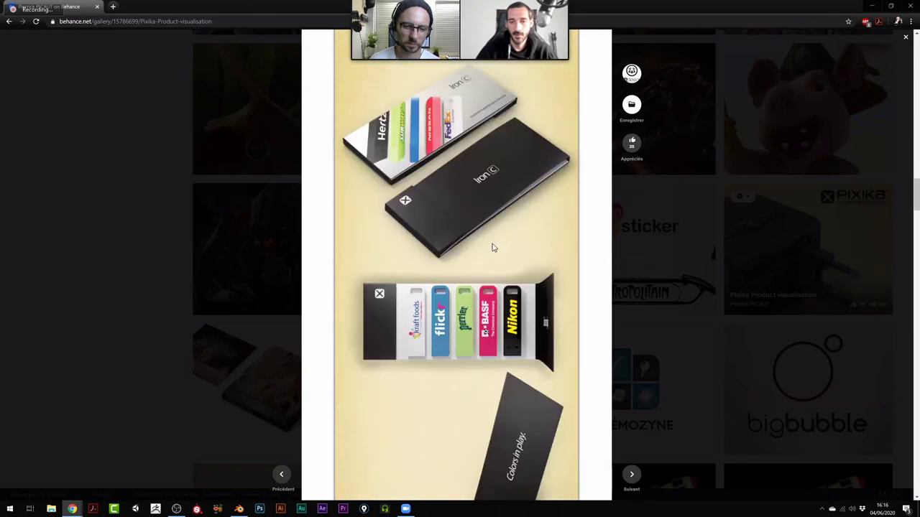
pyautogui.scroll(-6, 492, 248)
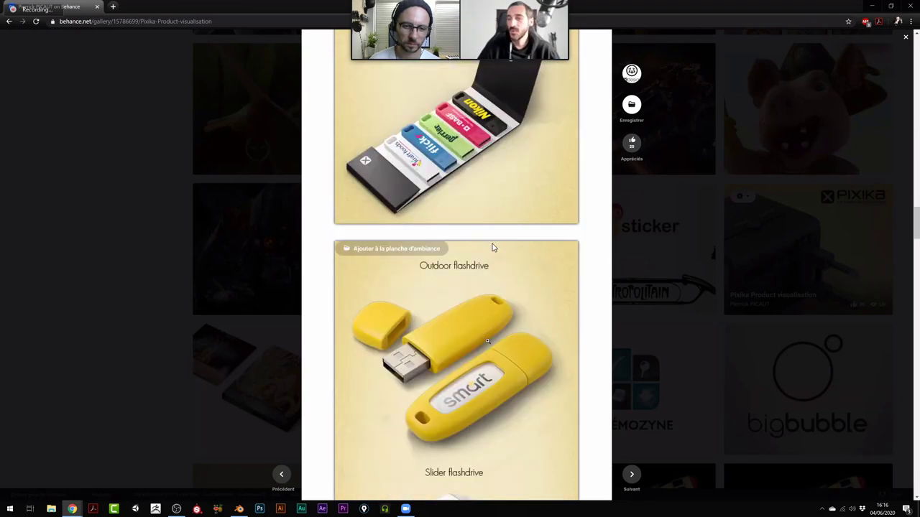
pyautogui.scroll(-2, 492, 248)
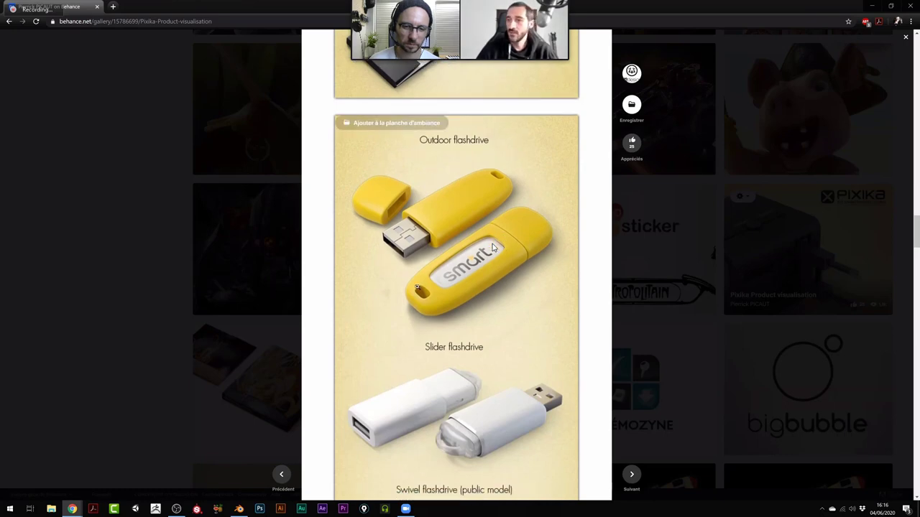
pyautogui.scroll(6, 492, 247)
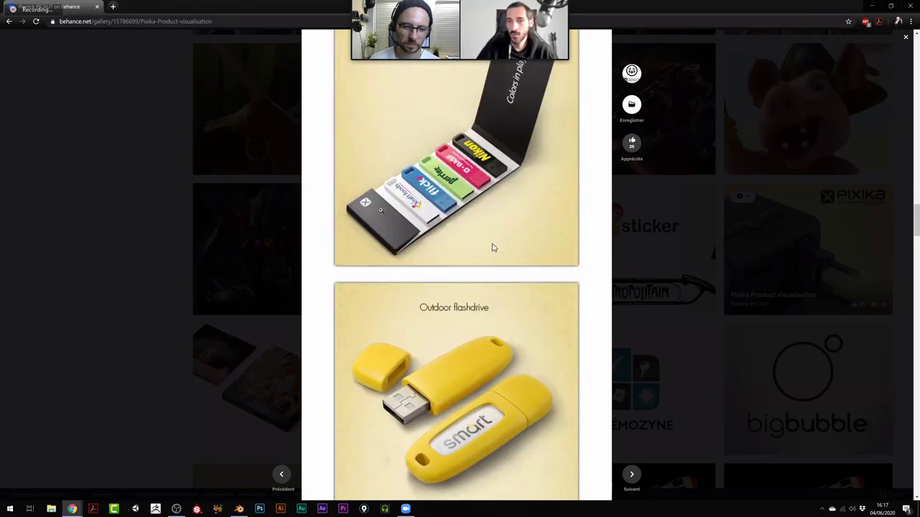
pyautogui.scroll(2, 492, 247)
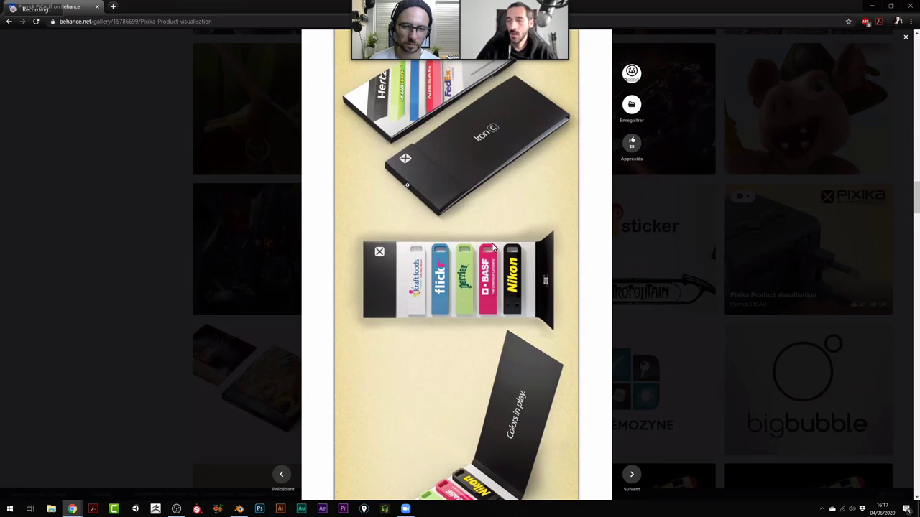
pyautogui.scroll(-2, 493, 247)
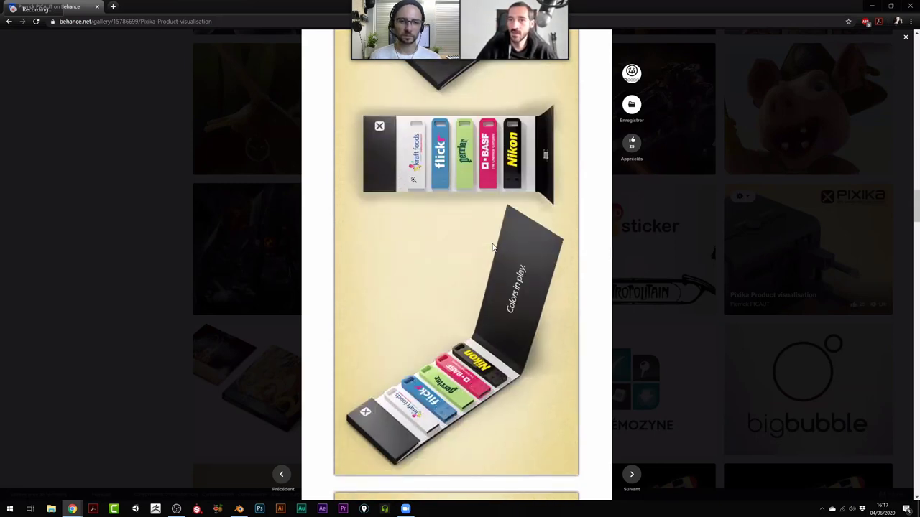
pyautogui.scroll(2, 492, 248)
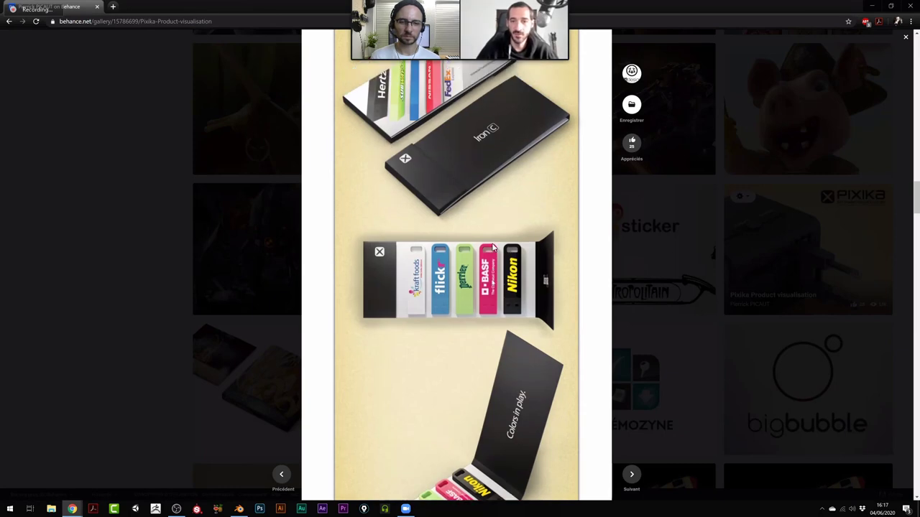
pyautogui.scroll(2, 493, 248)
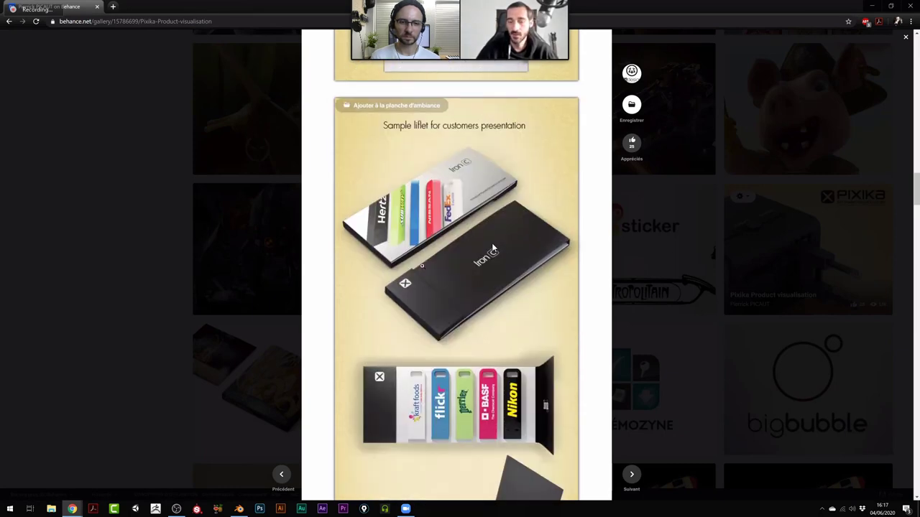
# Scroll past the Slider, Swivel and Lexus webkey leaflet to the key-shaped and Culligan flashdrives.
pyautogui.scroll(-5, 493, 248)
pyautogui.scroll(1, 492, 247)
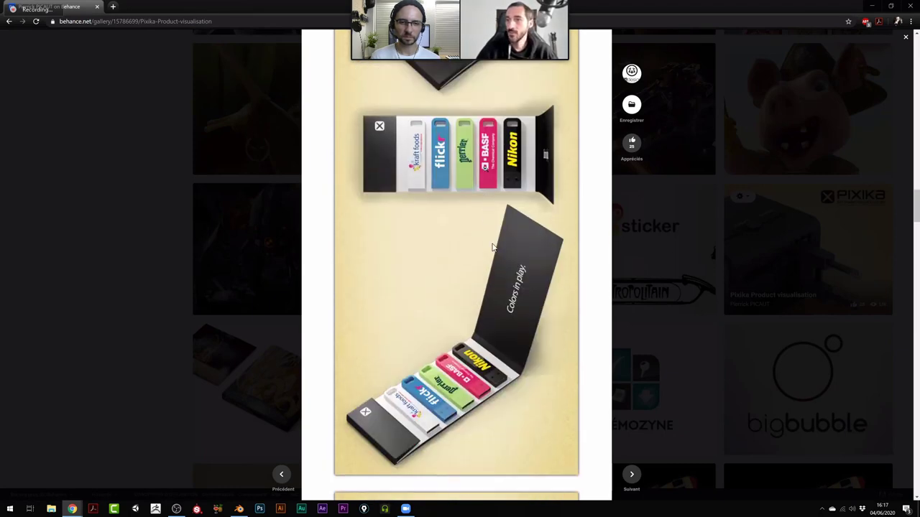
pyautogui.scroll(5, 492, 248)
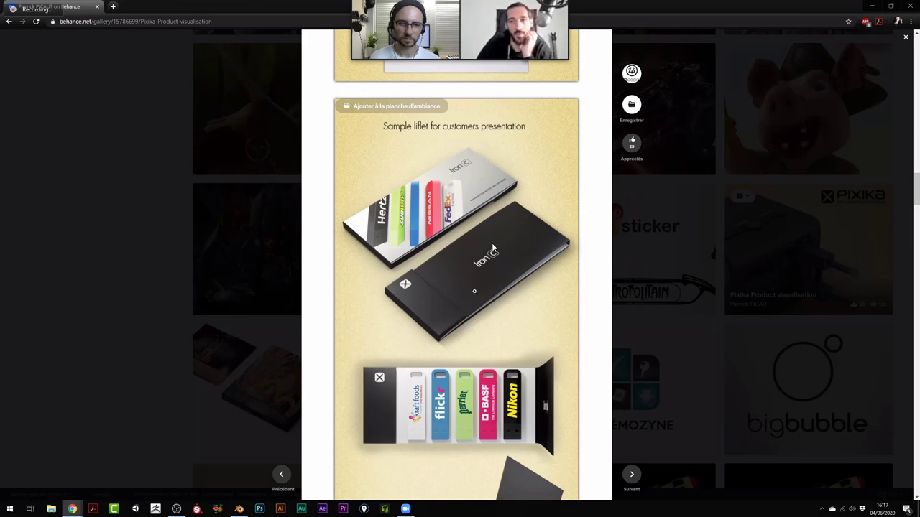
pyautogui.scroll(-8, 493, 248)
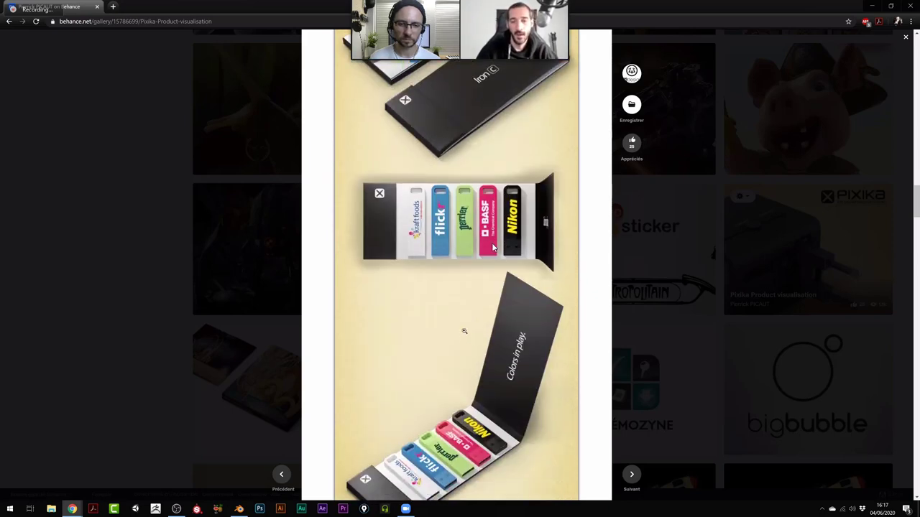
pyautogui.scroll(-2, 493, 248)
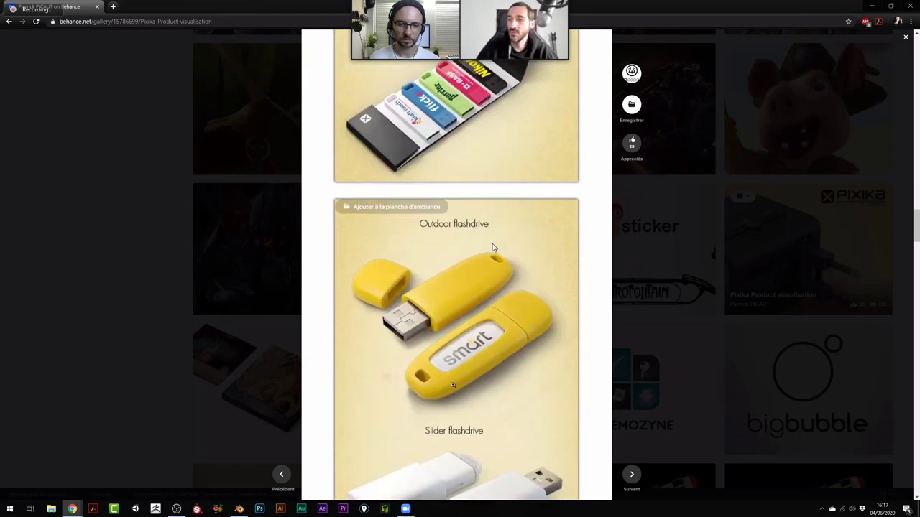
pyautogui.scroll(-3, 493, 248)
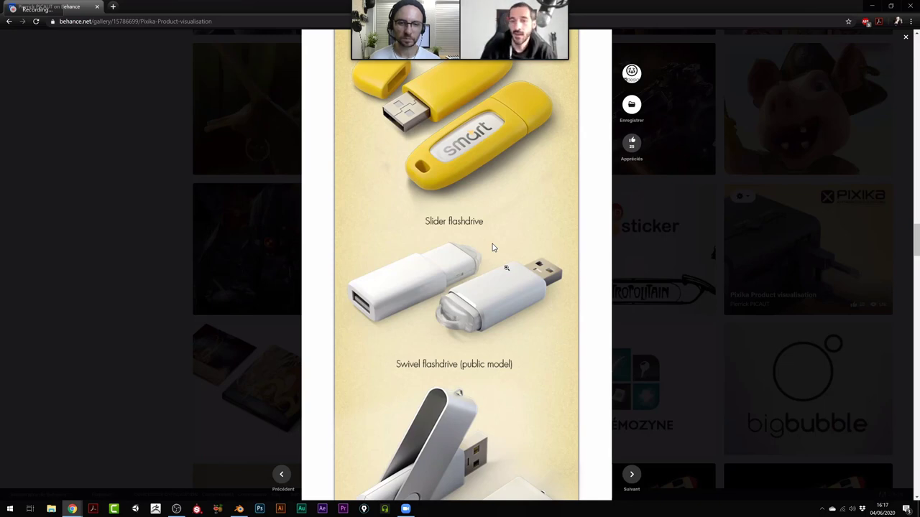
pyautogui.scroll(-2, 493, 248)
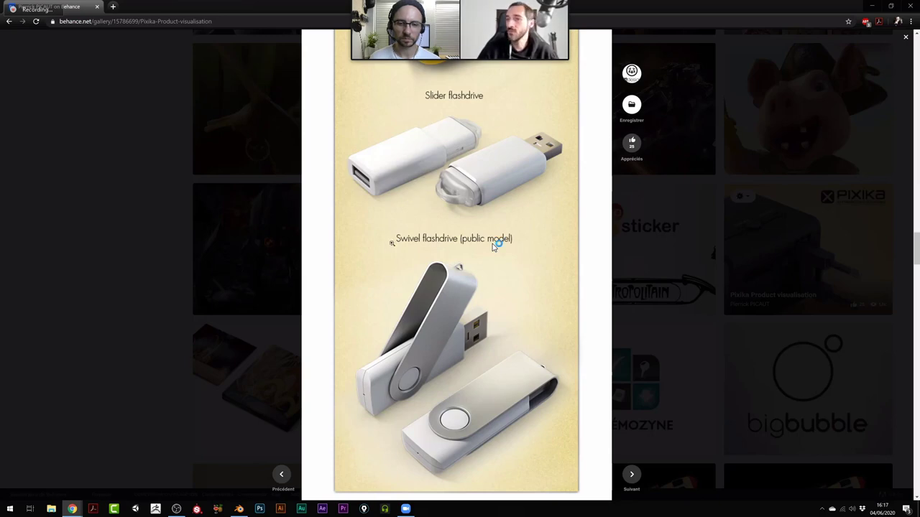
pyautogui.scroll(1, 493, 248)
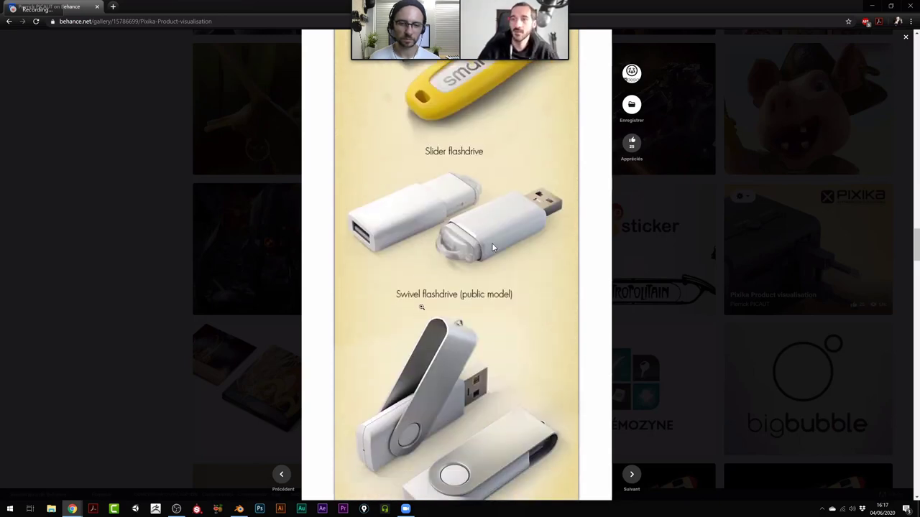
pyautogui.scroll(-2, 493, 248)
pyautogui.scroll(-3, 493, 248)
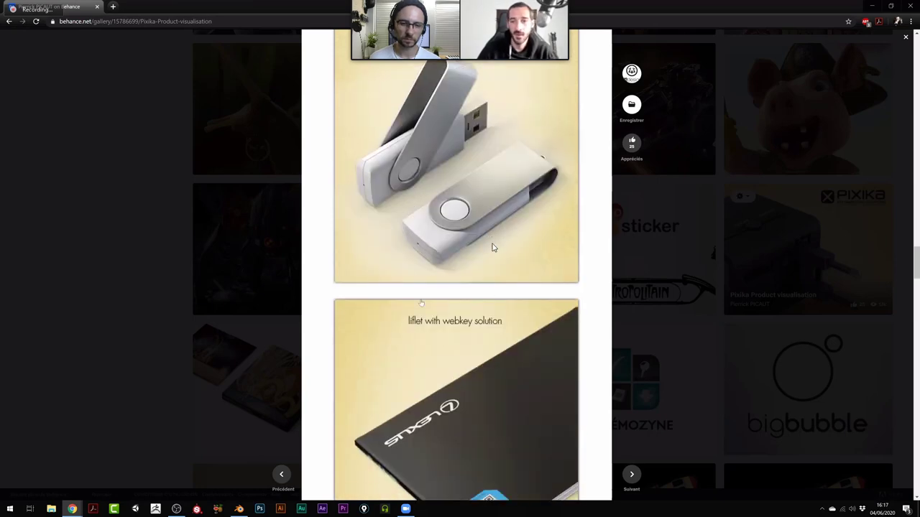
pyautogui.scroll(-11, 493, 248)
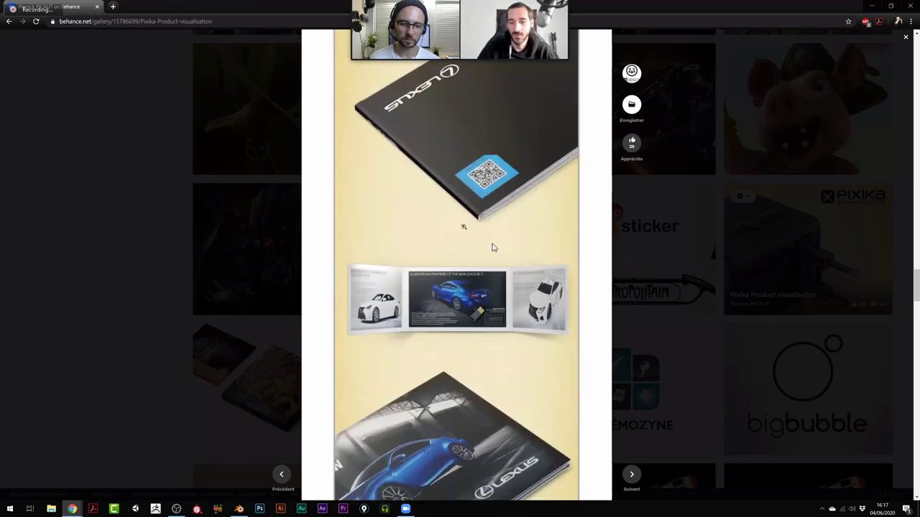
pyautogui.scroll(-6, 493, 248)
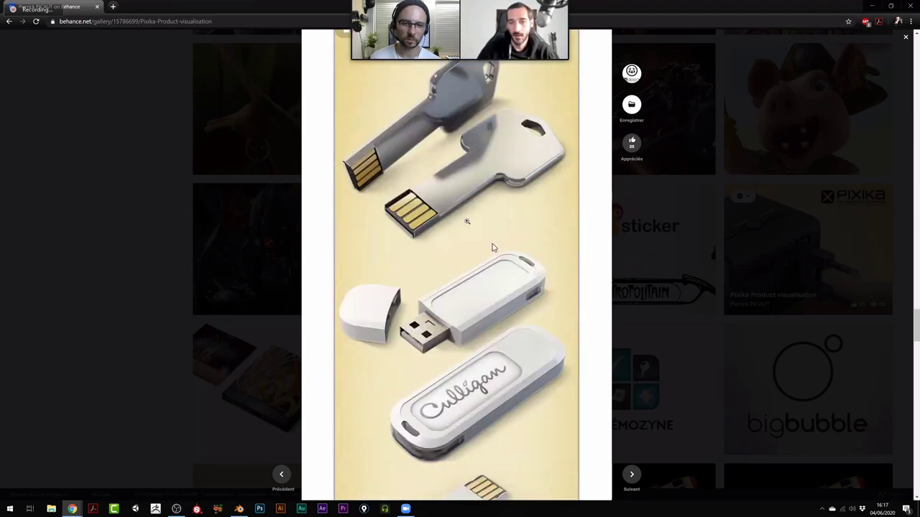
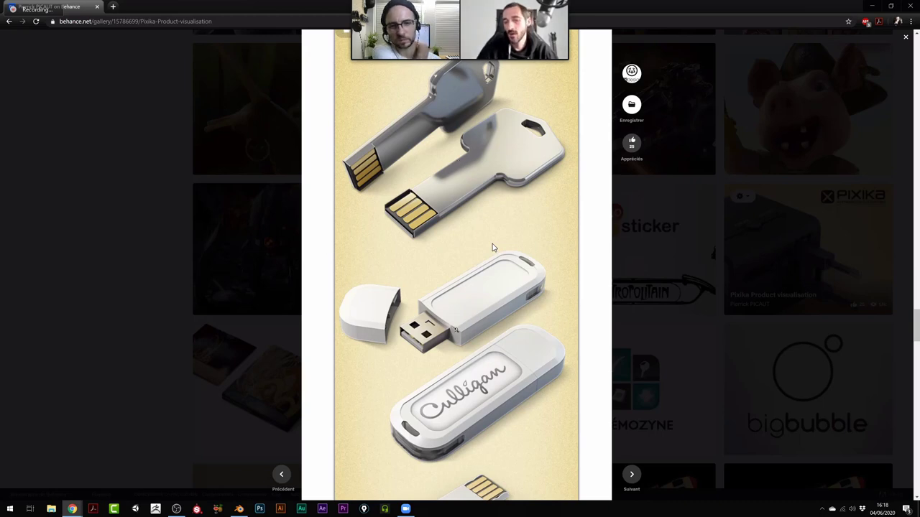
# Browse the Pixika Product visualisation renders of the stylus pen, phone and USB drives.
pyautogui.scroll(-3, 492, 248)
pyautogui.scroll(-6, 493, 248)
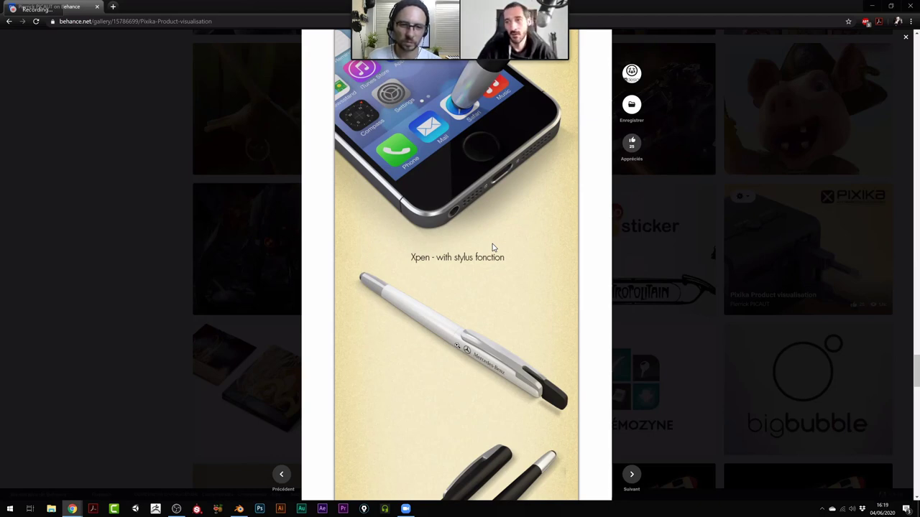
pyautogui.click(493, 247)
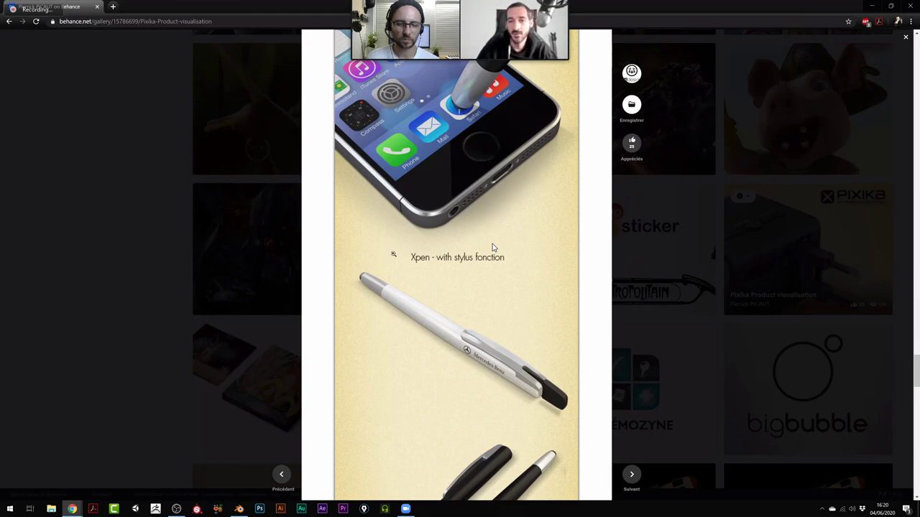
pyautogui.scroll(1, 393, 254)
pyautogui.scroll(5, 393, 255)
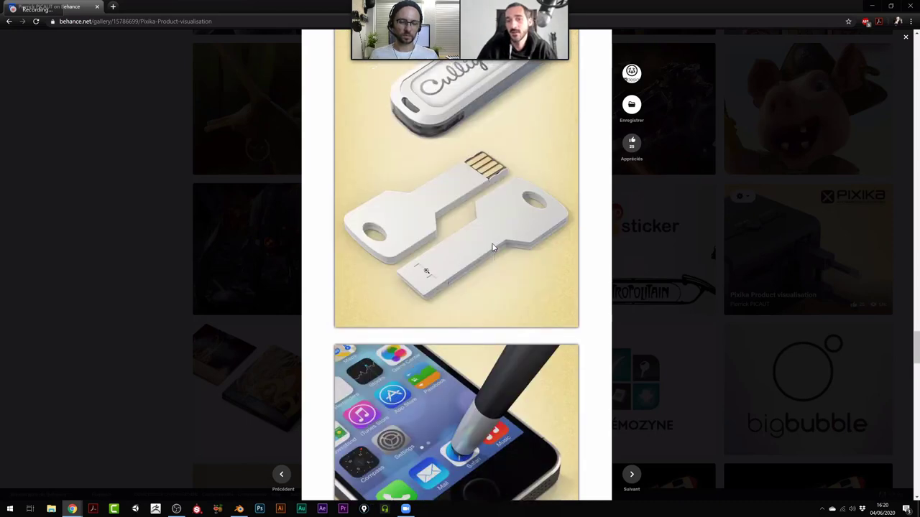
pyautogui.scroll(3, 493, 247)
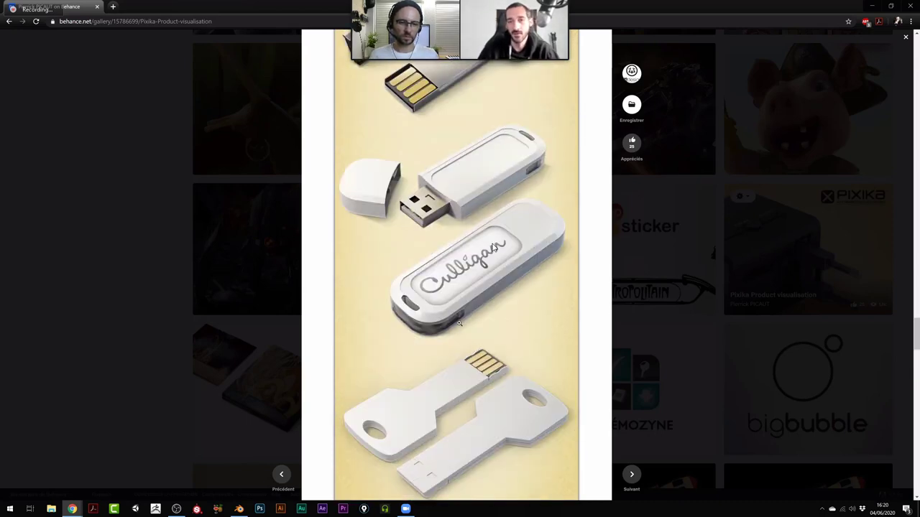
pyautogui.scroll(5, 493, 248)
pyautogui.scroll(-1, 493, 247)
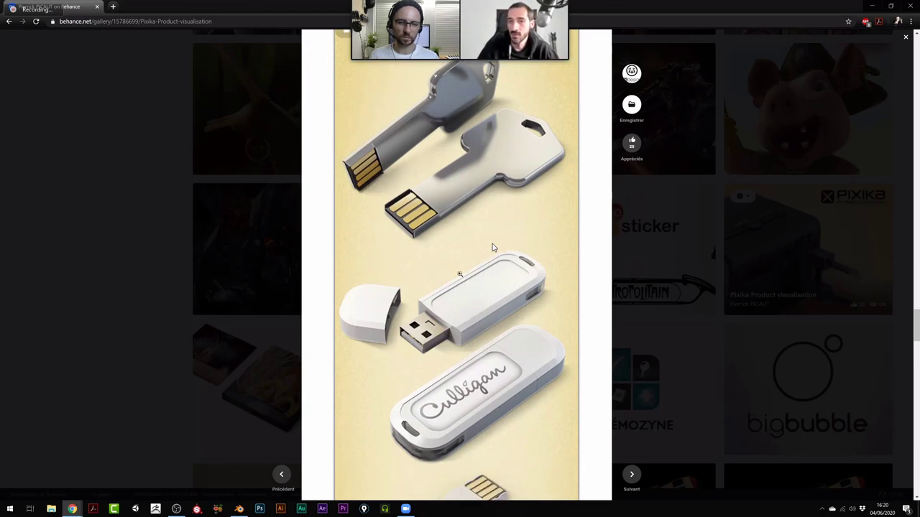
pyautogui.press('Escape')
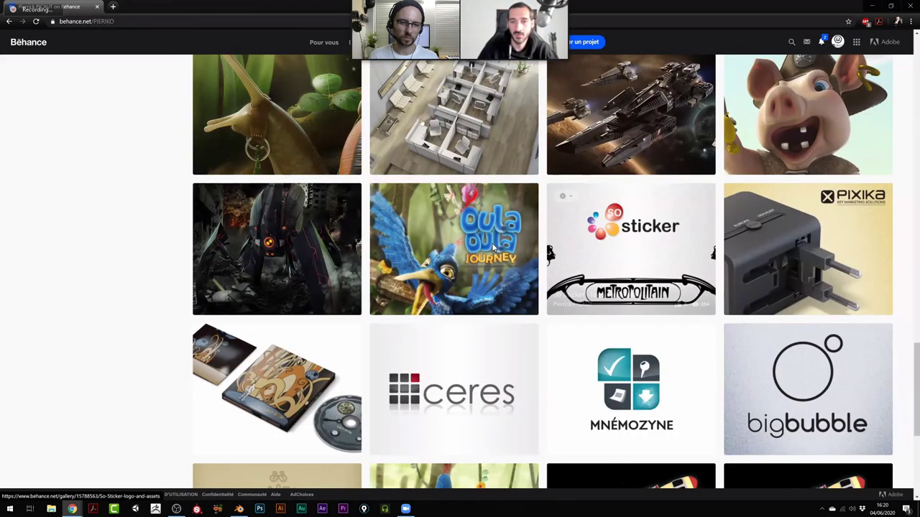
pyautogui.scroll(-3, 493, 247)
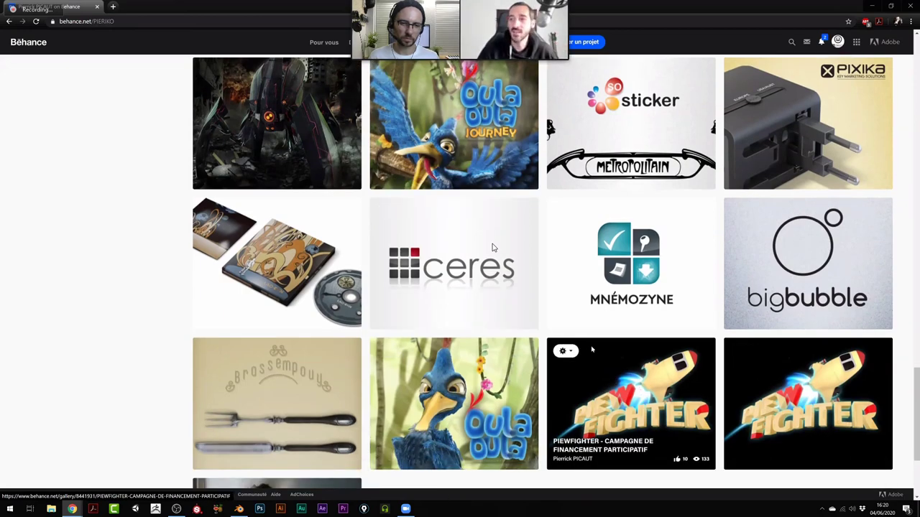
pyautogui.scroll(3, 471, 290)
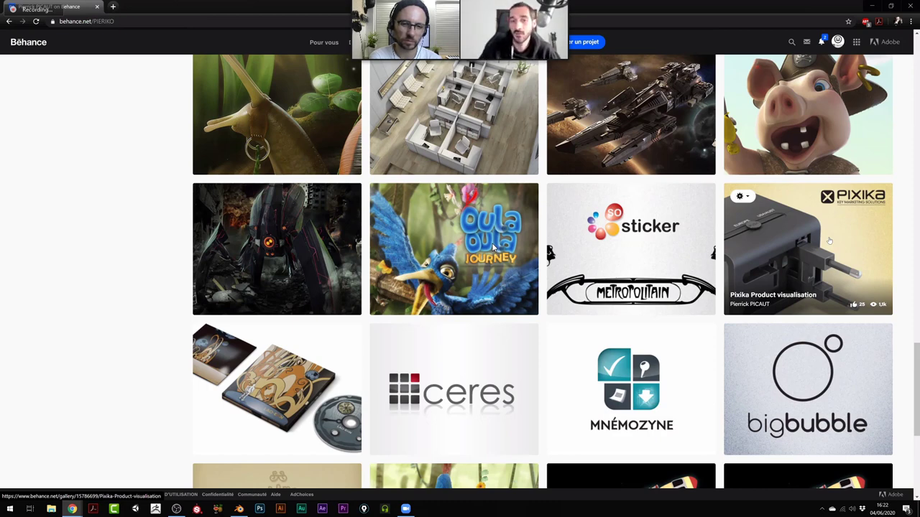
pyautogui.scroll(1, 857, 261)
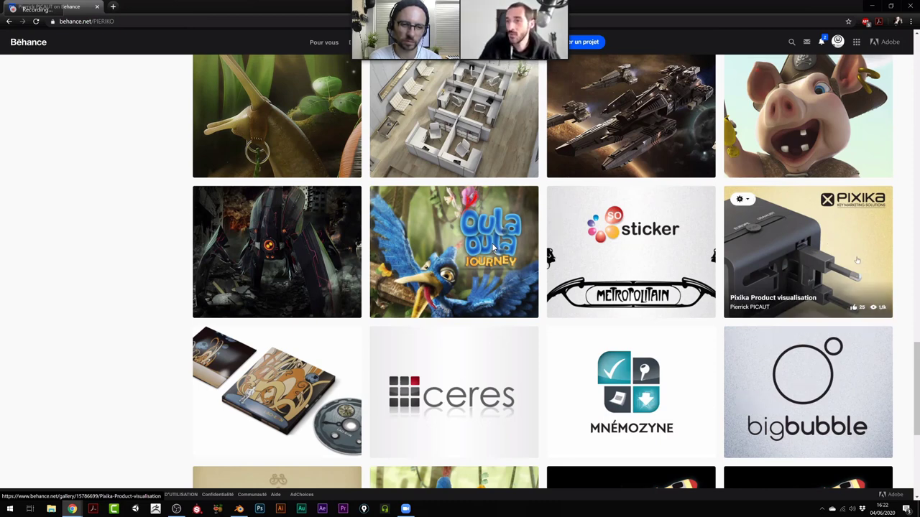
pyautogui.scroll(1, 492, 243)
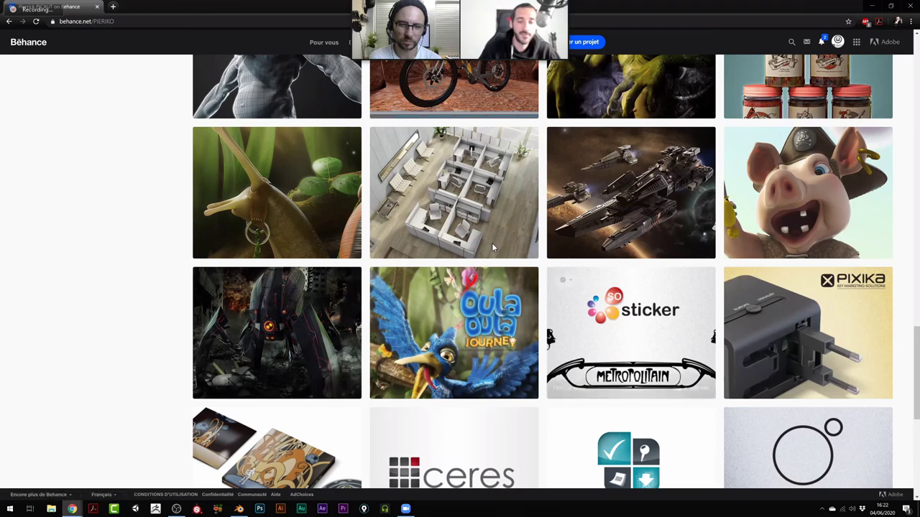
pyautogui.scroll(-1, 492, 248)
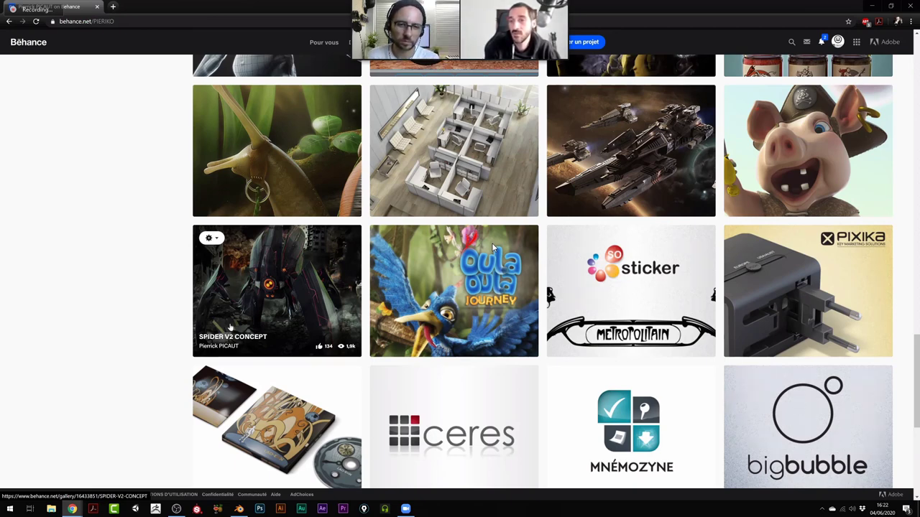
pyautogui.scroll(1, 230, 324)
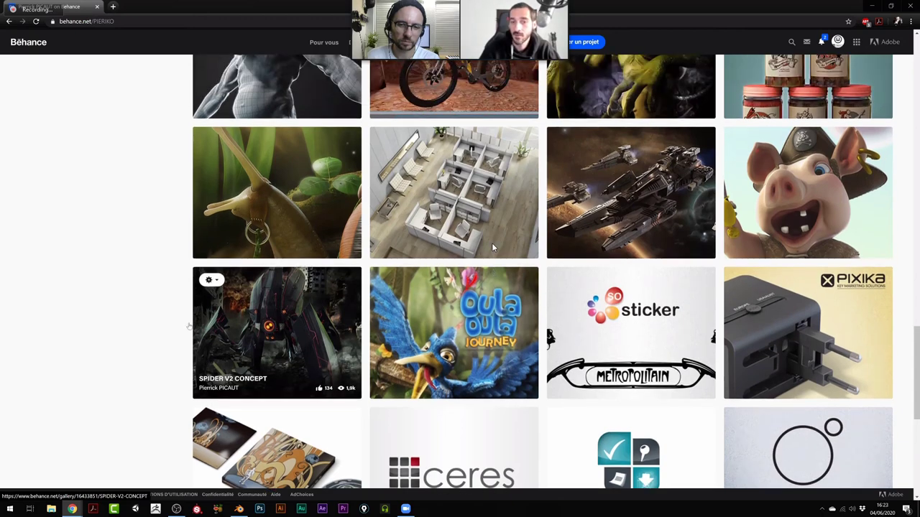
pyautogui.click(230, 323)
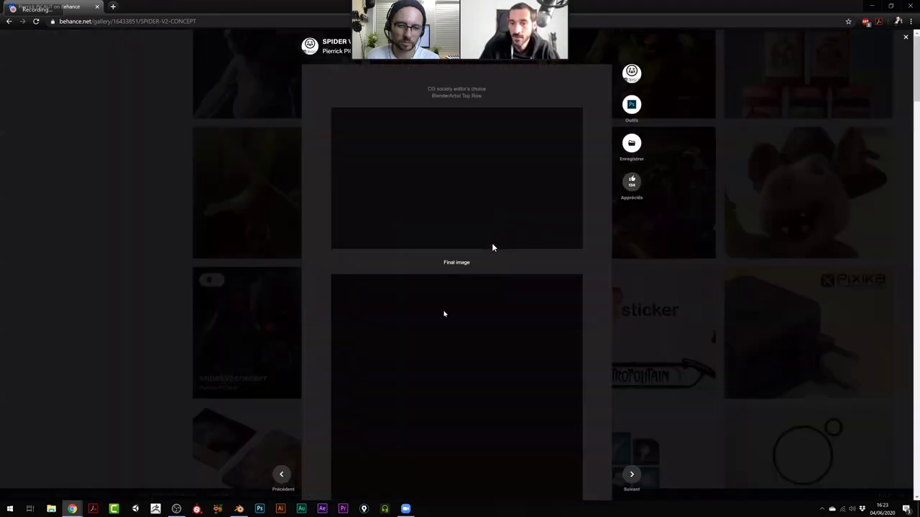
pyautogui.scroll(-12, 493, 247)
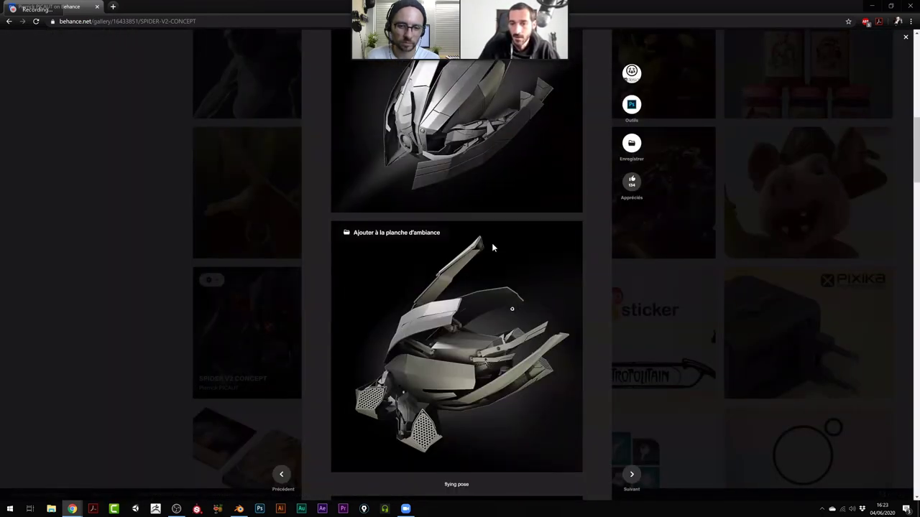
pyautogui.scroll(10, 492, 247)
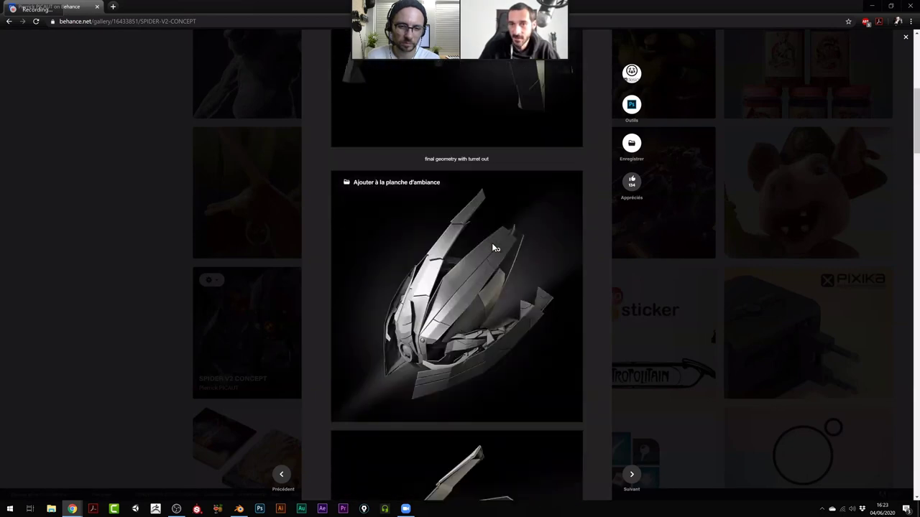
pyautogui.scroll(3, 497, 267)
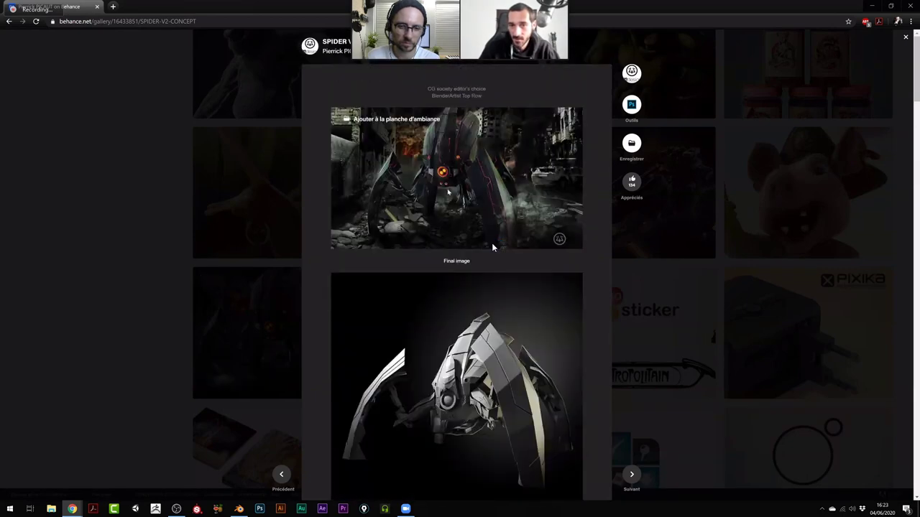
pyautogui.click(492, 243)
pyautogui.click(10, 22)
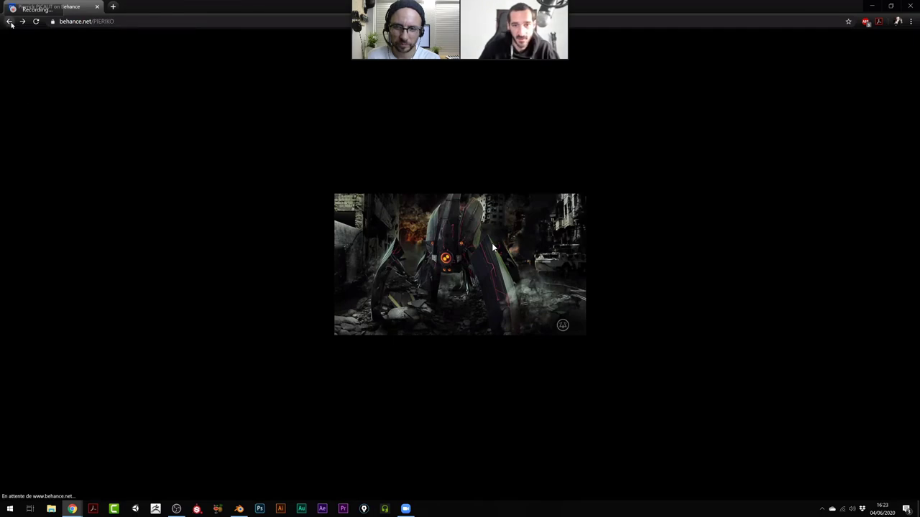
pyautogui.scroll(-6, 491, 243)
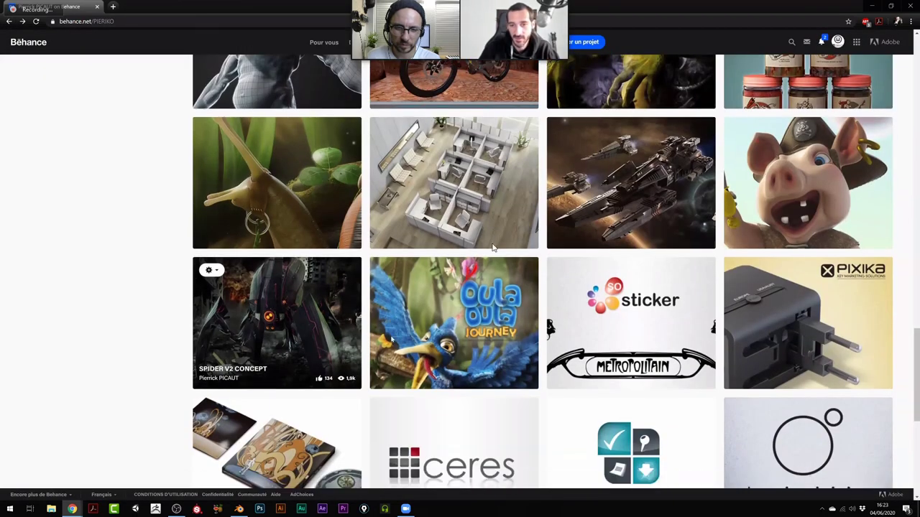
pyautogui.scroll(1, 696, 388)
pyautogui.click(631, 319)
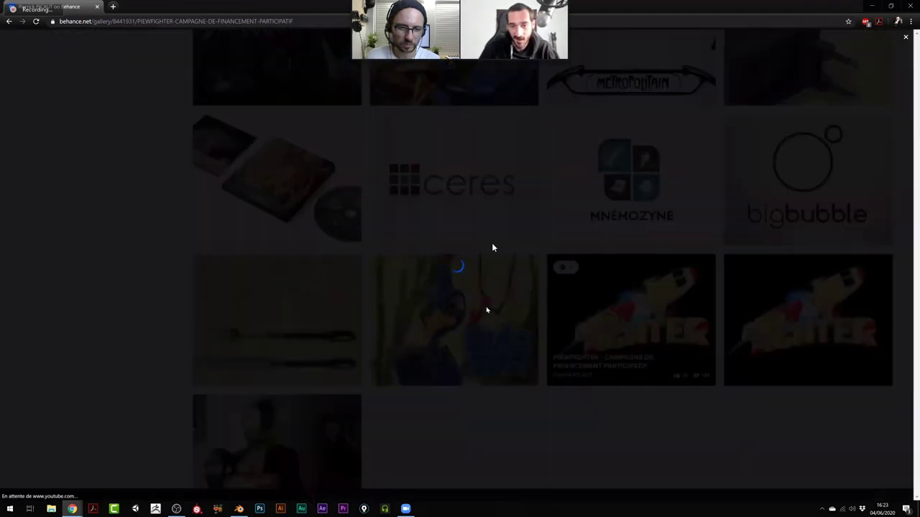
pyautogui.scroll(-2, 492, 247)
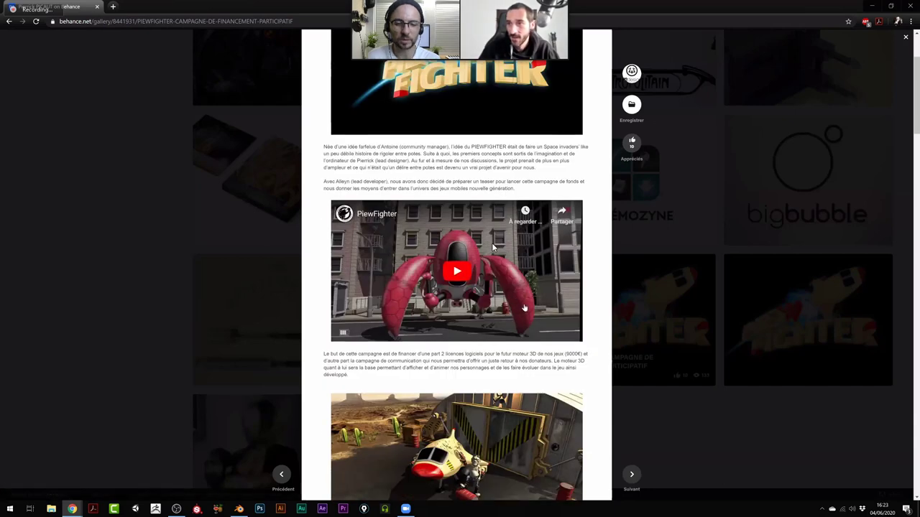
pyautogui.click(745, 427)
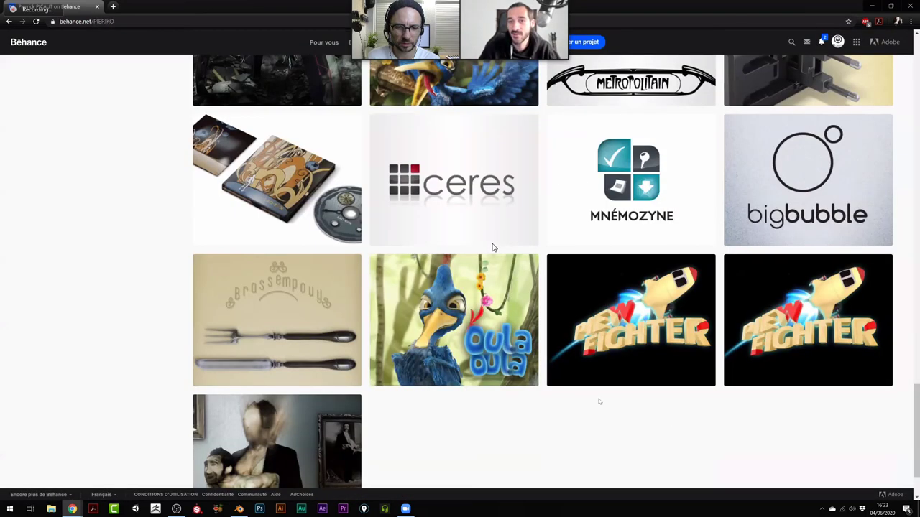
pyautogui.scroll(1, 575, 431)
pyautogui.scroll(1, 309, 165)
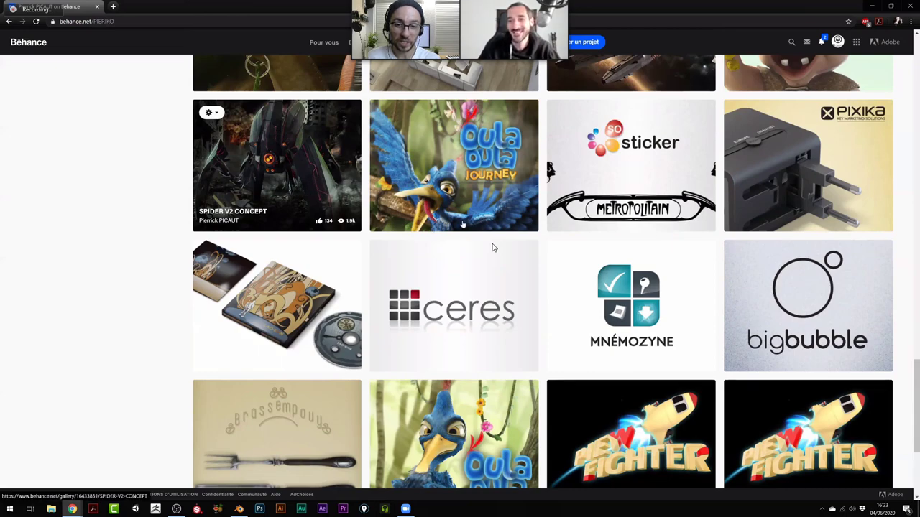
pyautogui.scroll(1, 492, 248)
pyautogui.scroll(2, 493, 248)
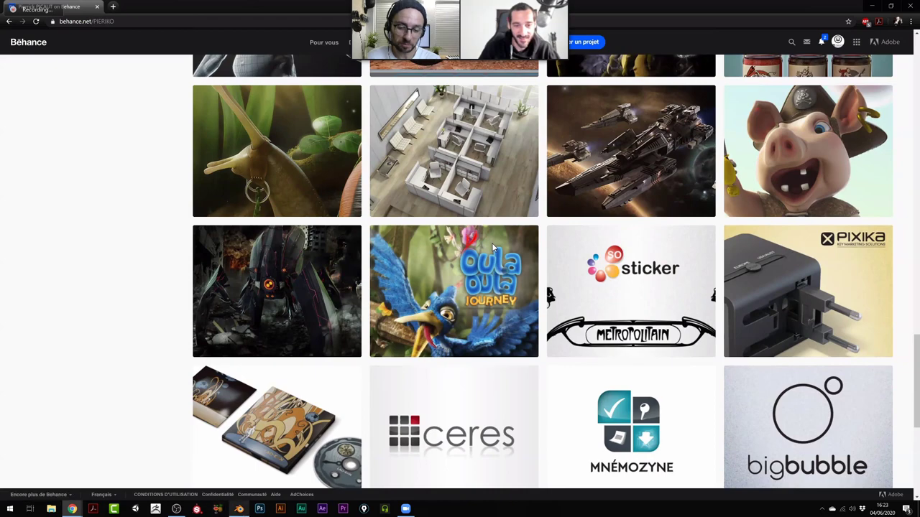
pyautogui.moveTo(238, 509)
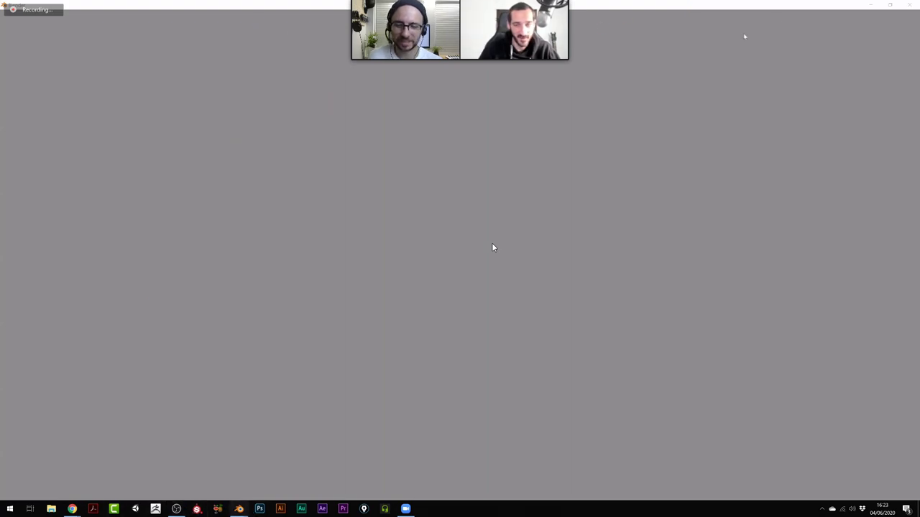
pyautogui.click(133, 470)
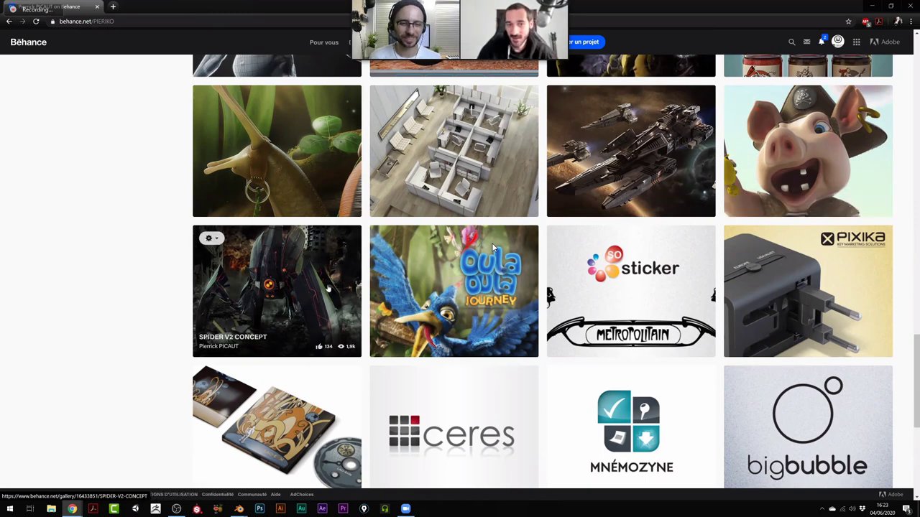
# Reopen and close the Spider V2 Concept project, then bring Blender forward from the taskbar.
pyautogui.click(276, 296)
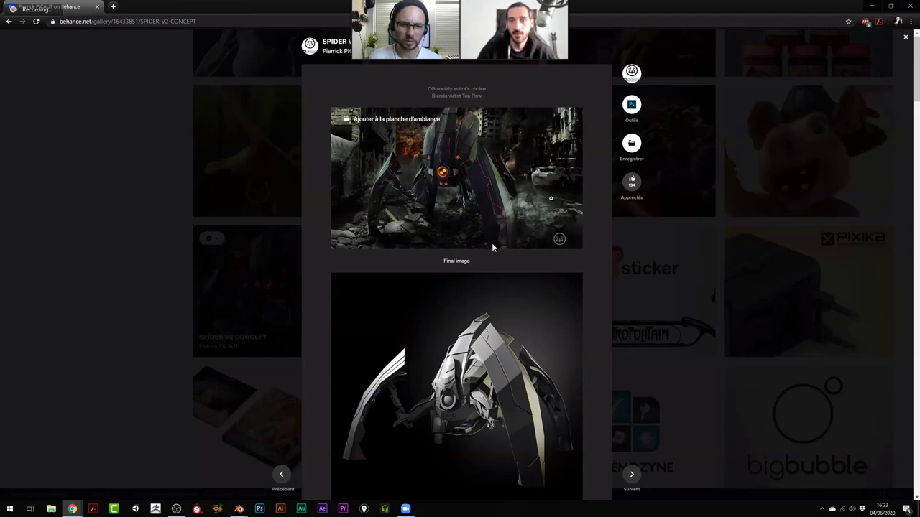
pyautogui.scroll(-1, 491, 243)
pyautogui.scroll(1, 491, 243)
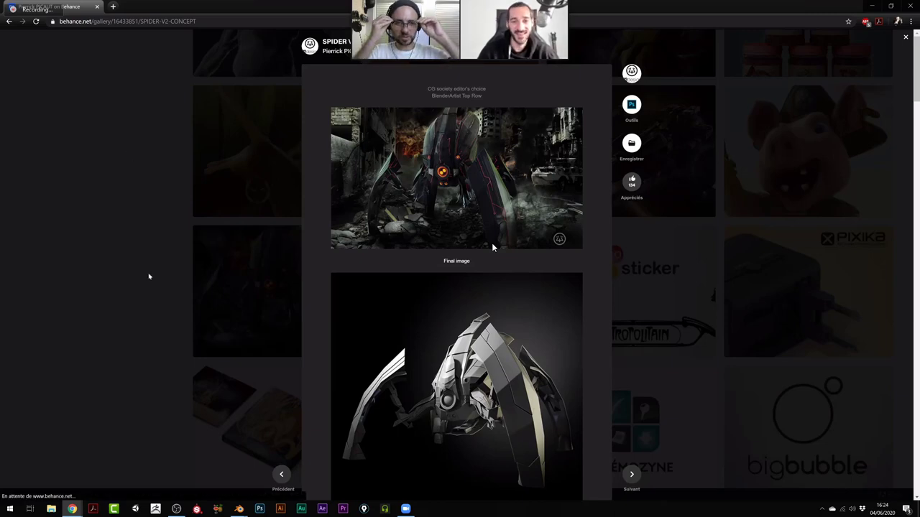
pyautogui.click(148, 273)
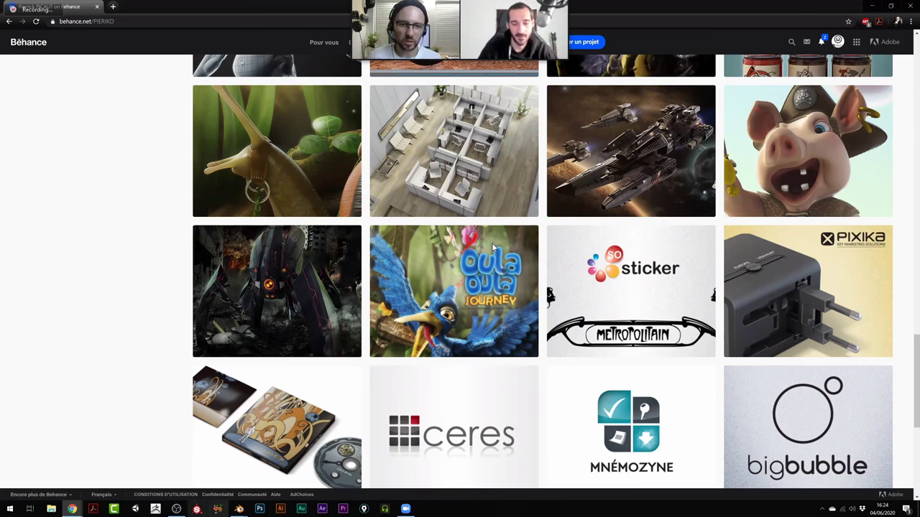
pyautogui.click(238, 509)
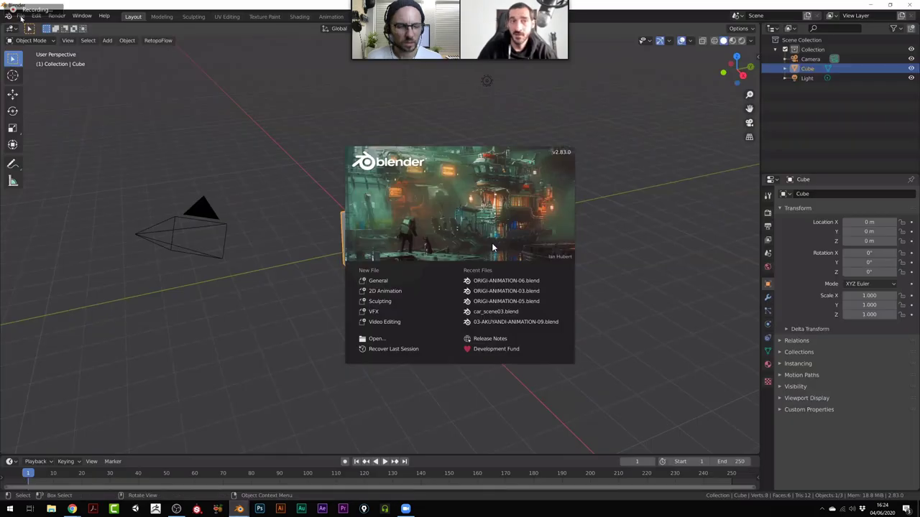
# Dismiss the start screen and open a maximized File > Open browser.
pyautogui.click(492, 244)
pyautogui.click(16, 16)
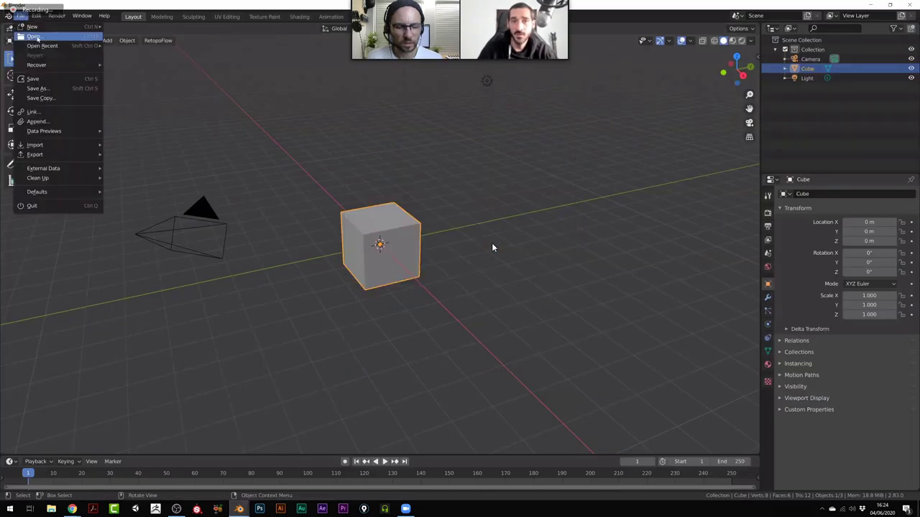
pyautogui.click(33, 36)
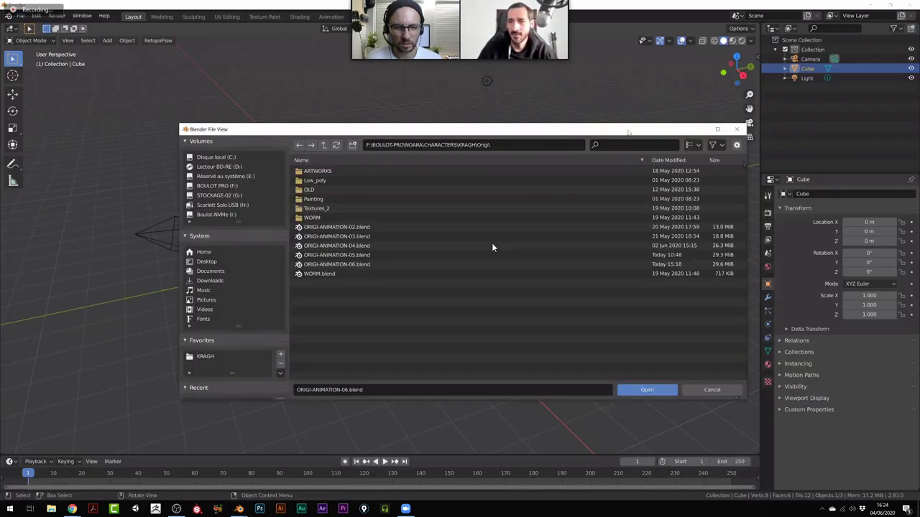
pyautogui.doubleClick(627, 131)
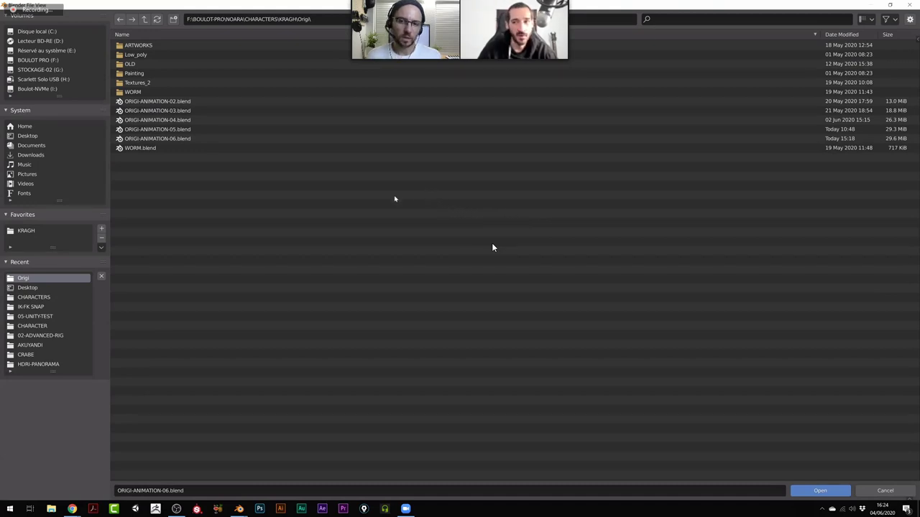
# Navigate to F:\BOULOT-PERSO\PIEW-FIGHTER-2\MODELS\SPIDER in the file browser.
pyautogui.click(50, 63)
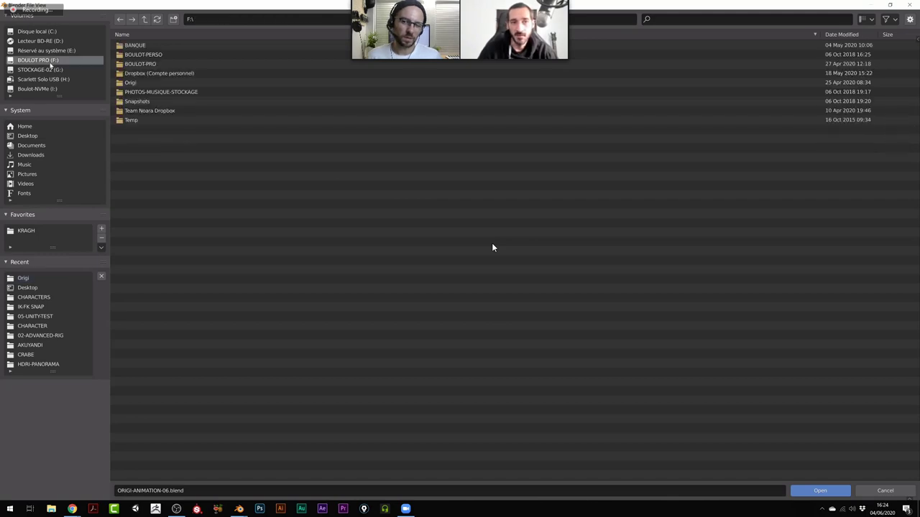
pyautogui.doubleClick(151, 54)
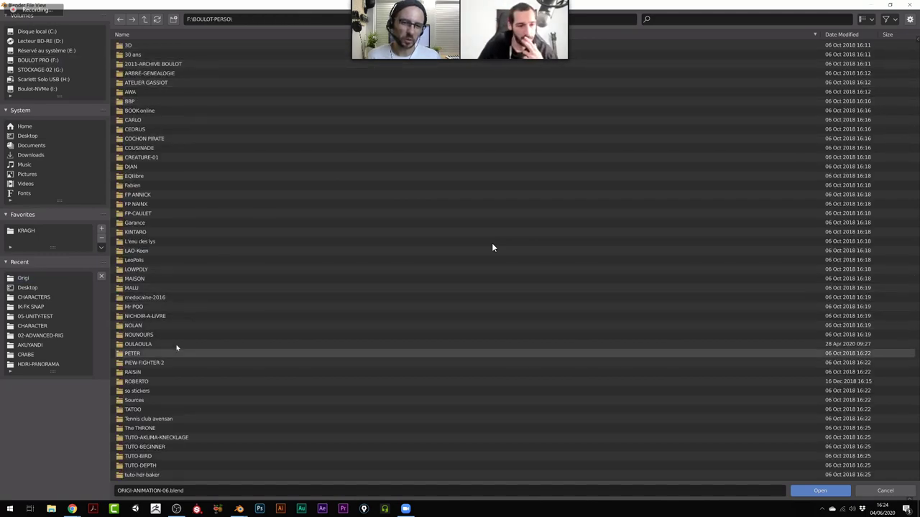
pyautogui.doubleClick(144, 363)
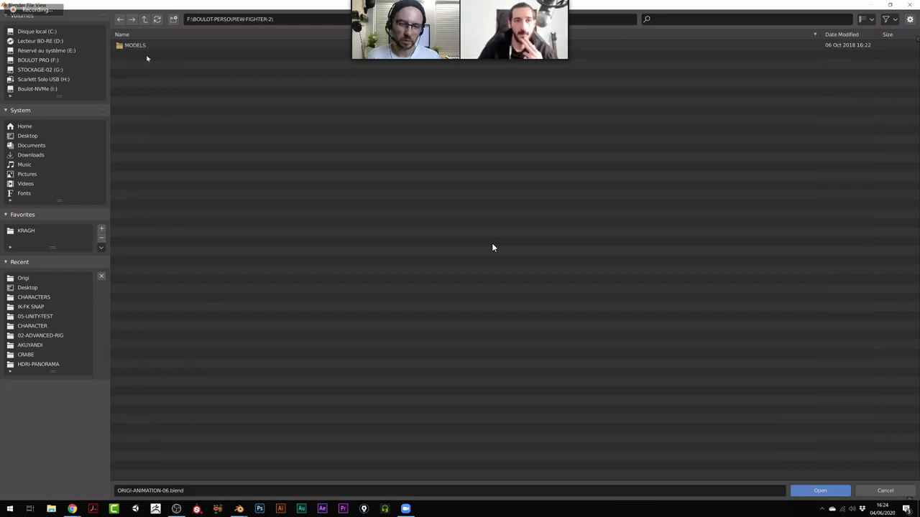
pyautogui.doubleClick(145, 47)
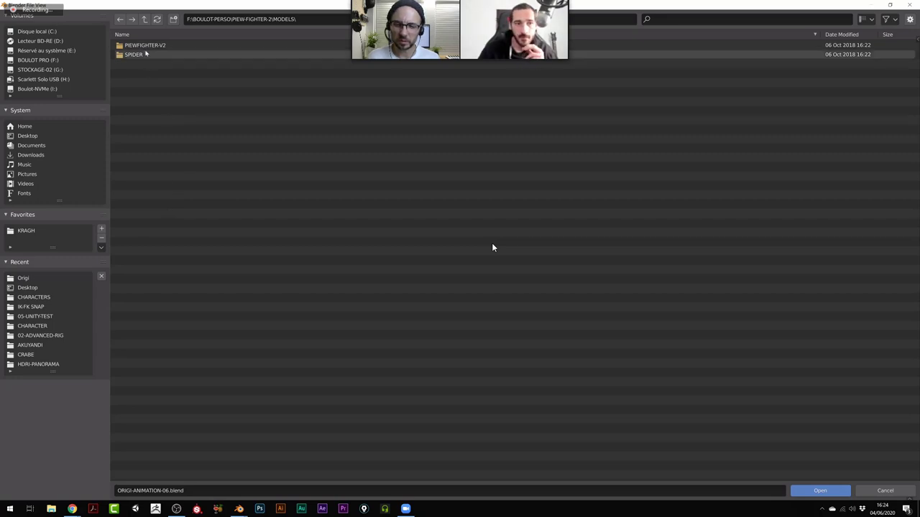
pyautogui.click(144, 57)
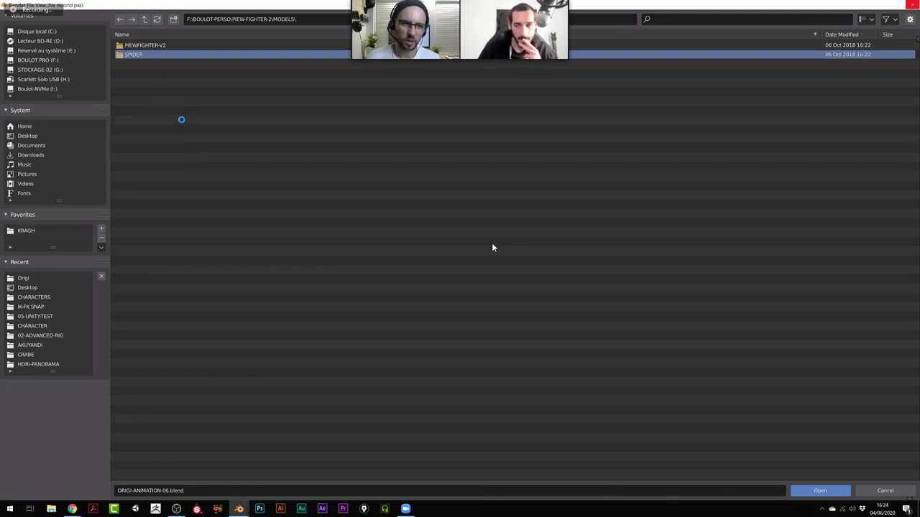
# Select SPIDER-V2-RIG-2.blend among the spider .blend files.
pyautogui.moveTo(241, 510)
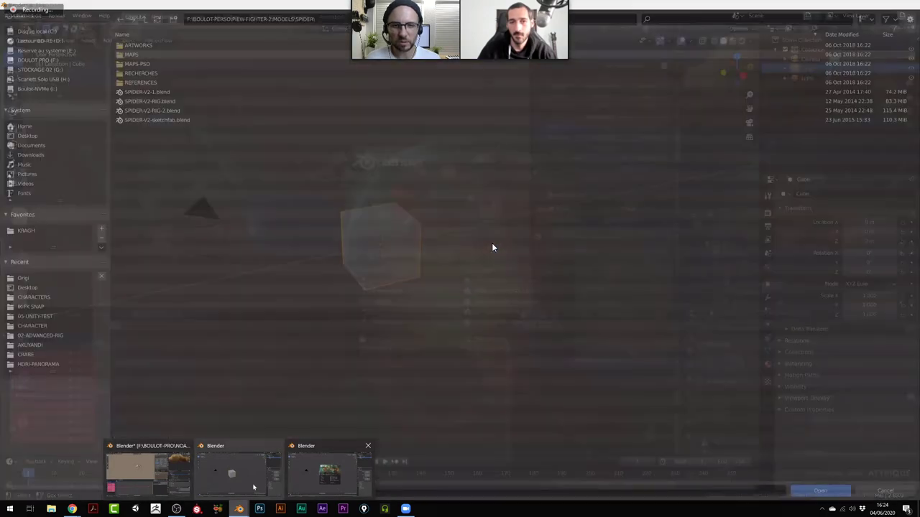
pyautogui.click(329, 471)
pyautogui.press('Up')
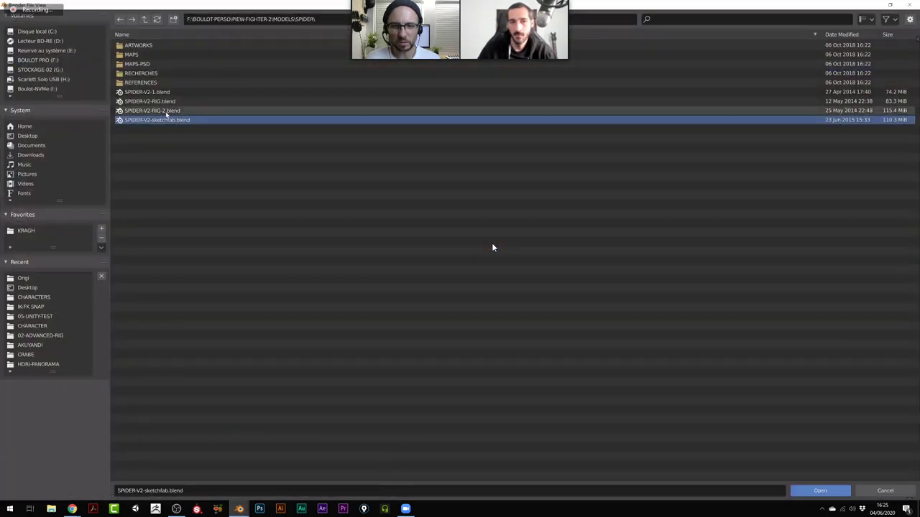
pyautogui.press('Up')
# Load SPIDER-V2-RIG-2.blend and advance the timeline by one frame.
pyautogui.click(819, 491)
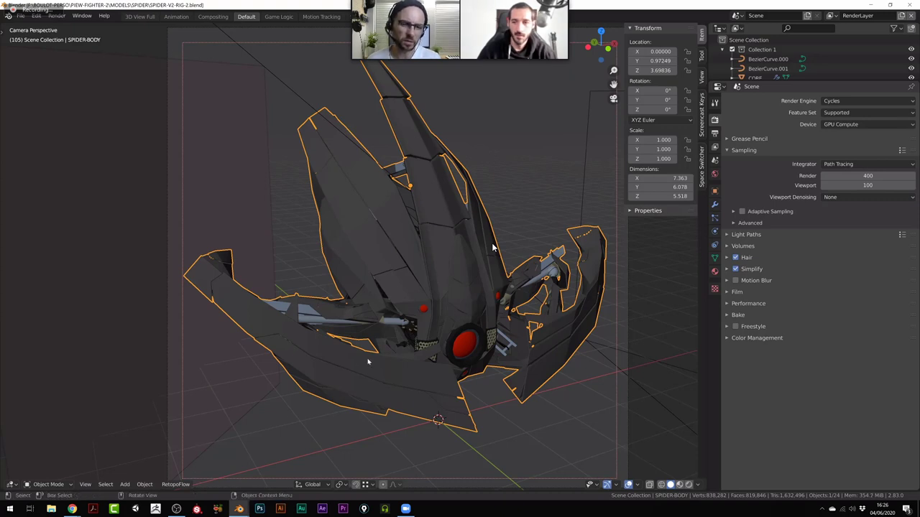
pyautogui.press('Right')
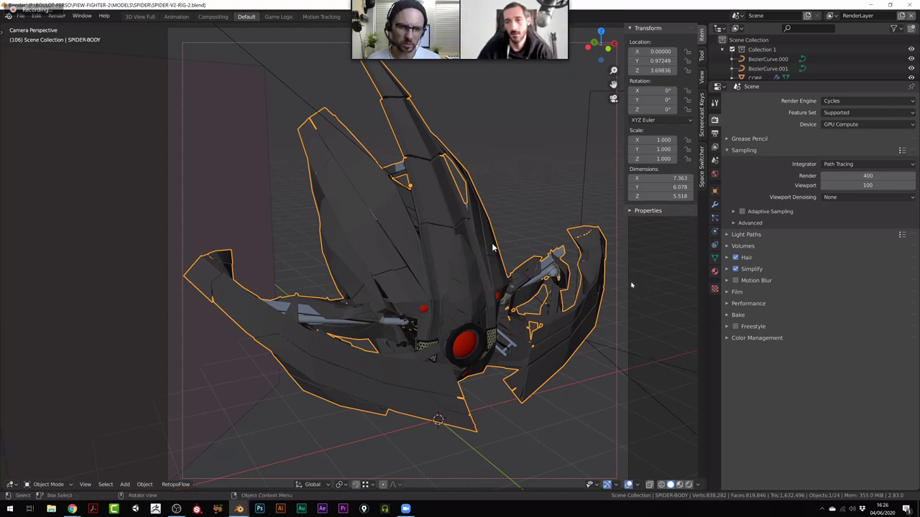
pyautogui.click(729, 269)
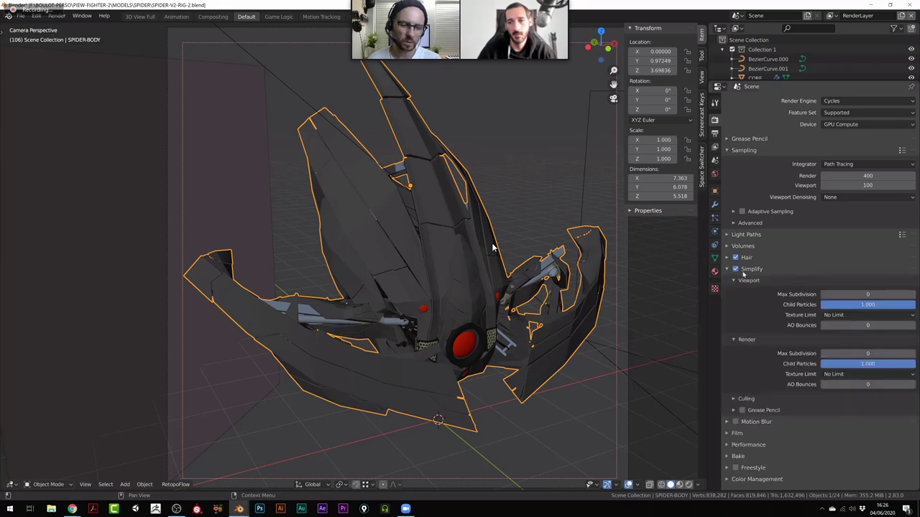
pyautogui.click(728, 269)
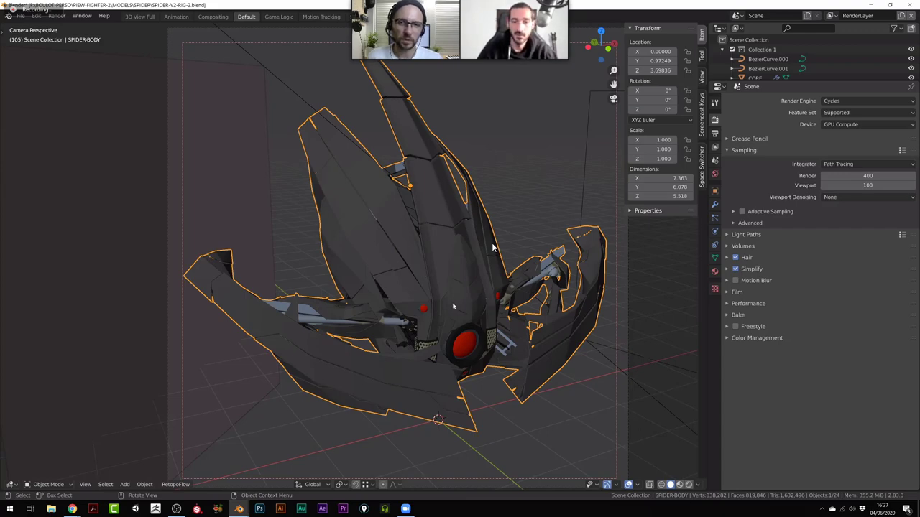
# Enable the Wireframe viewport overlay on the spider and raise its wireframe slider.
pyautogui.scroll(-3, 453, 306)
pyautogui.moveTo(453, 306); pyautogui.dragTo(603, 211)
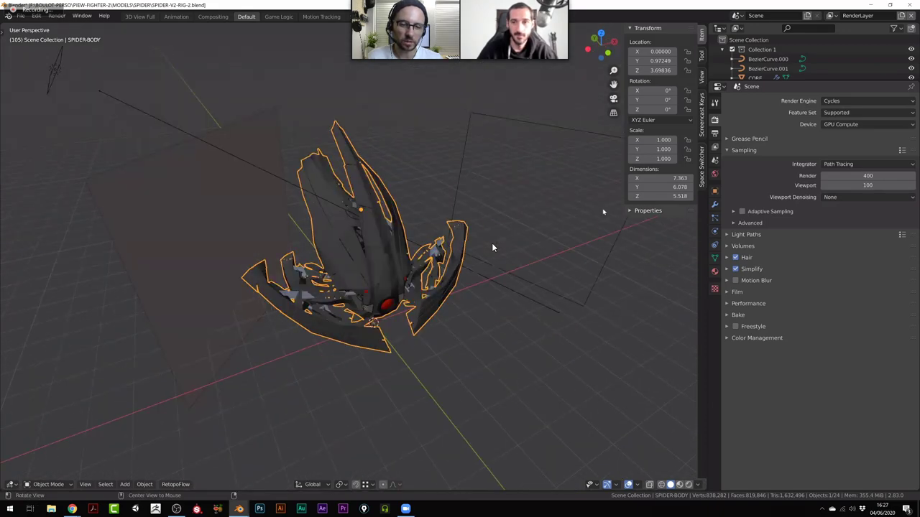
pyautogui.scroll(3, 603, 211)
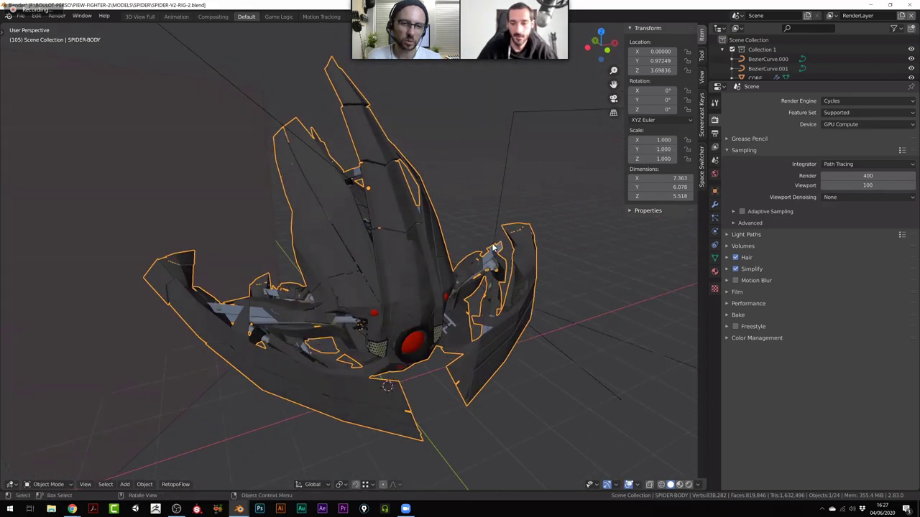
pyautogui.click(636, 484)
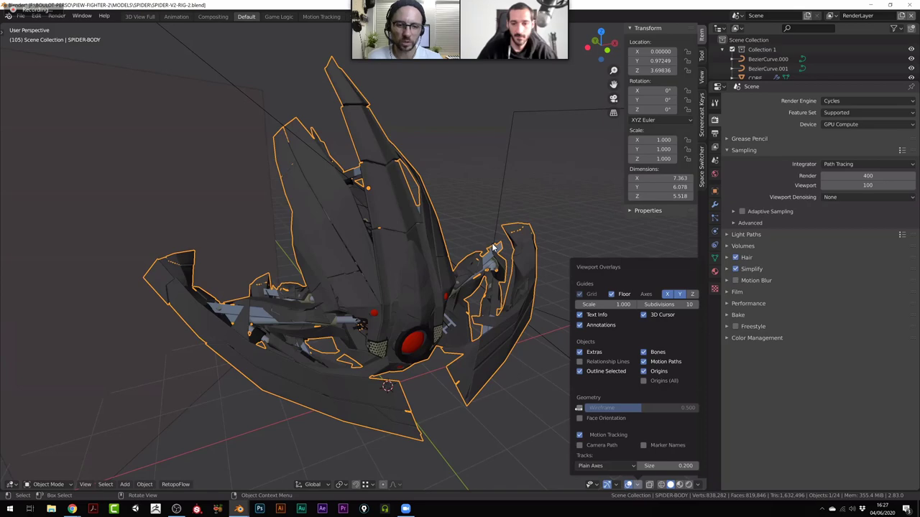
pyautogui.click(579, 407)
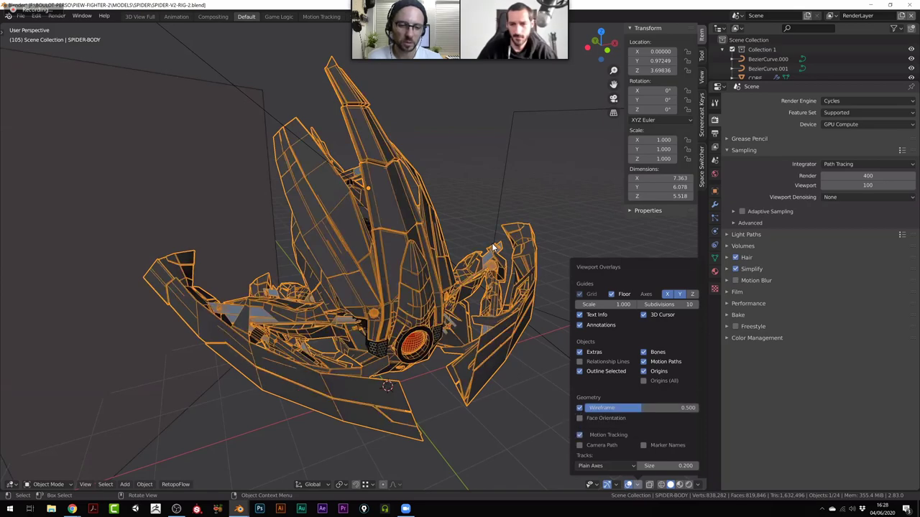
pyautogui.moveTo(641, 407); pyautogui.dragTo(683, 407)
# Orbit around the wireframed spider, then switch to the Behance portfolio in Chrome.
pyautogui.scroll(-3, 403, 426)
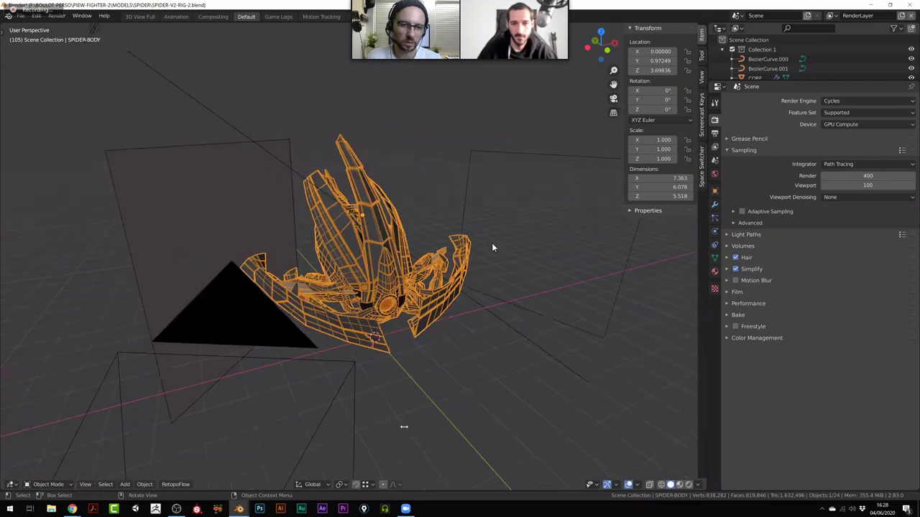
pyautogui.press('KP_6')
pyautogui.press('KP_6')
pyautogui.press('KP_6')
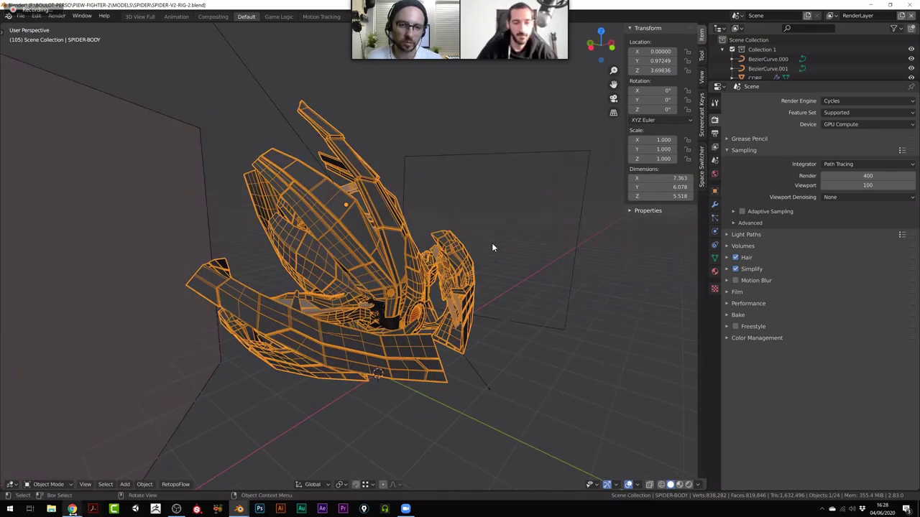
pyautogui.moveTo(72, 509)
pyautogui.click(145, 446)
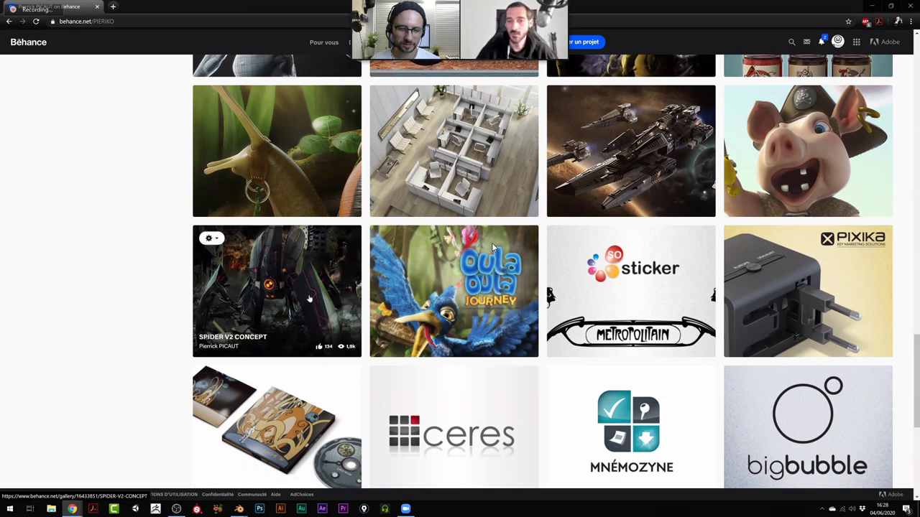
# Back in Blender, turn off the Wireframe overlay on the spider model.
pyautogui.moveTo(239, 509)
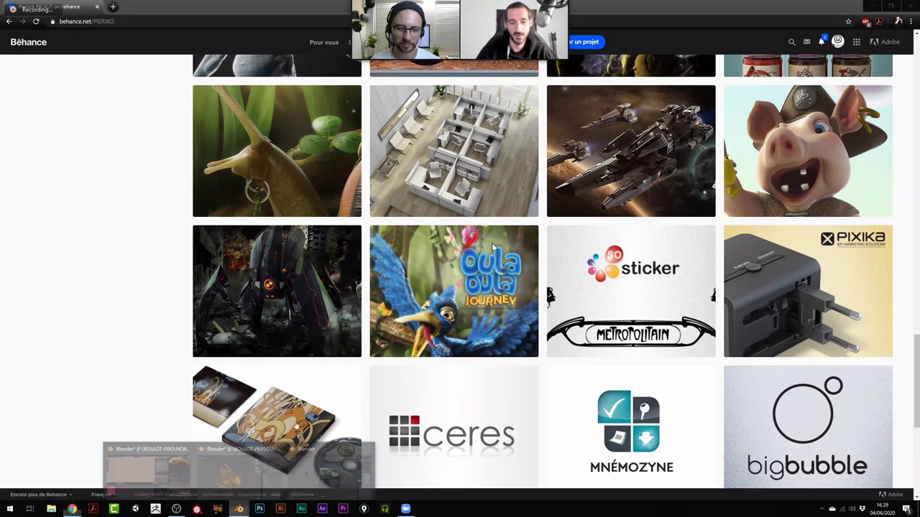
pyautogui.click(238, 470)
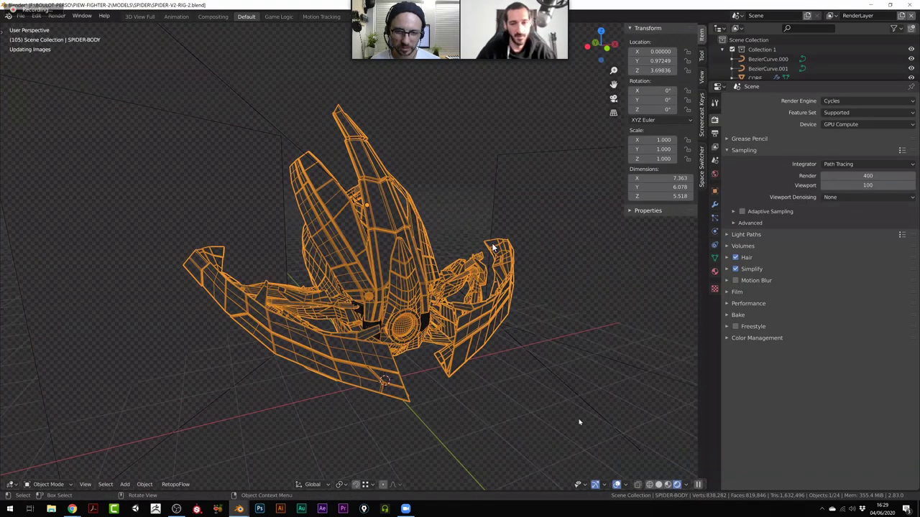
pyautogui.click(624, 486)
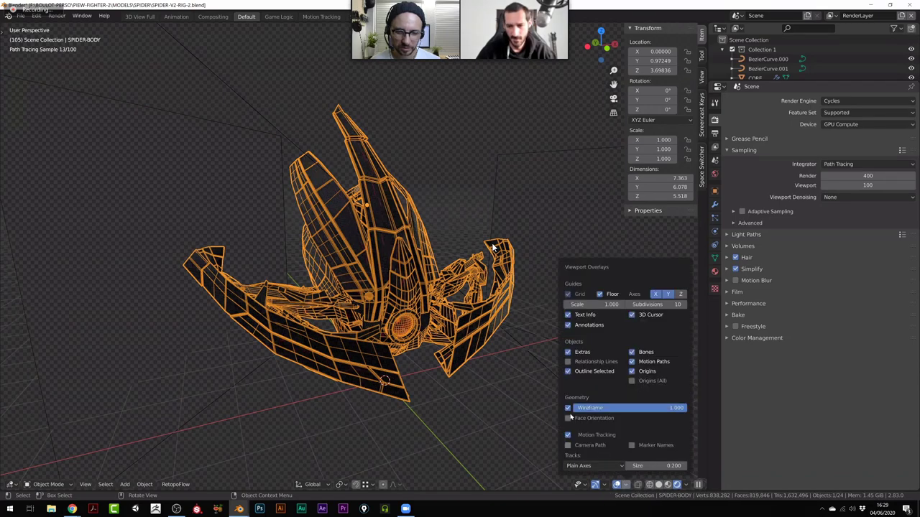
pyautogui.click(568, 408)
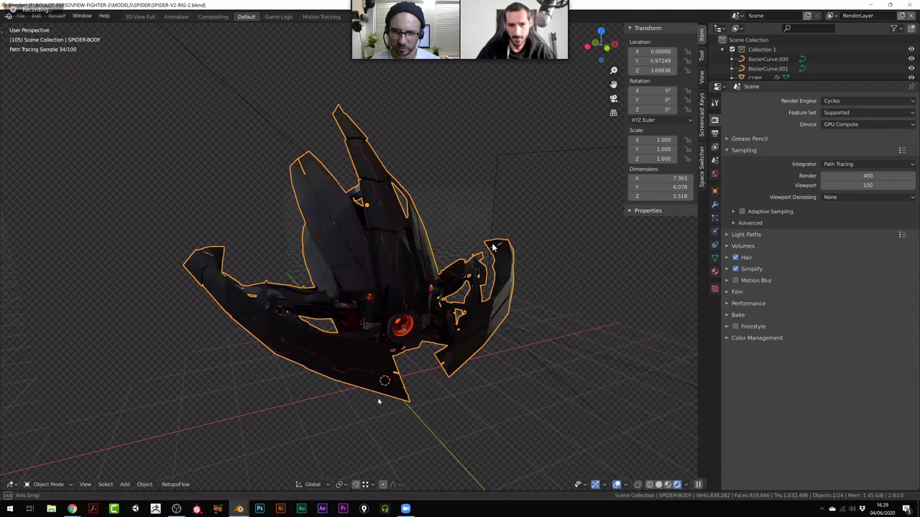
pyautogui.scroll(4, 550, 442)
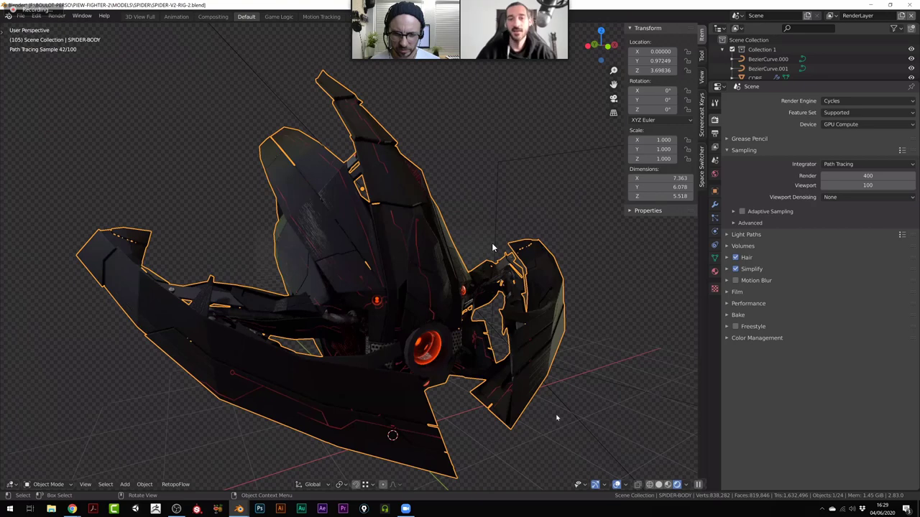
# Switch the spider view to Solid shading and close the Blender window.
pyautogui.moveTo(554, 411); pyautogui.dragTo(494, 378)
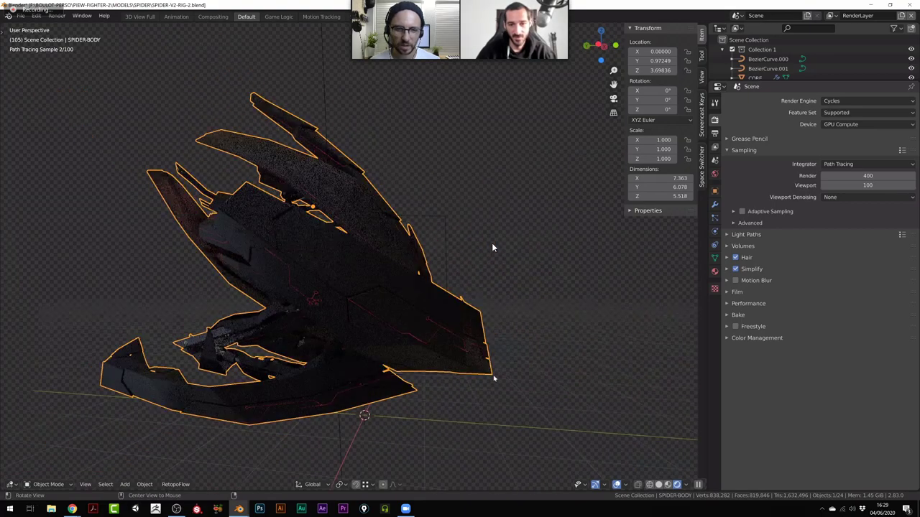
pyautogui.moveTo(567, 388)
pyautogui.mouseDown()
pyautogui.moveTo(563, 378)
pyautogui.moveTo(493, 374)
pyautogui.mouseUp()
pyautogui.press('z')
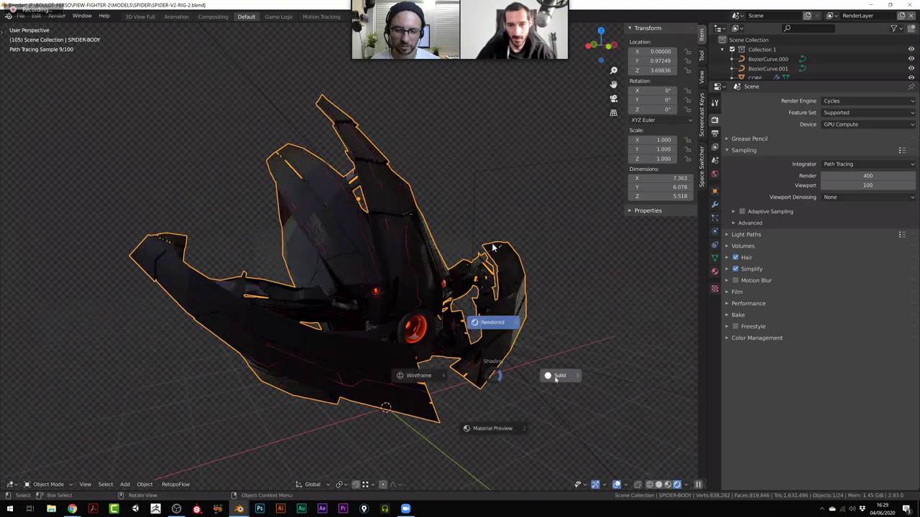
pyautogui.click(562, 376)
pyautogui.moveTo(563, 376)
pyautogui.mouseDown()
pyautogui.moveTo(515, 390)
pyautogui.moveTo(490, 365)
pyautogui.moveTo(457, 353)
pyautogui.moveTo(575, 264)
pyautogui.mouseUp()
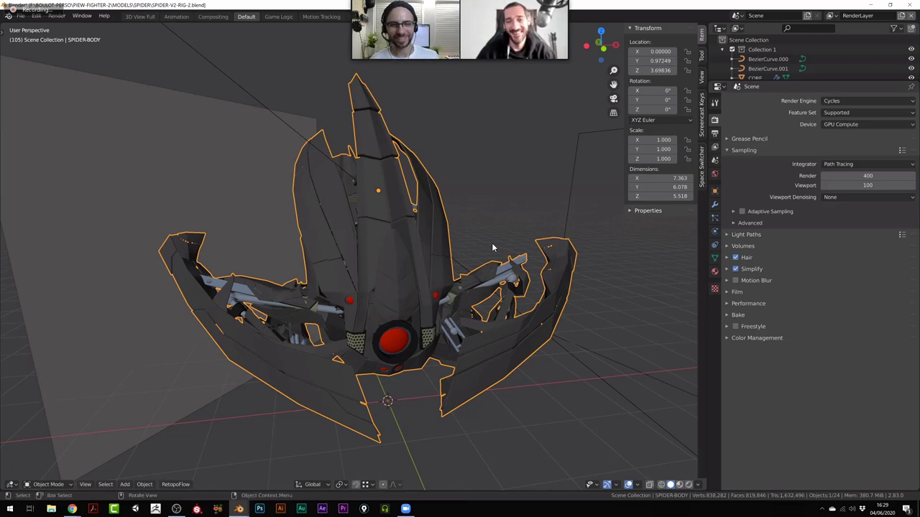
pyautogui.click(909, 5)
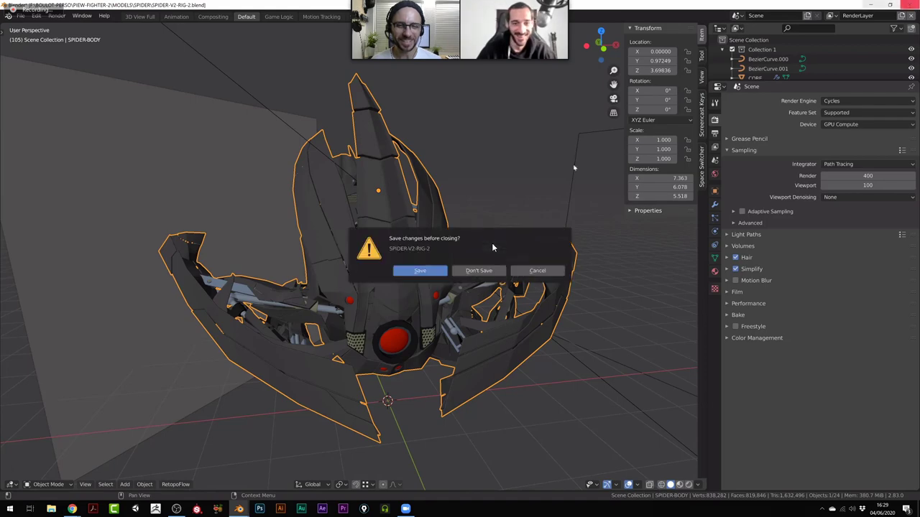
# Quit Blender without saving and open the EVENT HORIZON project in a new tab.
pyautogui.click(492, 271)
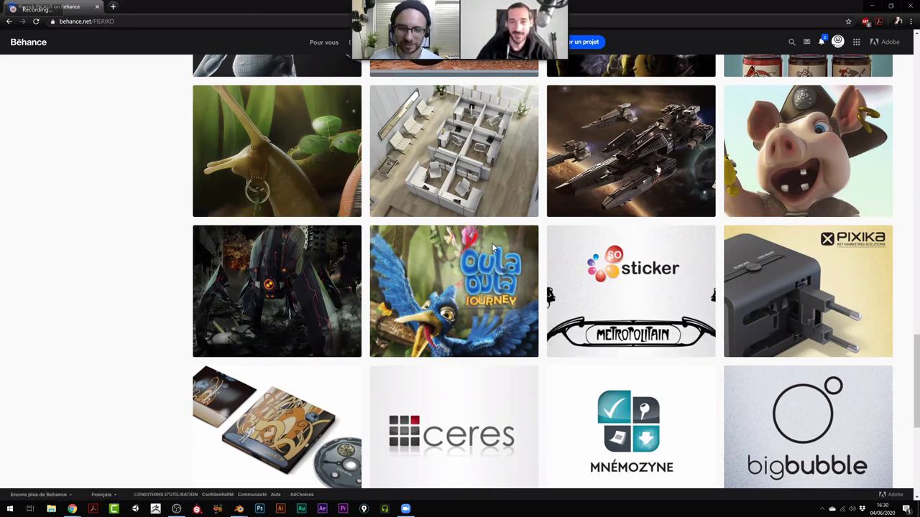
pyautogui.rightClick(630, 132)
pyautogui.click(659, 137)
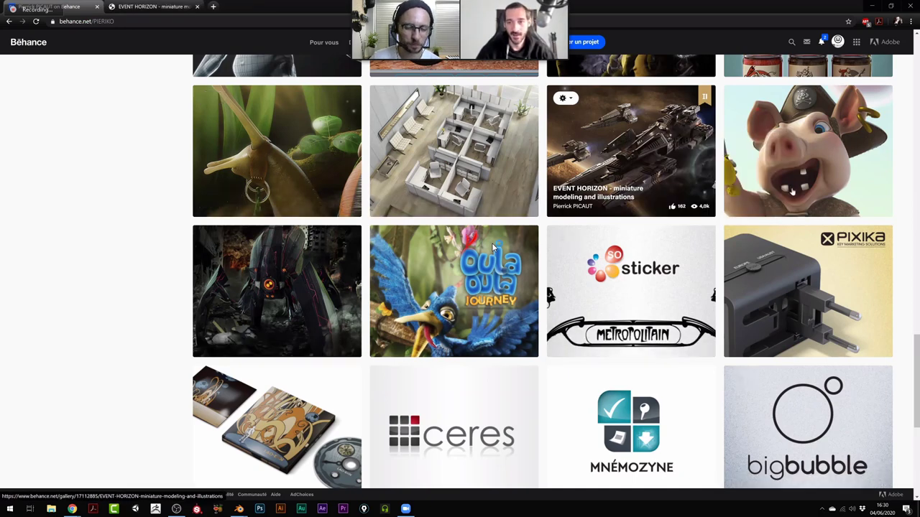
pyautogui.scroll(1, 705, 229)
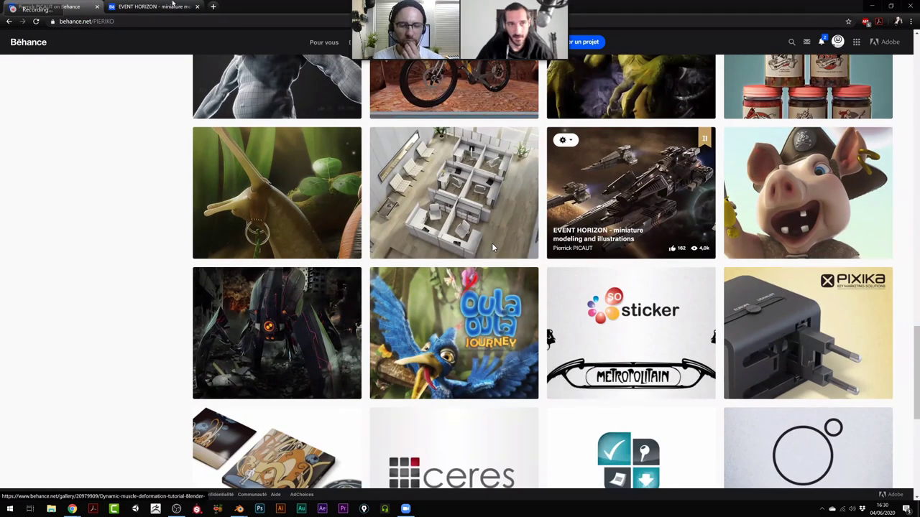
# Browse the EVENT HORIZON spaceship images, then open a new blank browser tab.
pyautogui.hotkey('ctrl', 'Tab')
pyautogui.scroll(-2, 493, 248)
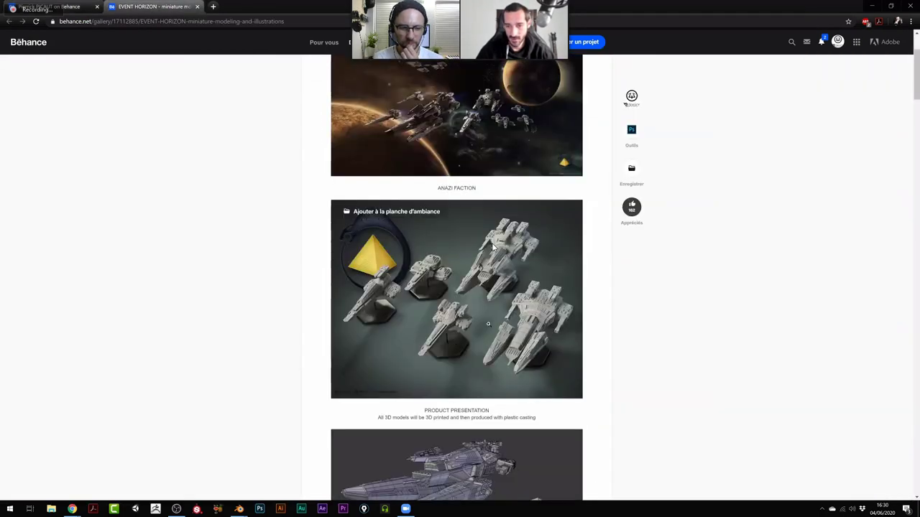
pyautogui.scroll(-2, 493, 248)
pyautogui.scroll(1, 493, 248)
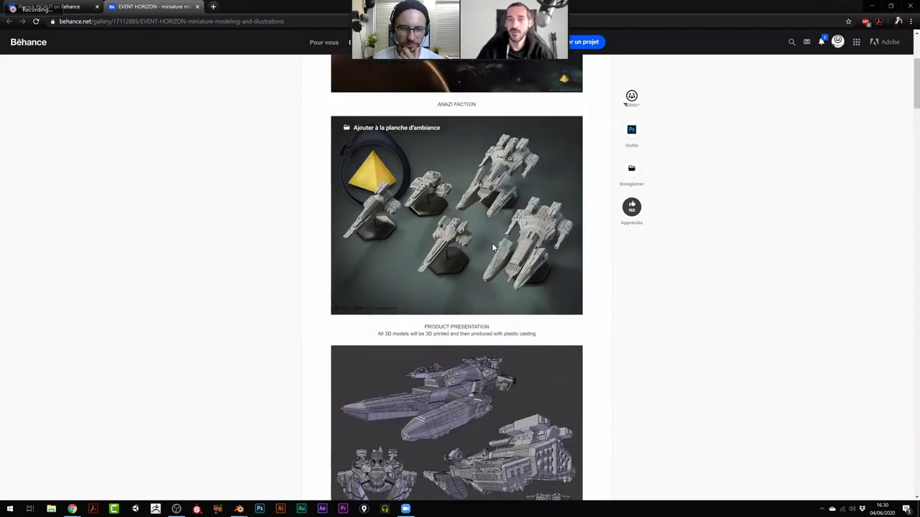
pyautogui.scroll(-2, 493, 248)
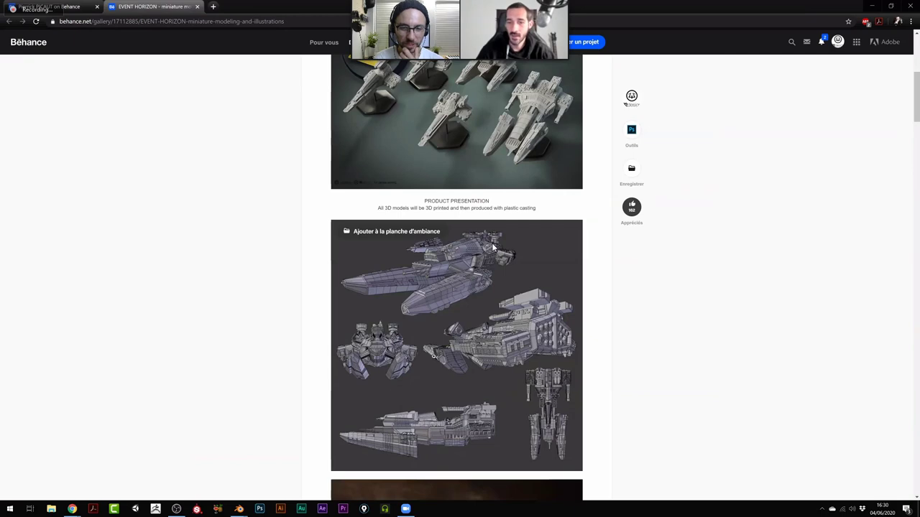
pyautogui.scroll(-3, 493, 248)
pyautogui.scroll(1, 493, 247)
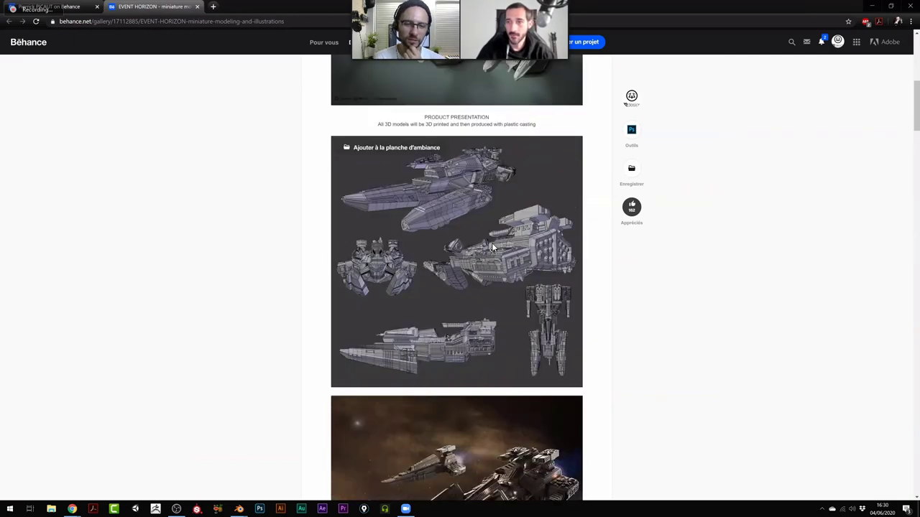
pyautogui.scroll(3, 493, 248)
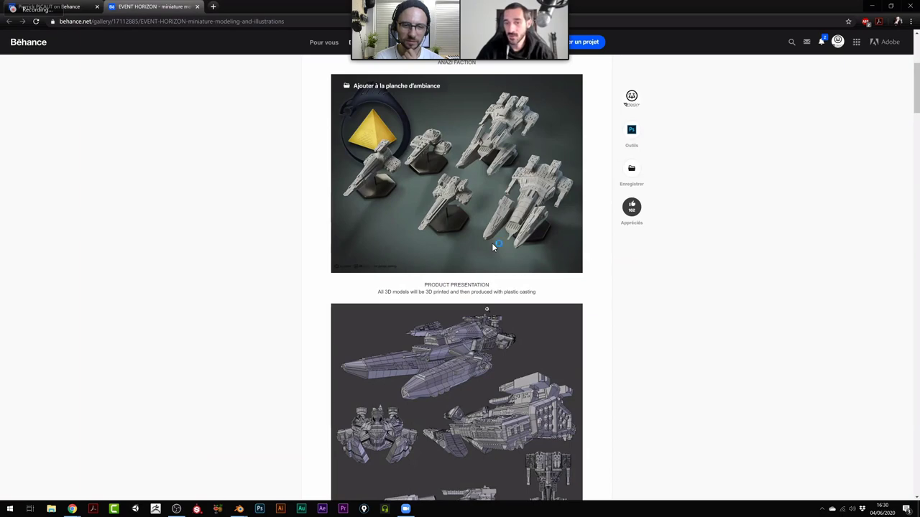
pyautogui.scroll(-2, 493, 248)
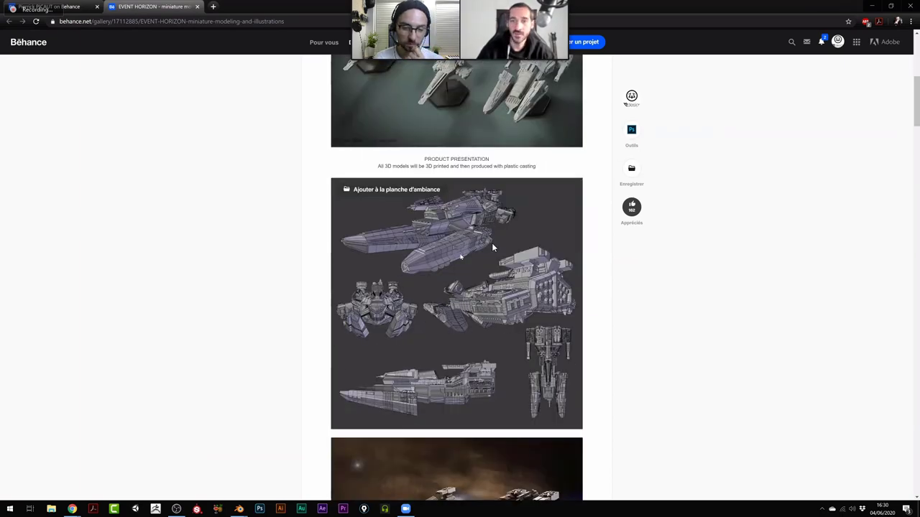
pyautogui.scroll(1, 493, 248)
pyautogui.scroll(1, 493, 248)
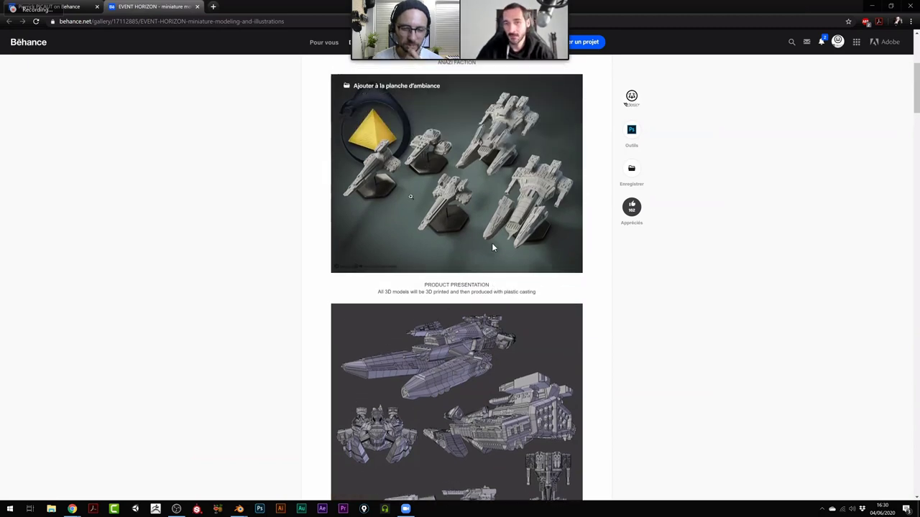
pyautogui.scroll(2, 493, 248)
pyautogui.scroll(-1, 493, 248)
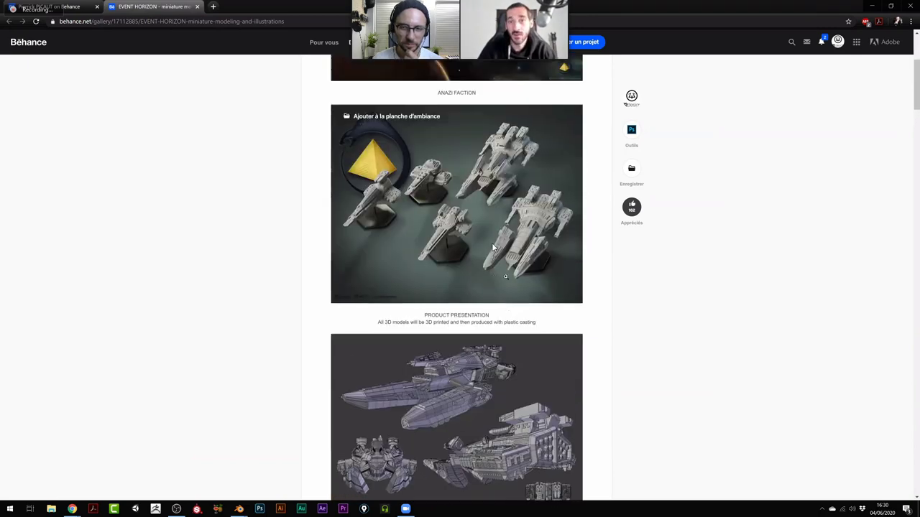
pyautogui.scroll(2, 493, 248)
pyautogui.scroll(1, 493, 248)
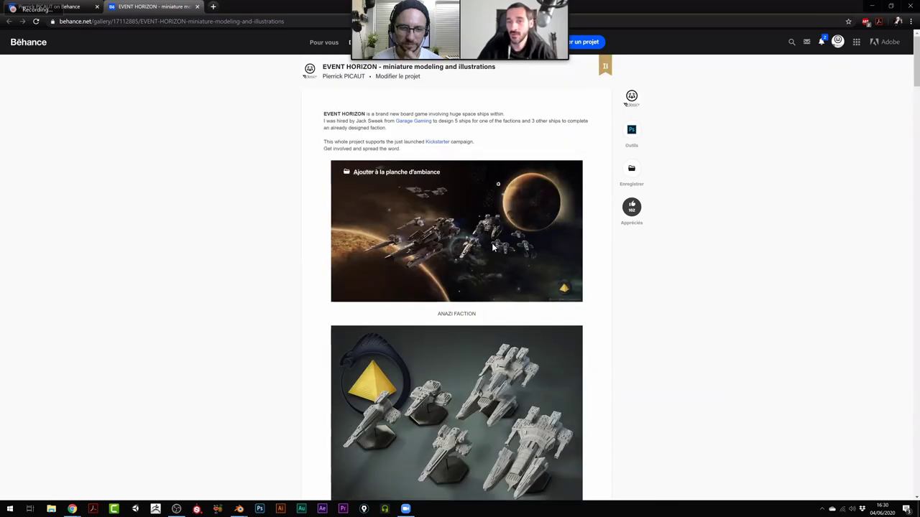
pyautogui.scroll(-2, 493, 247)
pyautogui.scroll(1, 493, 248)
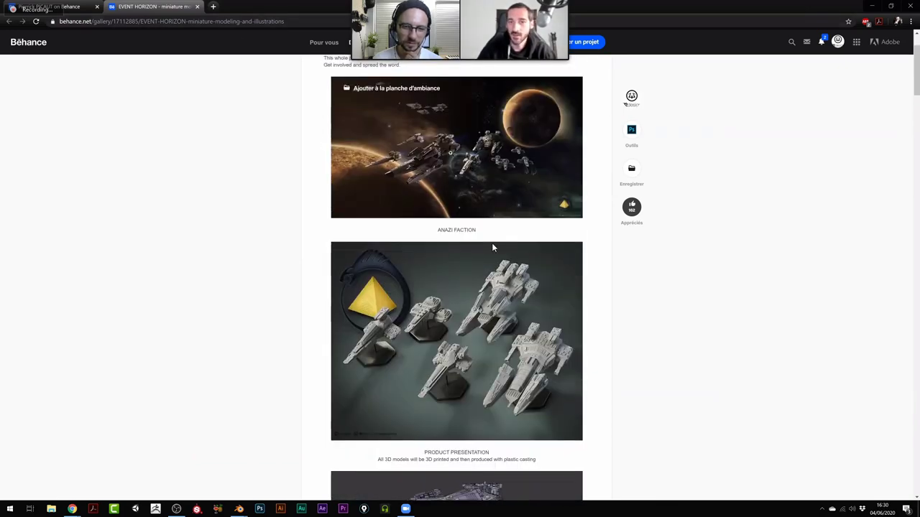
pyautogui.scroll(-8, 493, 248)
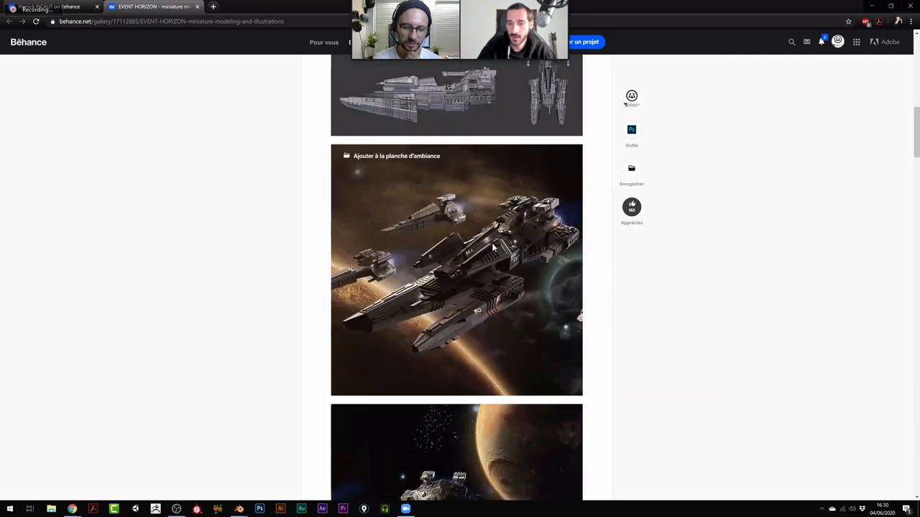
pyautogui.scroll(-3, 493, 248)
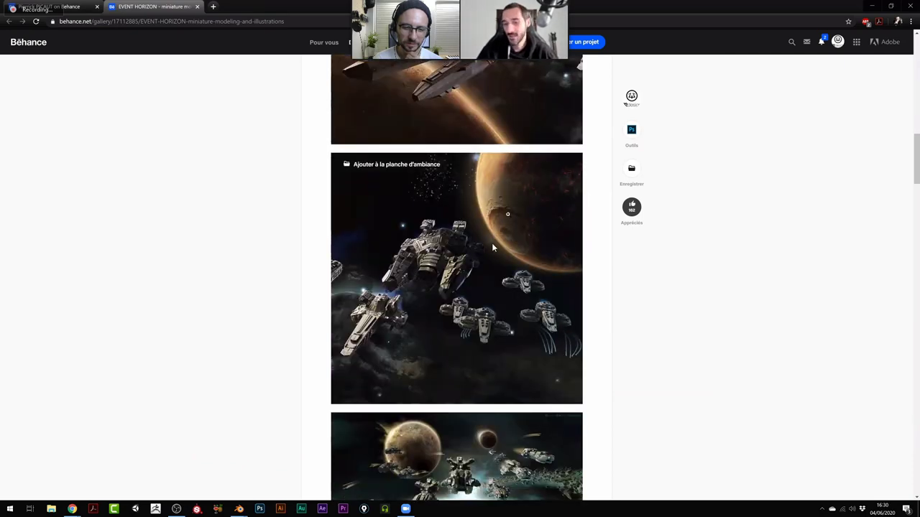
pyautogui.scroll(-2, 493, 248)
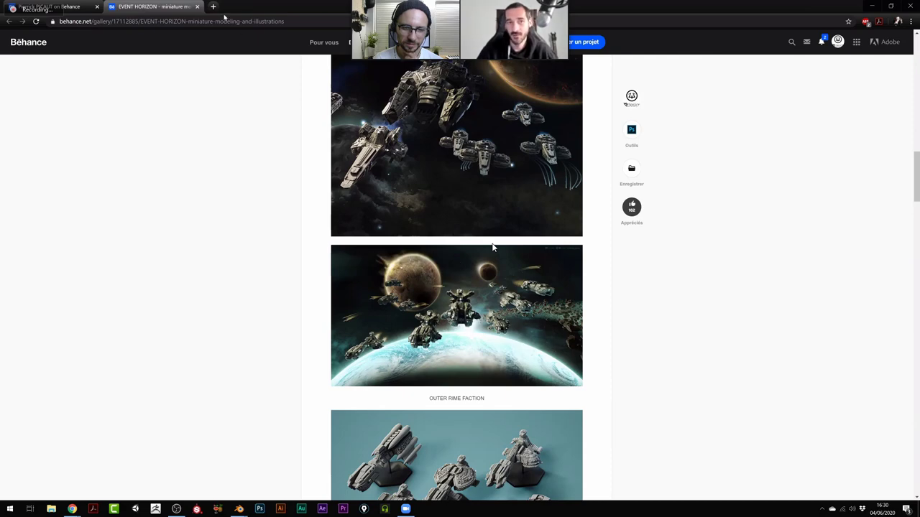
pyautogui.hotkey('ctrl', 't')
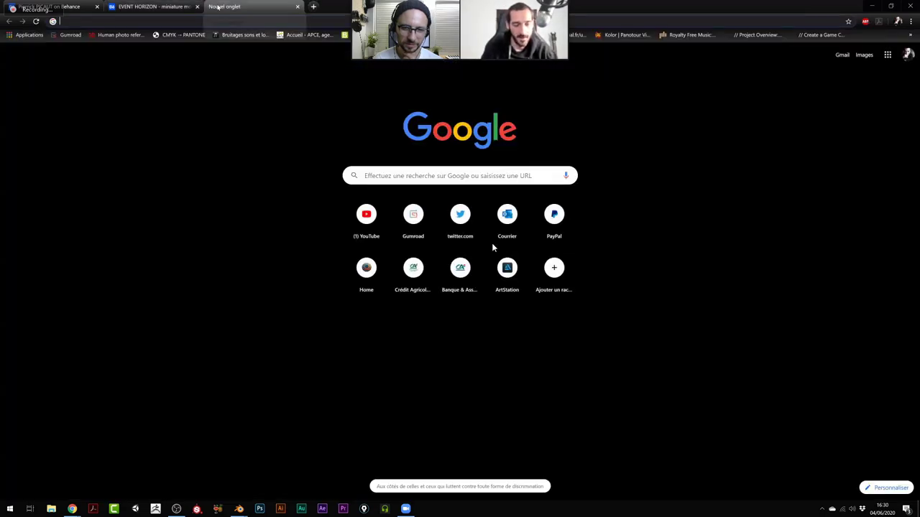
# Search Google Images for 'BLENDER 2.71', then close that search tab.
pyautogui.write('BLENDER 2.71')
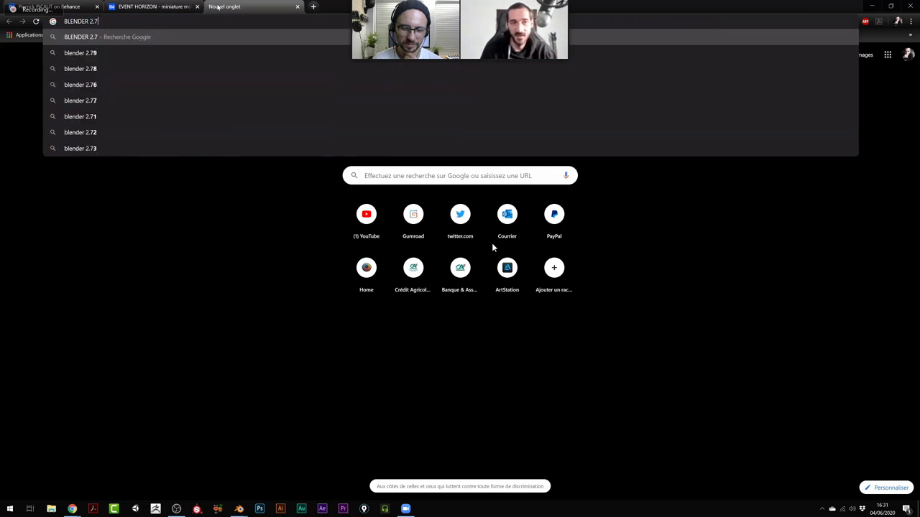
pyautogui.press('Return')
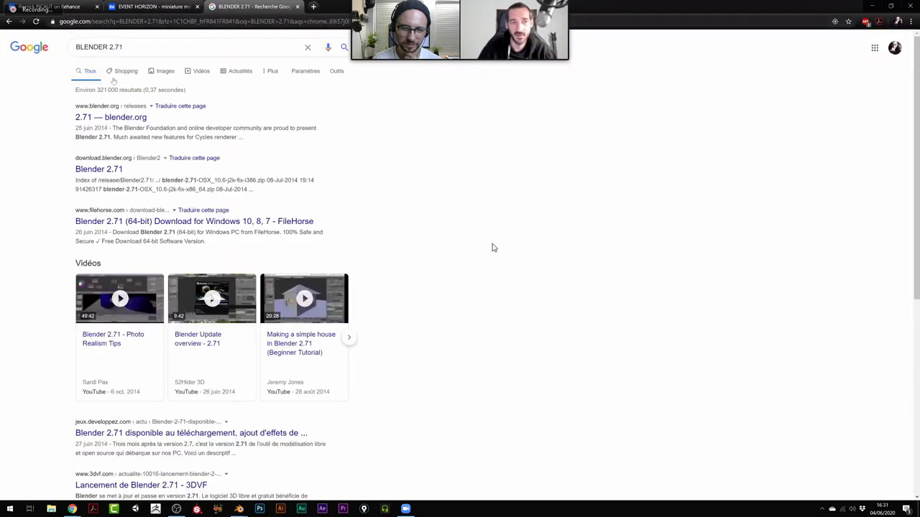
pyautogui.click(162, 71)
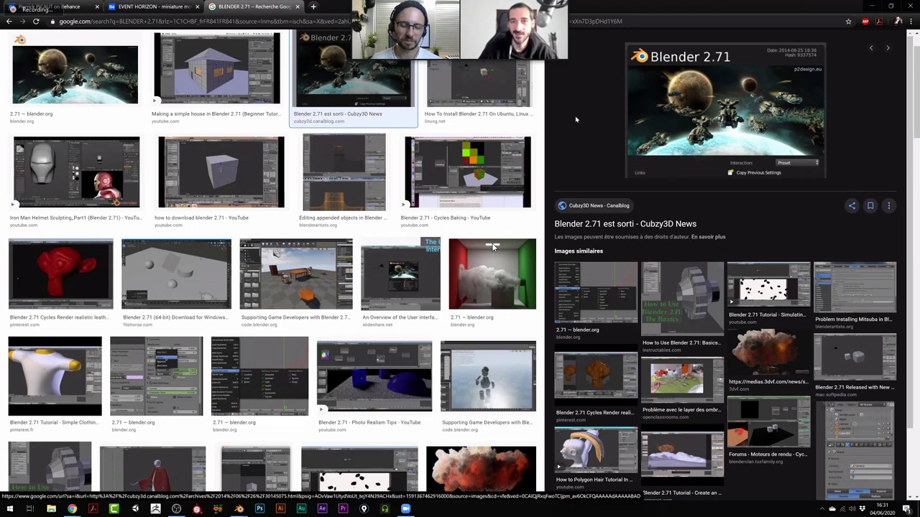
pyautogui.click(299, 6)
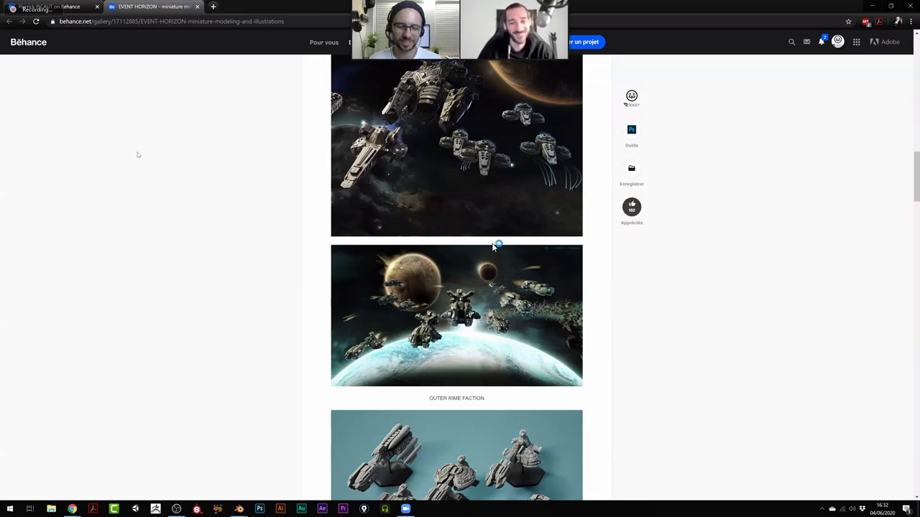
# Close the EVENT HORIZON tab and open the OpenGL Bike workshop tile in a new tab.
pyautogui.scroll(-3, 493, 246)
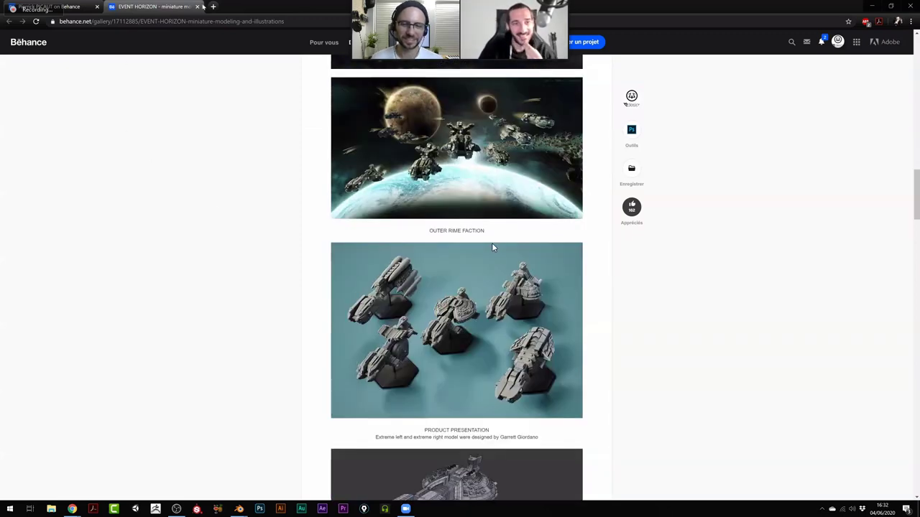
pyautogui.hotkey('ctrl', 'w')
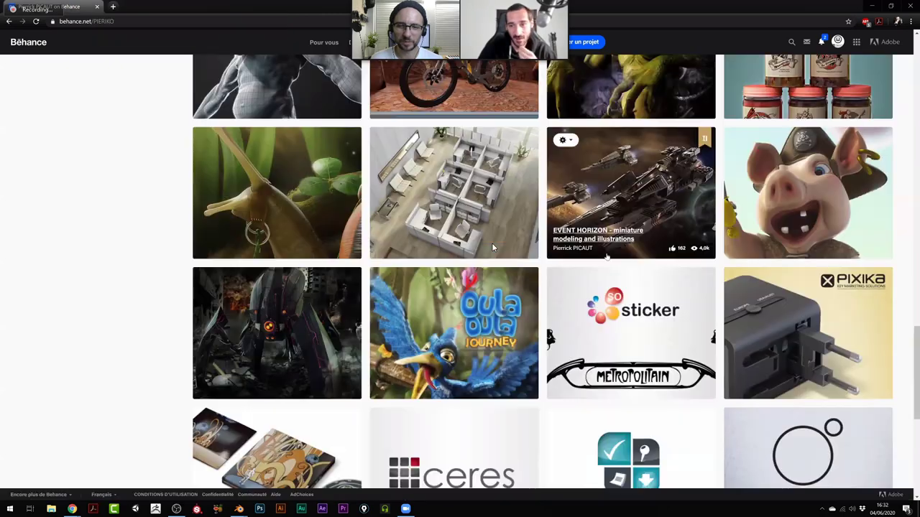
pyautogui.scroll(2, 491, 243)
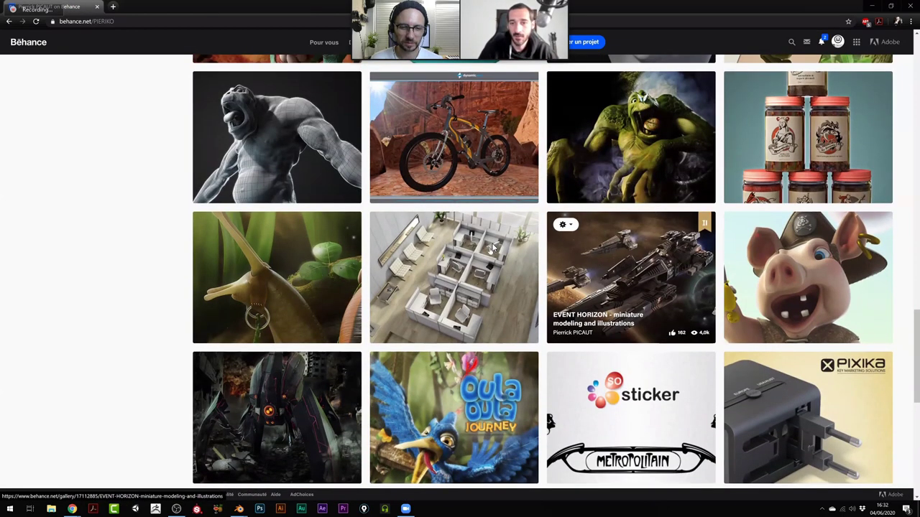
pyautogui.scroll(2, 493, 246)
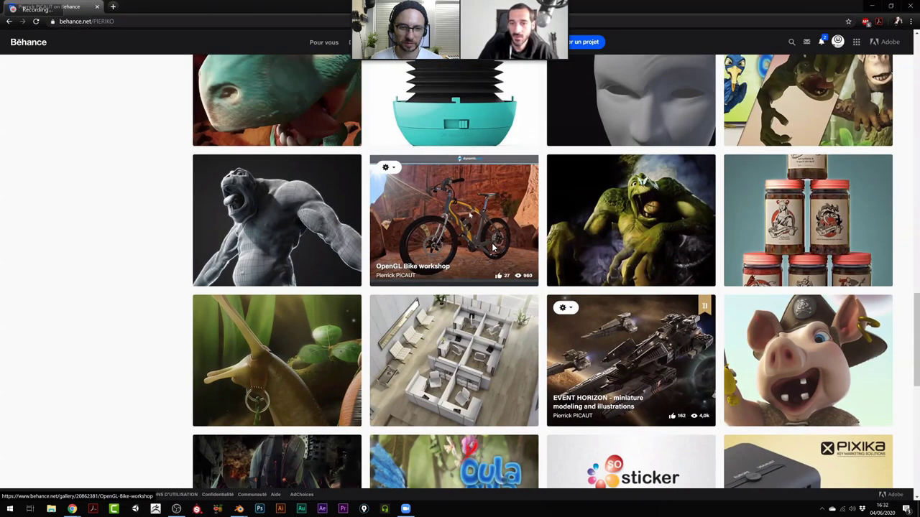
pyautogui.rightClick(469, 210)
pyautogui.click(503, 217)
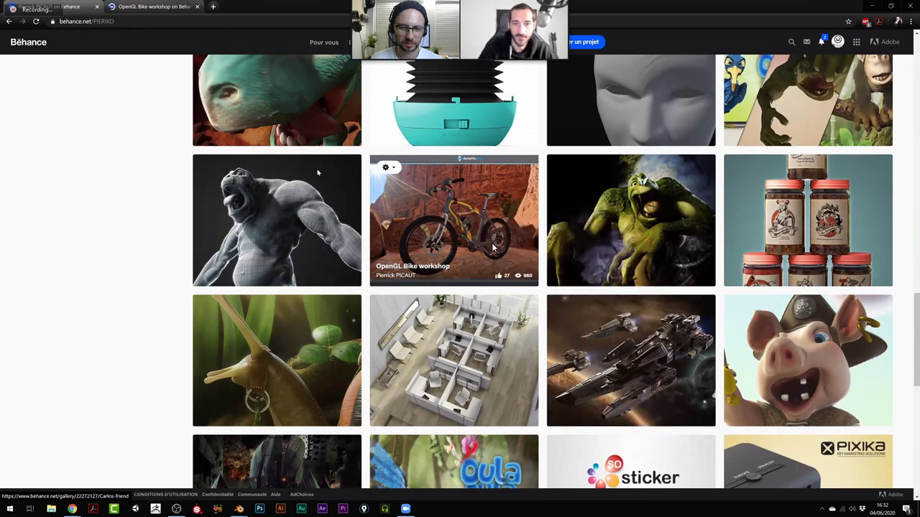
pyautogui.hotkey('ctrl', 'Tab')
pyautogui.scroll(-2, 493, 248)
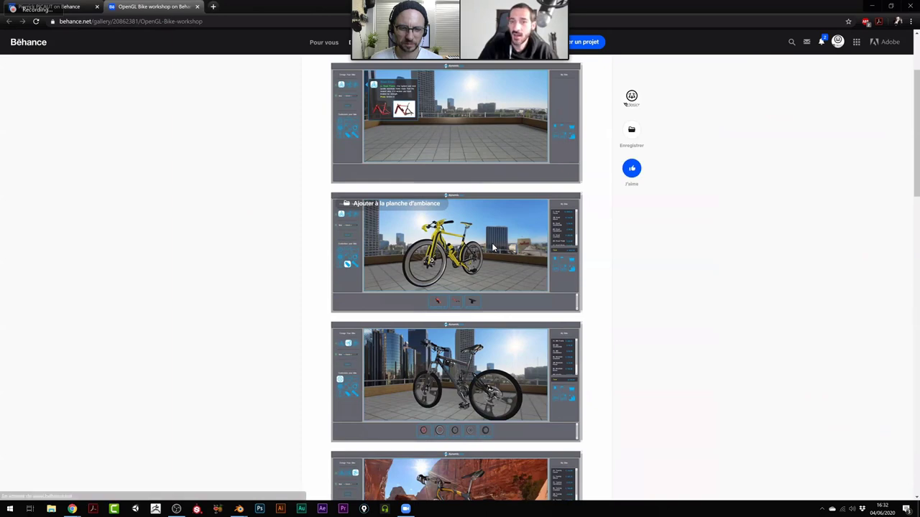
pyautogui.scroll(-1, 493, 248)
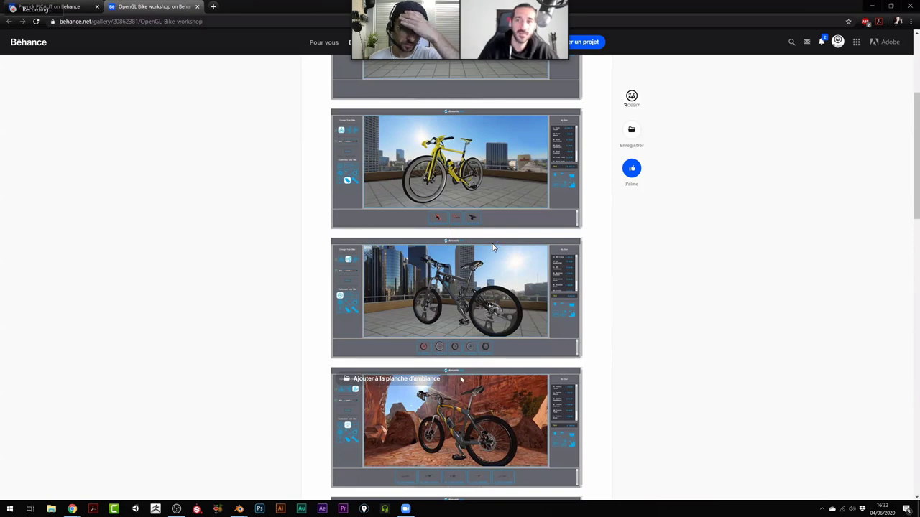
pyautogui.scroll(-3, 493, 248)
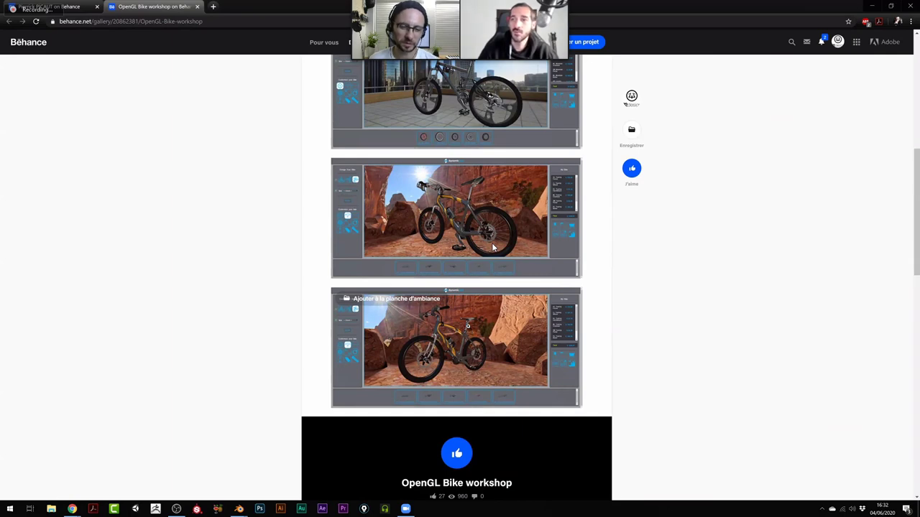
pyautogui.scroll(-1, 493, 248)
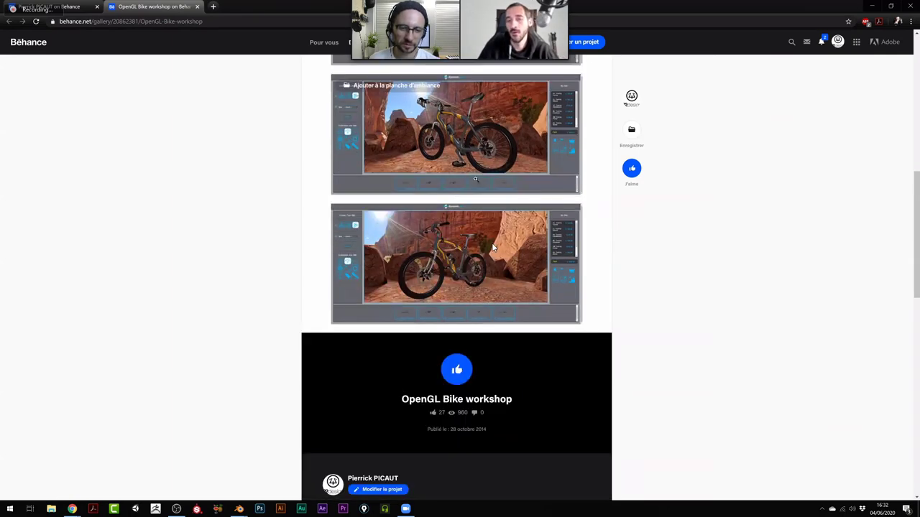
pyautogui.scroll(2, 493, 248)
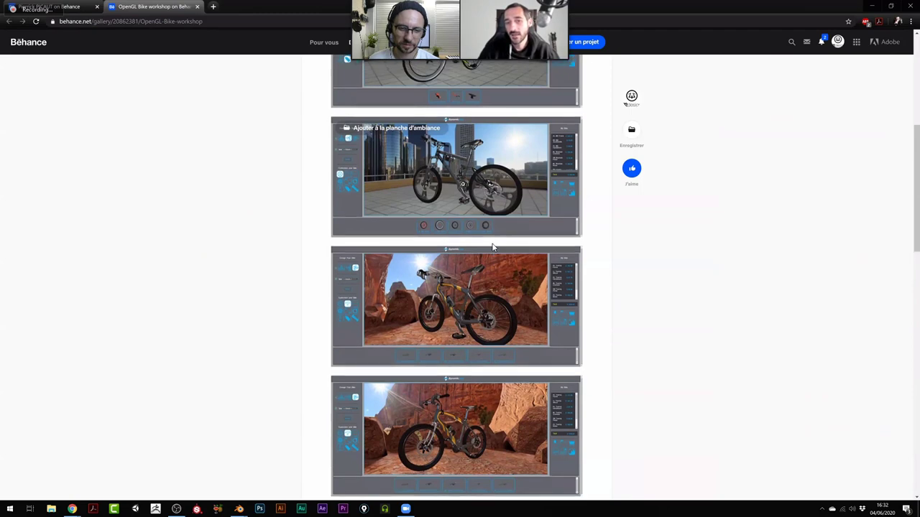
pyautogui.scroll(3, 493, 248)
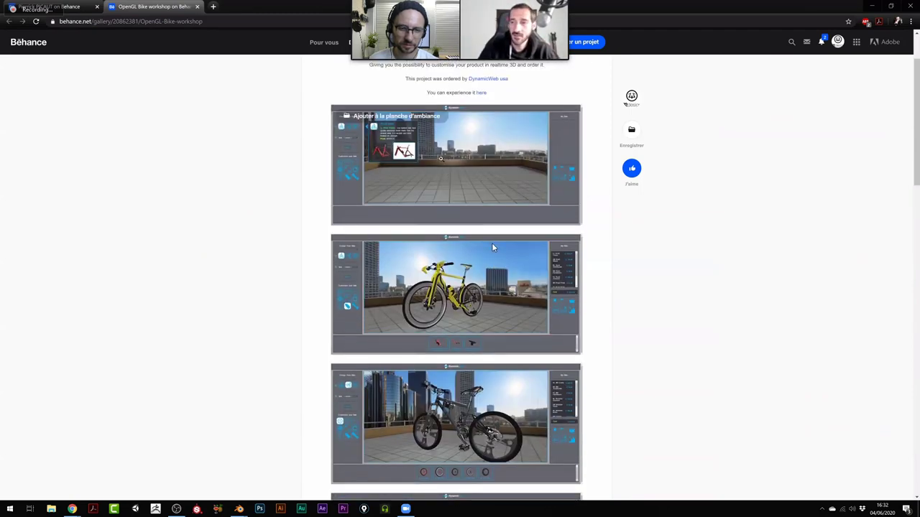
pyautogui.scroll(-1, 493, 248)
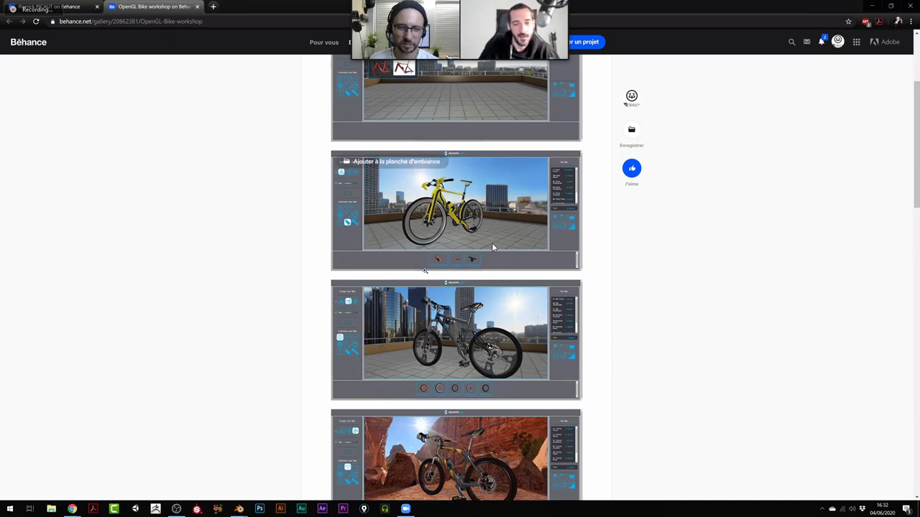
pyautogui.scroll(-5, 492, 247)
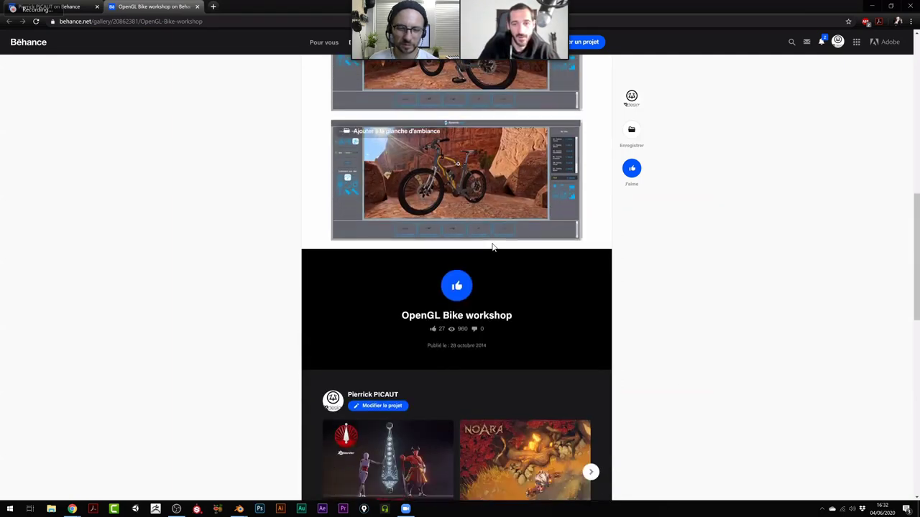
pyautogui.scroll(2, 492, 246)
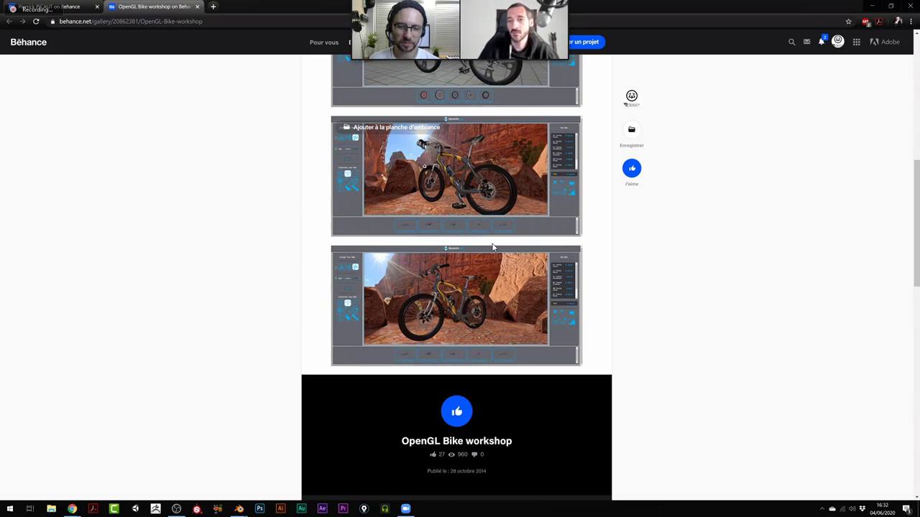
pyautogui.scroll(1, 492, 247)
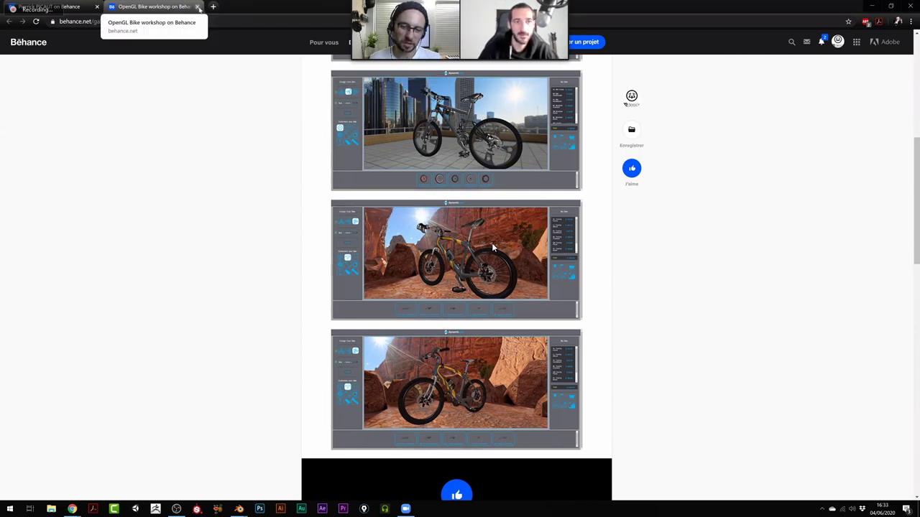
# Close the OpenGL Bike workshop tab with Ctrl+W.
pyautogui.hotkey('ctrl', 'w')
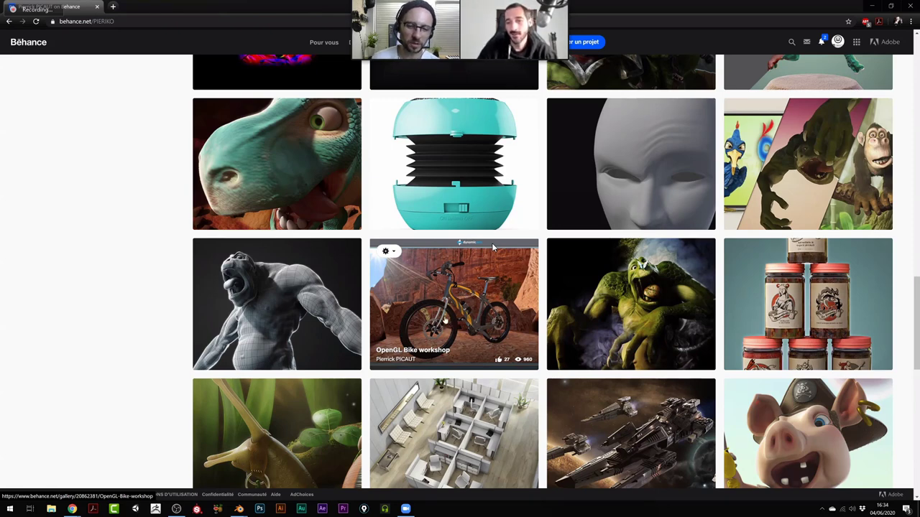
pyautogui.click(493, 248)
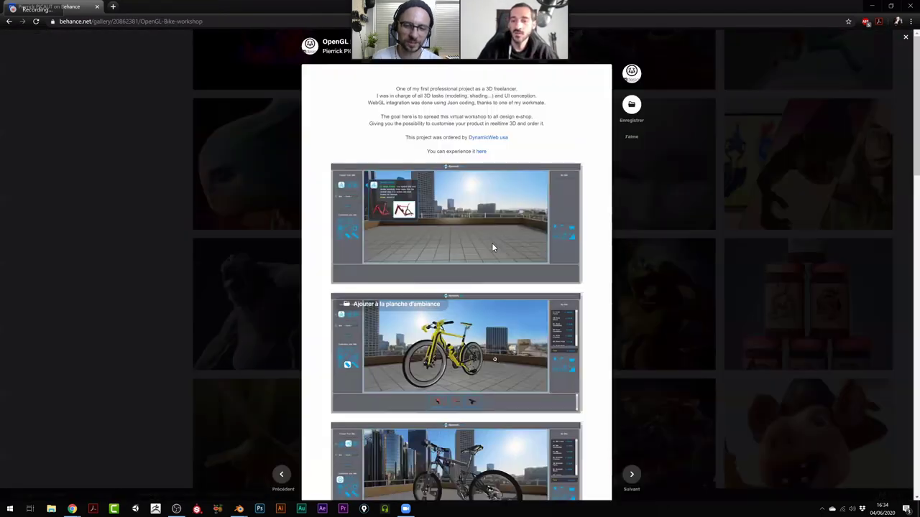
pyautogui.scroll(-2, 493, 247)
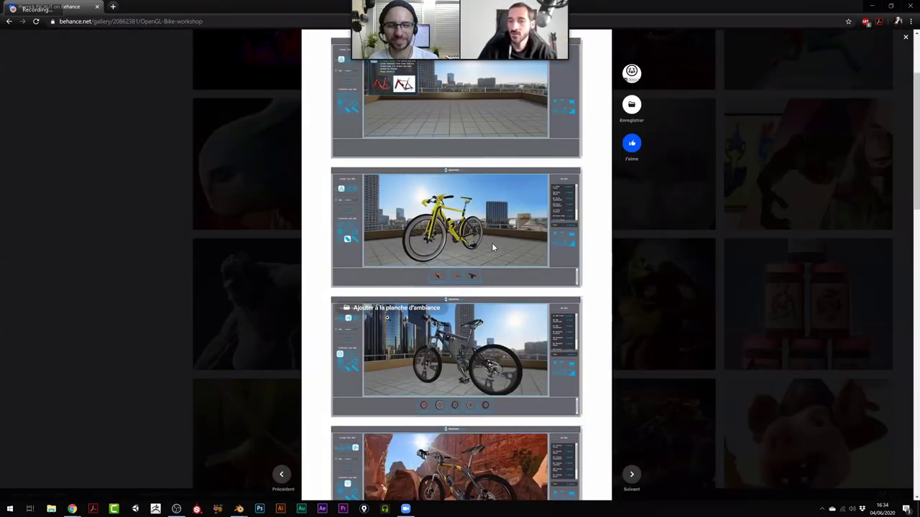
pyautogui.scroll(-2, 491, 243)
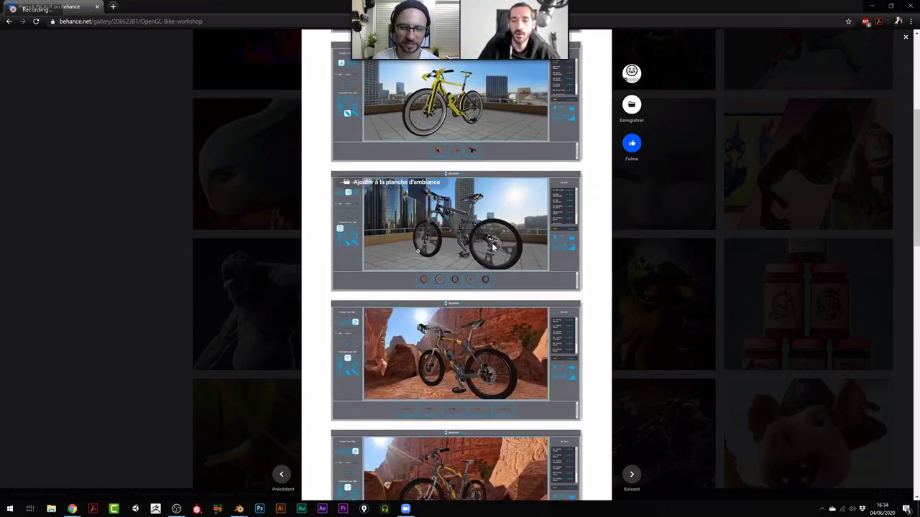
pyautogui.scroll(-1, 493, 246)
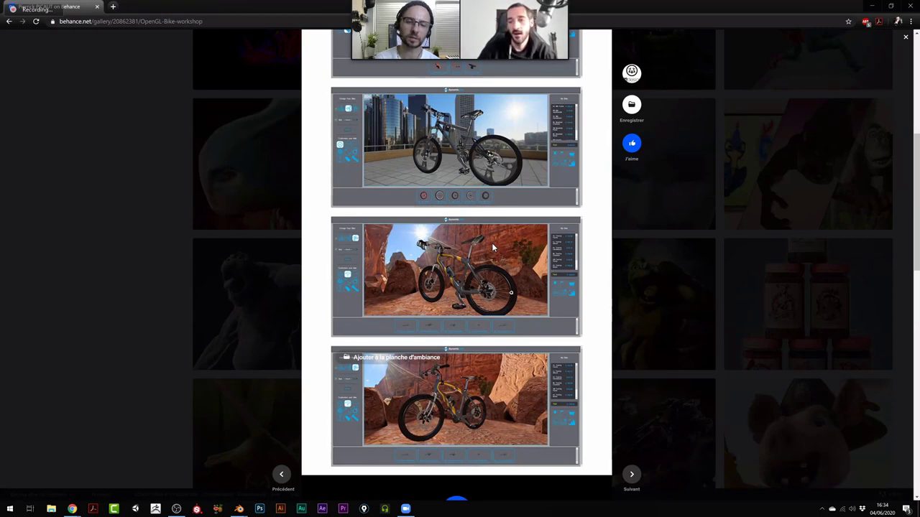
pyautogui.scroll(1, 491, 243)
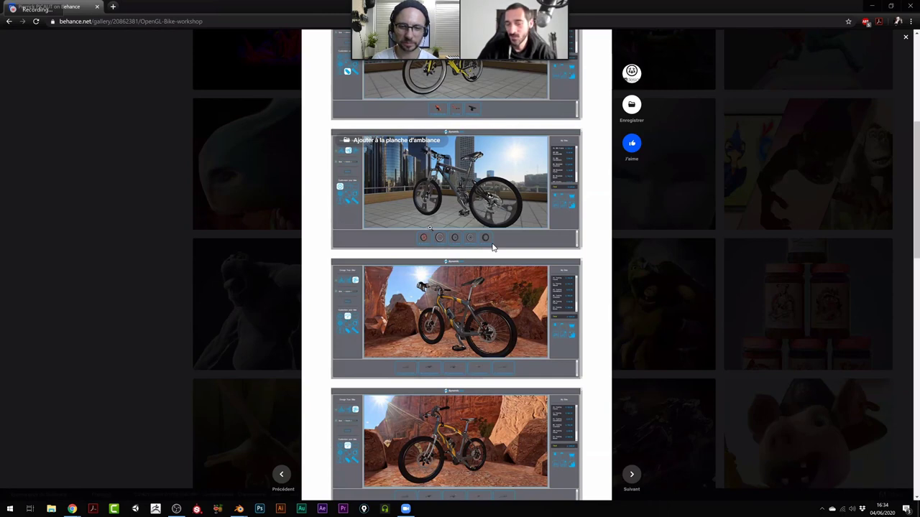
pyautogui.scroll(1, 493, 247)
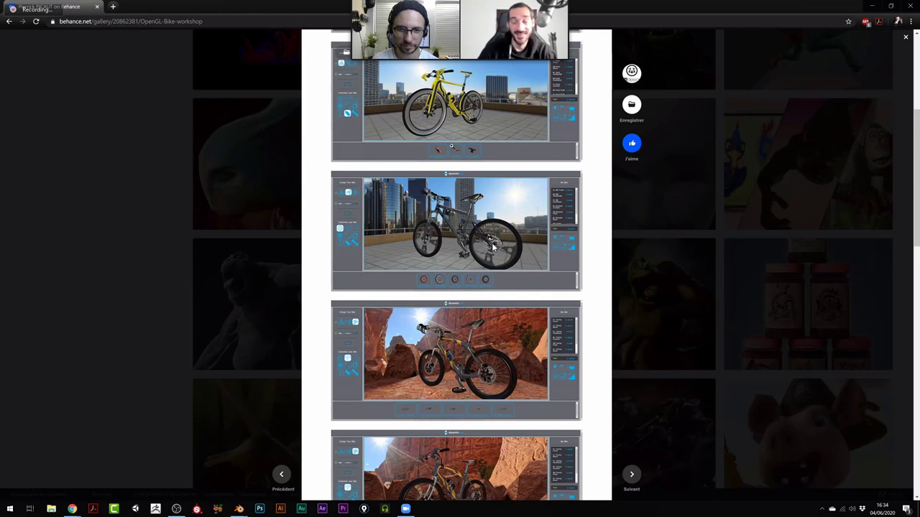
pyautogui.scroll(1, 493, 247)
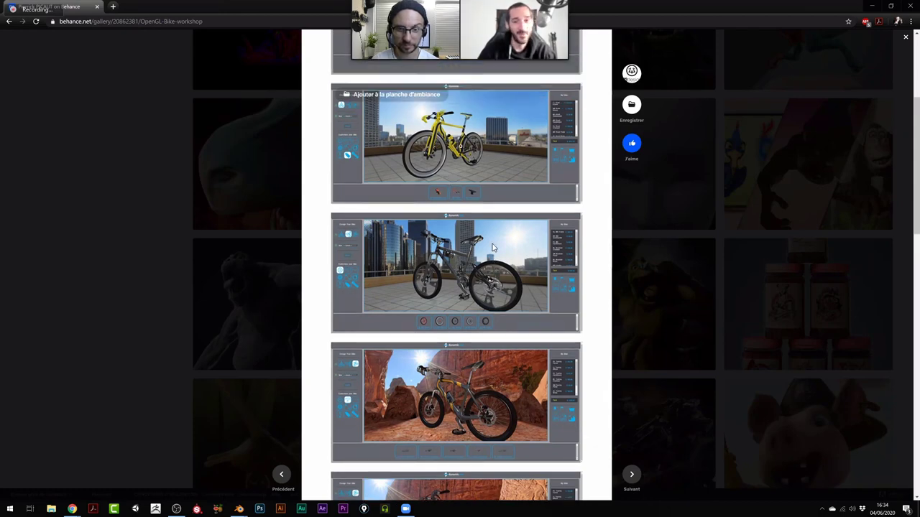
pyautogui.scroll(3, 492, 246)
pyautogui.scroll(-4, 492, 246)
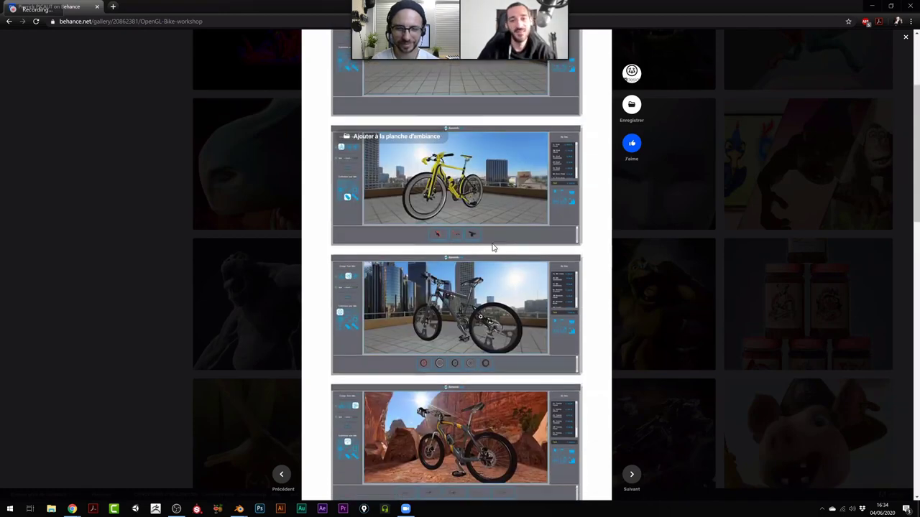
pyautogui.moveTo(492, 247)
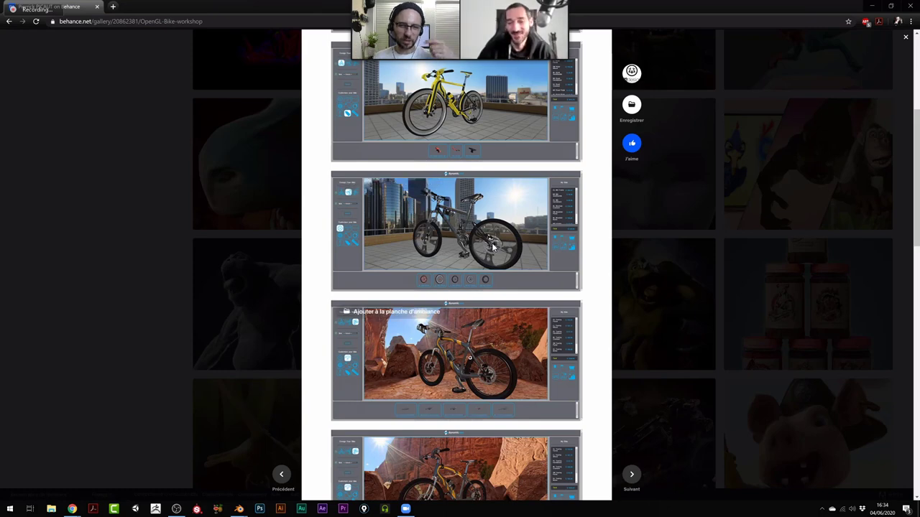
pyautogui.scroll(-2, 493, 247)
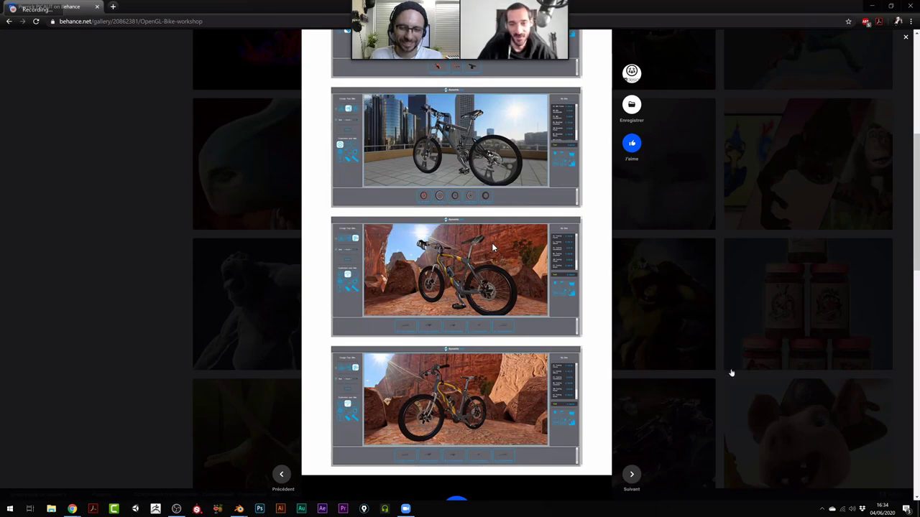
pyautogui.press('Escape')
pyautogui.scroll(-1, 493, 248)
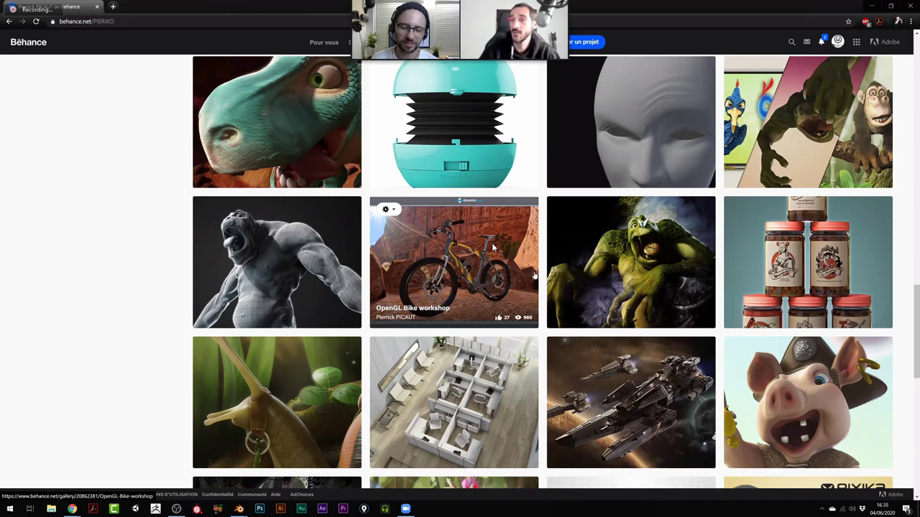
pyautogui.scroll(1, 493, 247)
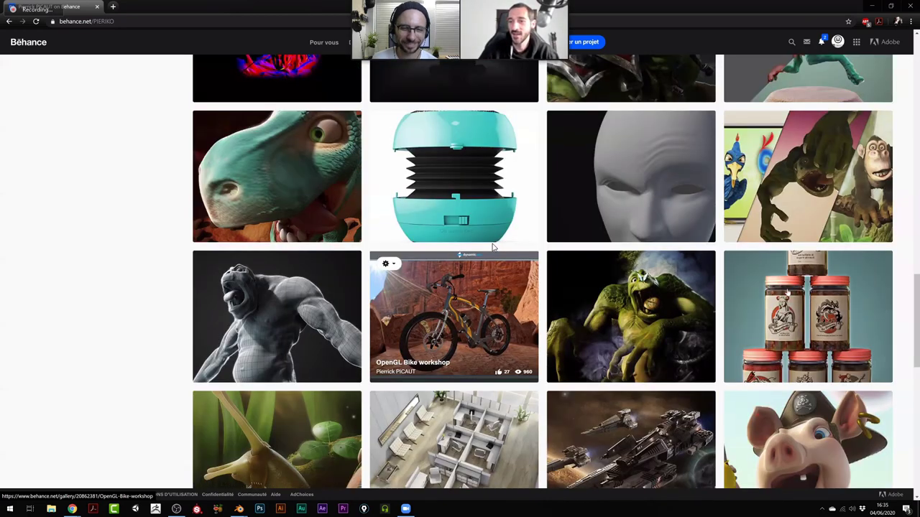
pyautogui.scroll(-1, 638, 351)
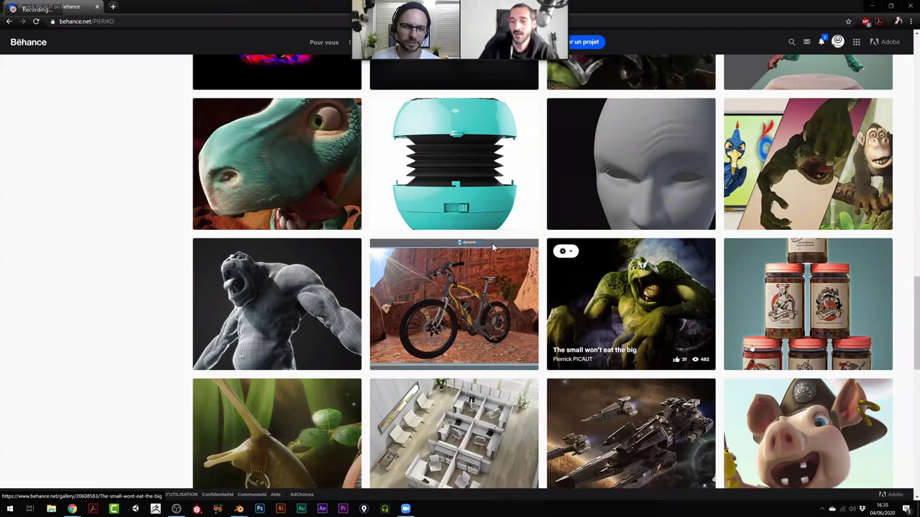
pyautogui.scroll(-3, 837, 234)
pyautogui.scroll(-1, 493, 247)
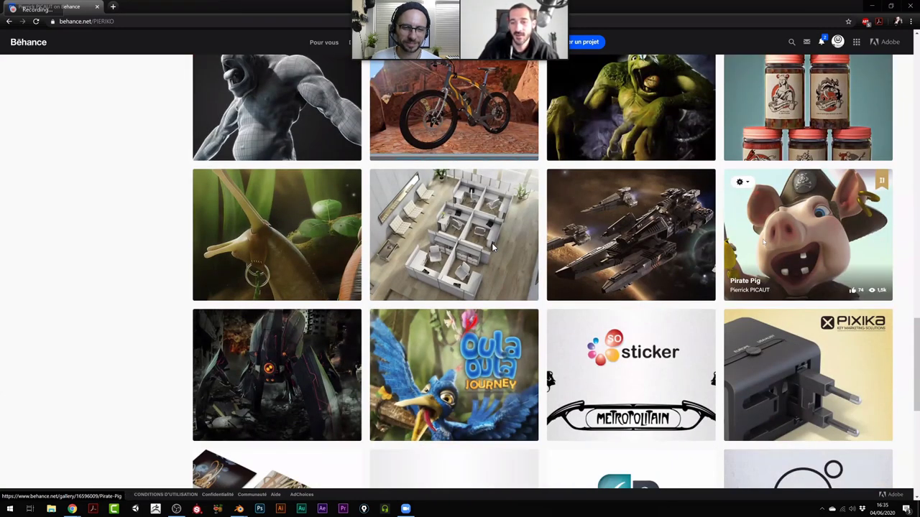
pyautogui.click(811, 219)
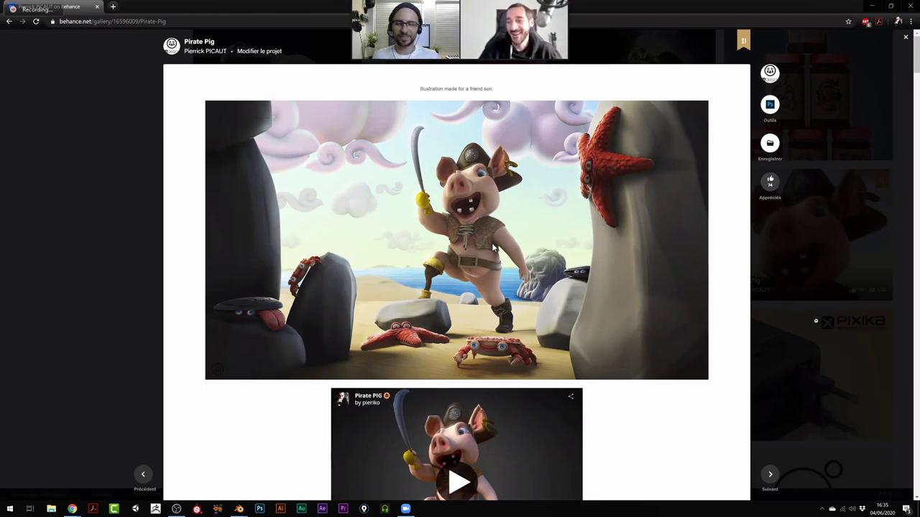
pyautogui.press('Escape')
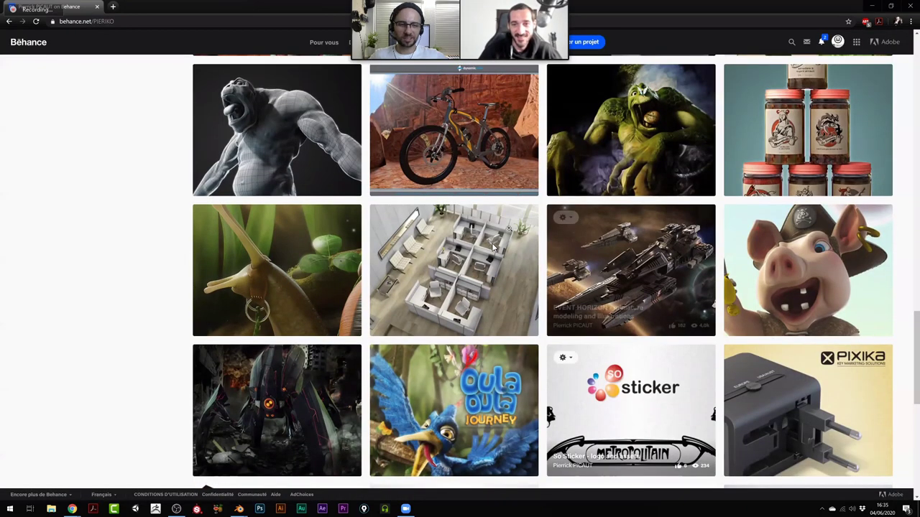
pyautogui.click(493, 248)
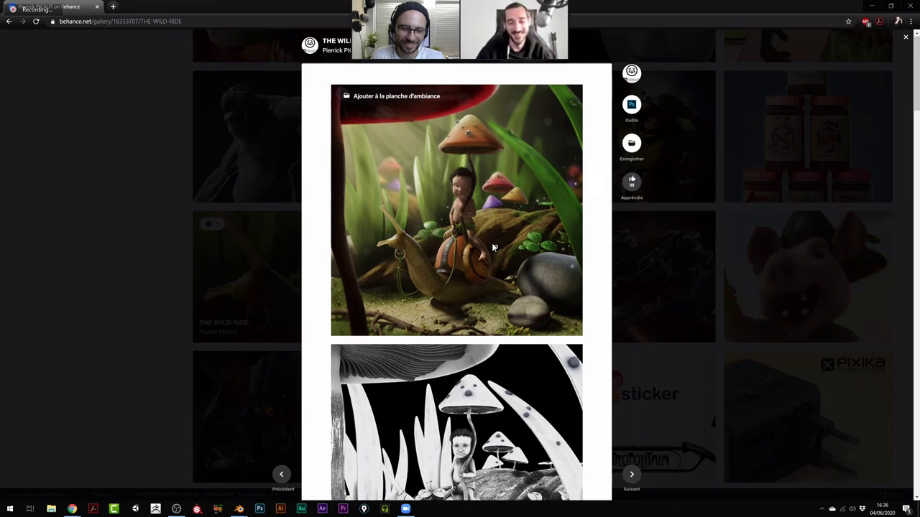
pyautogui.scroll(-6, 492, 247)
pyautogui.scroll(-5, 493, 248)
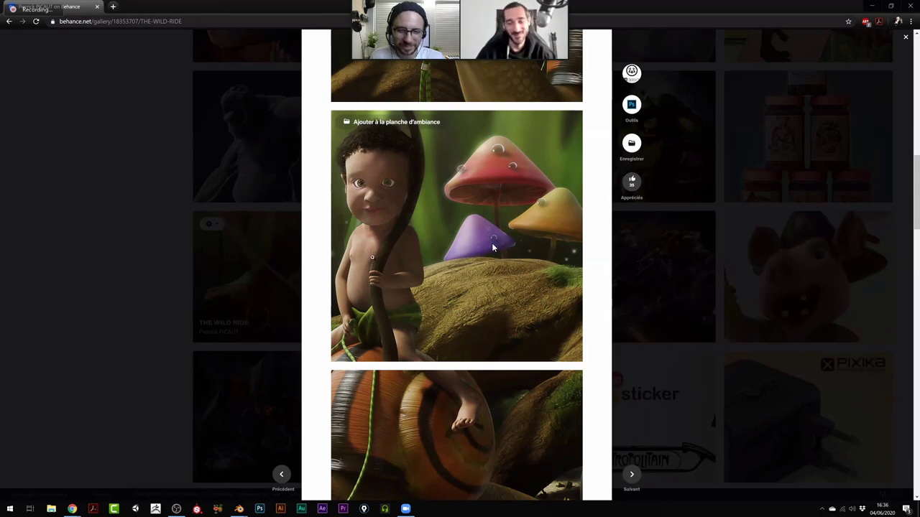
pyautogui.scroll(-1, 492, 248)
pyautogui.scroll(-2, 492, 248)
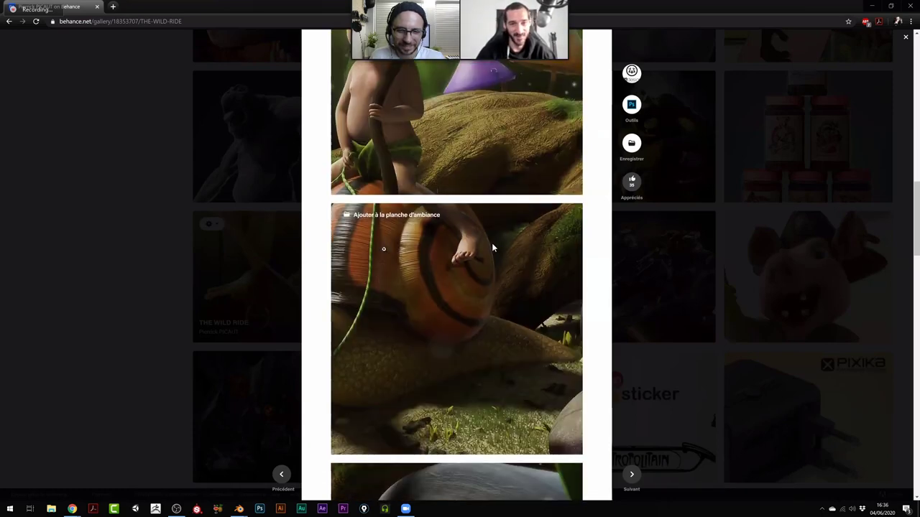
pyautogui.scroll(-7, 493, 248)
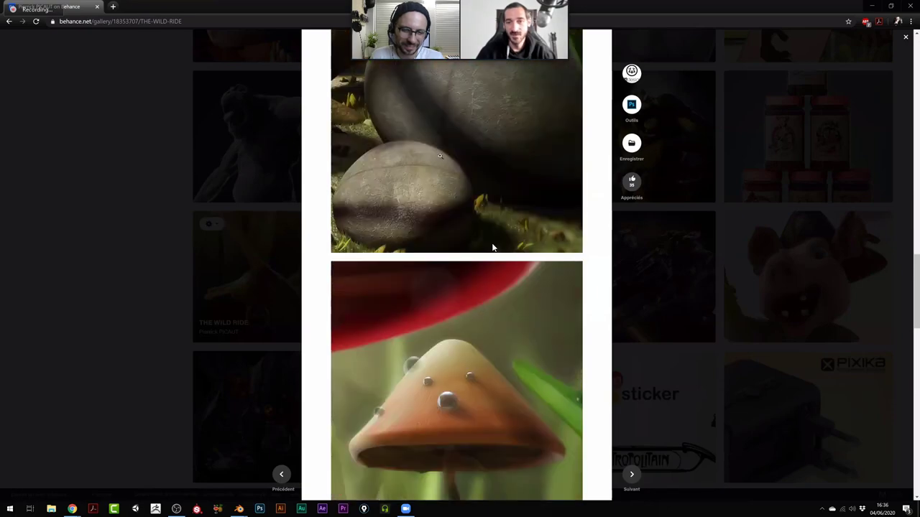
pyautogui.scroll(-4, 493, 248)
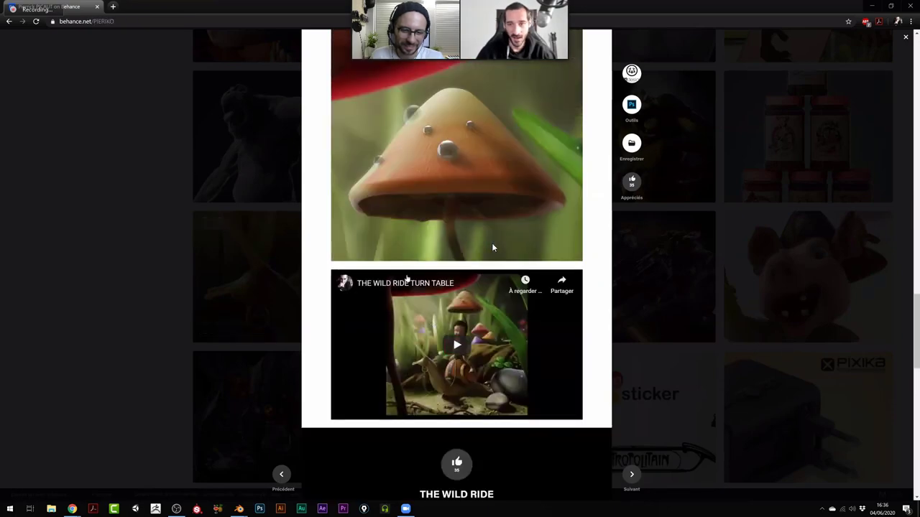
pyautogui.press('Escape')
# Scroll the artist's project grid to show the bike, gorilla, pirate pig and spaceship thumbnails.
pyautogui.scroll(1, 493, 248)
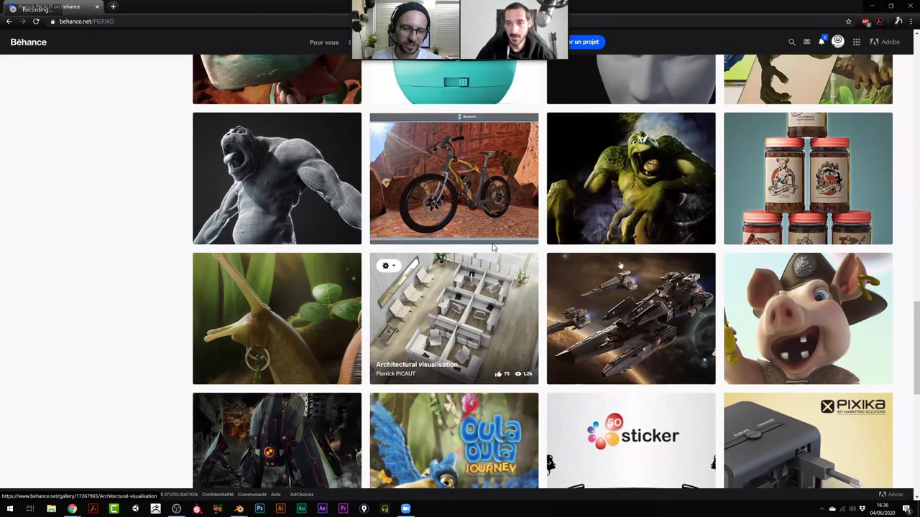
pyautogui.scroll(2, 492, 248)
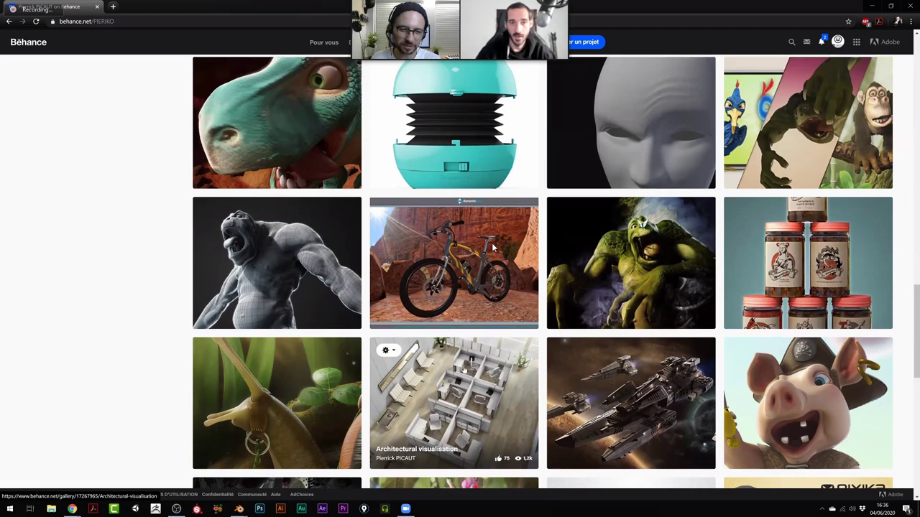
pyautogui.scroll(6, 493, 248)
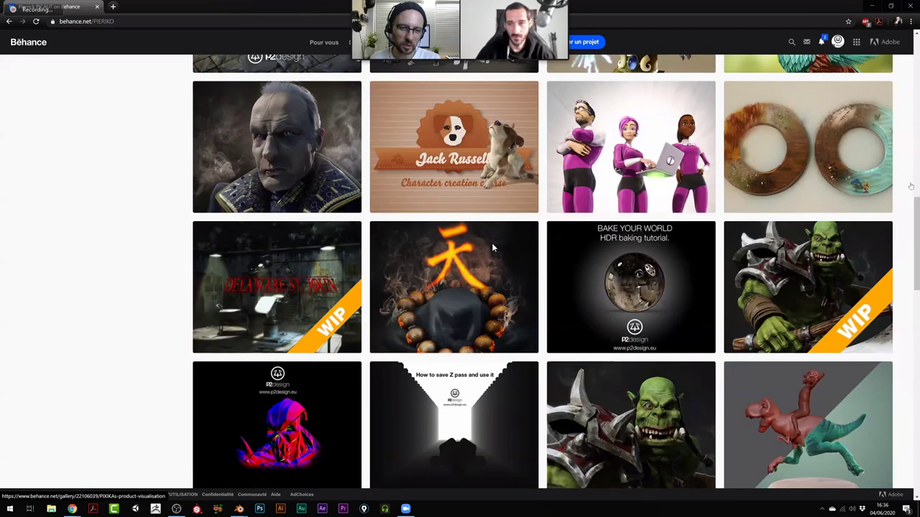
pyautogui.scroll(8, 492, 243)
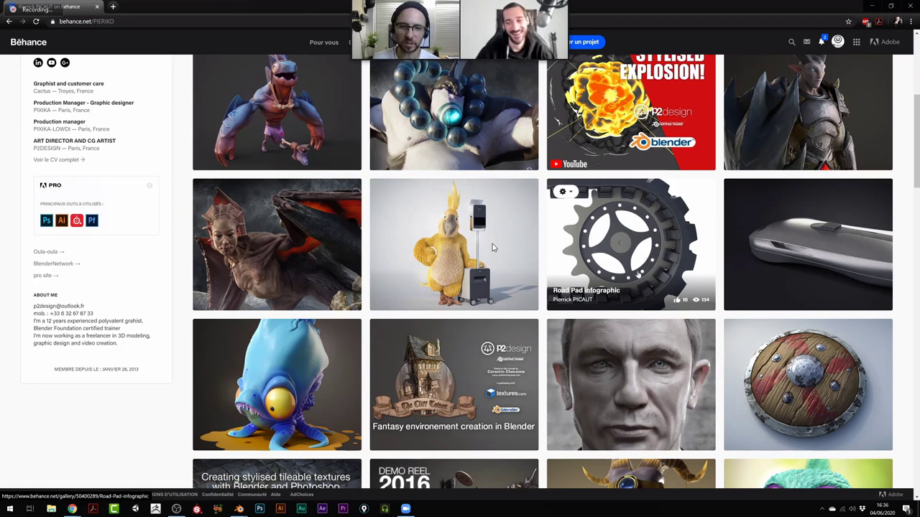
pyautogui.scroll(-10, 492, 246)
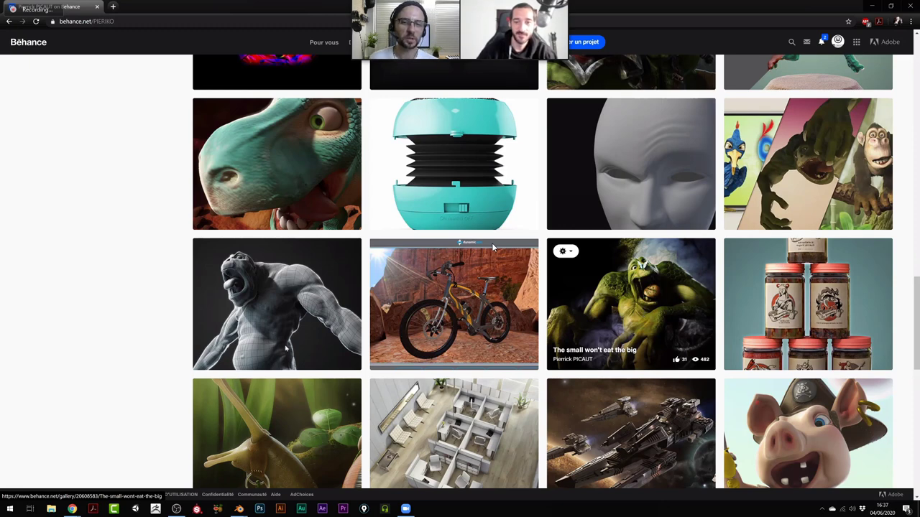
pyautogui.scroll(-2, 493, 248)
pyautogui.scroll(-1, 493, 247)
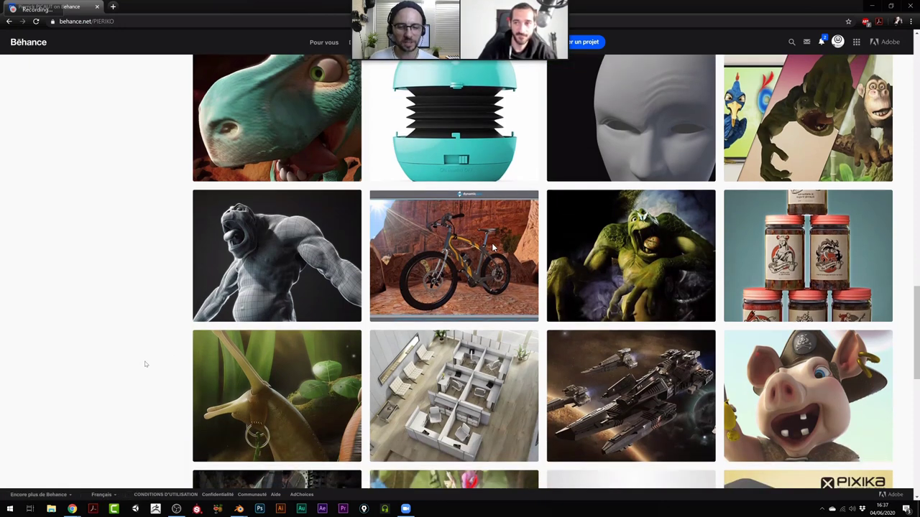
pyautogui.scroll(-2, 493, 248)
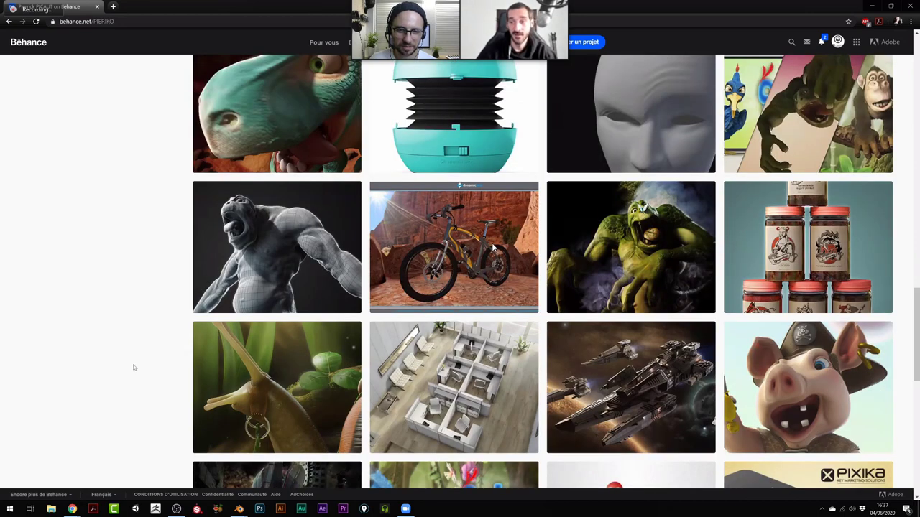
pyautogui.scroll(5, 493, 248)
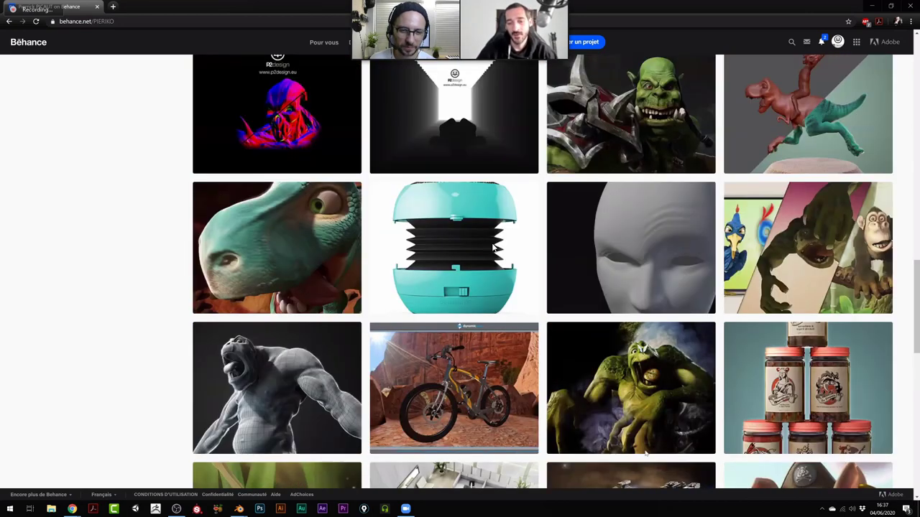
pyautogui.scroll(-4, 493, 248)
pyautogui.scroll(-8, 493, 248)
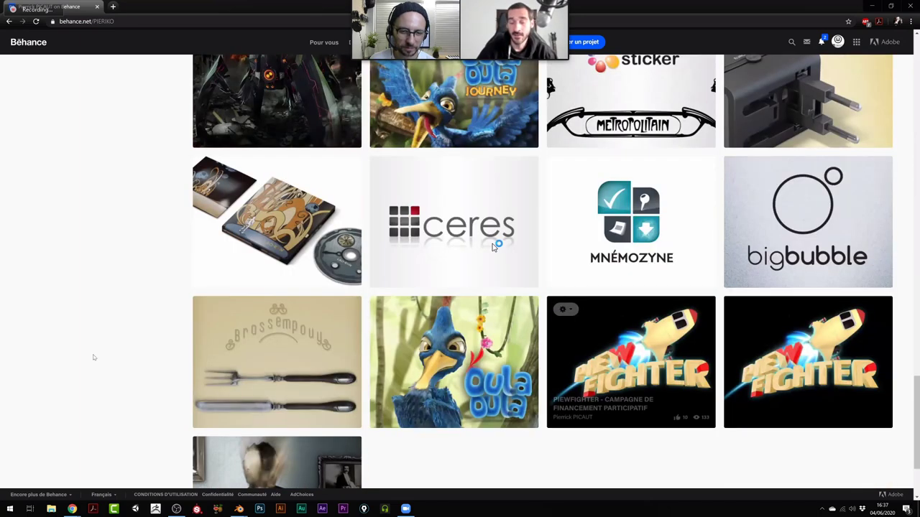
pyautogui.scroll(4, 493, 248)
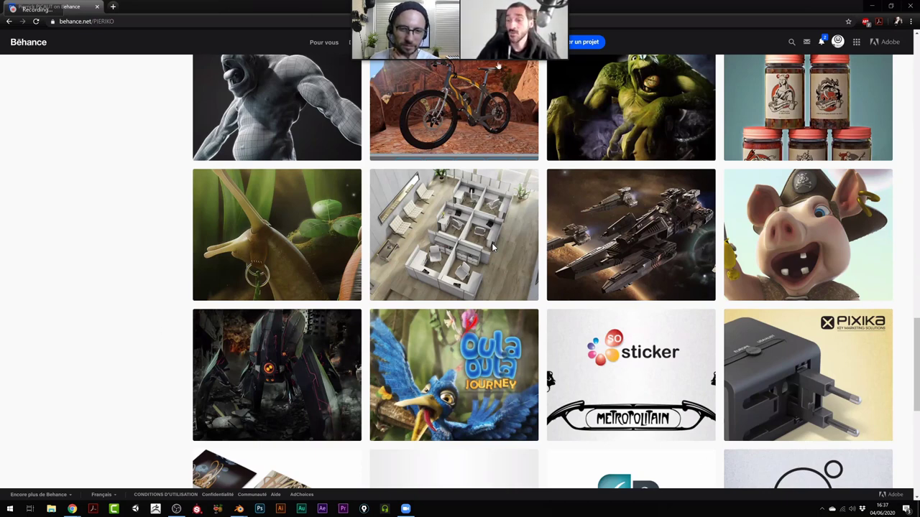
pyautogui.scroll(-1, 493, 248)
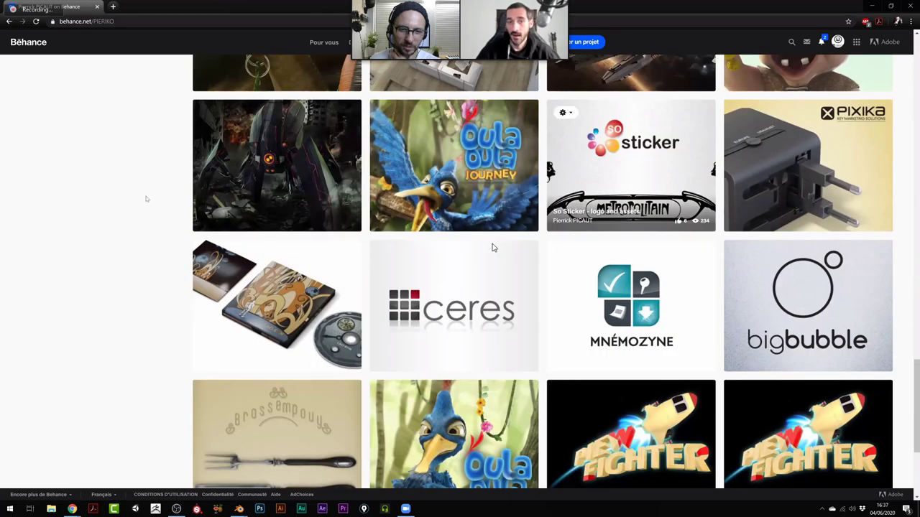
pyautogui.scroll(-2, 493, 248)
pyautogui.scroll(5, 493, 248)
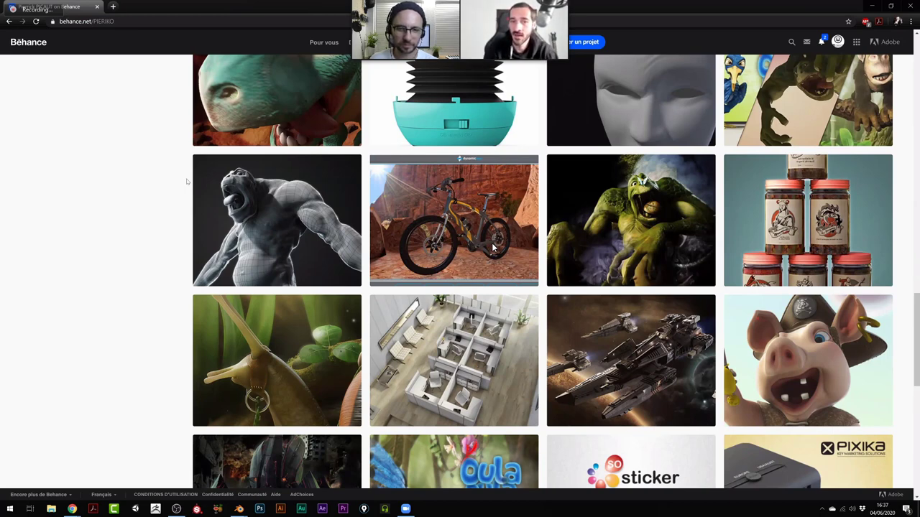
pyautogui.click(493, 248)
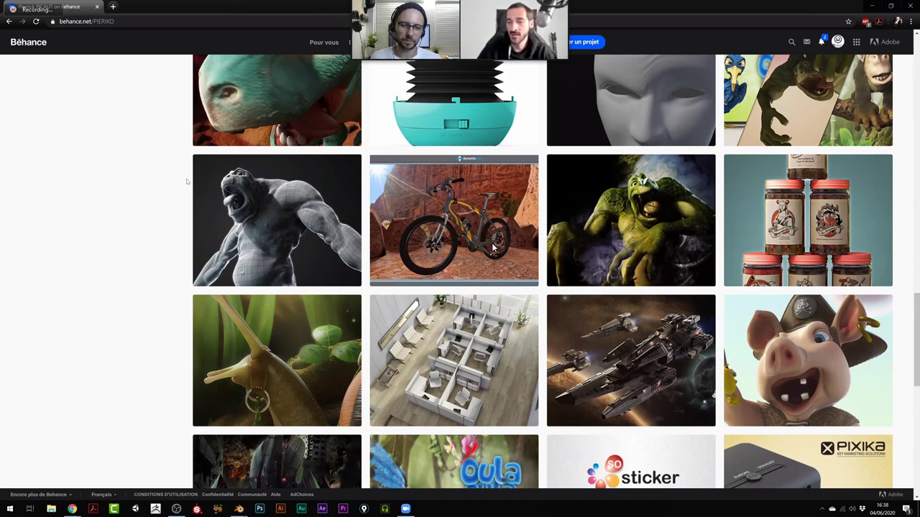
pyautogui.scroll(1, 276, 243)
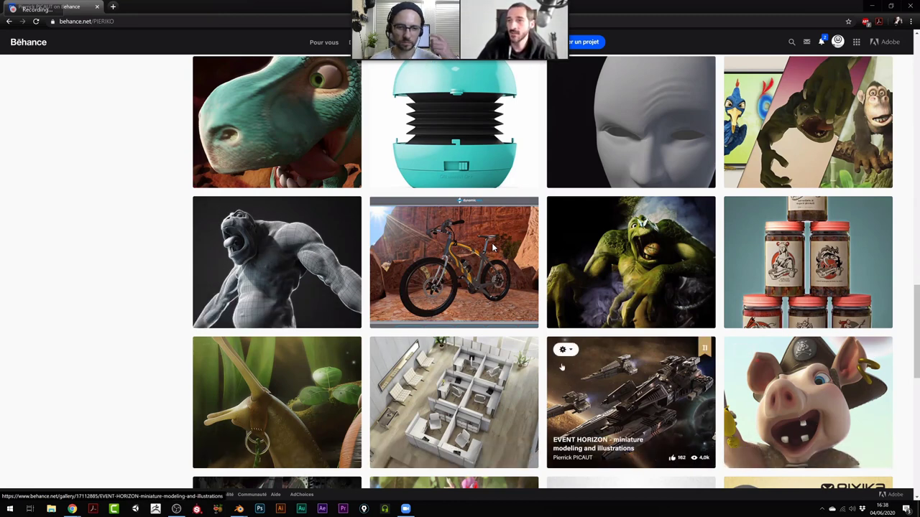
pyautogui.scroll(-1, 557, 364)
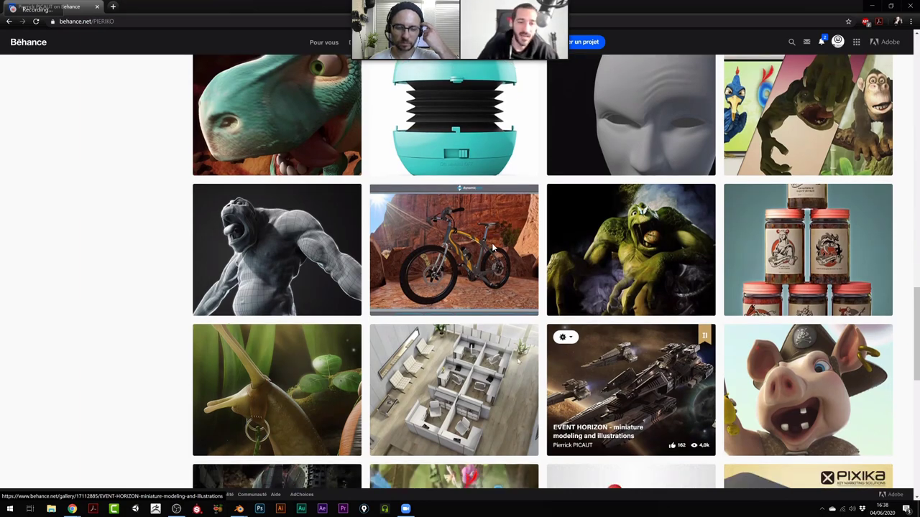
pyautogui.scroll(-3, 493, 248)
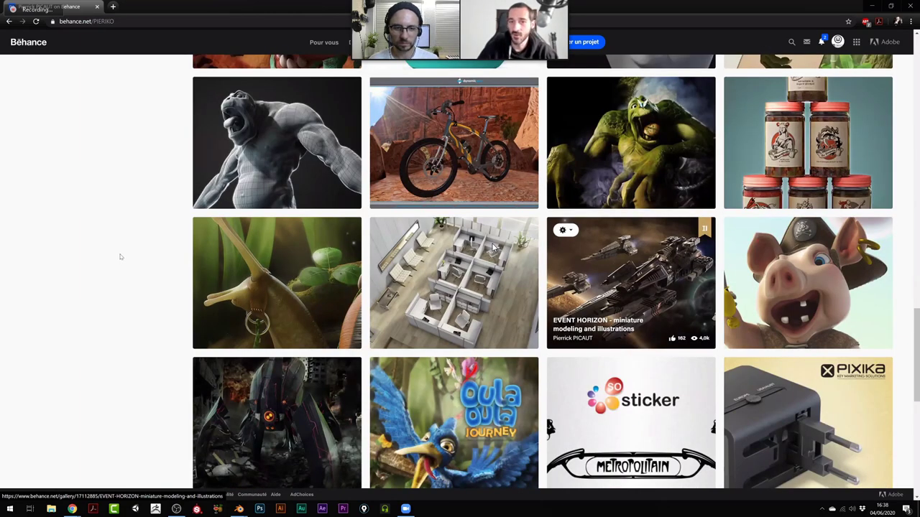
pyautogui.scroll(-1, 121, 257)
pyautogui.scroll(1, 120, 255)
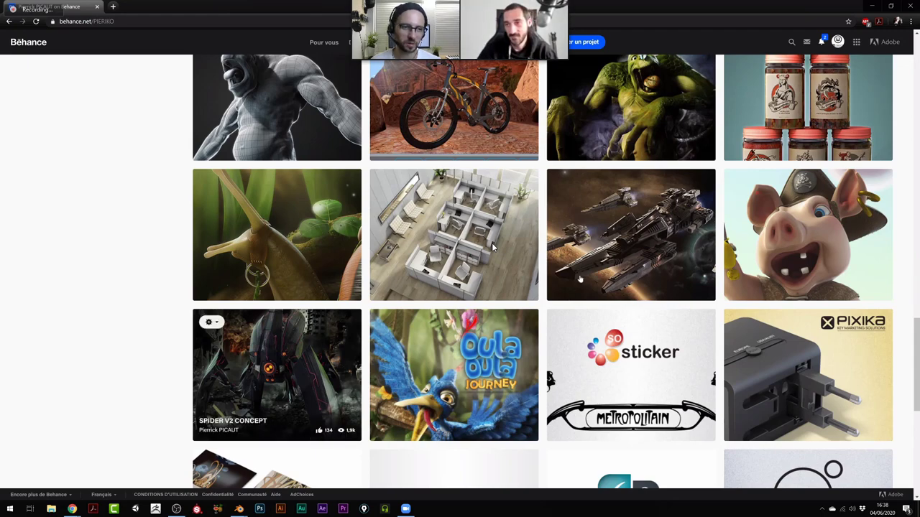
pyautogui.scroll(2, 493, 248)
pyautogui.scroll(1, 493, 248)
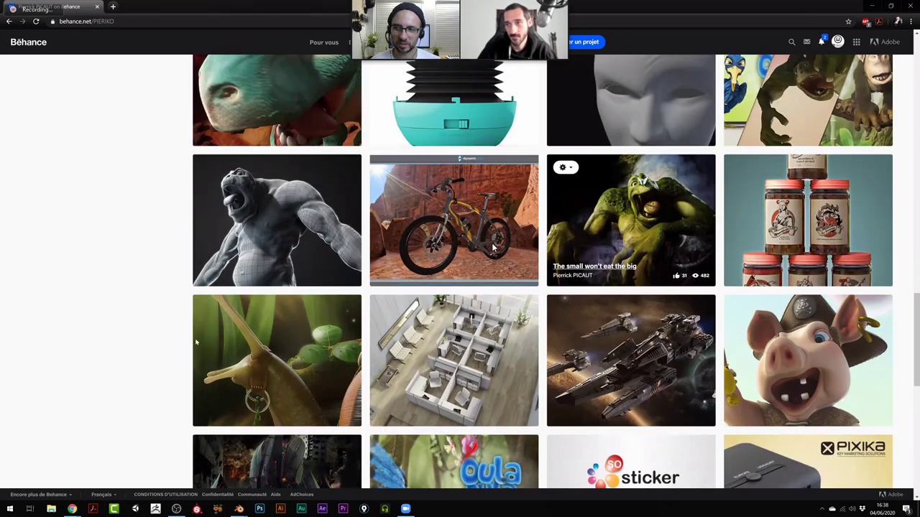
pyautogui.scroll(1, 493, 247)
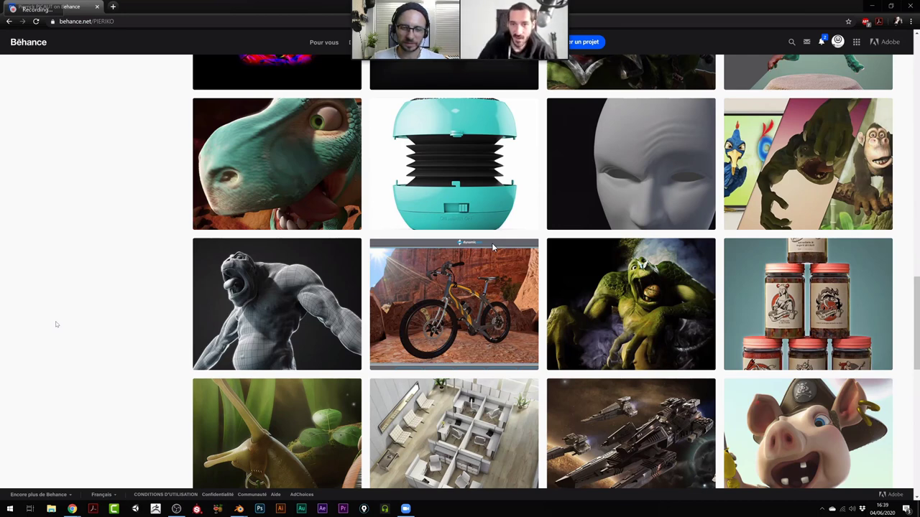
pyautogui.click(493, 247)
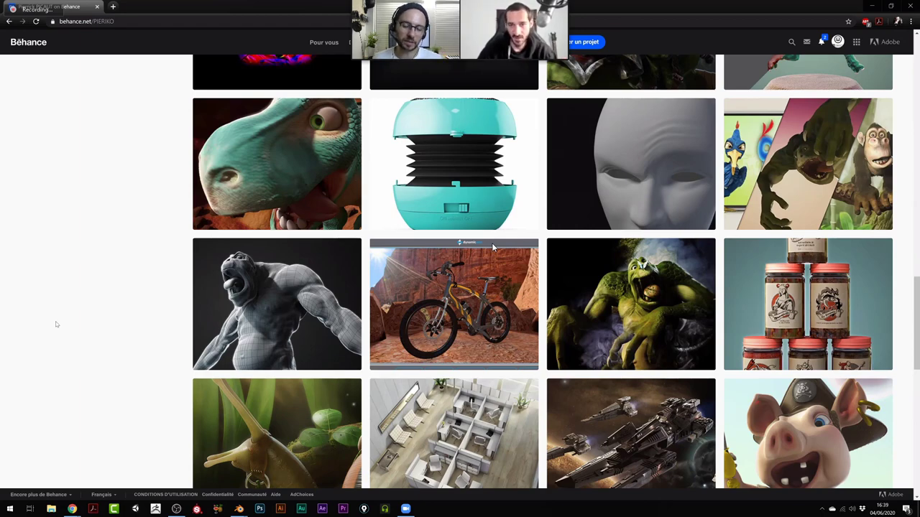
pyautogui.scroll(-1, 493, 247)
pyautogui.scroll(-1, 493, 247)
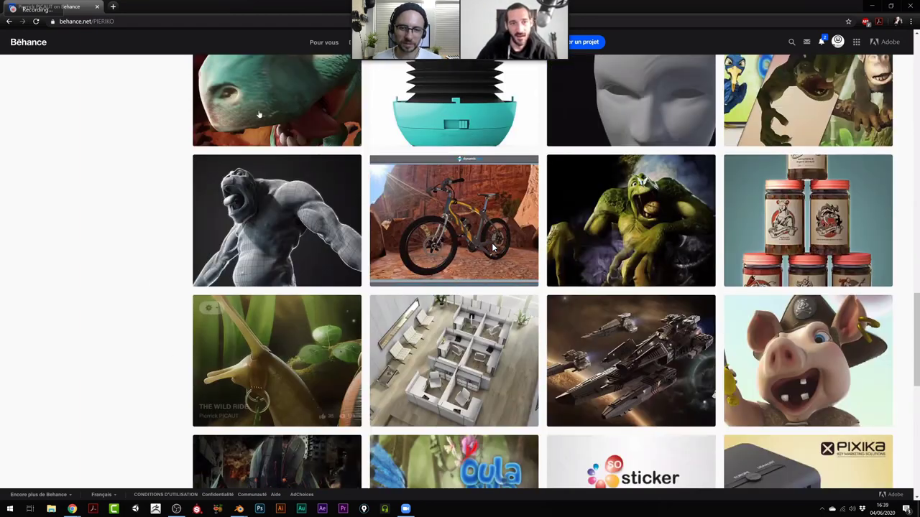
pyautogui.scroll(-1, 301, 194)
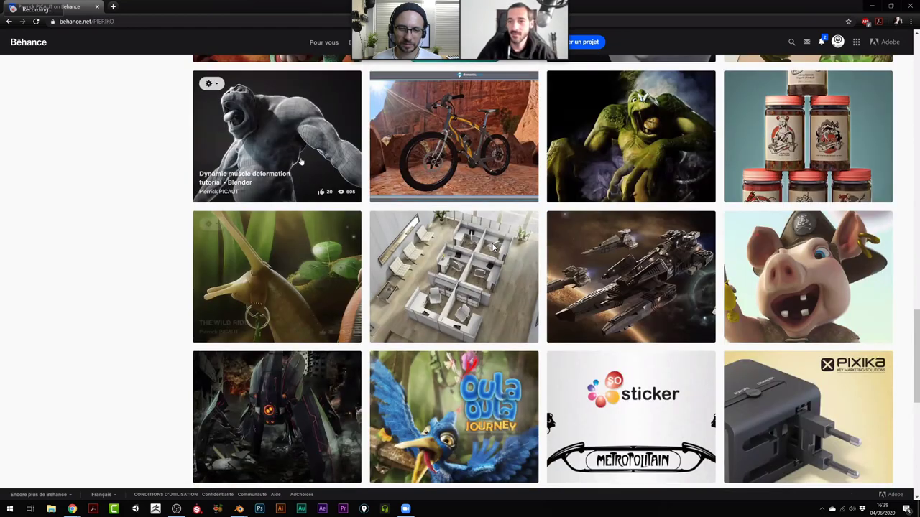
pyautogui.scroll(1, 273, 205)
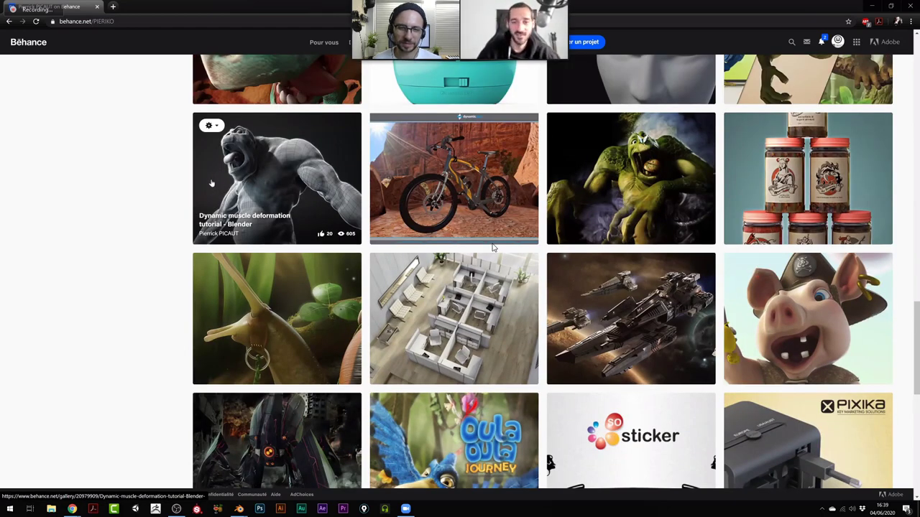
pyautogui.scroll(1, 143, 252)
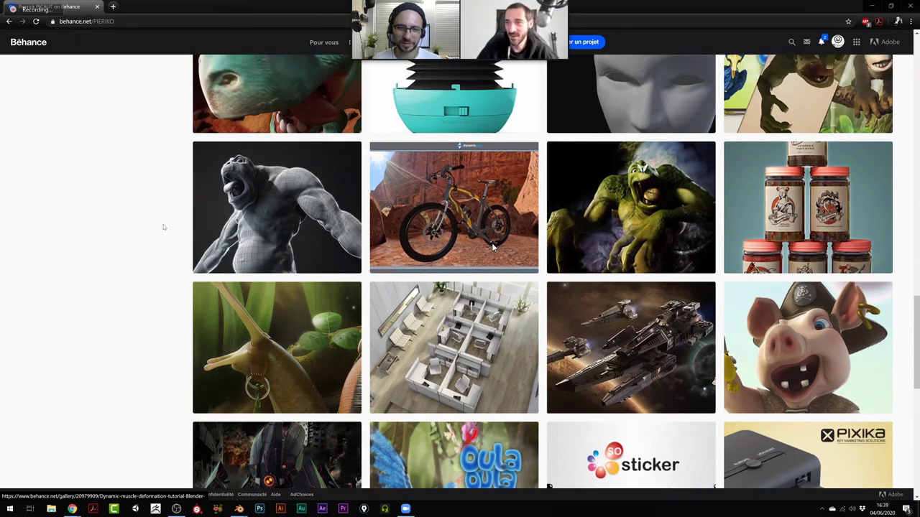
pyautogui.scroll(2, 162, 226)
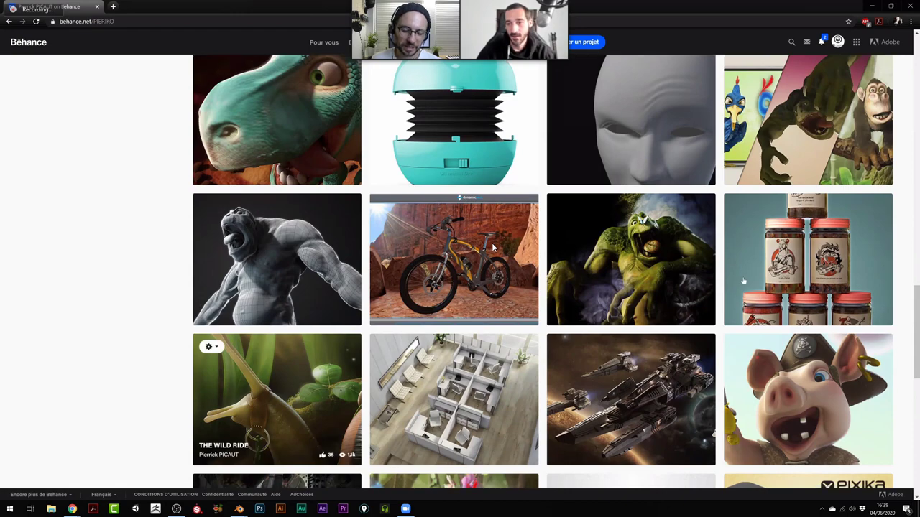
pyautogui.scroll(-1, 316, 381)
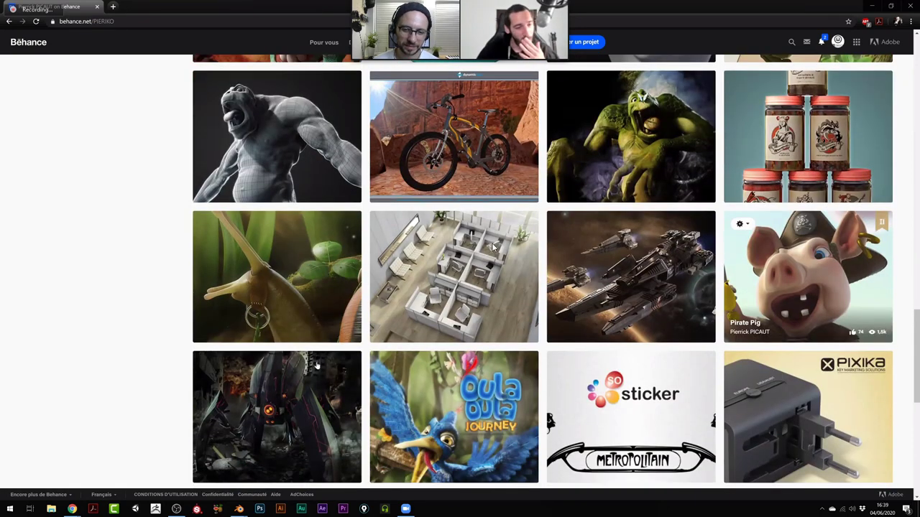
pyautogui.scroll(1, 324, 365)
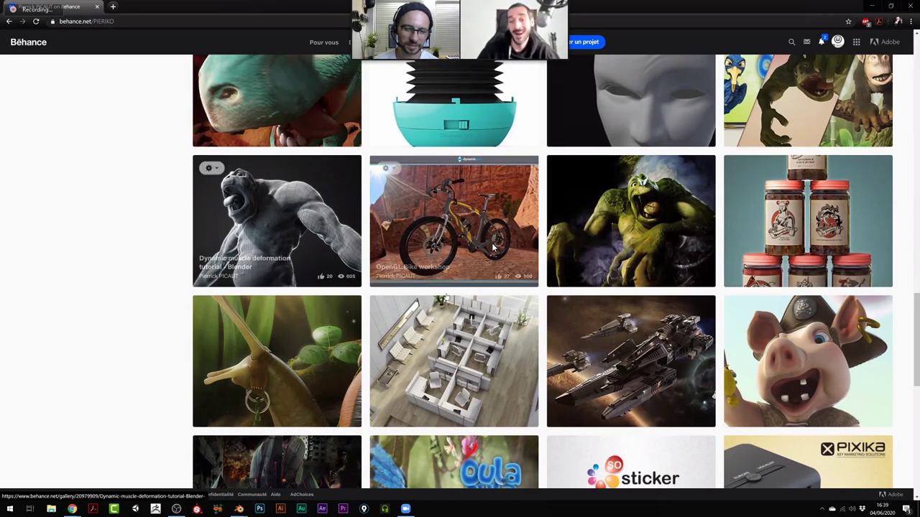
pyautogui.scroll(1, 493, 247)
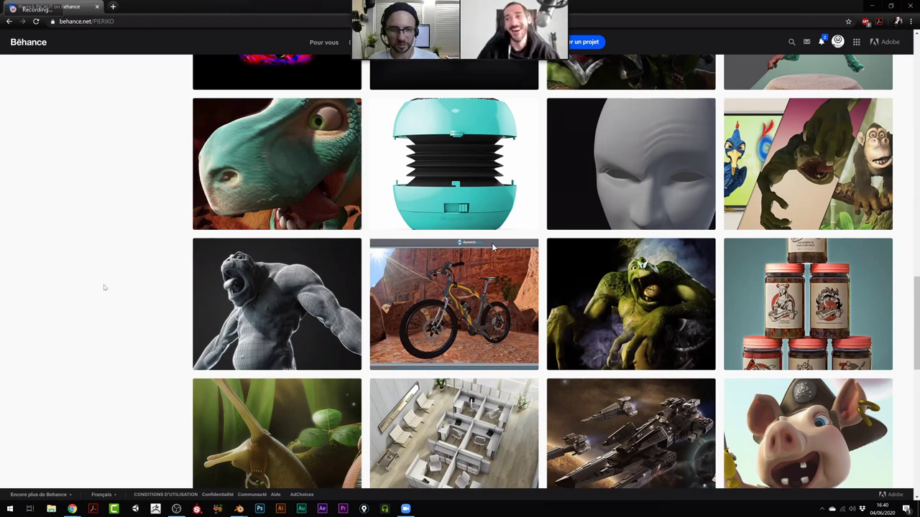
pyautogui.scroll(1, 493, 247)
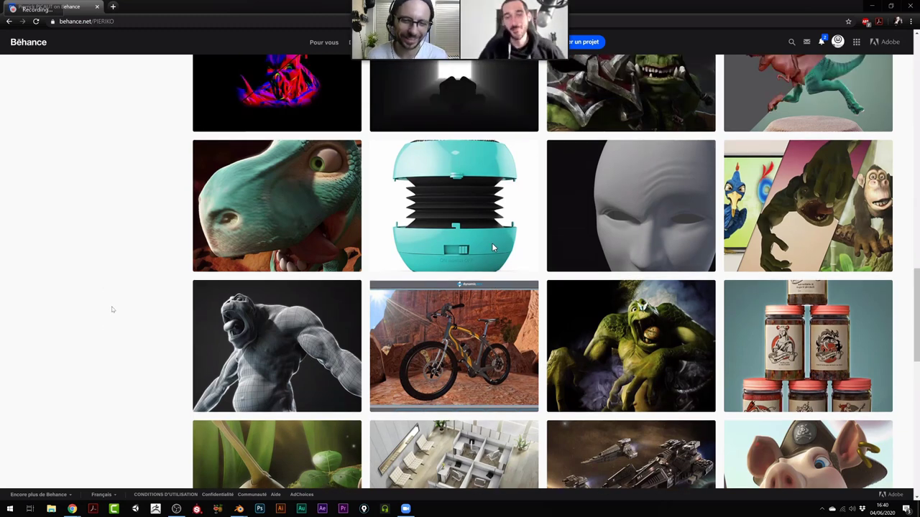
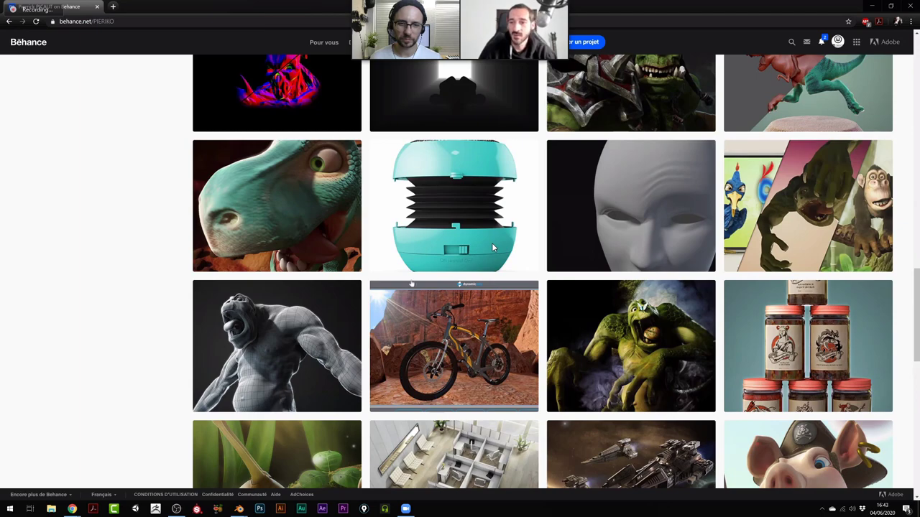
# Open the bald-face Head wrinkles simulation tutorial project and play its embedded YouTube video.
pyautogui.click(625, 198)
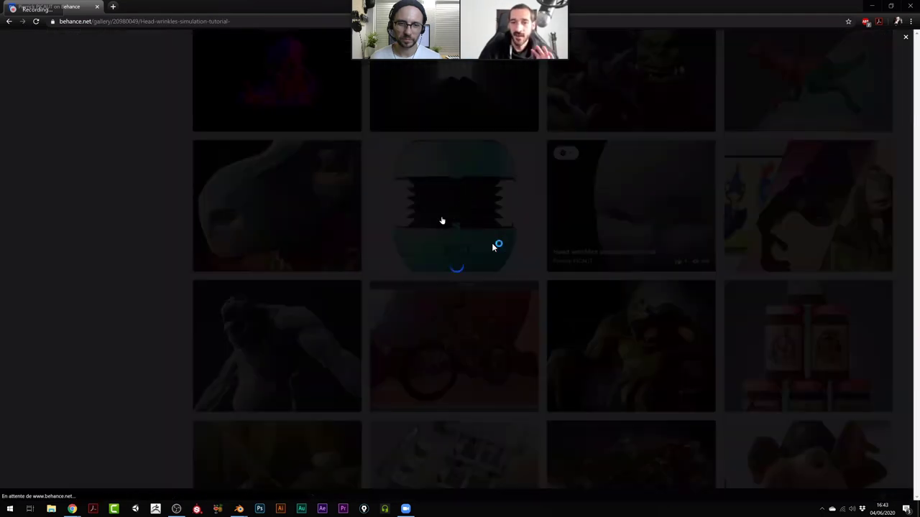
pyautogui.click(455, 189)
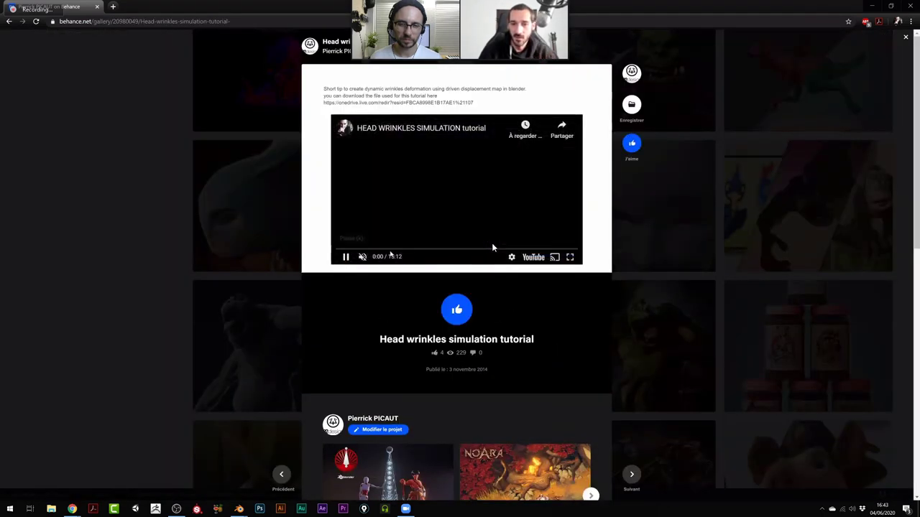
pyautogui.click(569, 257)
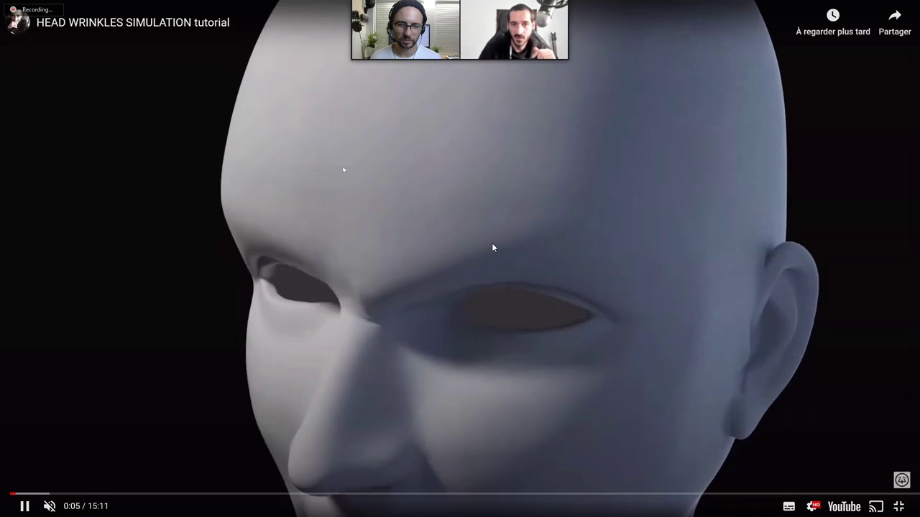
pyautogui.click(25, 507)
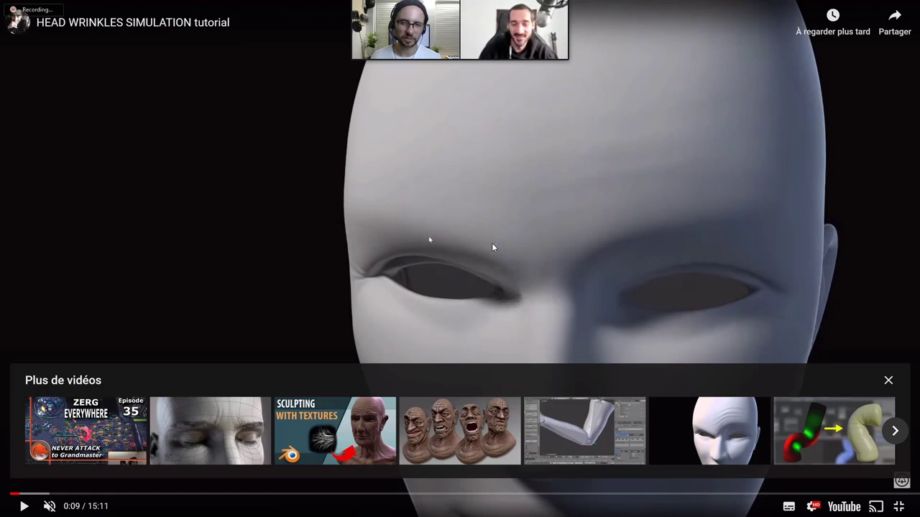
pyautogui.click(25, 506)
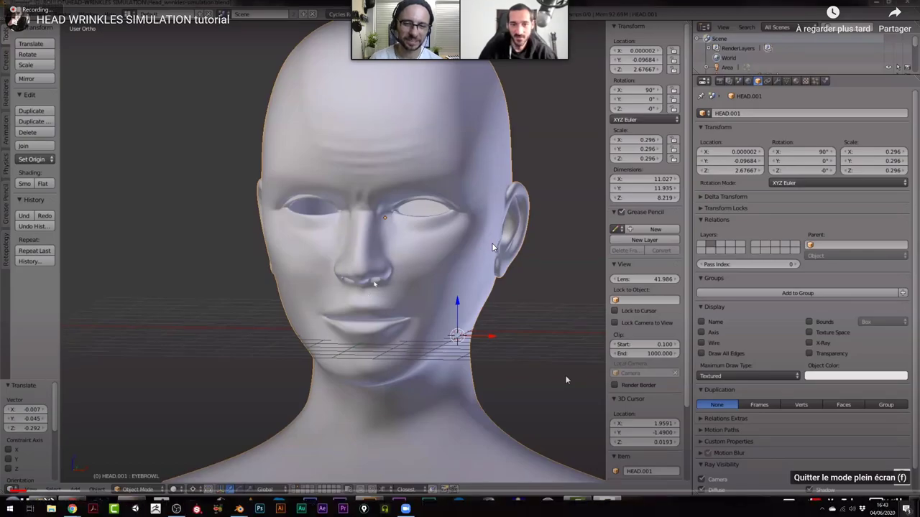
# Exit full screen, close the wrinkles tutorial project and scroll back up the portfolio grid.
pyautogui.click(898, 506)
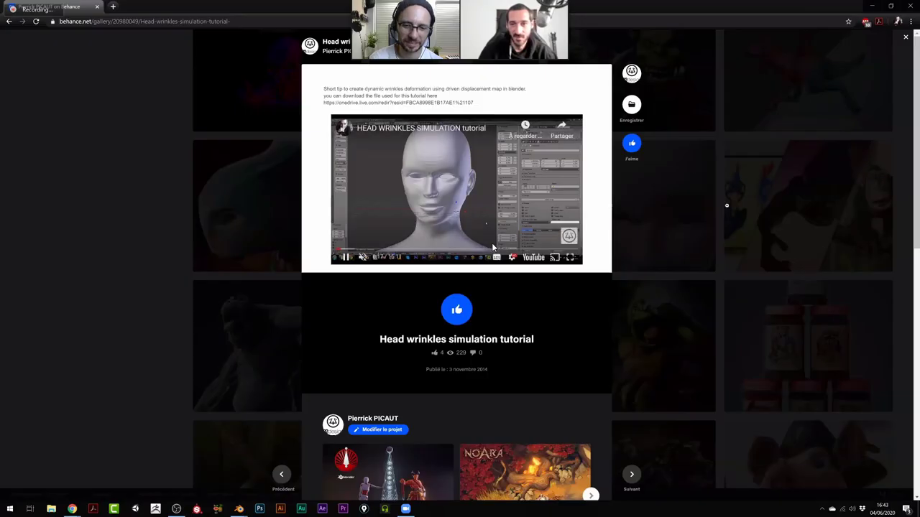
pyautogui.click(777, 252)
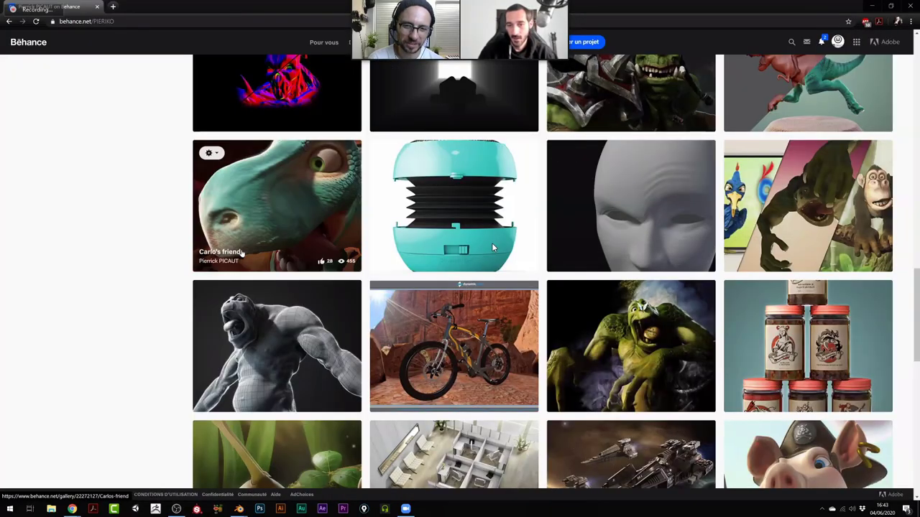
pyautogui.scroll(3, 493, 248)
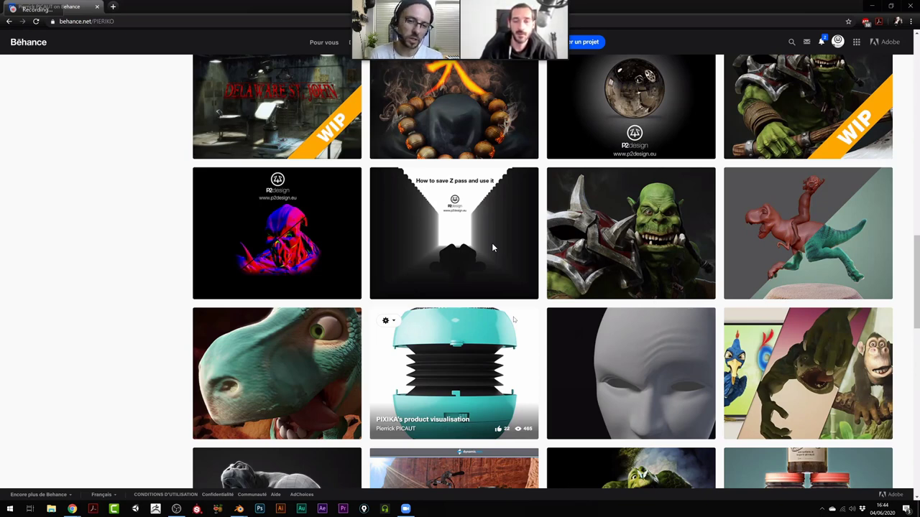
pyautogui.click(493, 248)
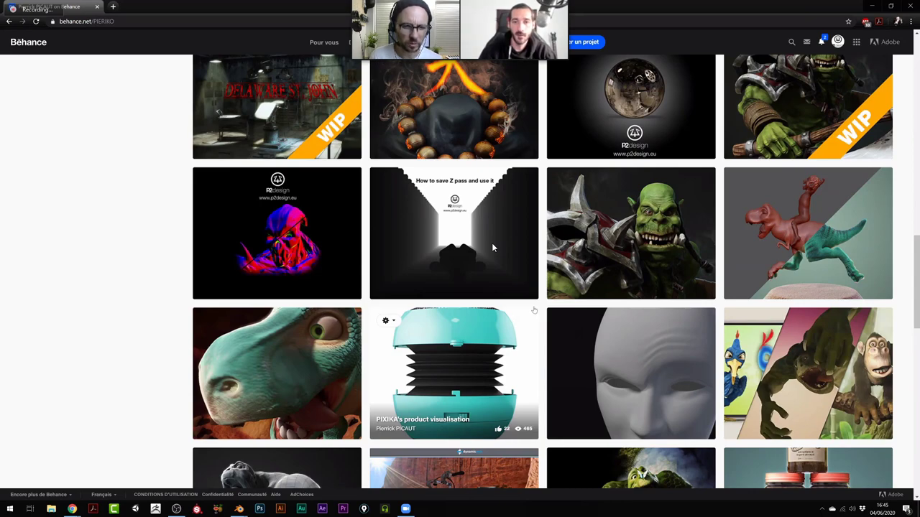
# Browse up and down through the artist's project thumbnail grid.
pyautogui.scroll(1, 493, 248)
pyautogui.scroll(3, 493, 248)
pyautogui.scroll(2, 493, 248)
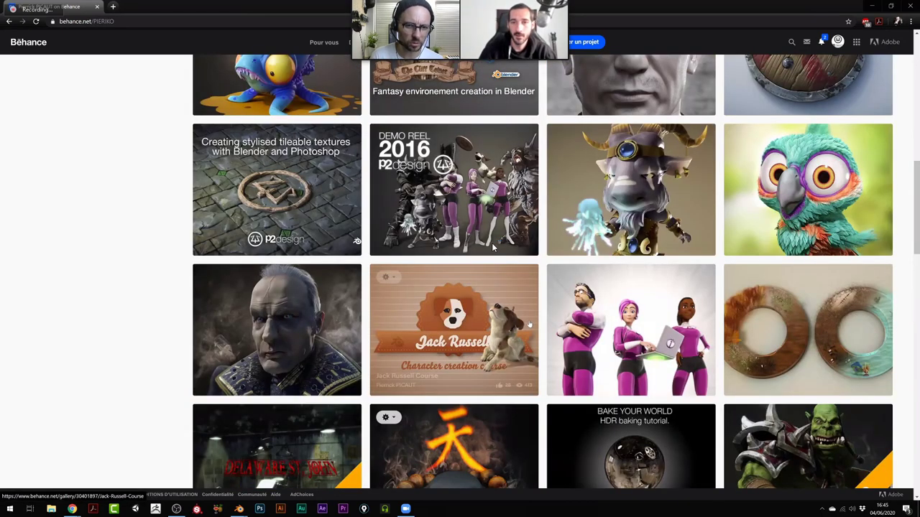
pyautogui.scroll(5, 493, 248)
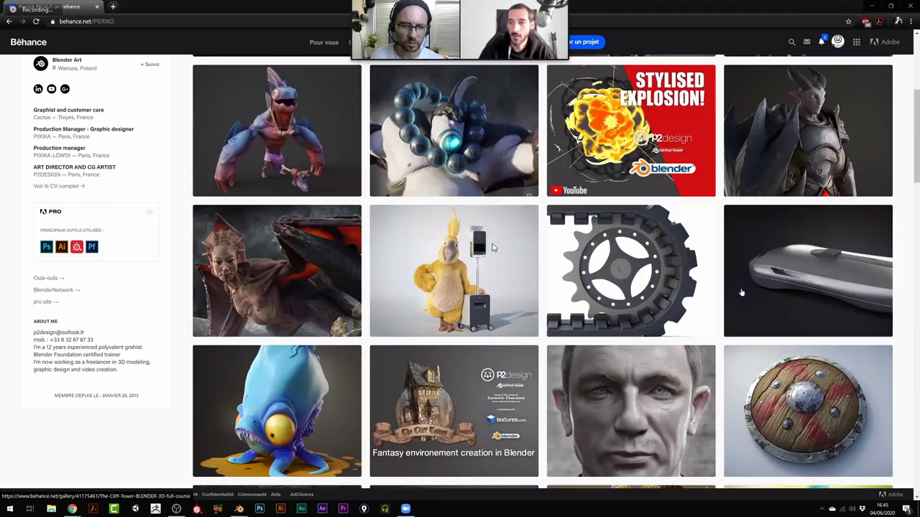
pyautogui.scroll(2, 493, 248)
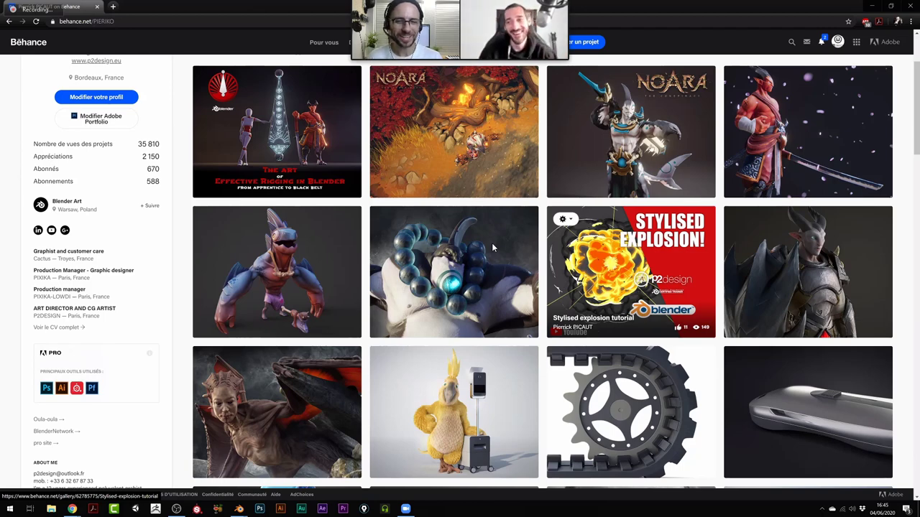
pyautogui.scroll(-3, 493, 247)
pyautogui.scroll(-3, 493, 247)
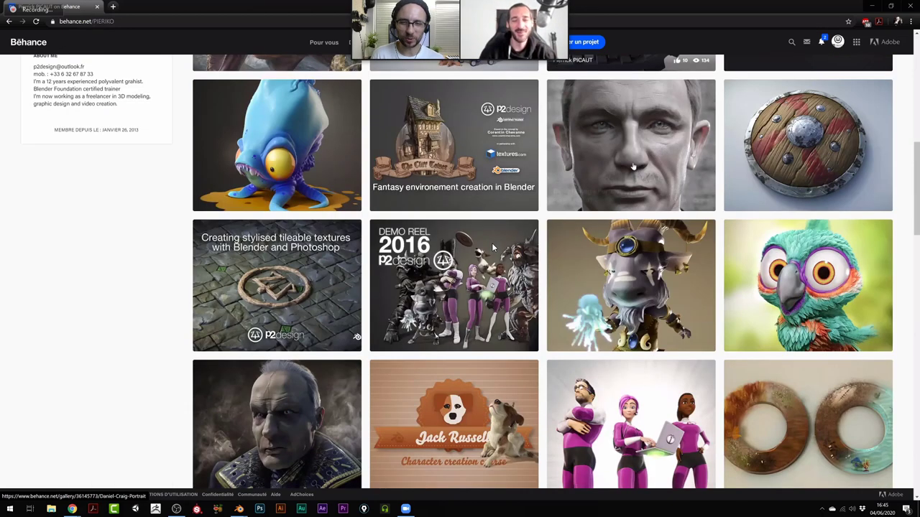
pyautogui.scroll(-4, 493, 247)
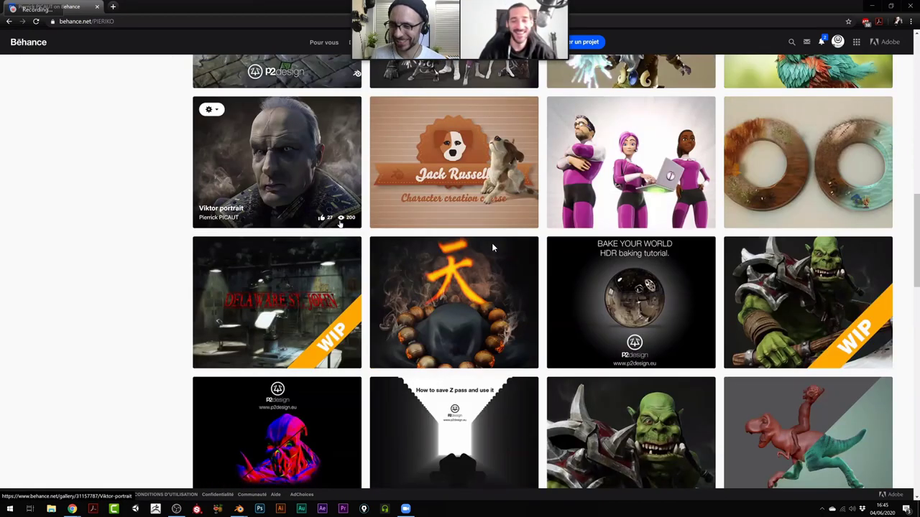
pyautogui.scroll(1, 493, 247)
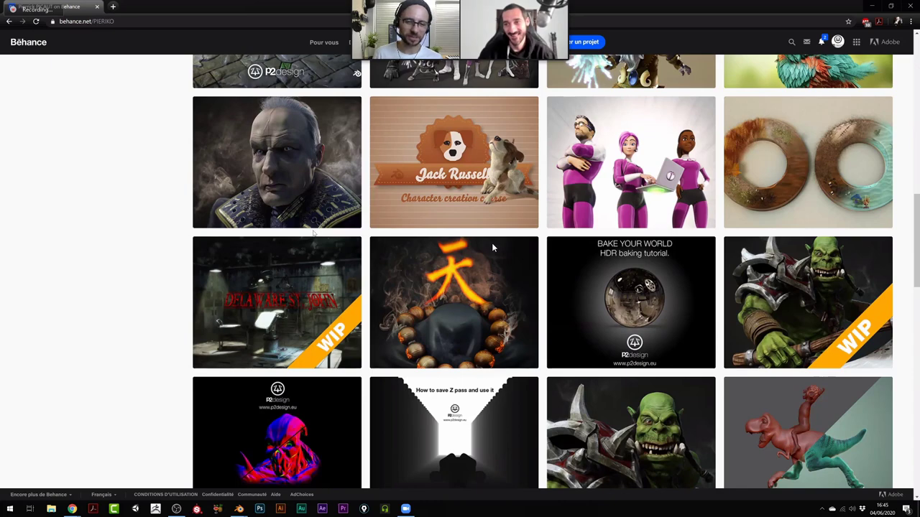
pyautogui.scroll(1, 493, 247)
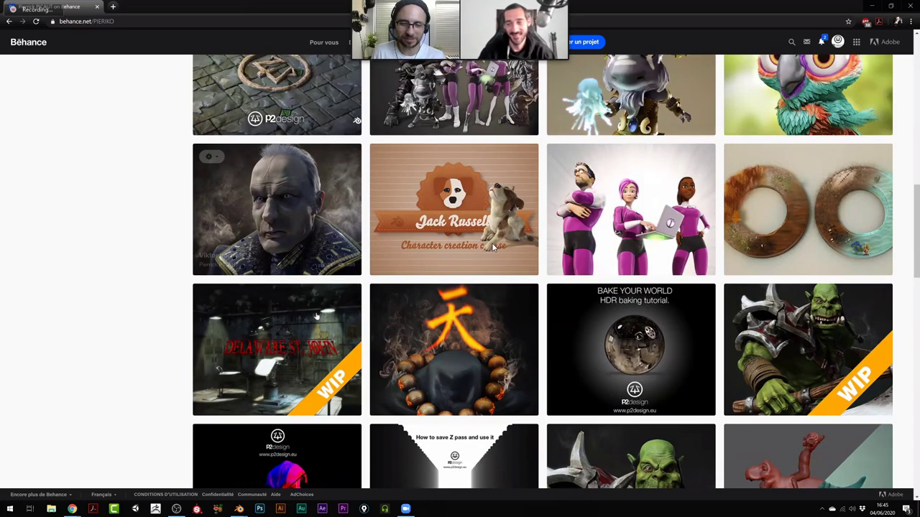
pyautogui.scroll(2, 316, 317)
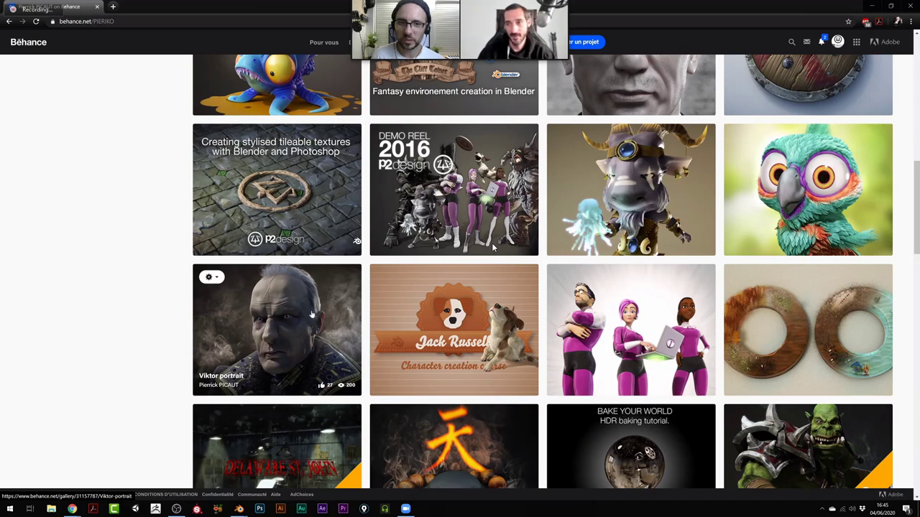
pyautogui.scroll(2, 312, 315)
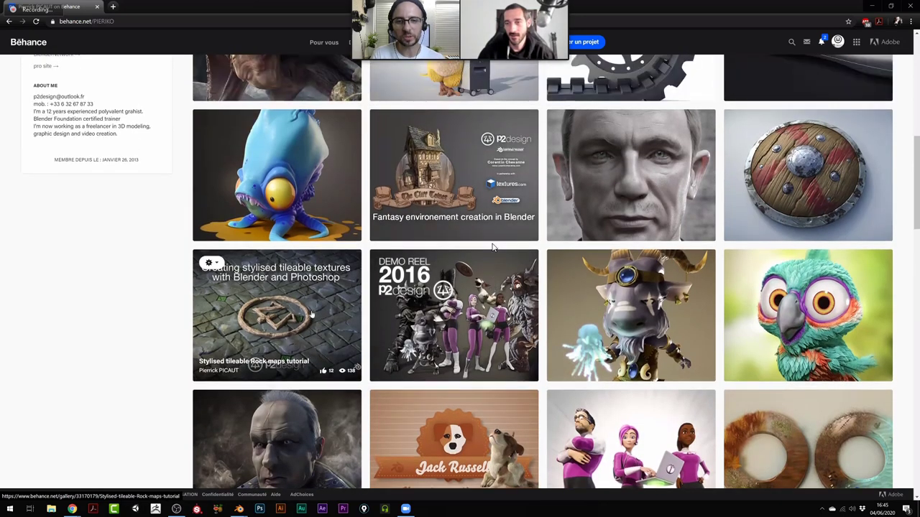
pyautogui.scroll(1, 311, 315)
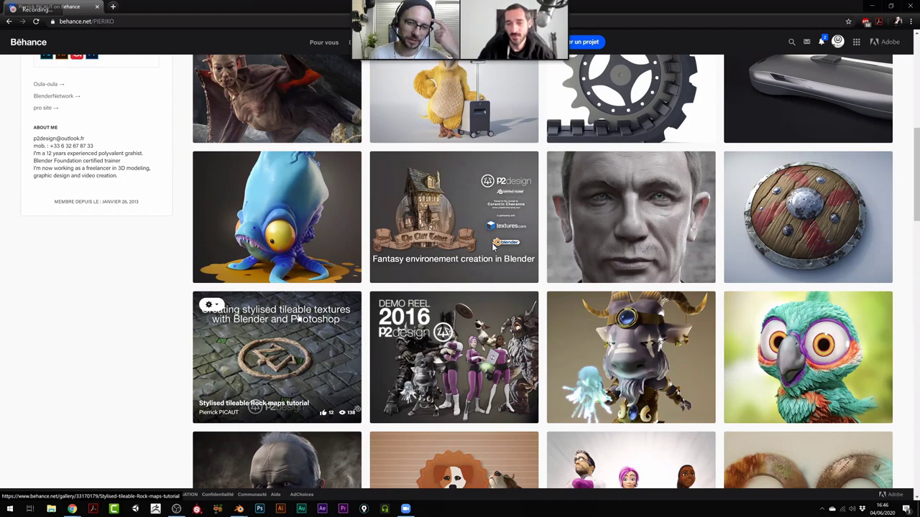
pyautogui.scroll(3, 493, 246)
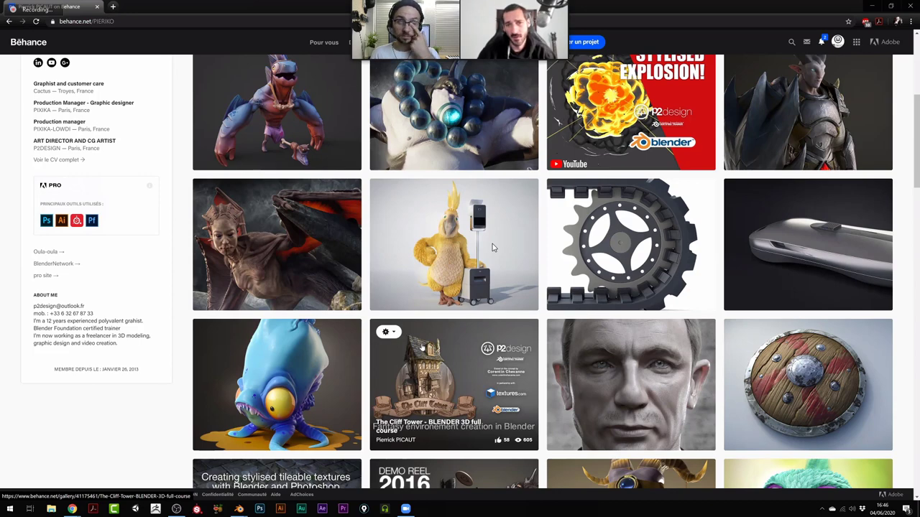
pyautogui.scroll(-2, 493, 247)
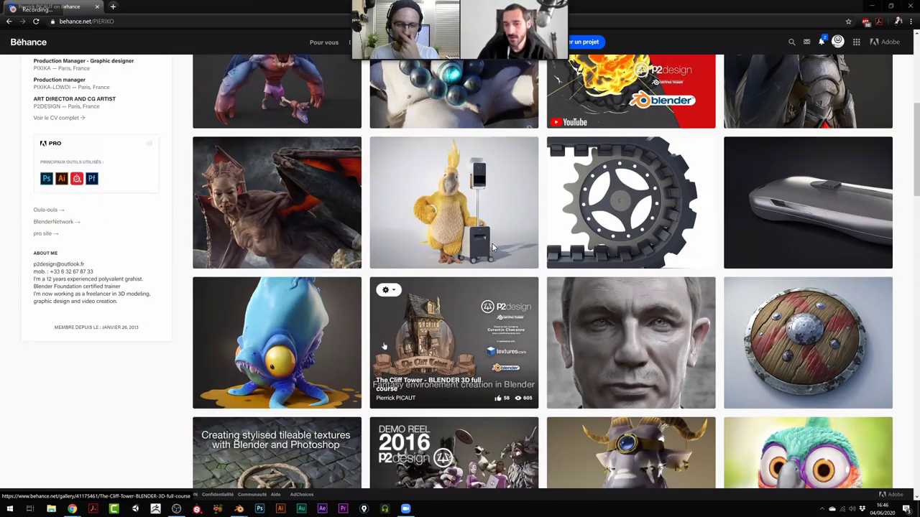
pyautogui.scroll(-1, 493, 247)
pyautogui.scroll(1, 493, 247)
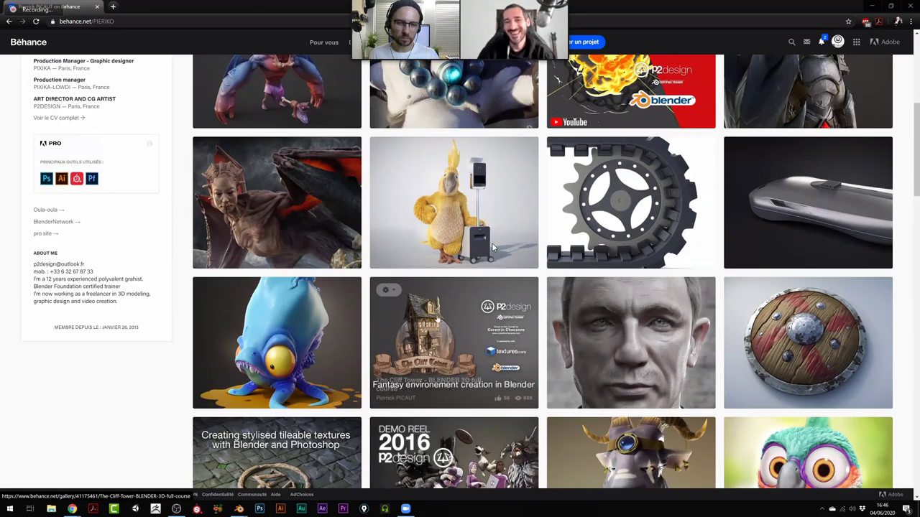
pyautogui.scroll(2, 493, 248)
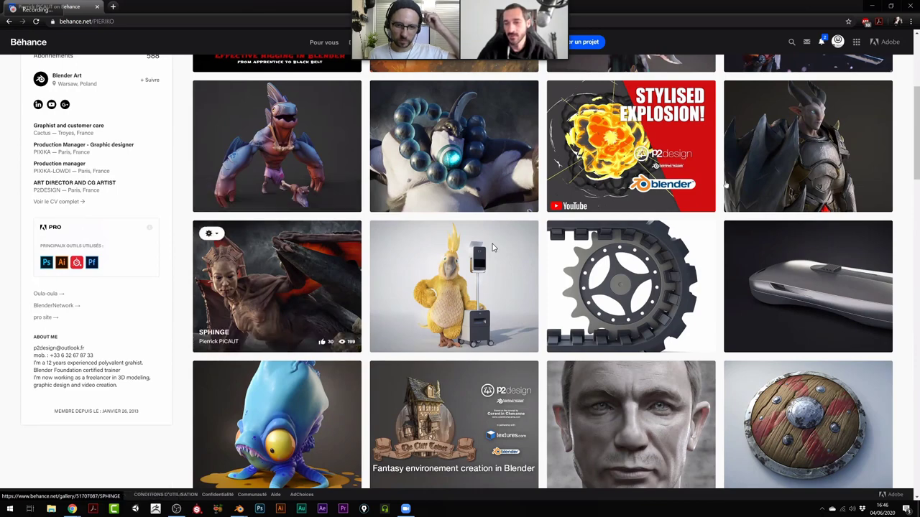
pyautogui.scroll(-2, 493, 247)
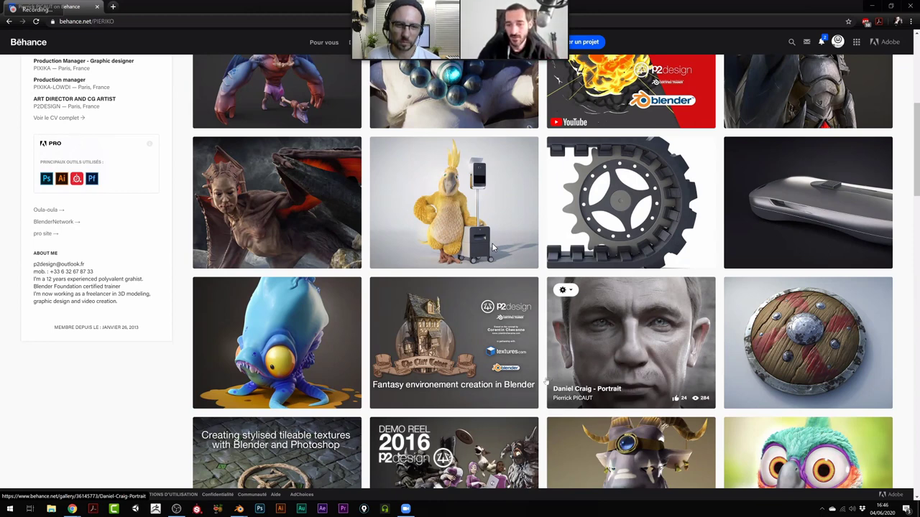
pyautogui.scroll(-2, 493, 248)
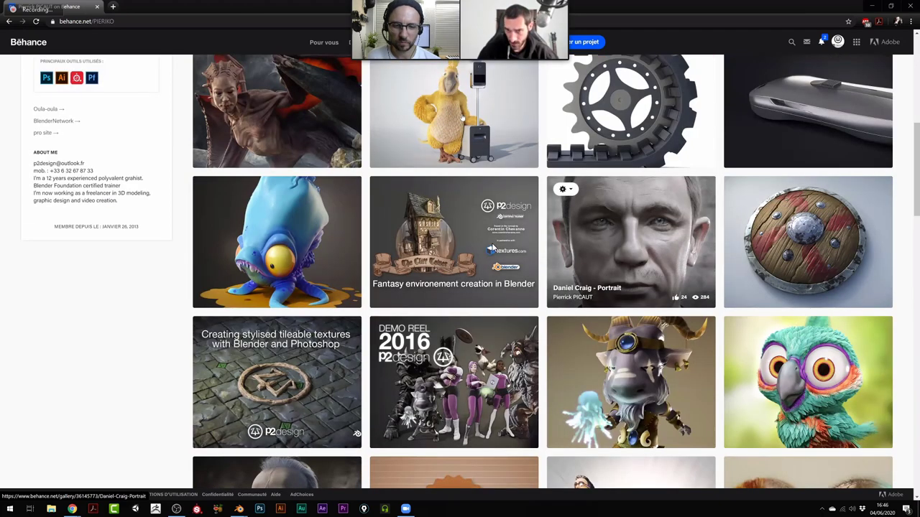
pyautogui.scroll(-3, 493, 248)
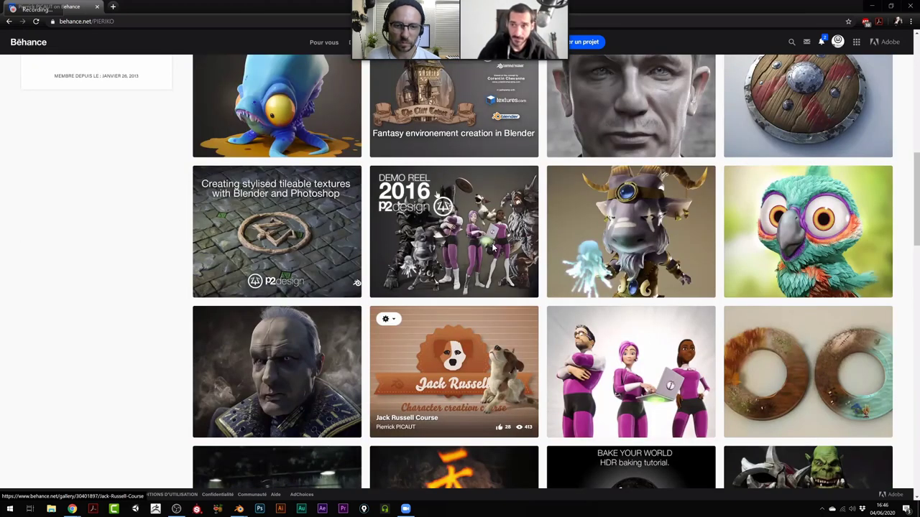
pyautogui.scroll(1, 493, 248)
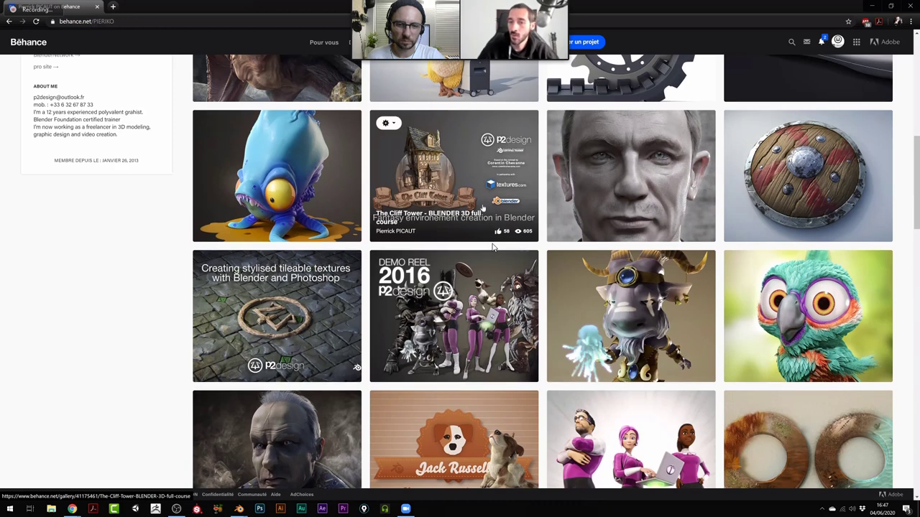
pyautogui.scroll(1, 493, 248)
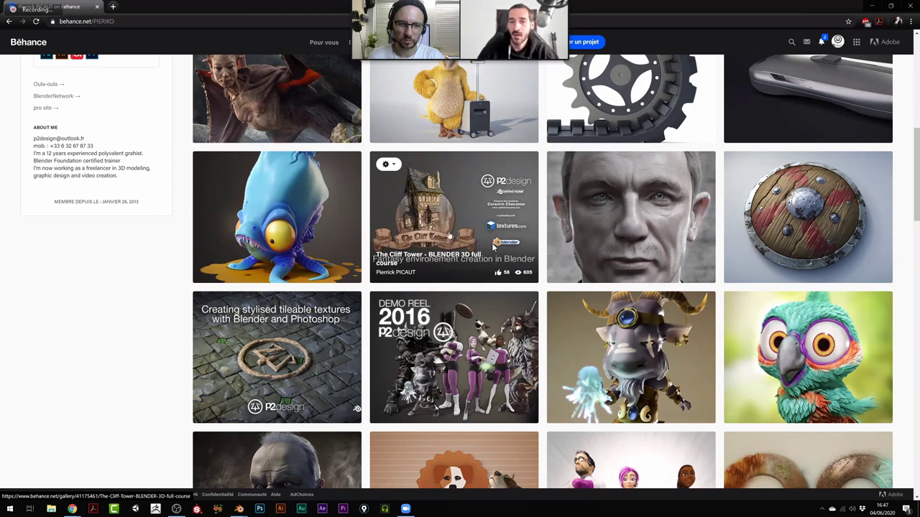
pyautogui.scroll(1, 493, 247)
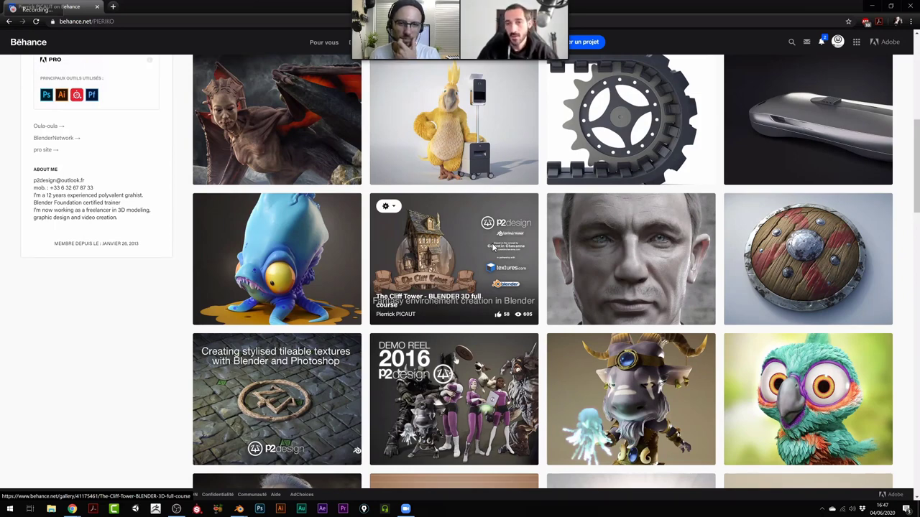
pyautogui.scroll(2, 493, 247)
pyautogui.scroll(2, 493, 247)
pyautogui.scroll(2, 493, 247)
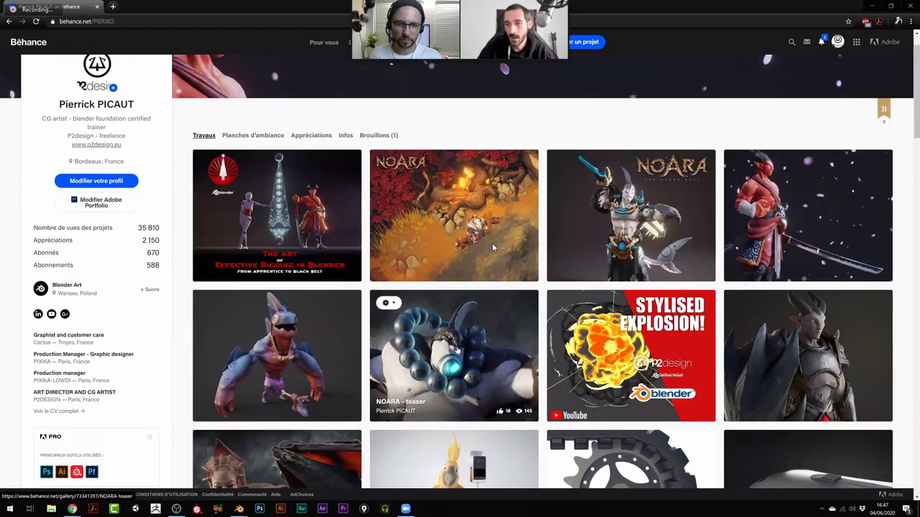
pyautogui.scroll(-1, 493, 247)
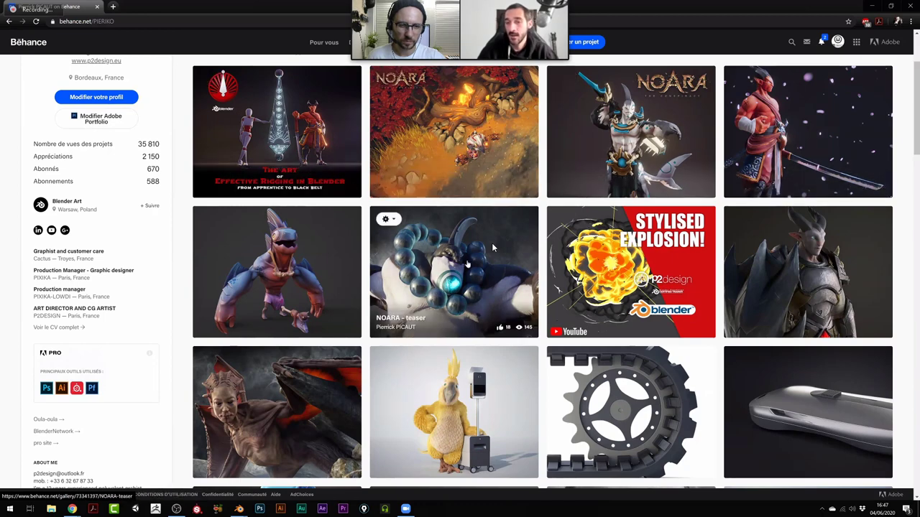
pyautogui.scroll(-2, 493, 248)
pyautogui.scroll(-3, 493, 248)
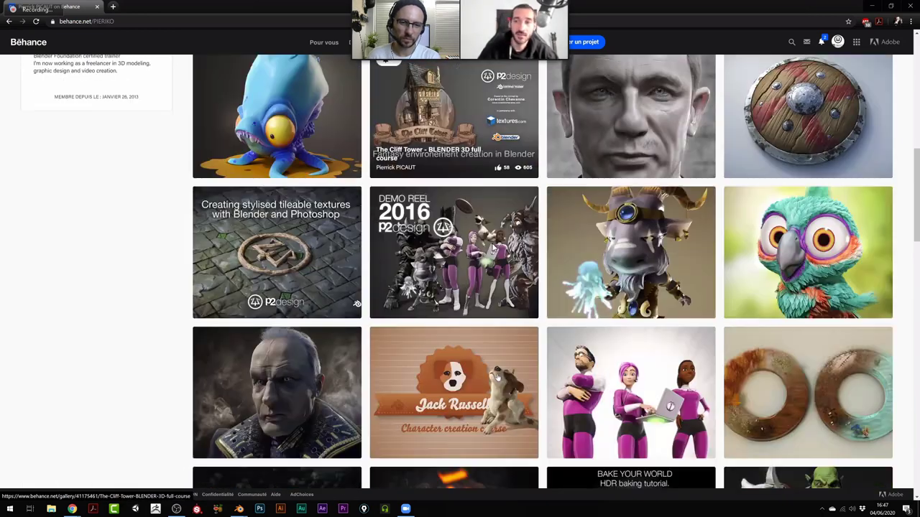
pyautogui.scroll(-1, 493, 248)
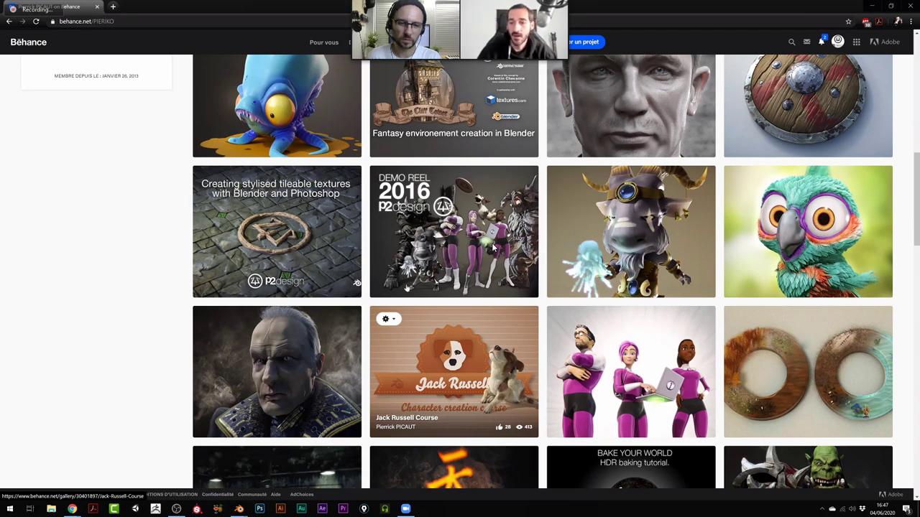
pyautogui.scroll(-2, 493, 248)
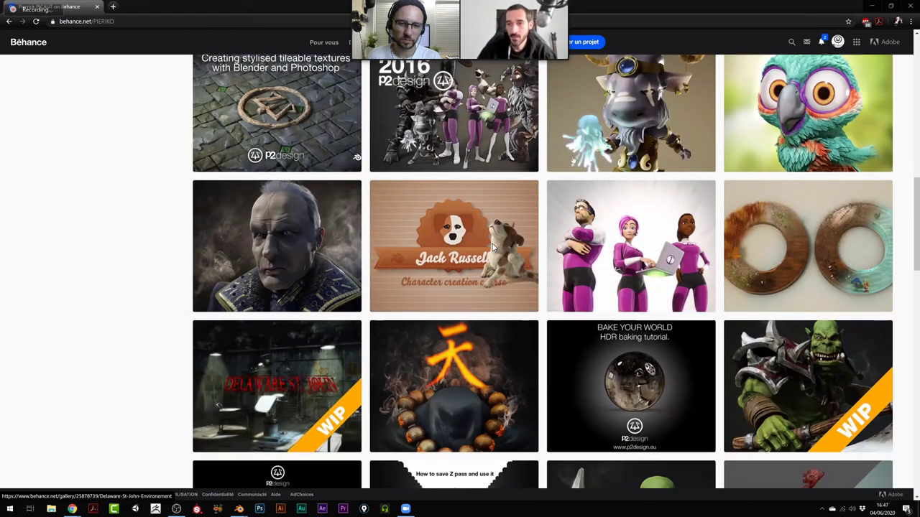
pyautogui.moveTo(493, 248)
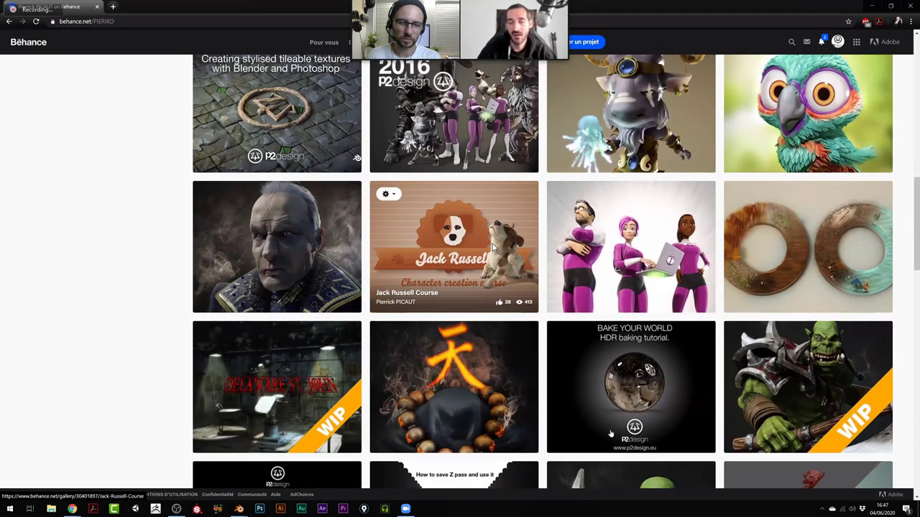
pyautogui.scroll(1, 493, 247)
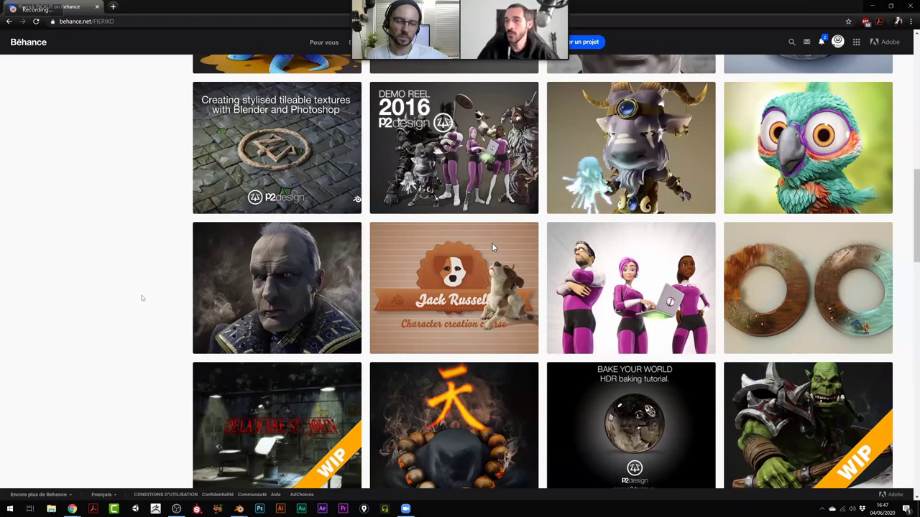
pyautogui.scroll(1, 493, 247)
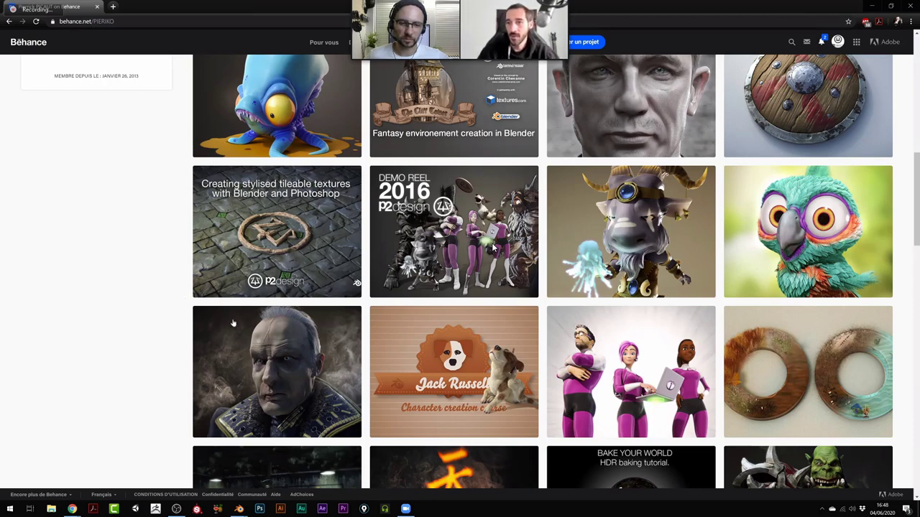
pyautogui.scroll(1, 493, 248)
pyautogui.scroll(3, 493, 248)
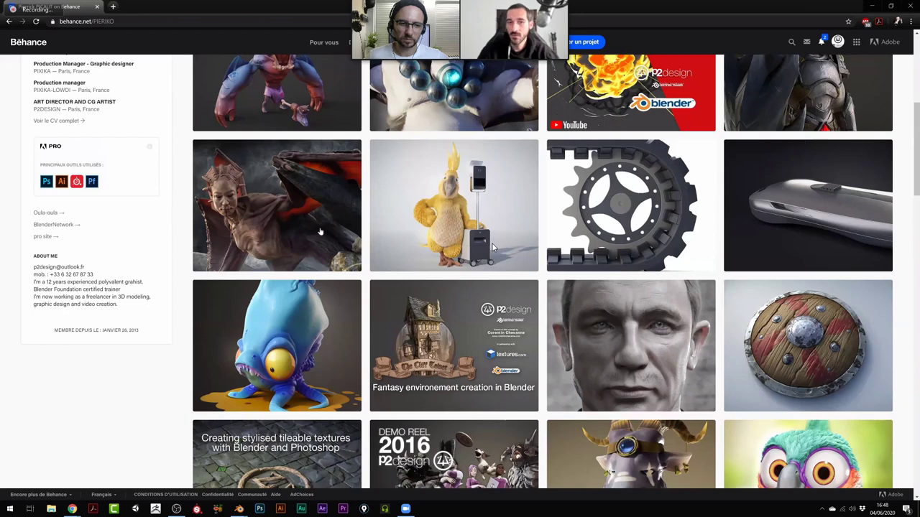
pyautogui.scroll(3, 493, 247)
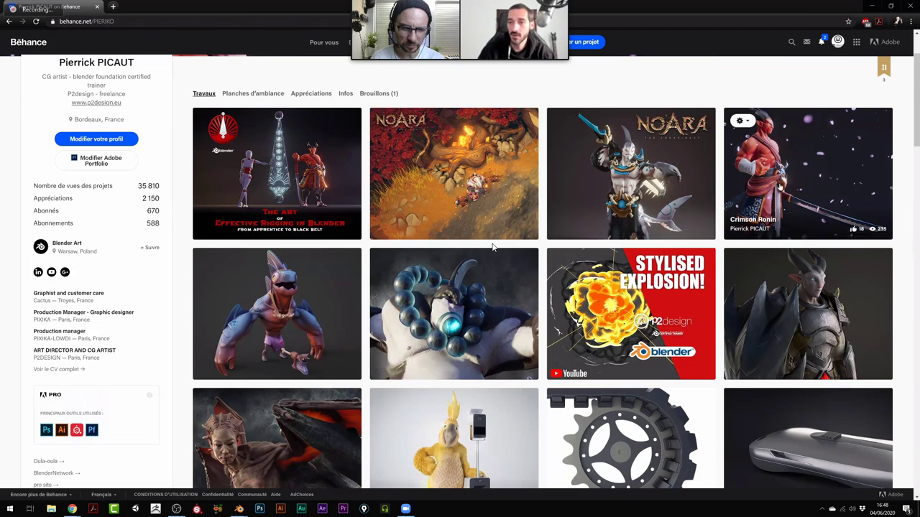
# Open Crimson Ronin and the rigging course in new tabs, then play the Crimson Ronin video.
pyautogui.rightClick(792, 189)
pyautogui.click(802, 190)
pyautogui.rightClick(317, 161)
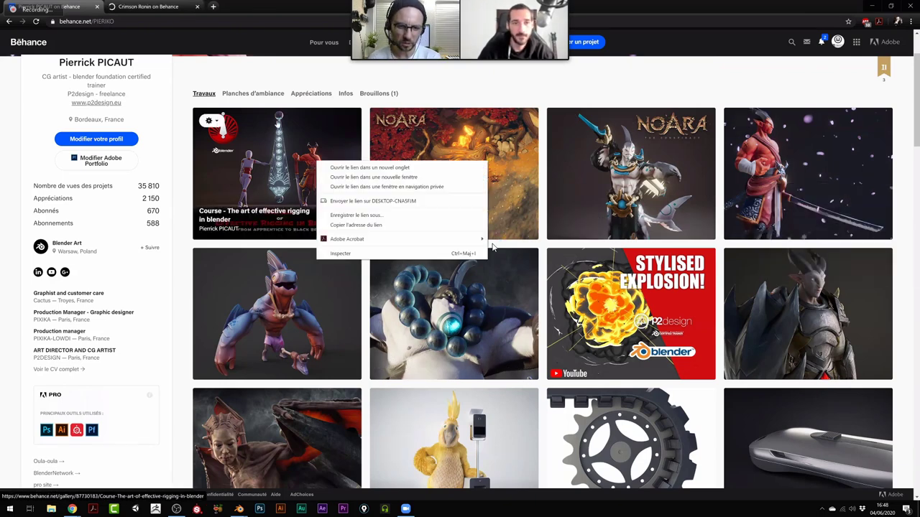
pyautogui.click(356, 166)
pyautogui.hotkey('ctrl', 'Tab')
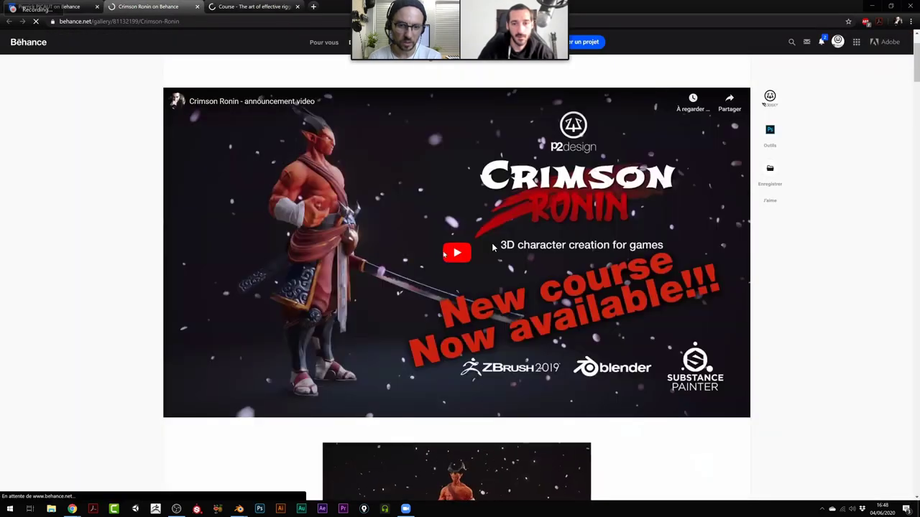
pyautogui.click(493, 248)
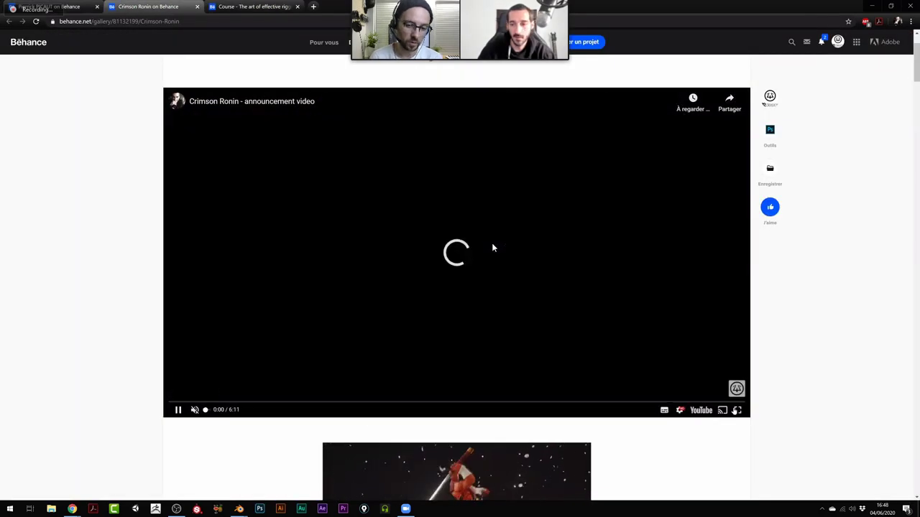
# Watch the Crimson Ronin announcement full screen, pause it at 0:42 and exit full screen.
pyautogui.click(737, 410)
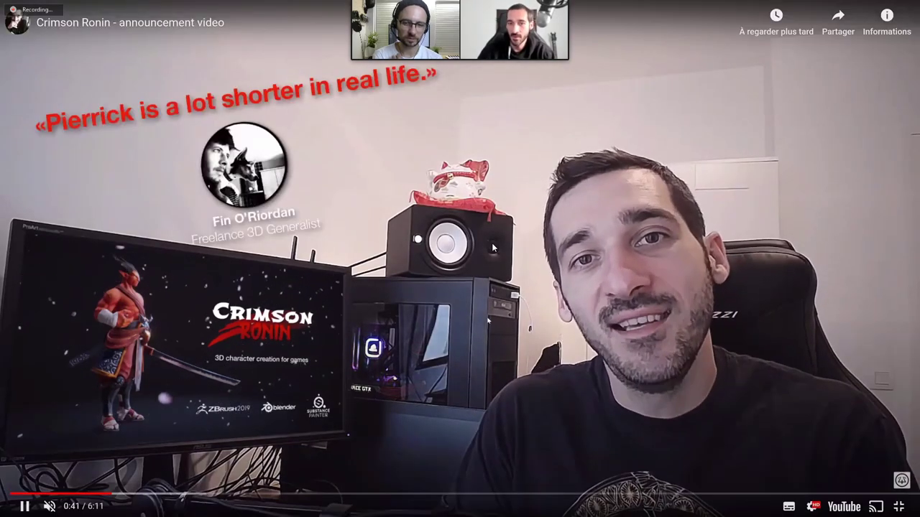
pyautogui.click(492, 248)
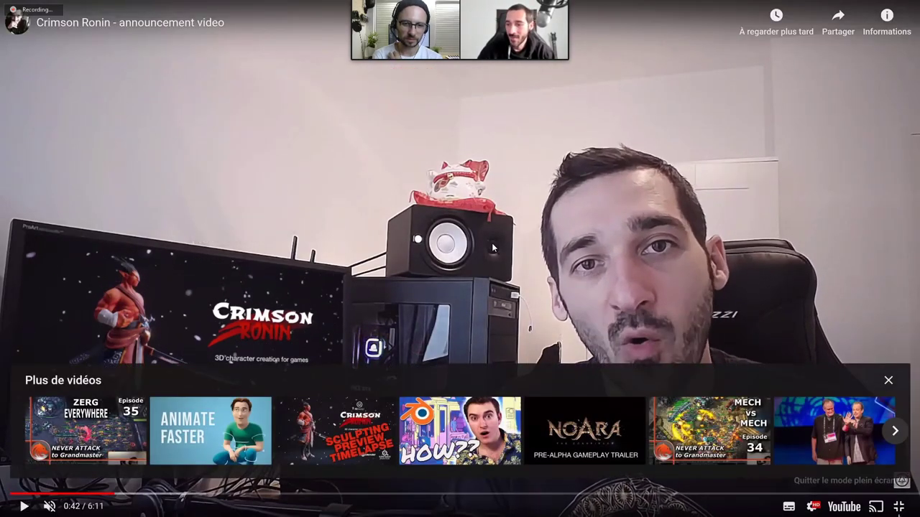
pyautogui.press('Escape')
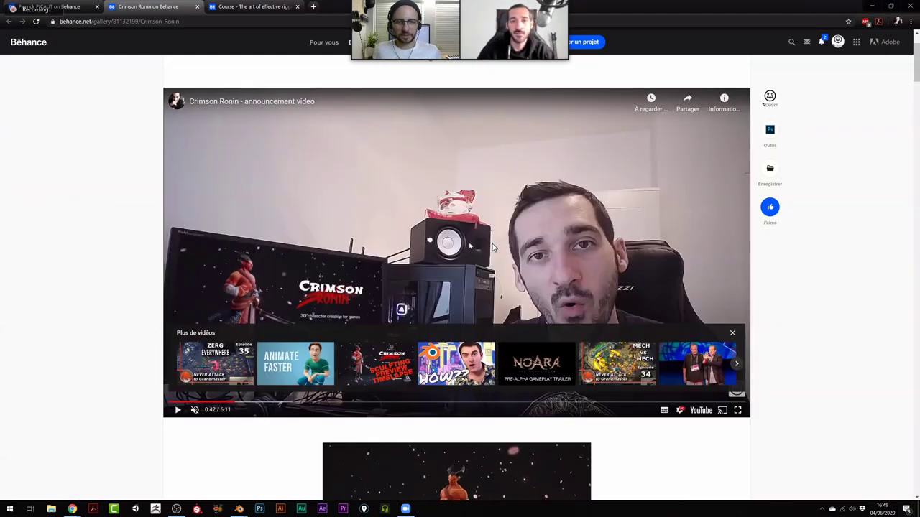
pyautogui.scroll(-4, 493, 248)
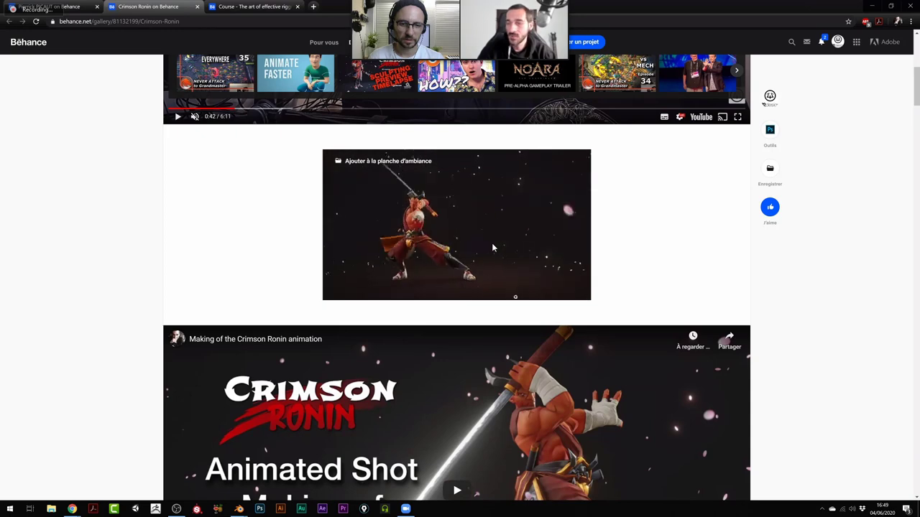
pyautogui.scroll(-1, 492, 248)
pyautogui.scroll(-1, 492, 248)
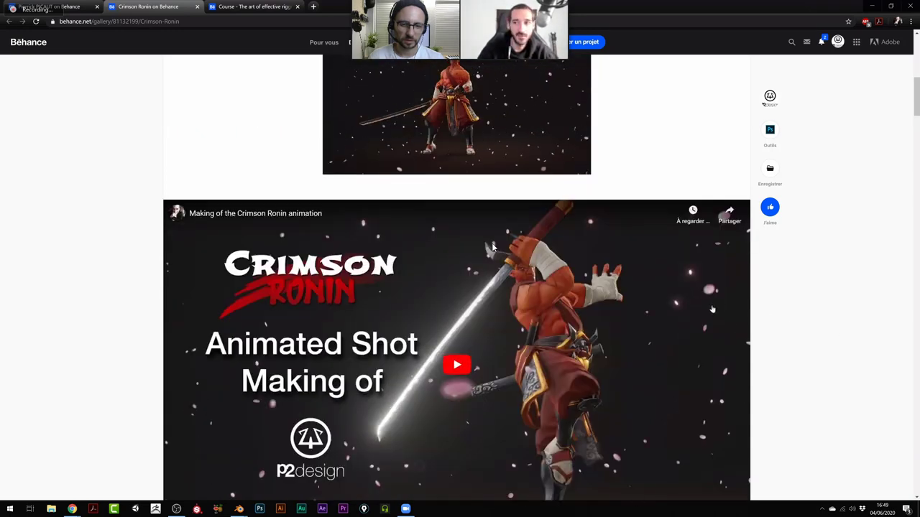
pyautogui.scroll(2, 492, 248)
pyautogui.scroll(1, 492, 248)
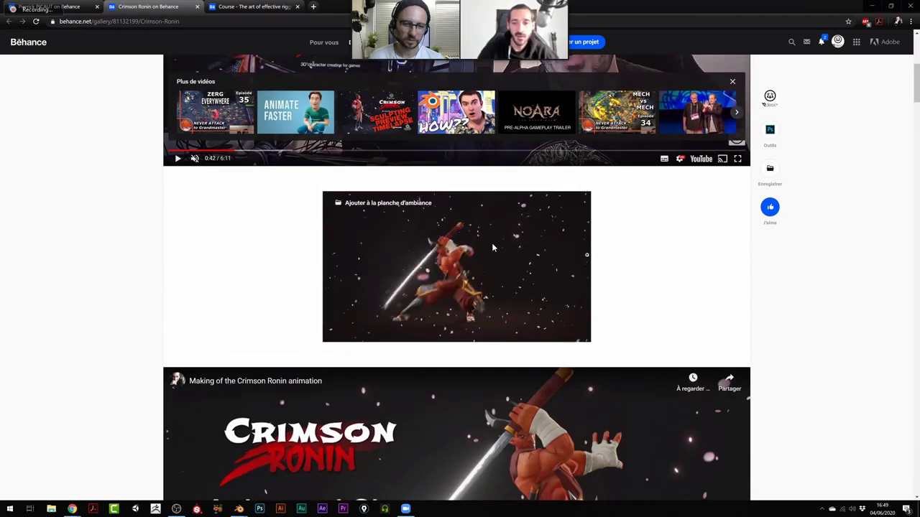
pyautogui.scroll(2, 492, 248)
pyautogui.scroll(-3, 493, 246)
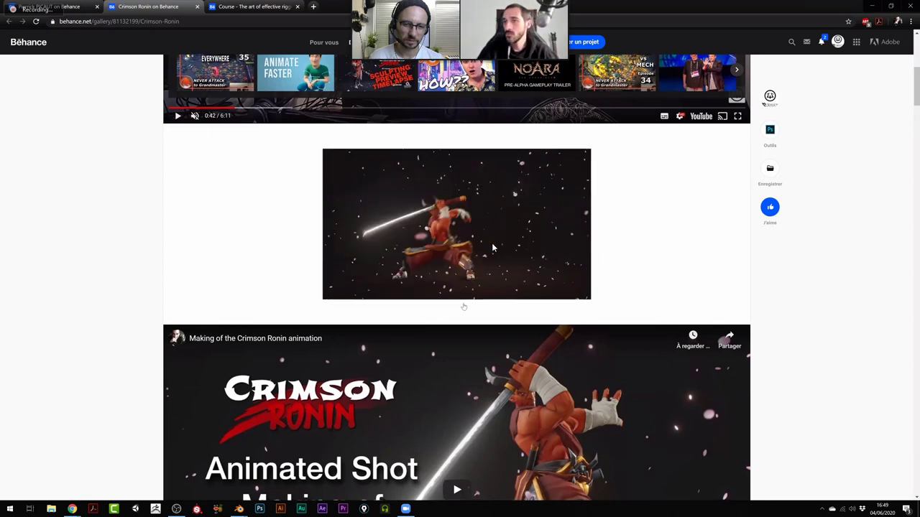
pyautogui.scroll(-2, 492, 247)
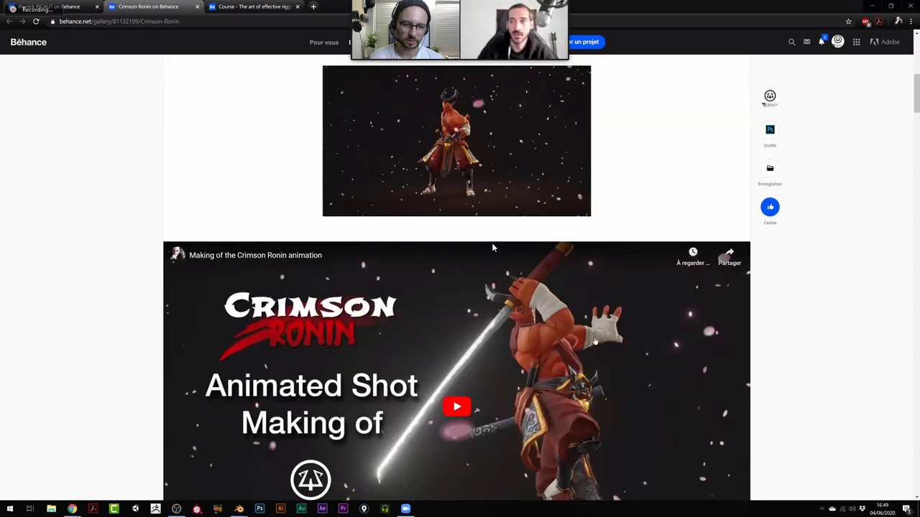
pyautogui.scroll(-1, 492, 246)
pyautogui.scroll(3, 492, 247)
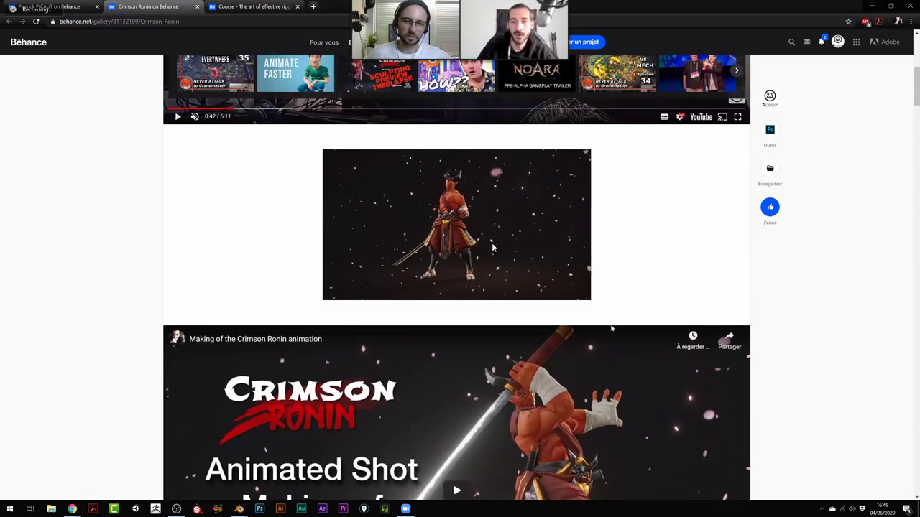
pyautogui.moveTo(493, 248)
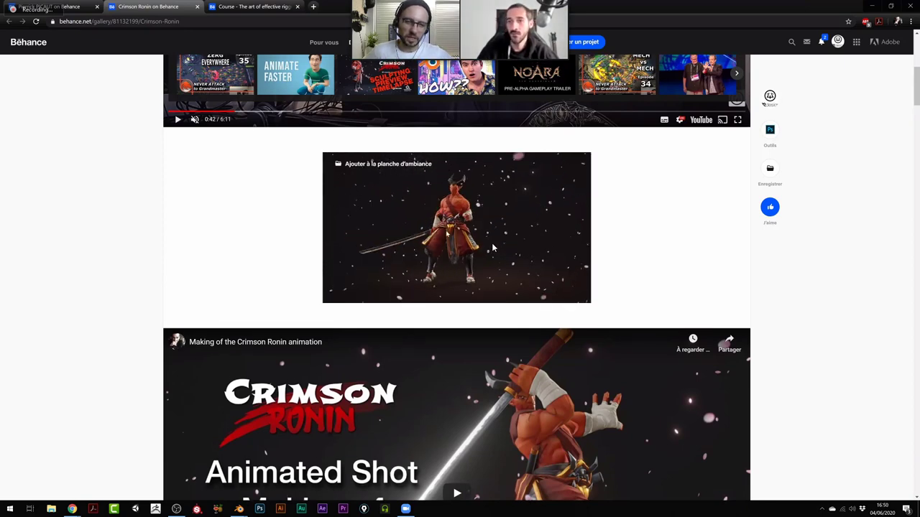
pyautogui.scroll(2, 491, 245)
pyautogui.scroll(2, 616, 340)
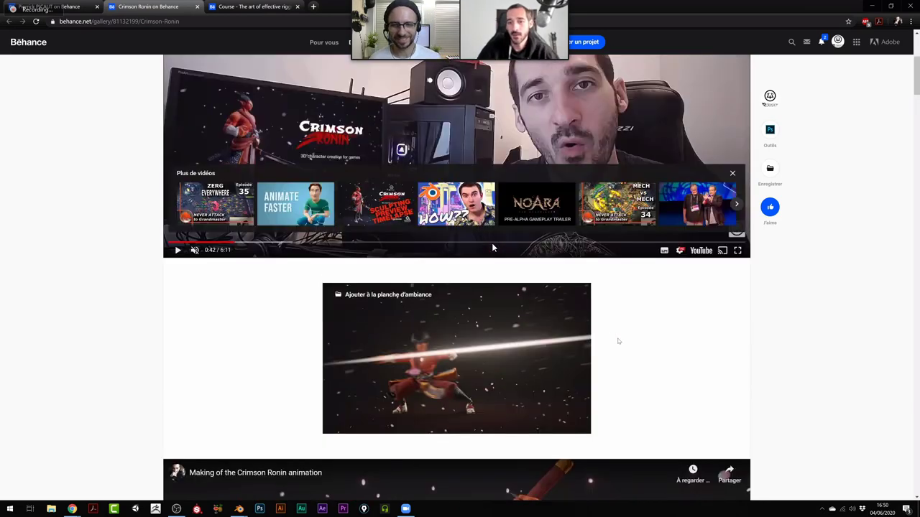
pyautogui.scroll(-2, 622, 338)
pyautogui.scroll(-9, 493, 248)
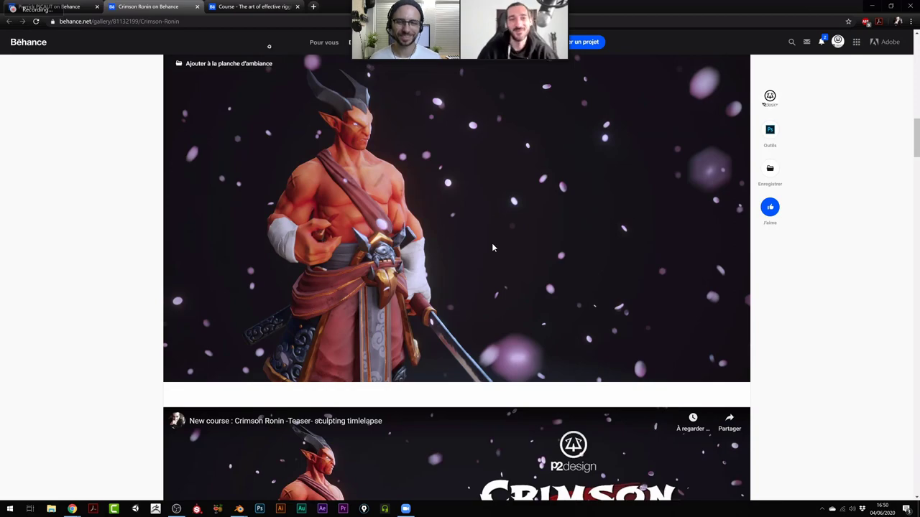
pyautogui.scroll(-4, 492, 248)
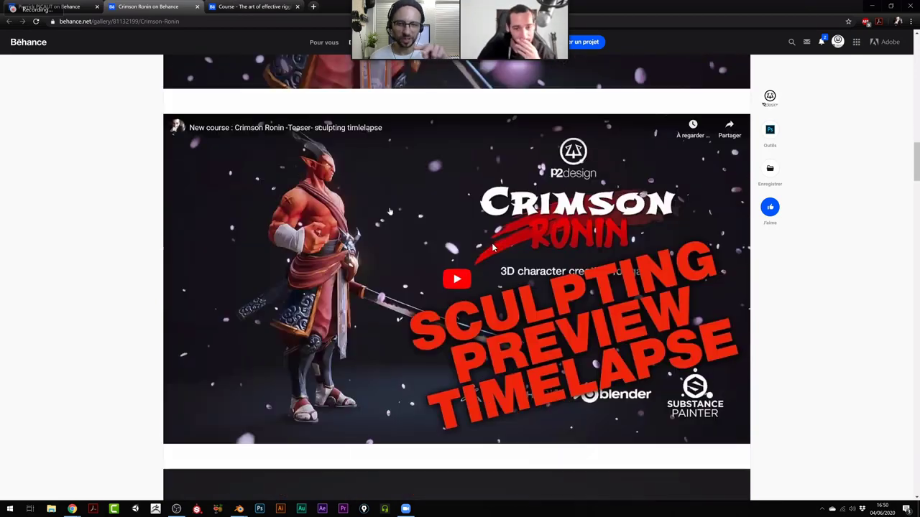
pyautogui.scroll(-6, 492, 248)
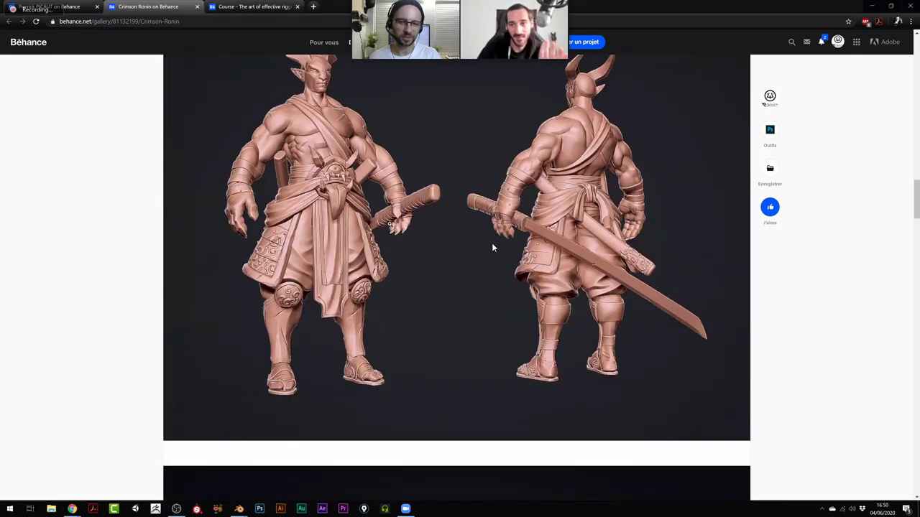
pyautogui.scroll(1, 493, 248)
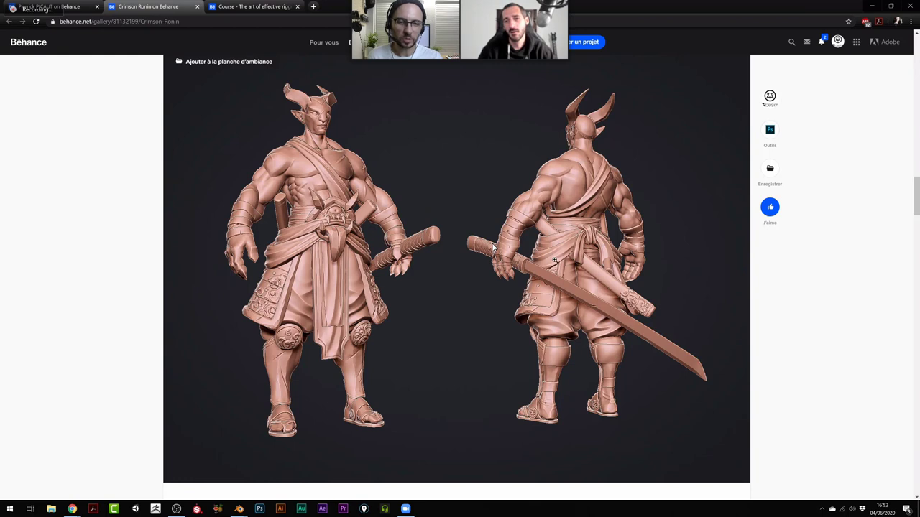
pyautogui.click(493, 246)
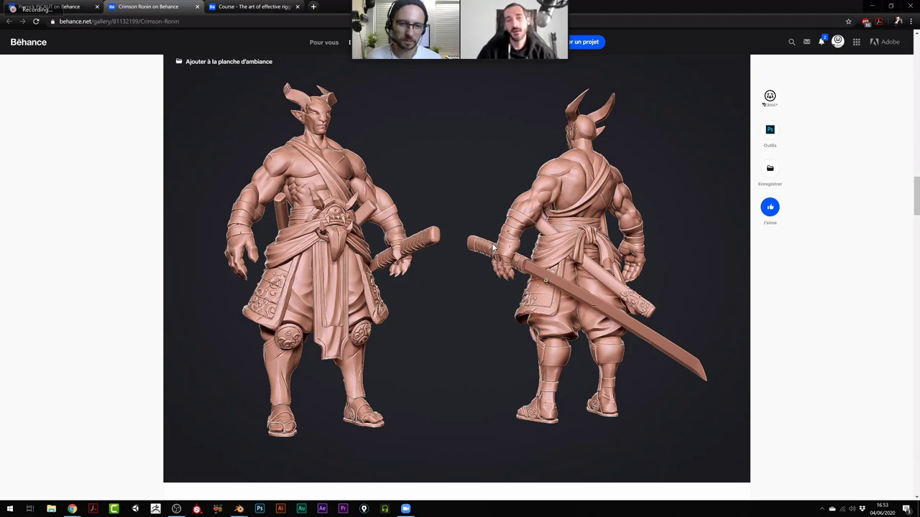
pyautogui.scroll(5, 493, 247)
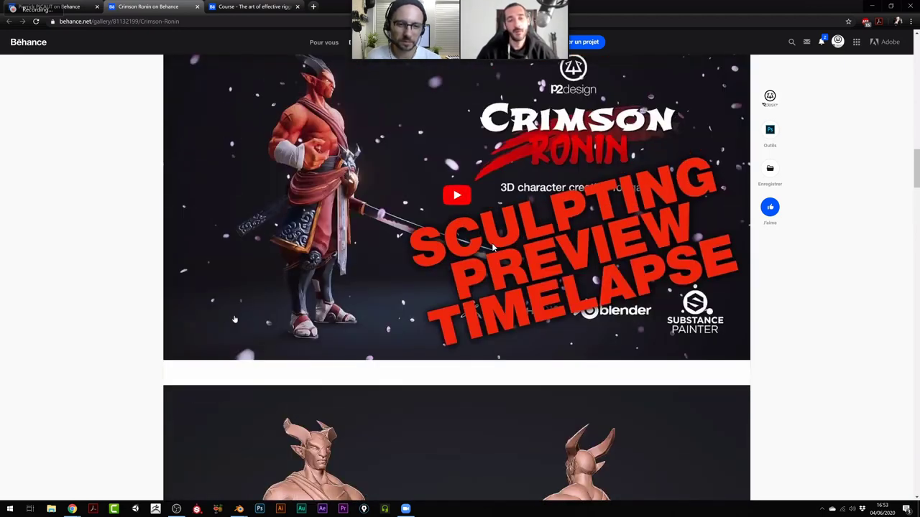
# Switch back to the artist's profile tab and scroll through the project thumbnail grid.
pyautogui.hotkey('ctrl', 'shift', 'Tab')
pyautogui.scroll(-1, 492, 246)
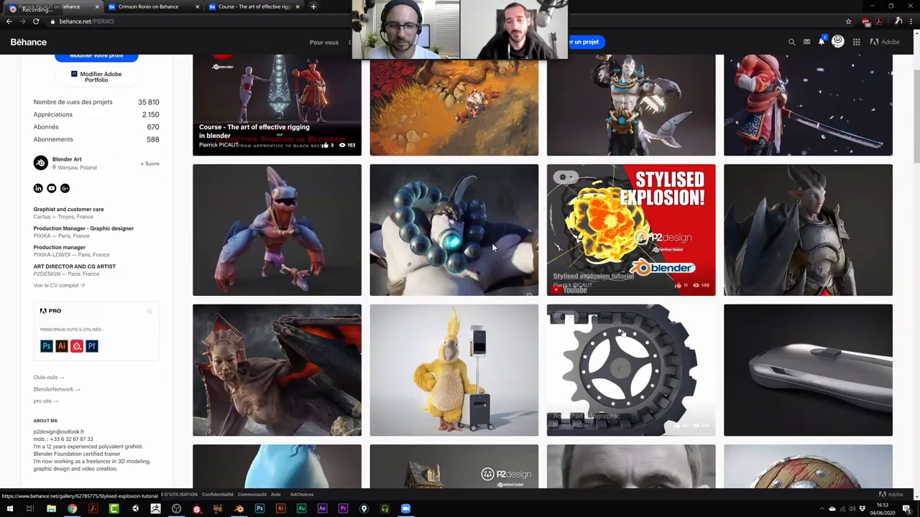
pyautogui.scroll(-2, 493, 247)
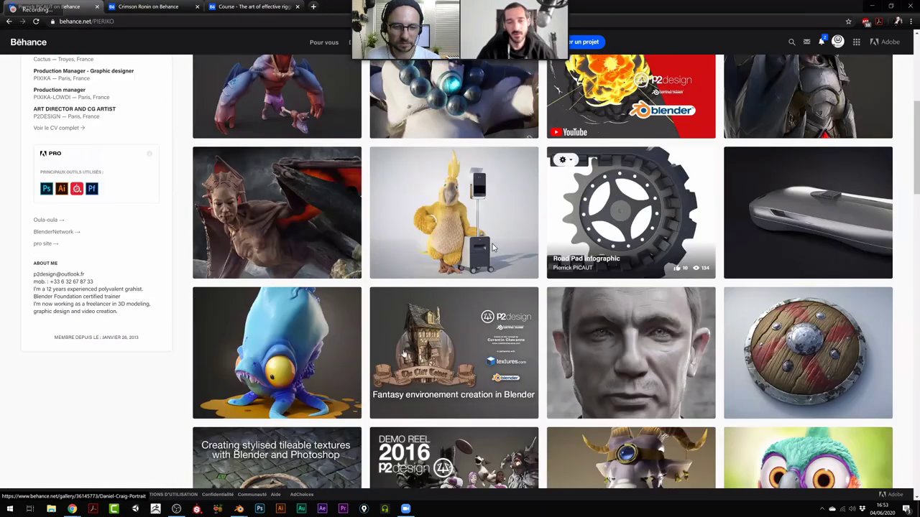
pyautogui.scroll(-2, 493, 246)
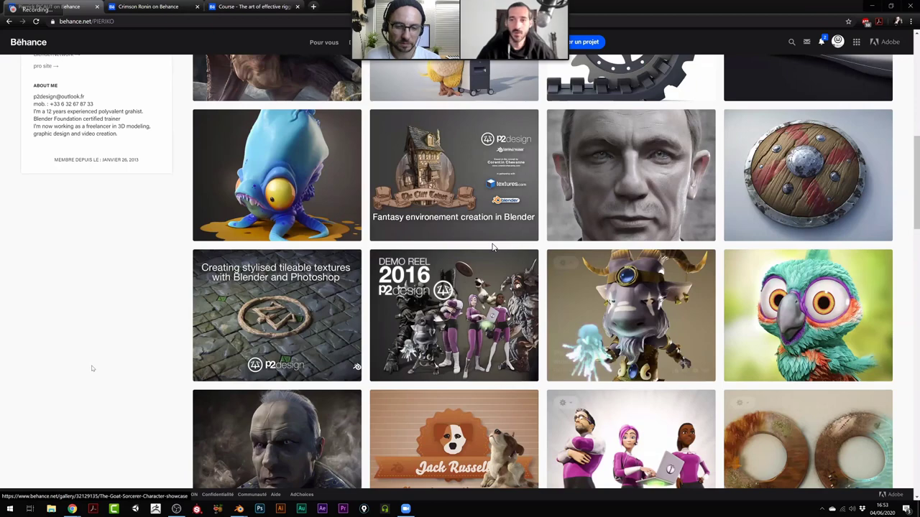
pyautogui.scroll(-3, 493, 246)
pyautogui.scroll(2, 492, 246)
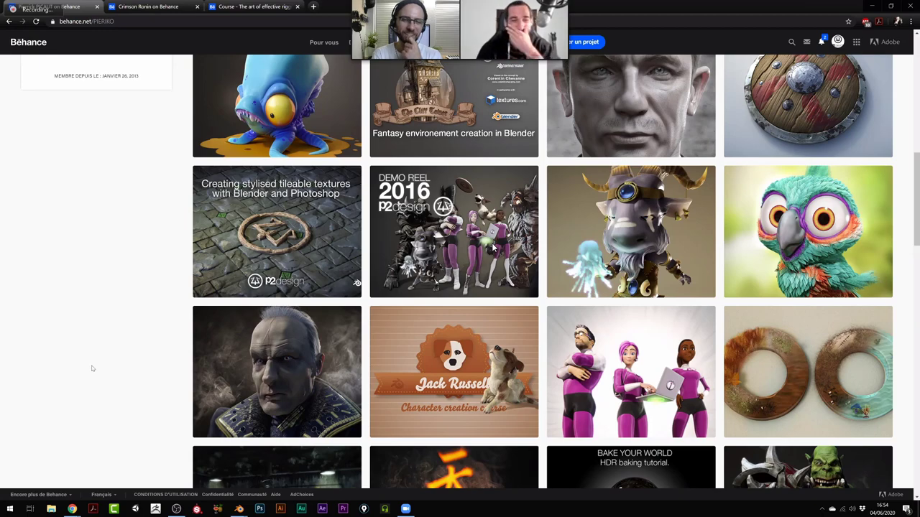
# Scroll up to the grid showing Fantasy environement creation in Blender and the 2016 demo reel.
pyautogui.scroll(1, 27, 448)
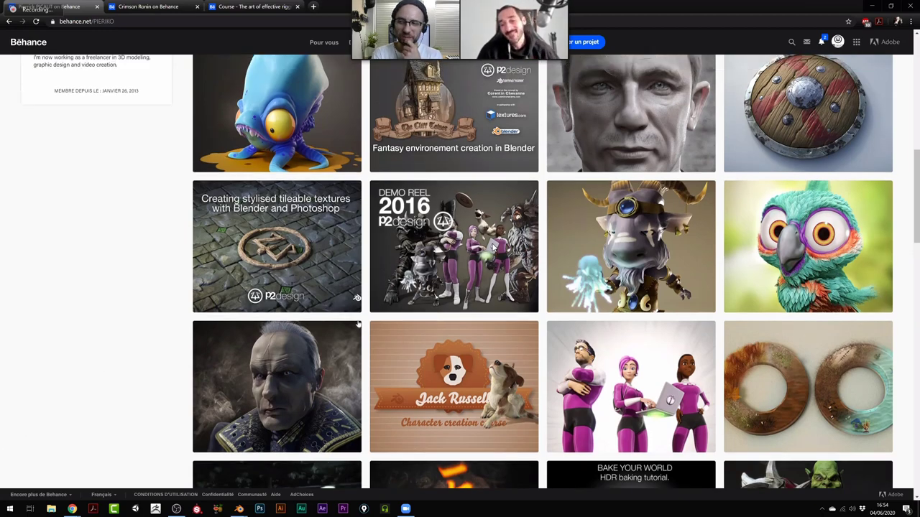
pyautogui.scroll(2, 359, 325)
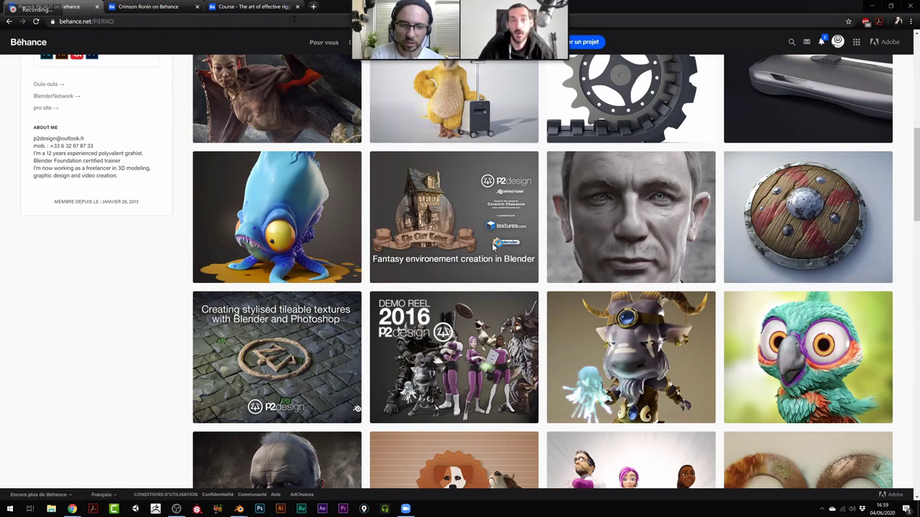
# Search Google for 'CONTROL GAME' in a new browser tab.
pyautogui.click(313, 7)
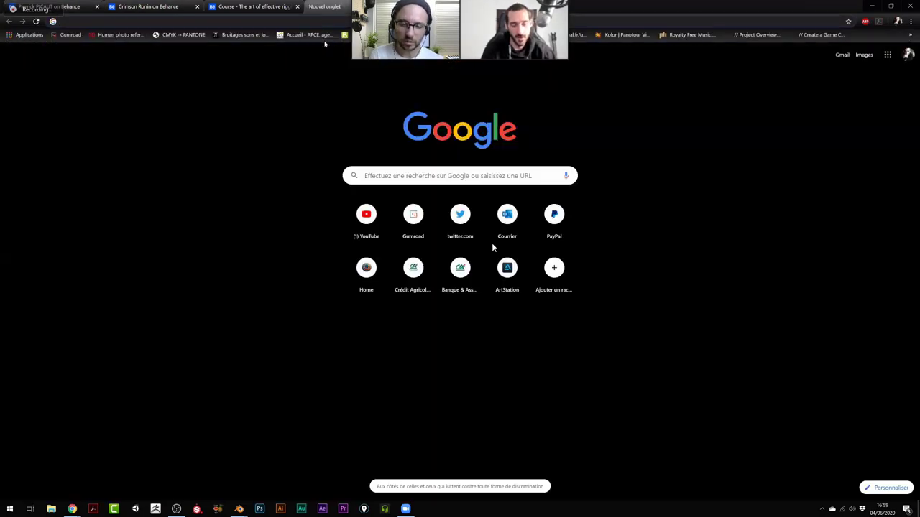
pyautogui.write('CONTROL')
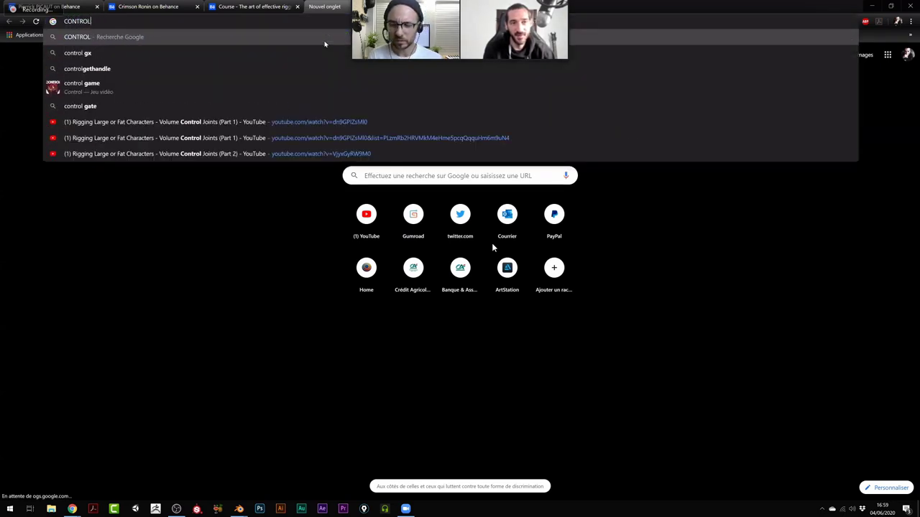
pyautogui.write(' GAME')
pyautogui.press('Return')
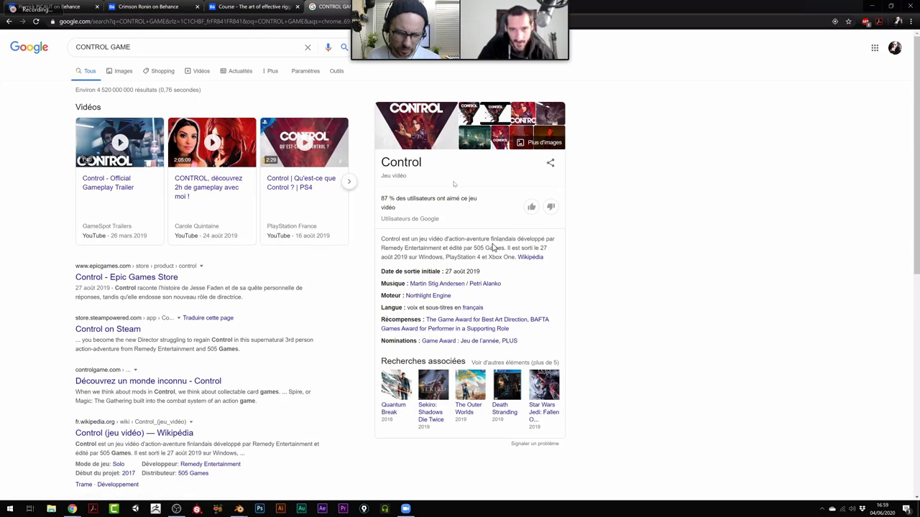
# View Google Images of the game Control, then go back to the CONTROL GAME results.
pyautogui.click(491, 140)
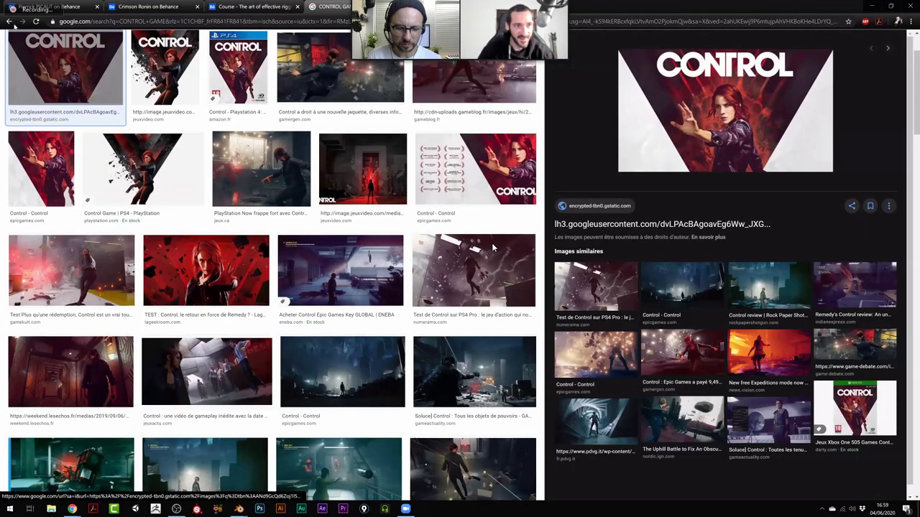
pyautogui.hotkey('alt', 'Left')
pyautogui.hotkey('alt', 'Left')
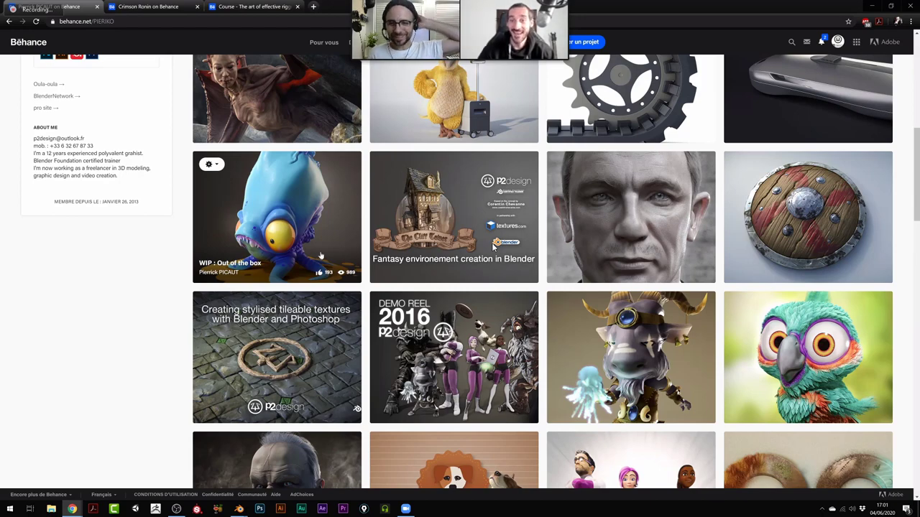
pyautogui.scroll(2, 493, 247)
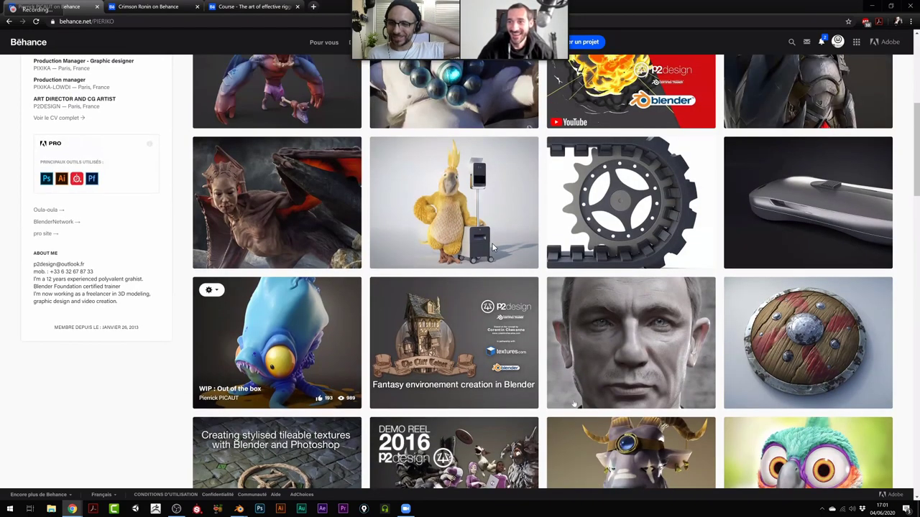
pyautogui.scroll(3, 493, 246)
pyautogui.scroll(-1, 493, 246)
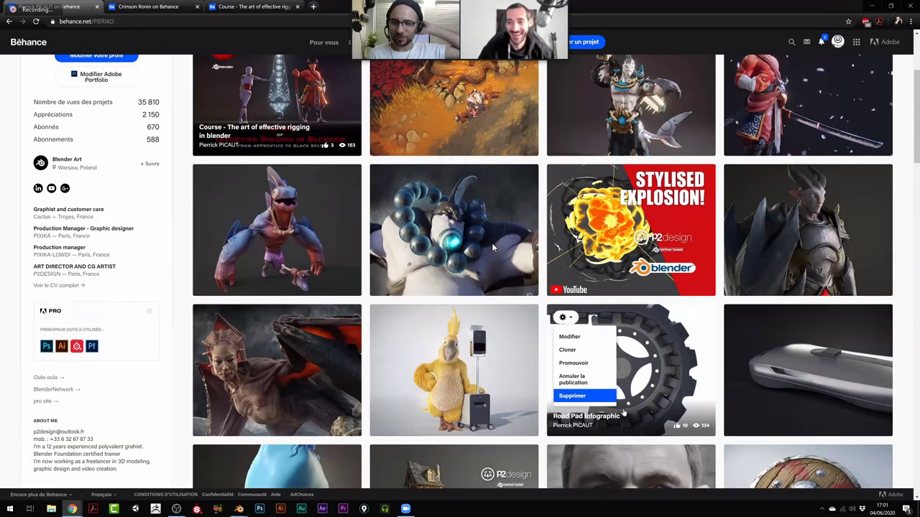
pyautogui.scroll(1, 491, 243)
pyautogui.scroll(-2, 491, 243)
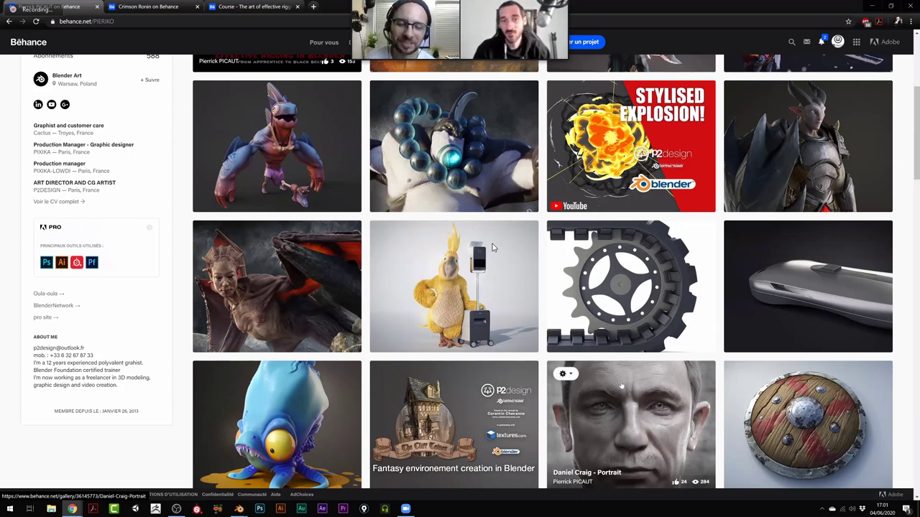
pyautogui.click(493, 247)
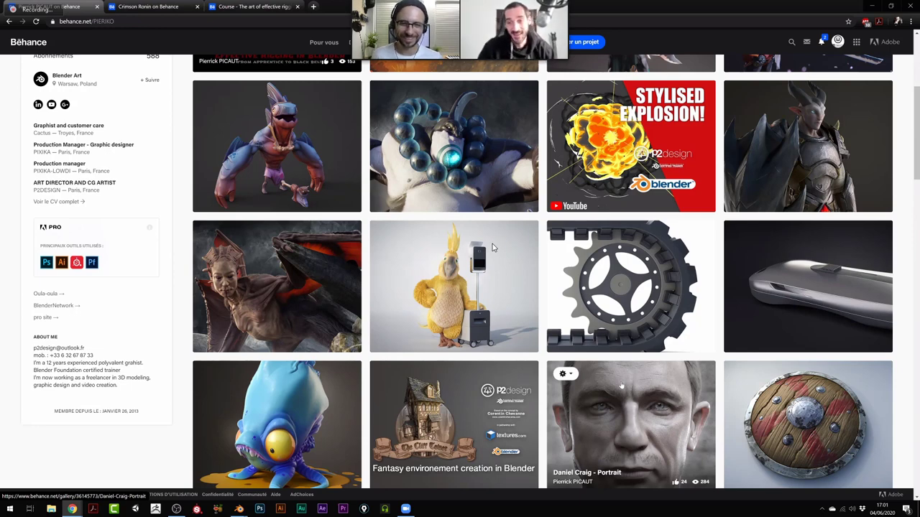
pyautogui.click(493, 247)
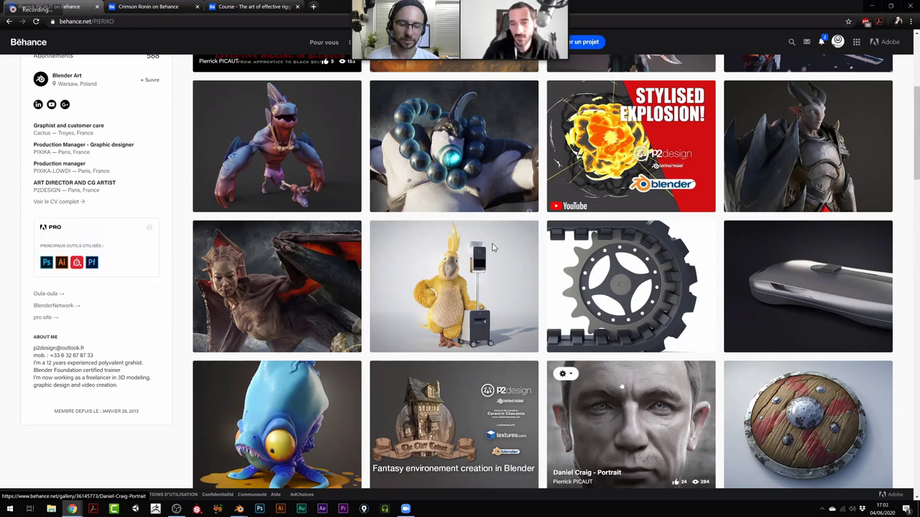
# Scroll up to the profile header and top projects, including the effective-rigging course and NOARA projects.
pyautogui.scroll(1, 621, 386)
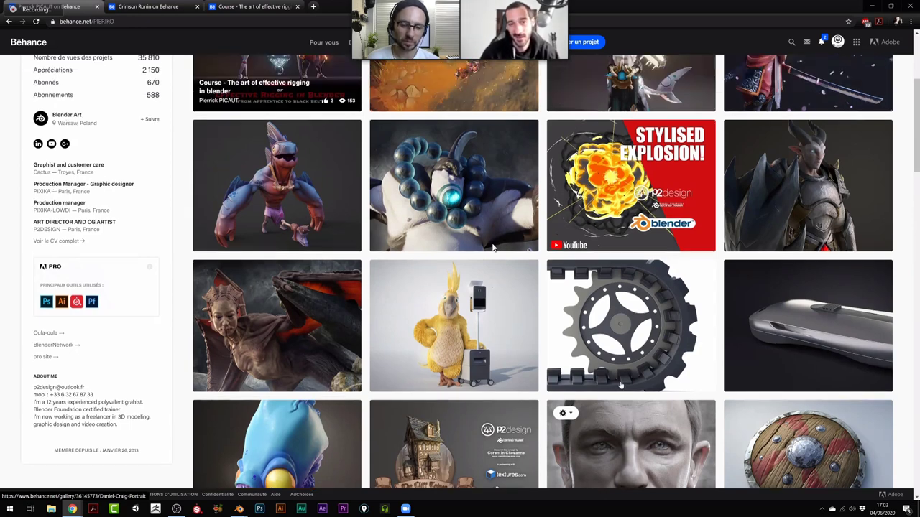
pyautogui.scroll(3, 493, 248)
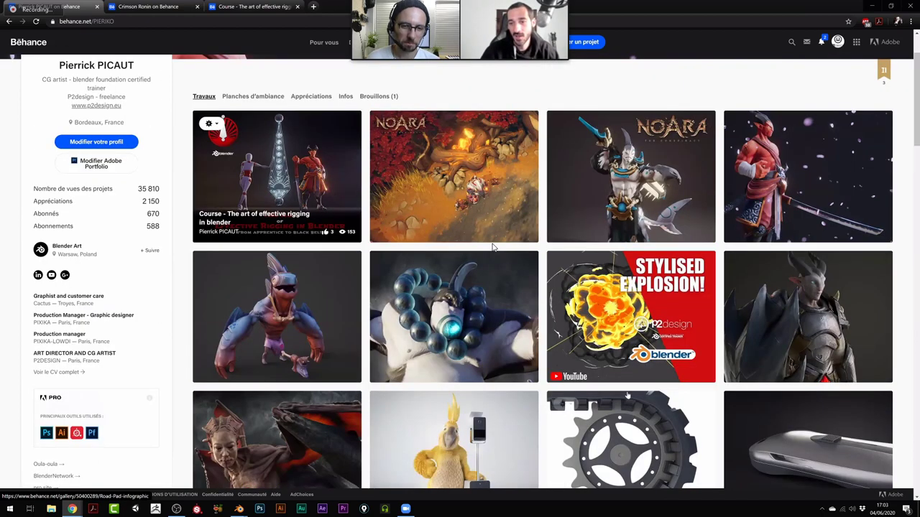
pyautogui.scroll(-1, 493, 248)
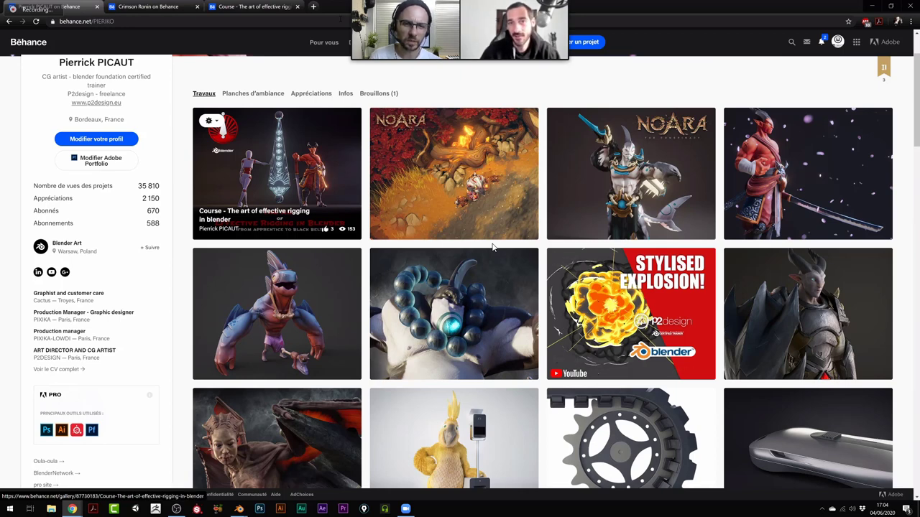
# Search Google for 'AK STUDIO' in a new tab, then correct it to 'AKa STUDIO' and search again.
pyautogui.hotkey('ctrl', 't')
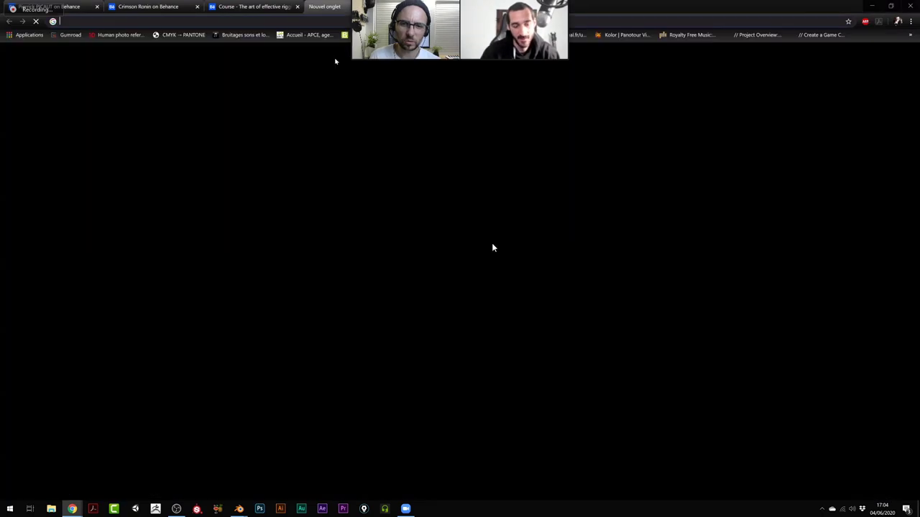
pyautogui.write('AK STUDIO')
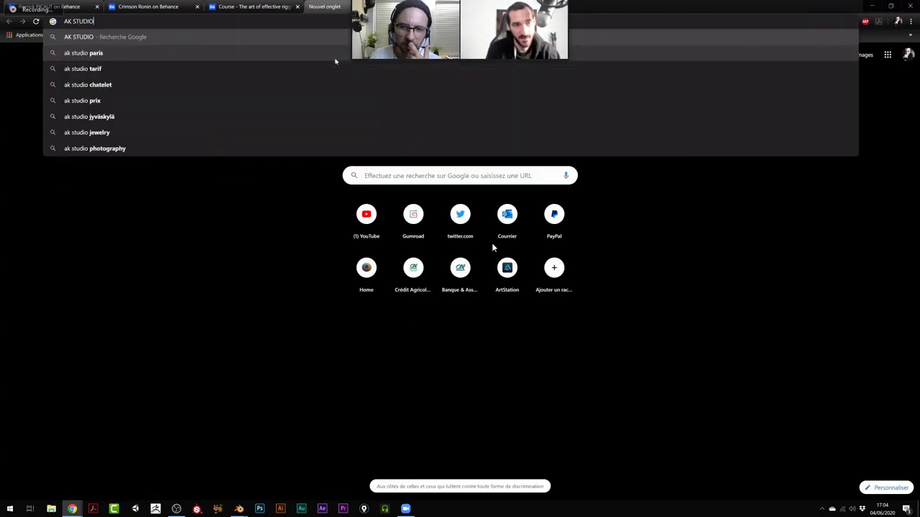
pyautogui.press('Return')
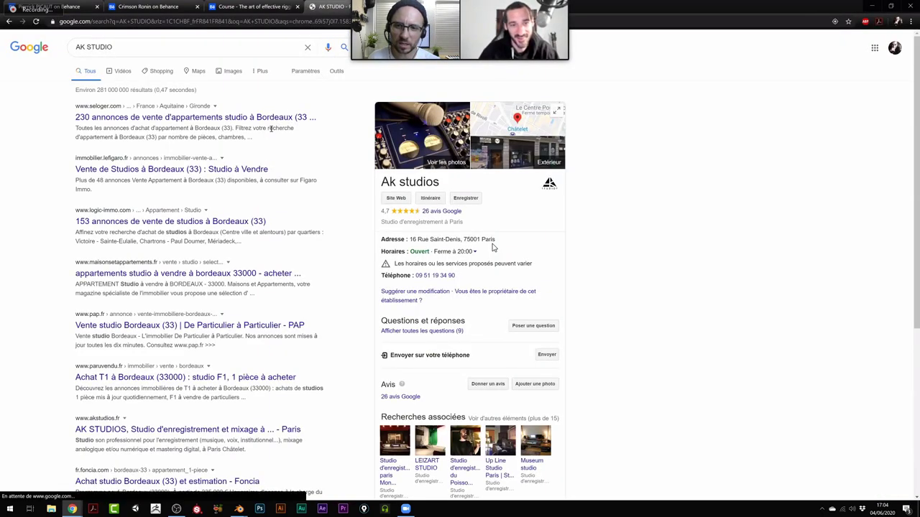
pyautogui.click(86, 47)
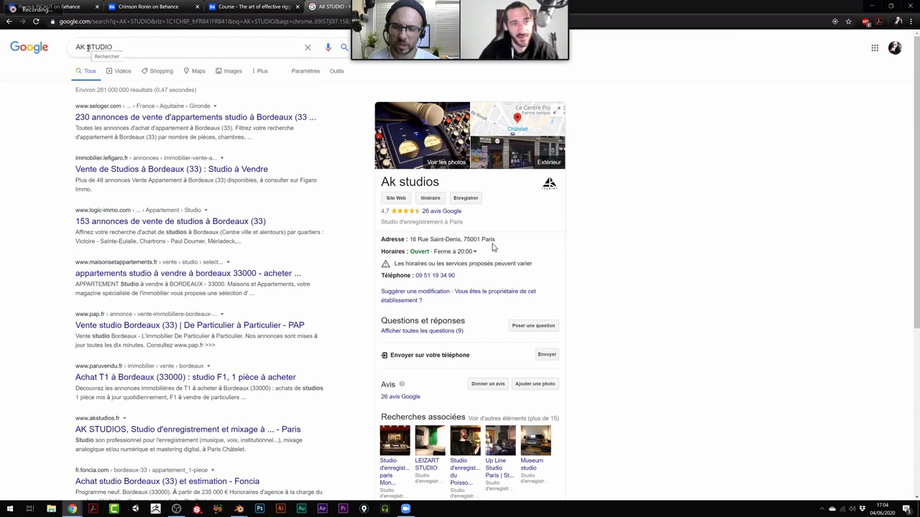
pyautogui.write('a')
pyautogui.press('Return')
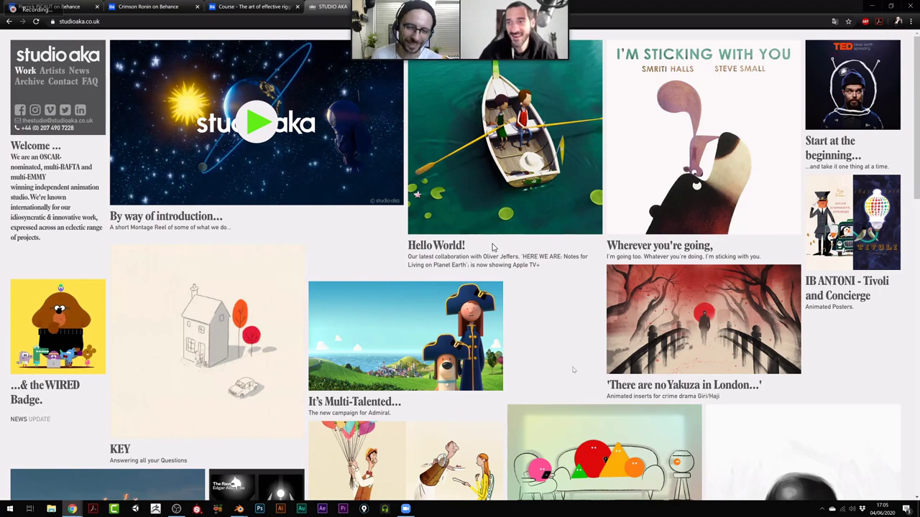
# Scroll down and back up the studioaka.co.uk grid to bring the Time After Time tile into view.
pyautogui.scroll(-2, 493, 247)
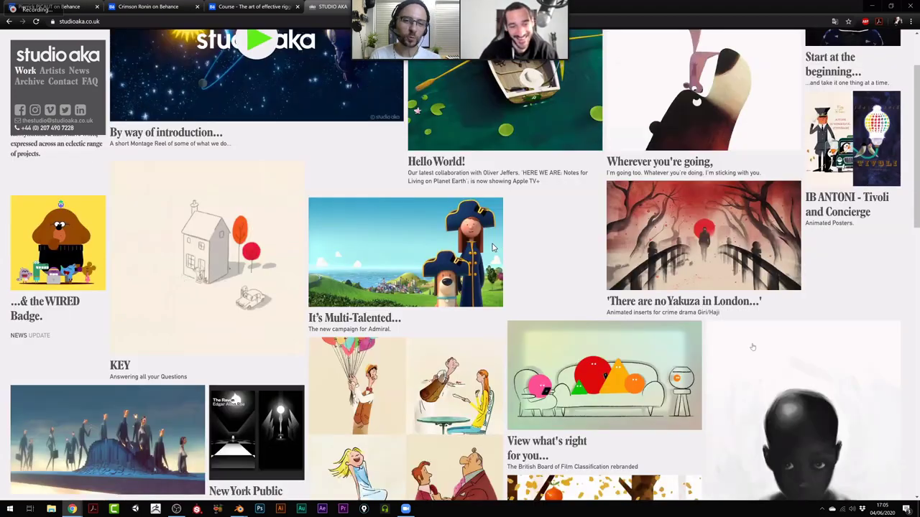
pyautogui.scroll(-1, 493, 247)
pyautogui.scroll(-2, 493, 248)
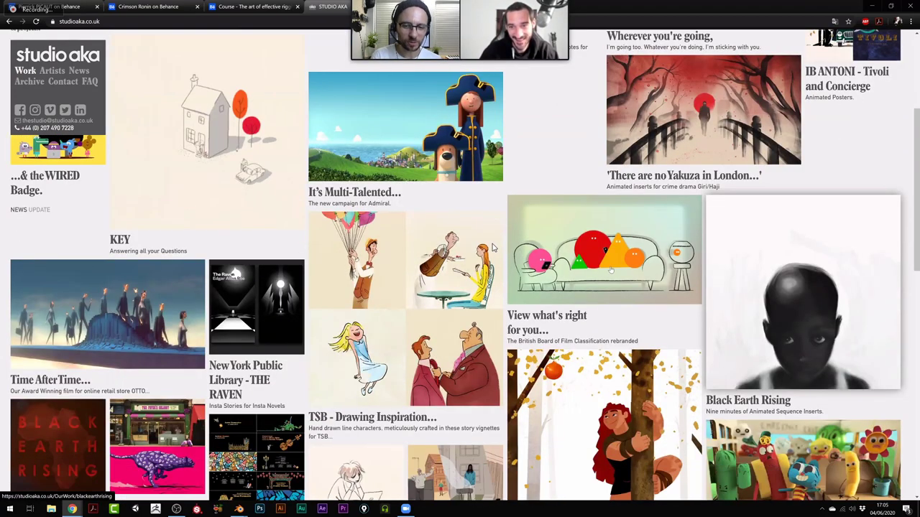
pyautogui.scroll(-3, 493, 247)
pyautogui.scroll(-4, 493, 247)
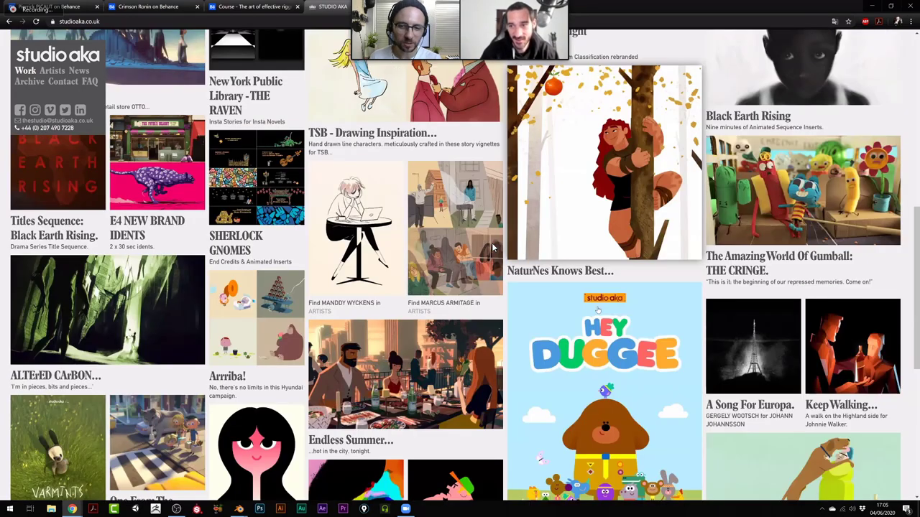
pyautogui.scroll(-1, 493, 247)
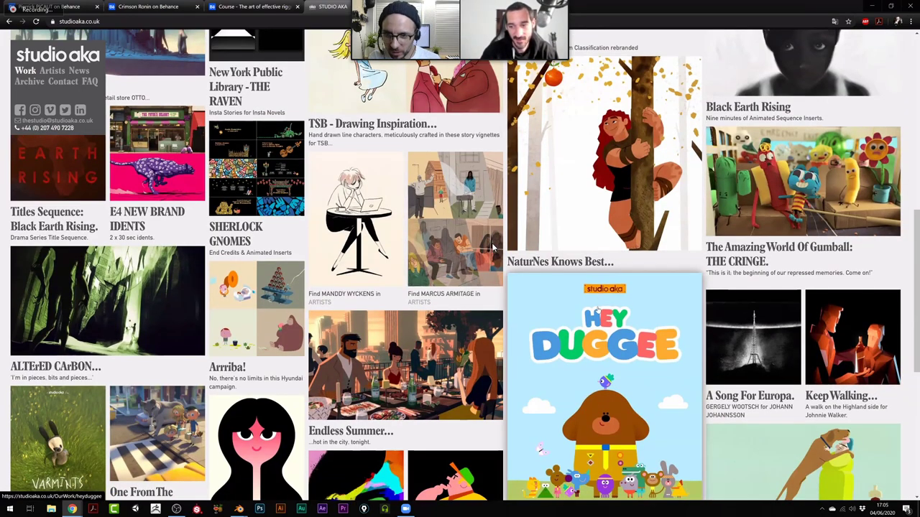
pyautogui.scroll(1, 493, 247)
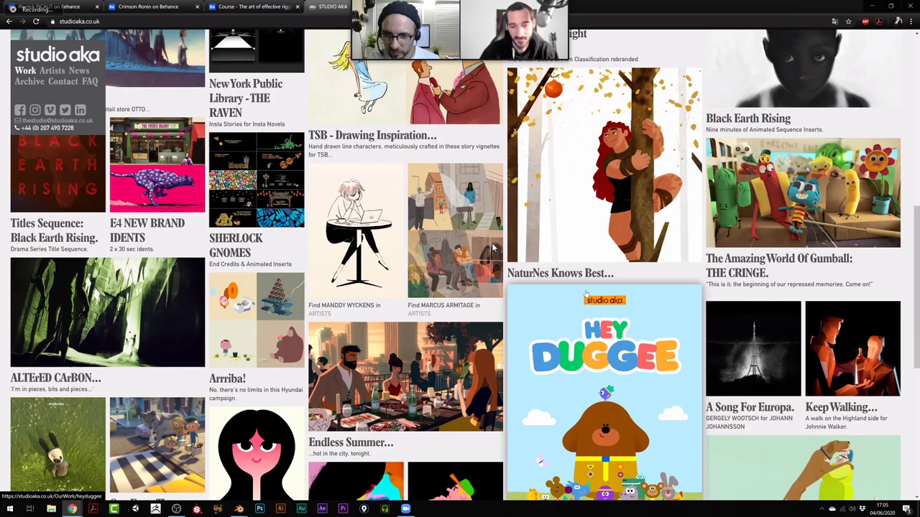
pyautogui.scroll(1, 493, 248)
pyautogui.scroll(-5, 583, 282)
pyautogui.scroll(3, 587, 297)
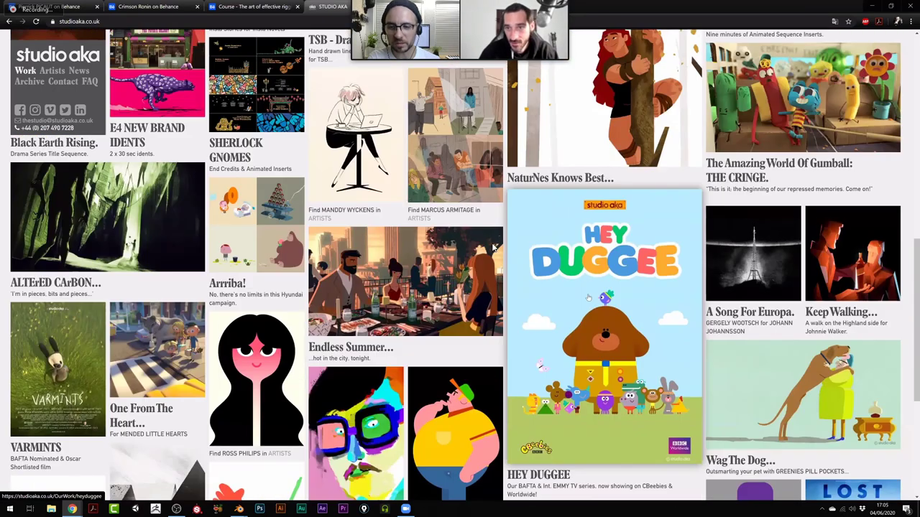
pyautogui.scroll(3, 493, 248)
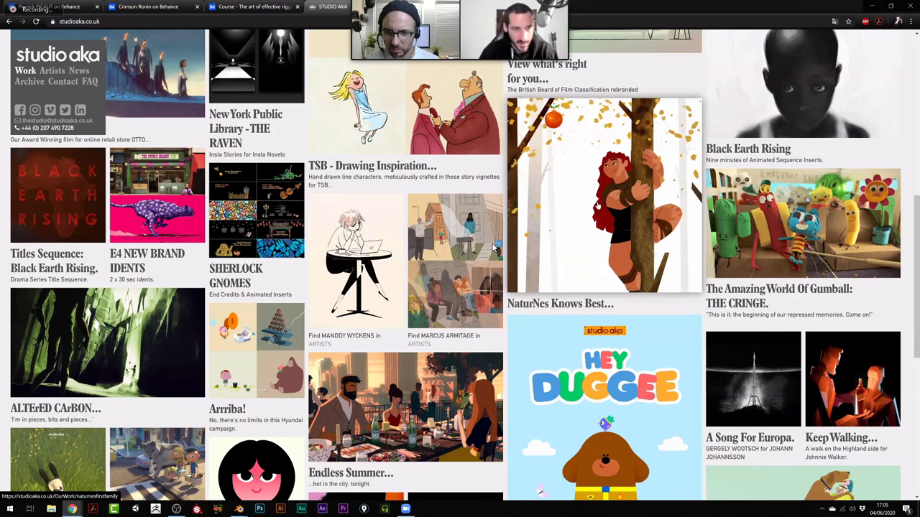
pyautogui.scroll(2, 493, 248)
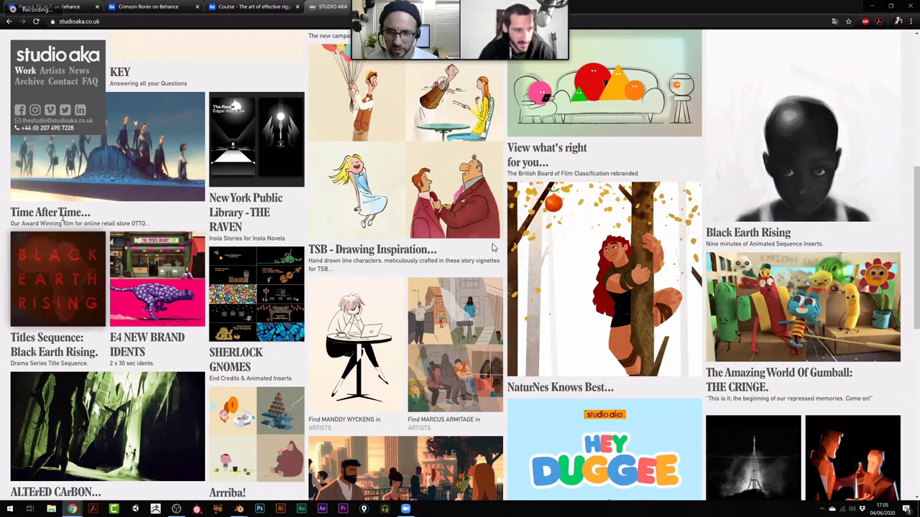
pyautogui.scroll(2, 101, 273)
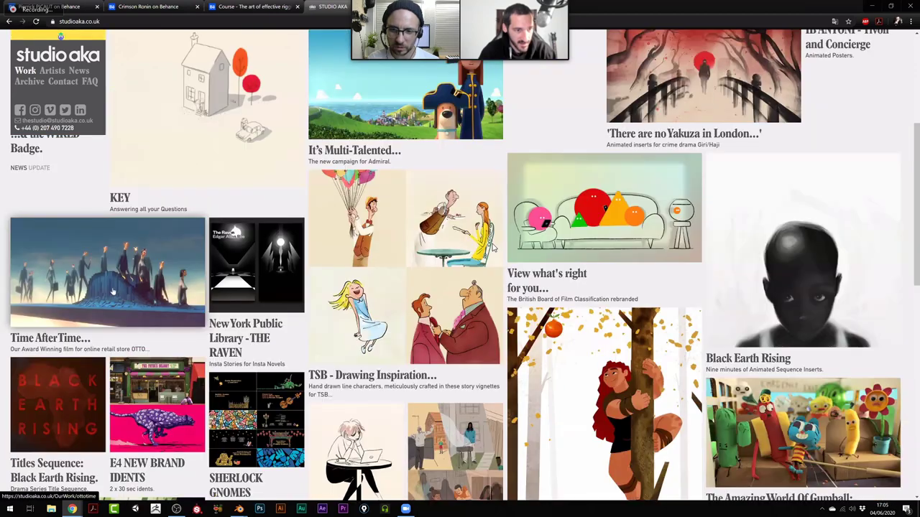
# Open the OTTO Time project page from the Time After Time tile and play its two-minute film muted.
pyautogui.click(113, 289)
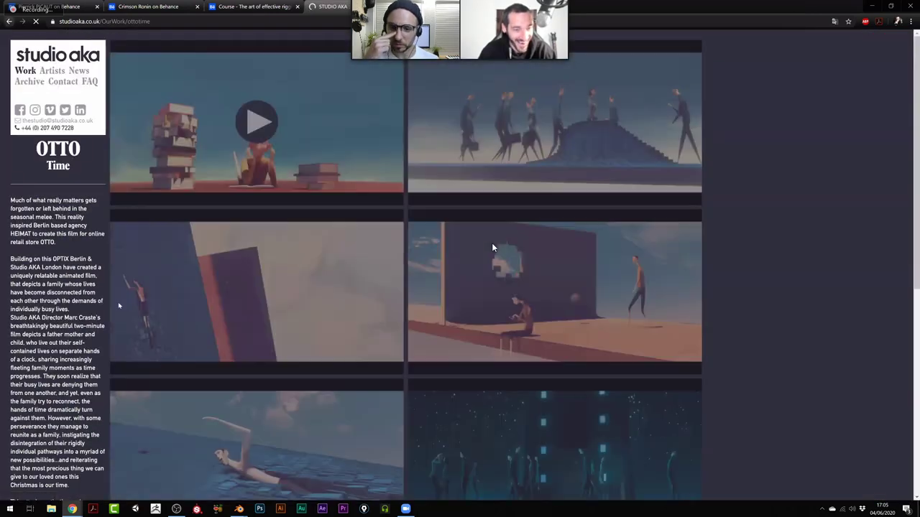
pyautogui.click(10, 23)
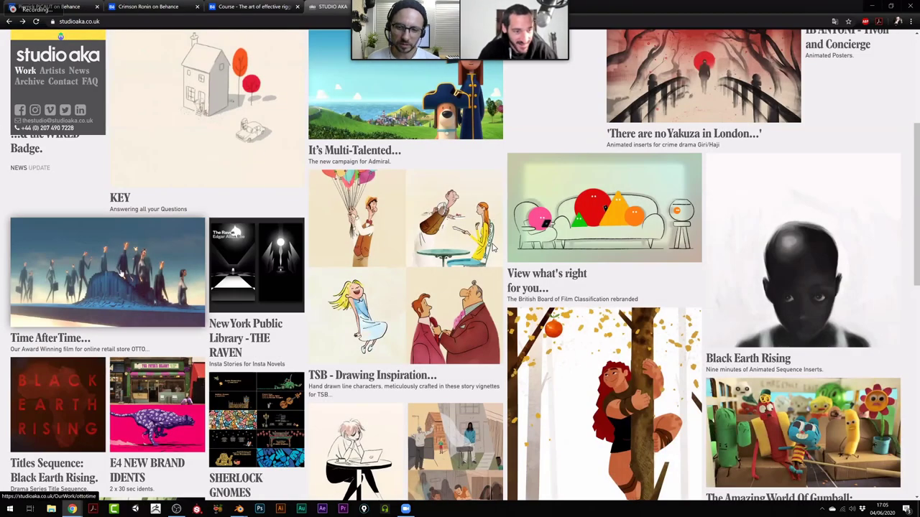
pyautogui.click(127, 280)
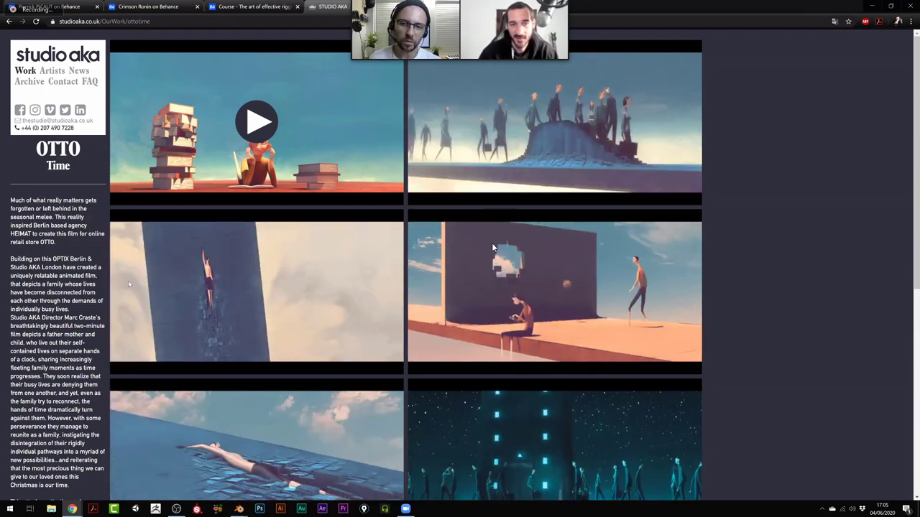
pyautogui.click(256, 121)
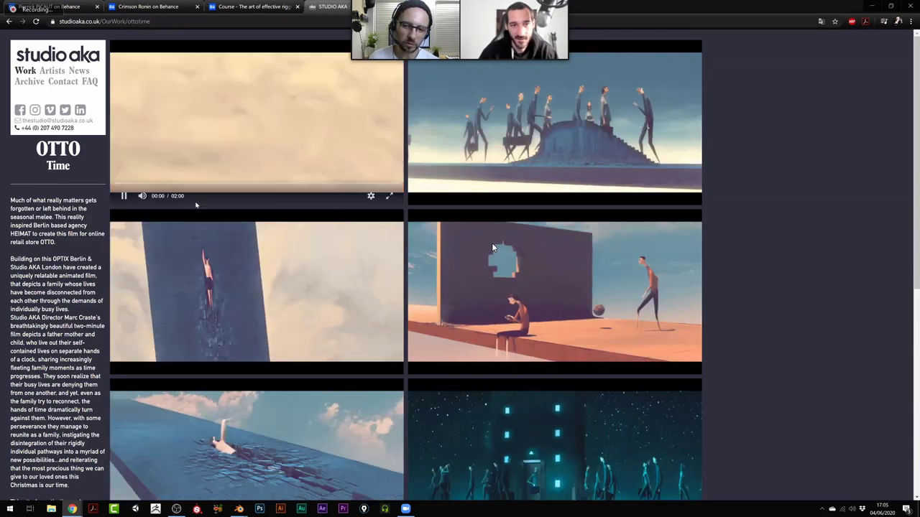
pyautogui.click(142, 196)
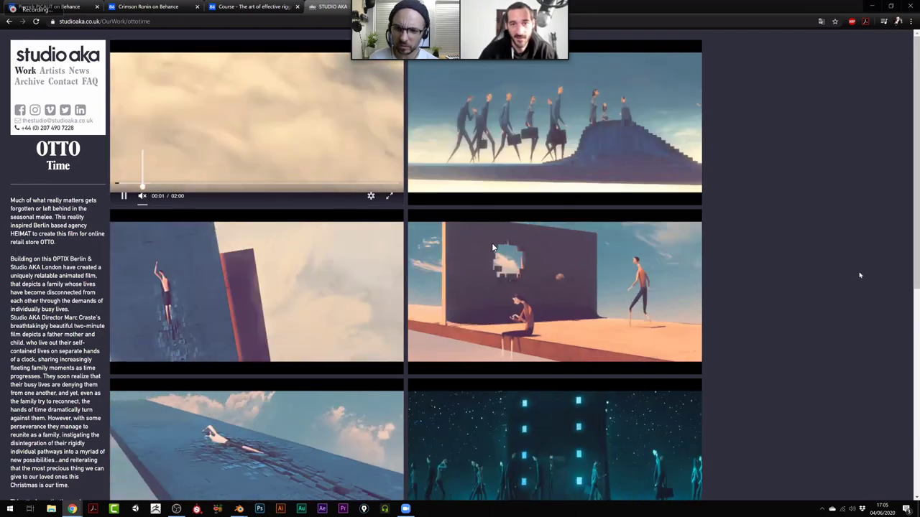
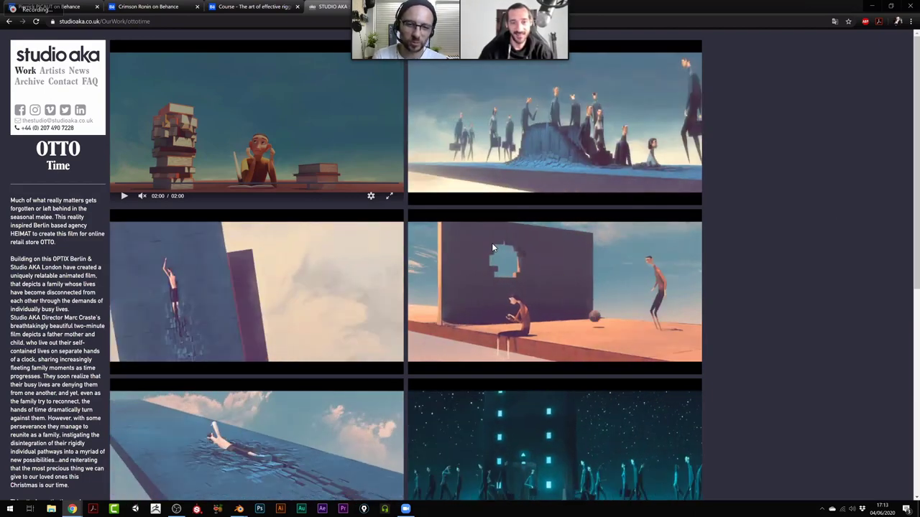
# Cycle back through the browser tabs to the artist's Behance profile project grid.
pyautogui.hotkey('ctrl', 'shift', 'Tab')
pyautogui.hotkey('ctrl', 'shift', 'Tab')
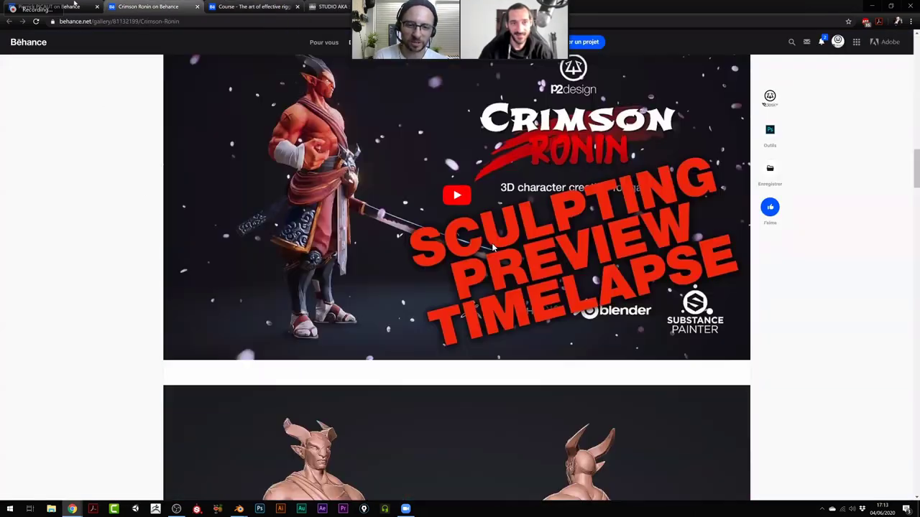
pyautogui.hotkey('ctrl', 'shift', 'Tab')
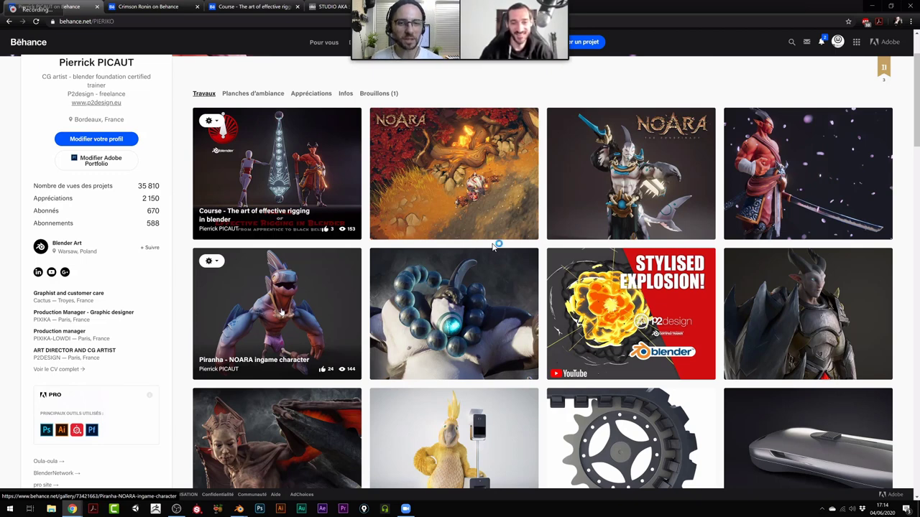
pyautogui.click(492, 247)
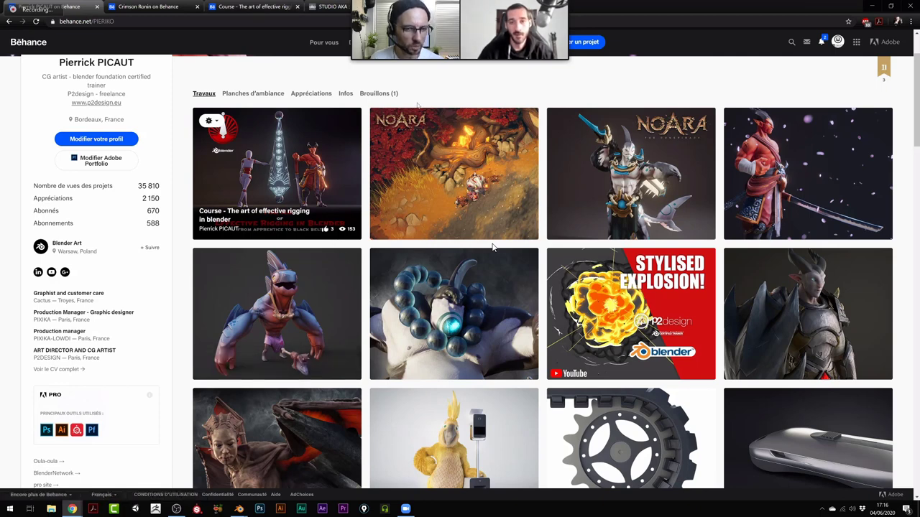
# Load the ArtStation site by entering 'art' in the address bar.
pyautogui.click(248, 7)
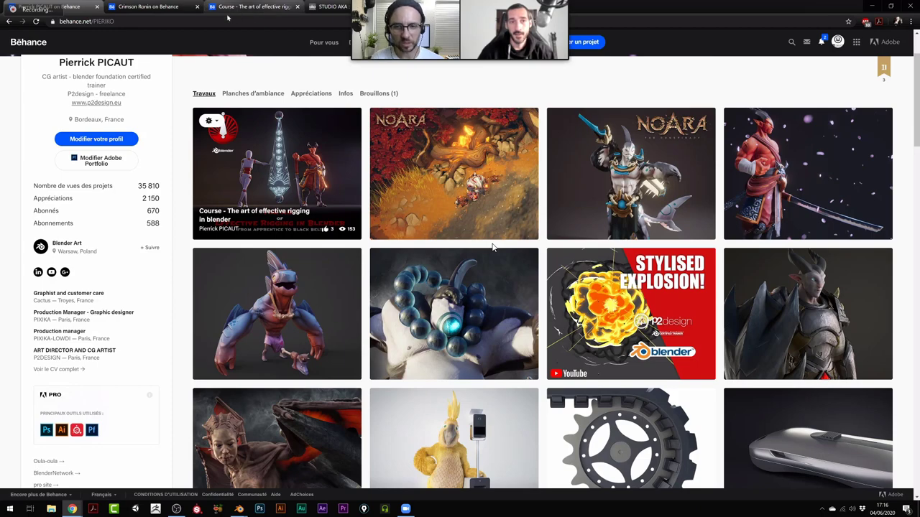
pyautogui.click(225, 22)
pyautogui.write('art')
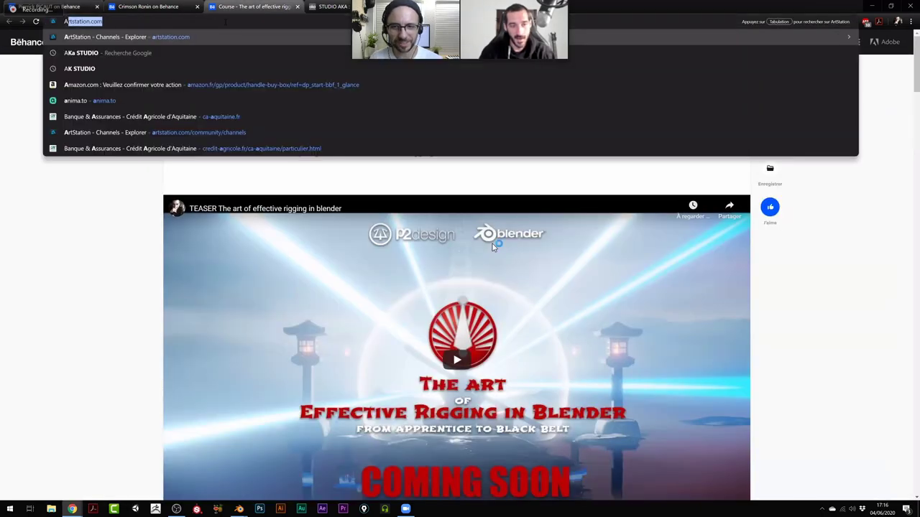
pyautogui.press('Return')
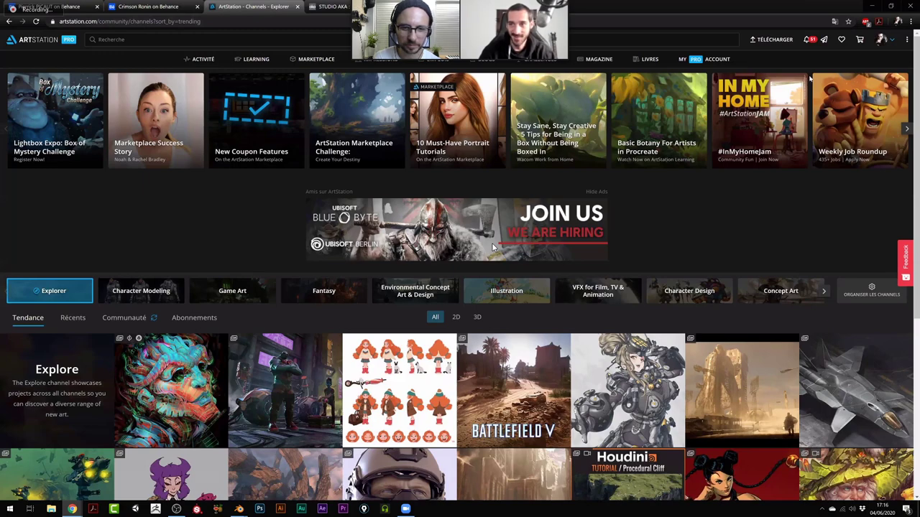
# Open the artist's ArtStation profile and scroll down to the NOARA portfolio grid.
pyautogui.click(881, 39)
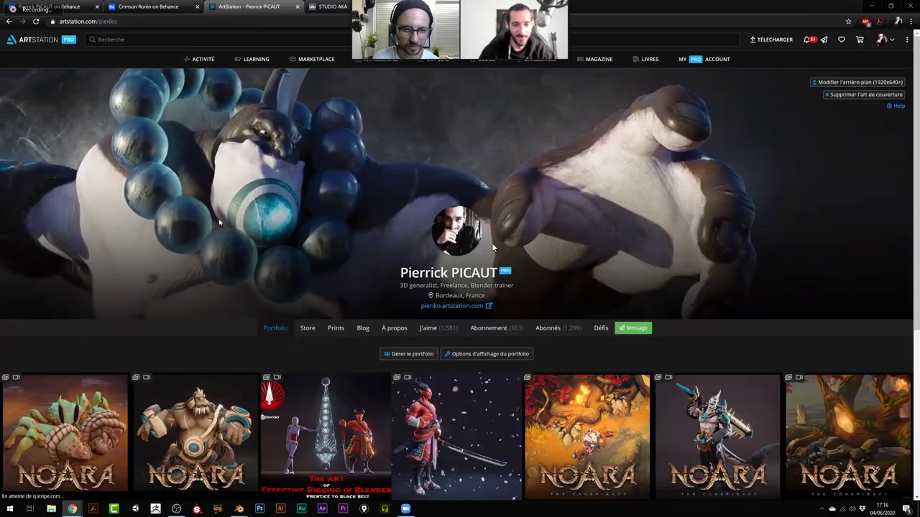
pyautogui.scroll(-2, 492, 244)
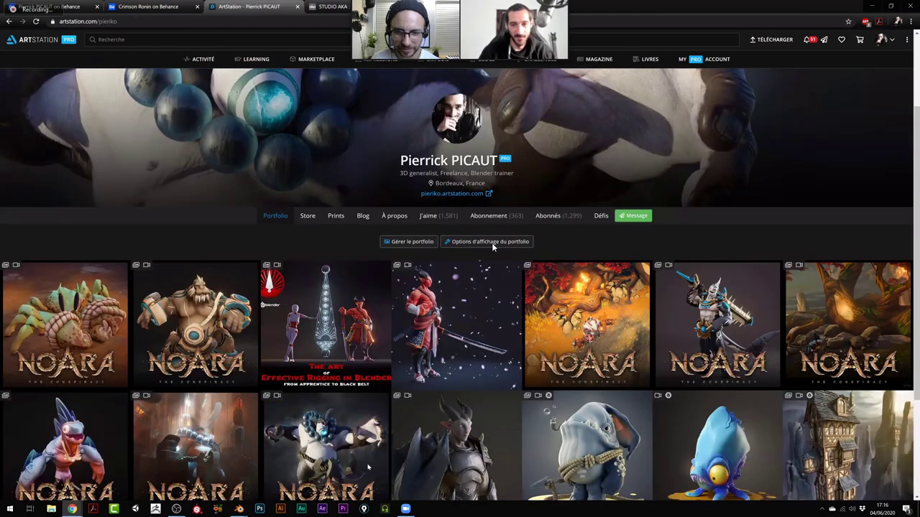
pyautogui.scroll(-2, 492, 243)
pyautogui.scroll(-2, 492, 247)
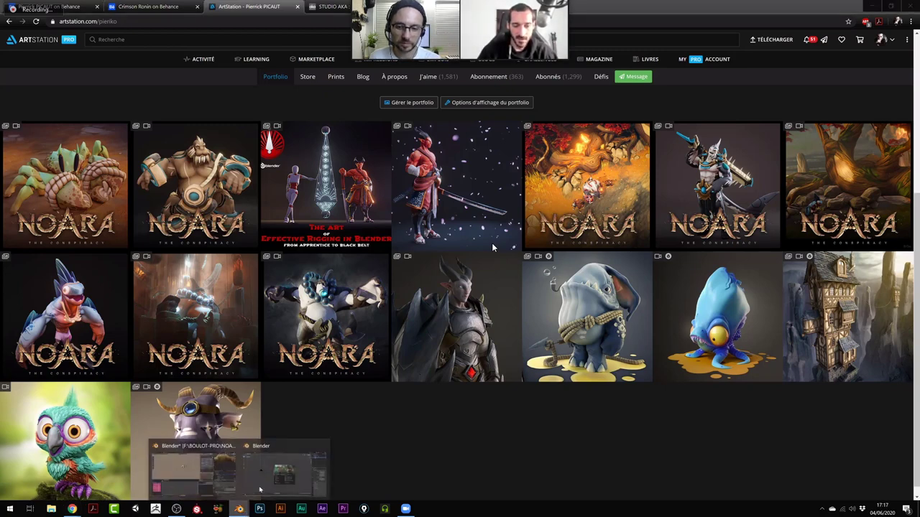
# Open F:\BOULOT-PRO\NOARA\ANIMATION\0 ADALAR\1 Sentinelle\SENTINELLE-05.blend in Blender.
pyautogui.click(260, 491)
pyautogui.click(493, 248)
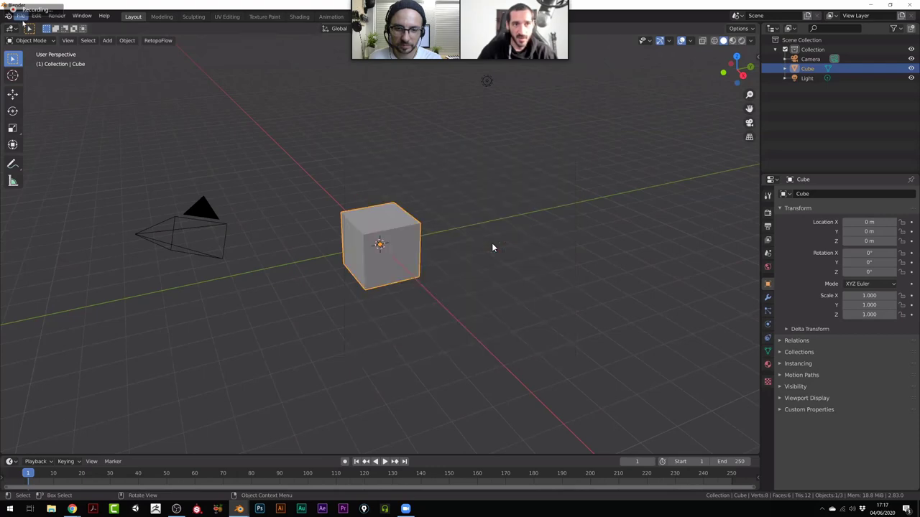
pyautogui.click(21, 16)
pyautogui.click(30, 36)
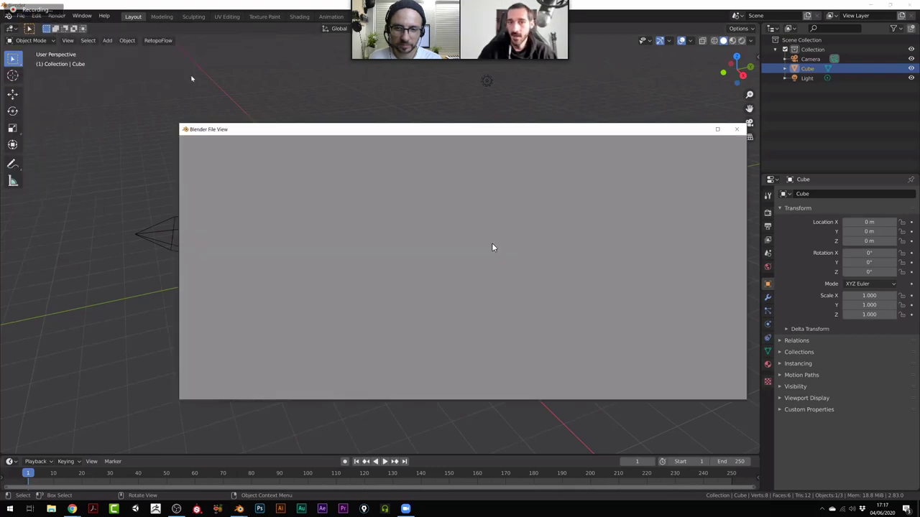
pyautogui.click(216, 187)
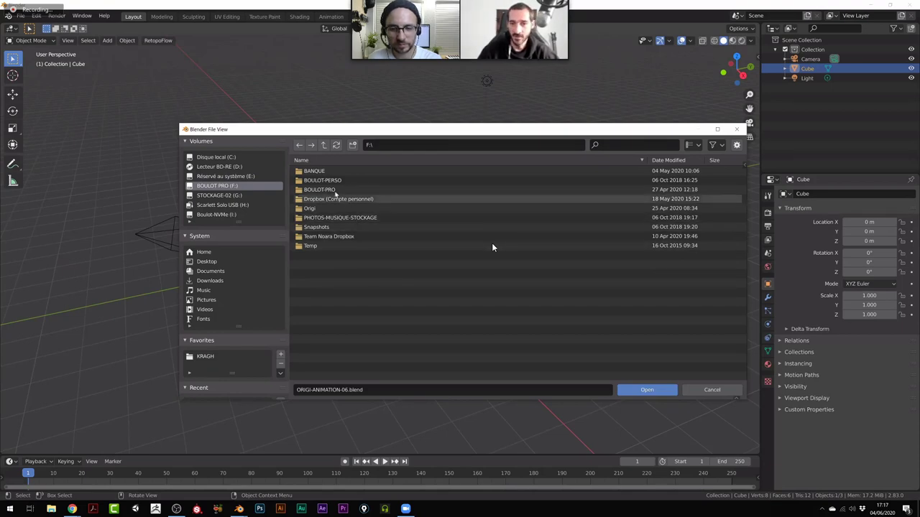
pyautogui.doubleClick(335, 191)
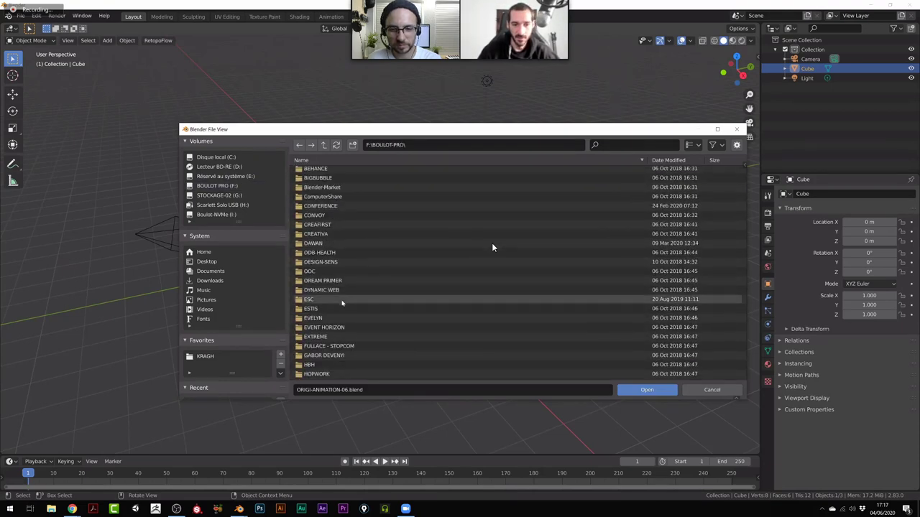
pyautogui.scroll(-8, 342, 303)
pyautogui.doubleClick(321, 267)
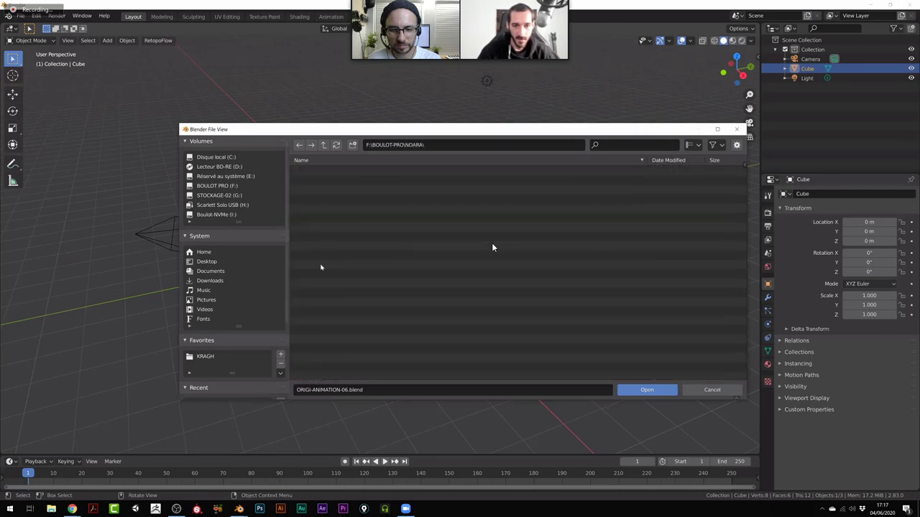
pyautogui.doubleClick(339, 190)
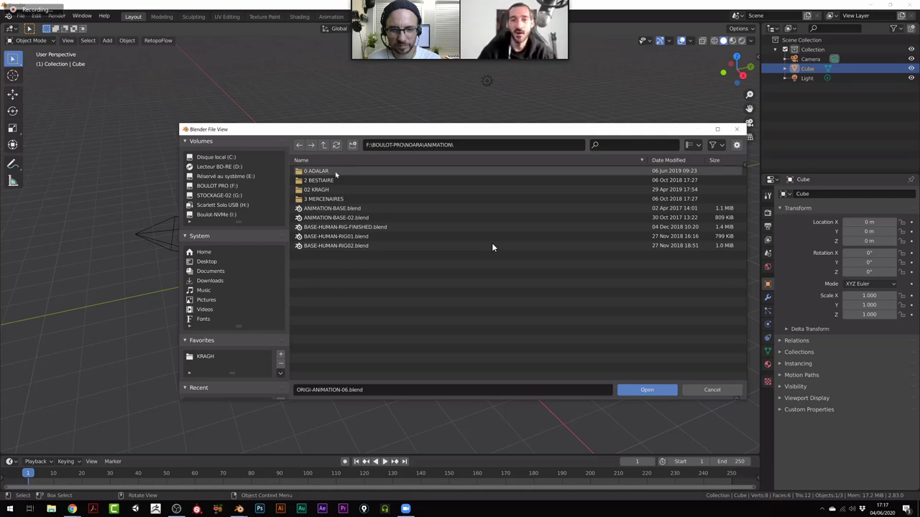
pyautogui.doubleClick(335, 172)
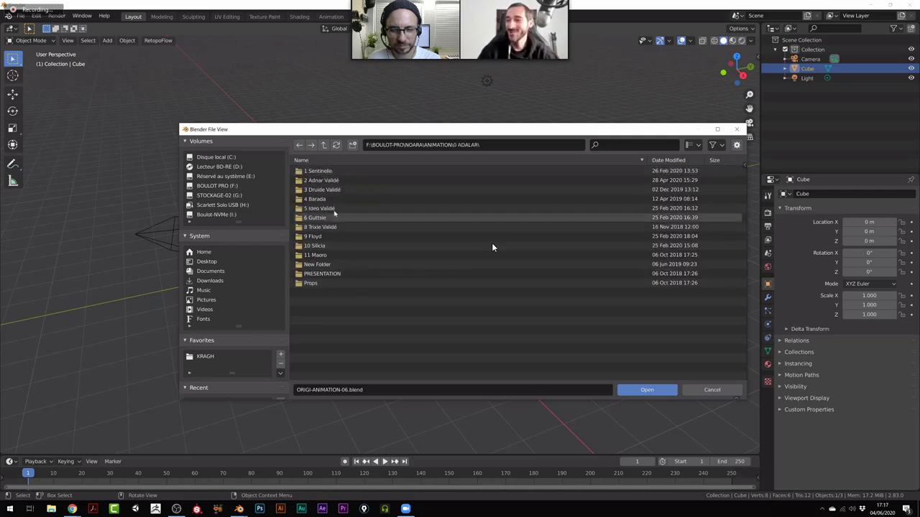
pyautogui.doubleClick(319, 171)
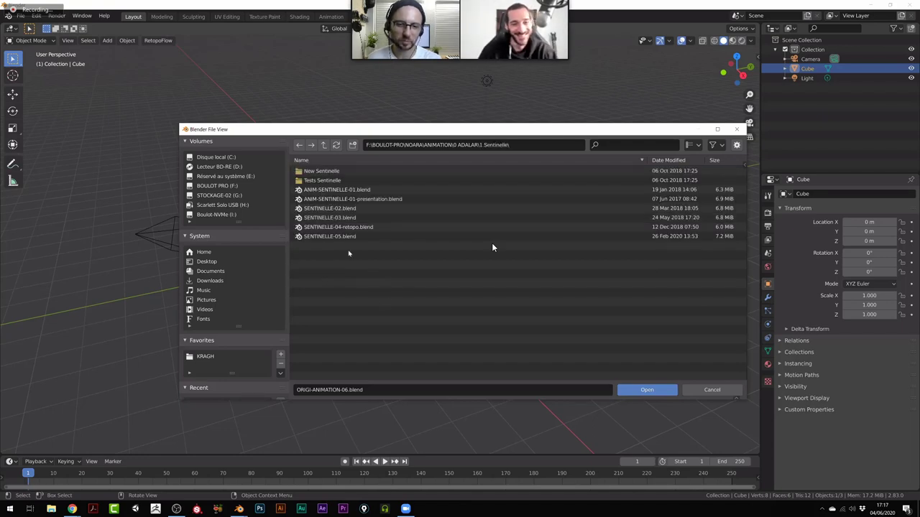
pyautogui.doubleClick(333, 236)
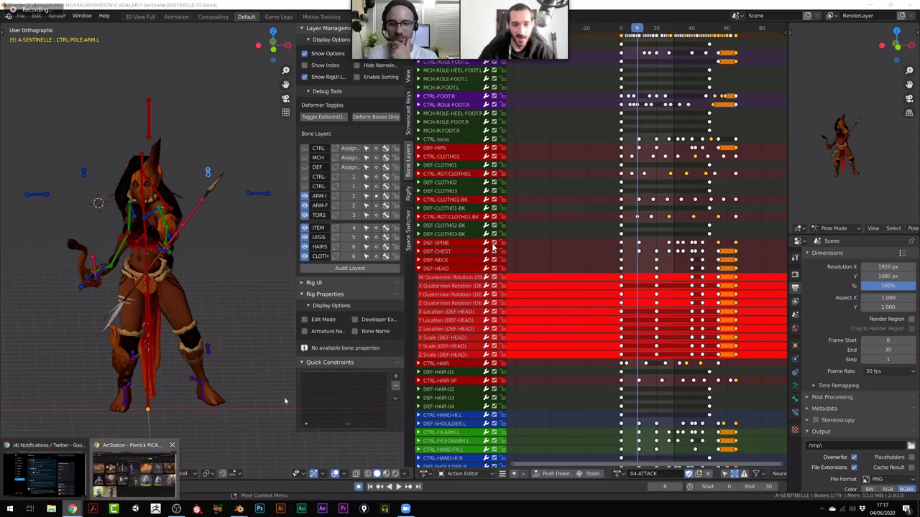
# Glance at the ArtStation portfolio, then return to the artist's Behance profile tab.
pyautogui.click(133, 467)
pyautogui.scroll(-1, 493, 248)
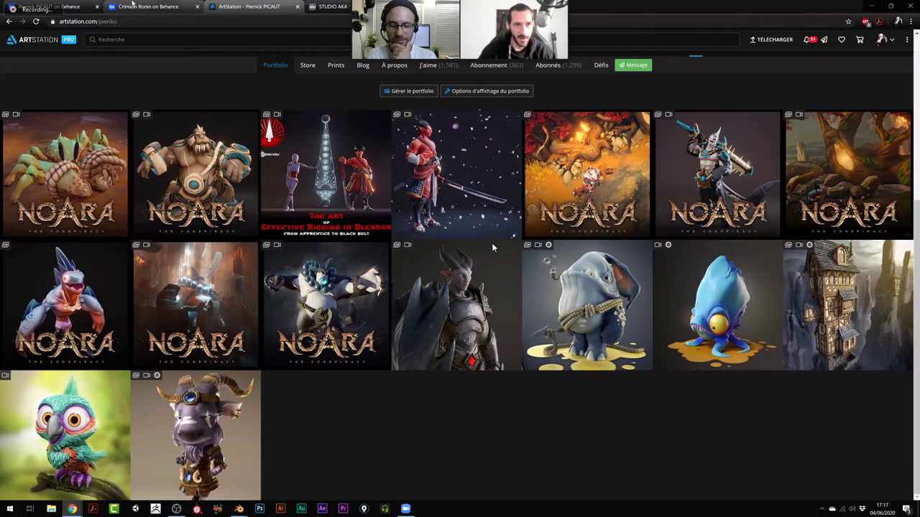
pyautogui.click(164, 6)
pyautogui.hotkey('ctrl', 'shift', 'Tab')
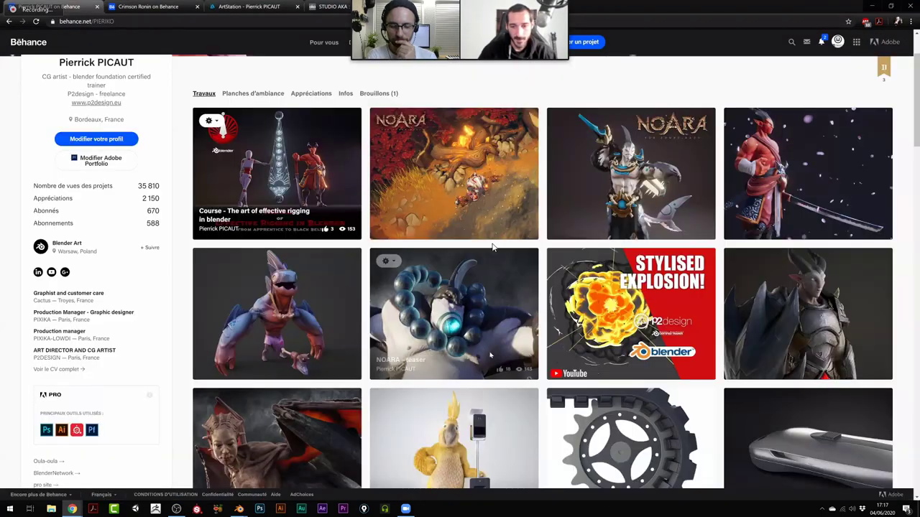
# Scroll the Behance gallery and open the Goat Sorcerer project in a new tab.
pyautogui.scroll(-3, 475, 338)
pyautogui.scroll(-2, 495, 337)
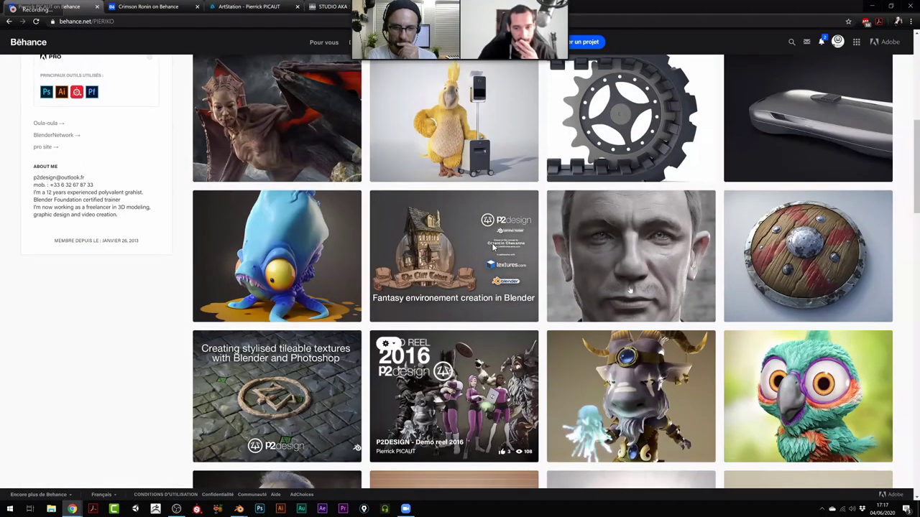
pyautogui.scroll(-2, 494, 338)
pyautogui.rightClick(628, 279)
pyautogui.click(643, 284)
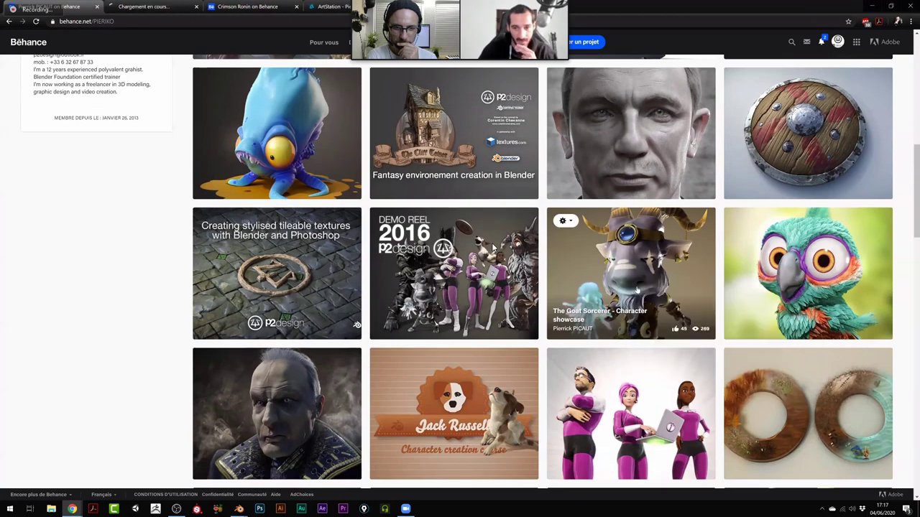
# Scroll down the gallery, then back up one row to the gorilla and bike thumbnails.
pyautogui.scroll(-2, 493, 247)
pyautogui.scroll(-5, 495, 247)
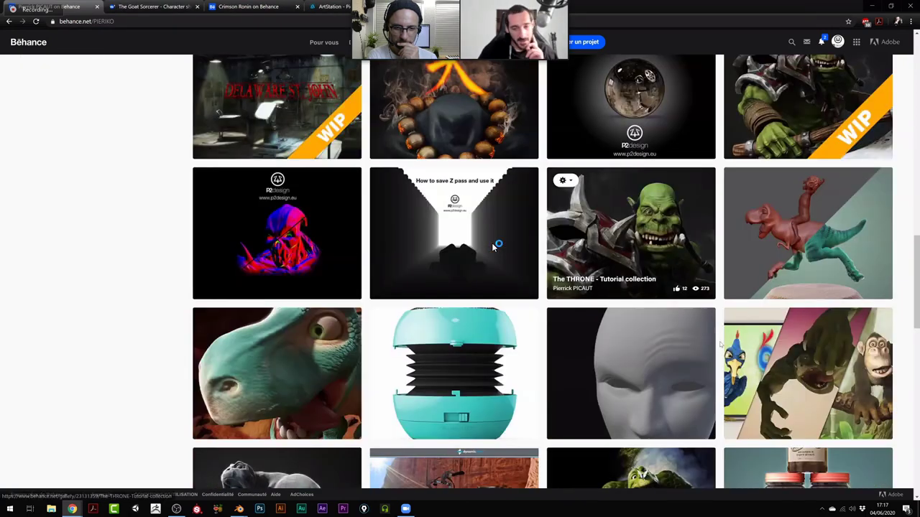
pyautogui.scroll(-2, 493, 248)
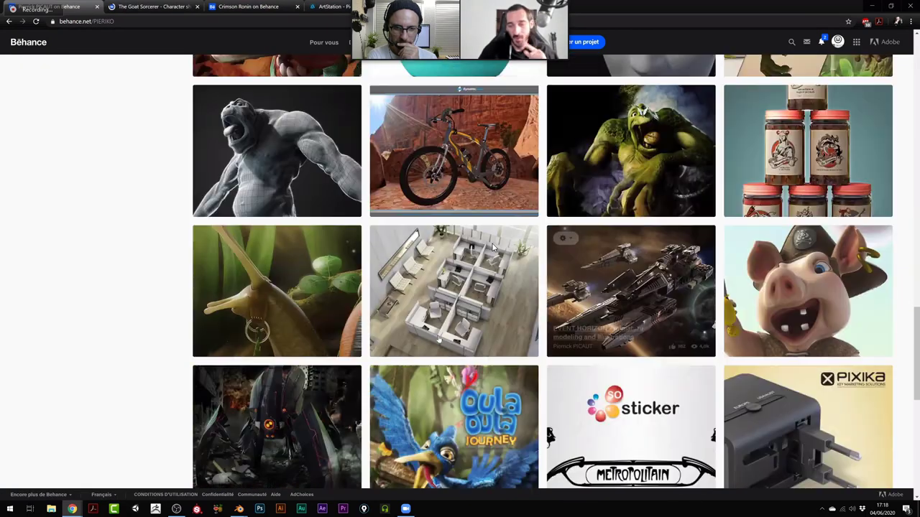
pyautogui.scroll(-2, 493, 247)
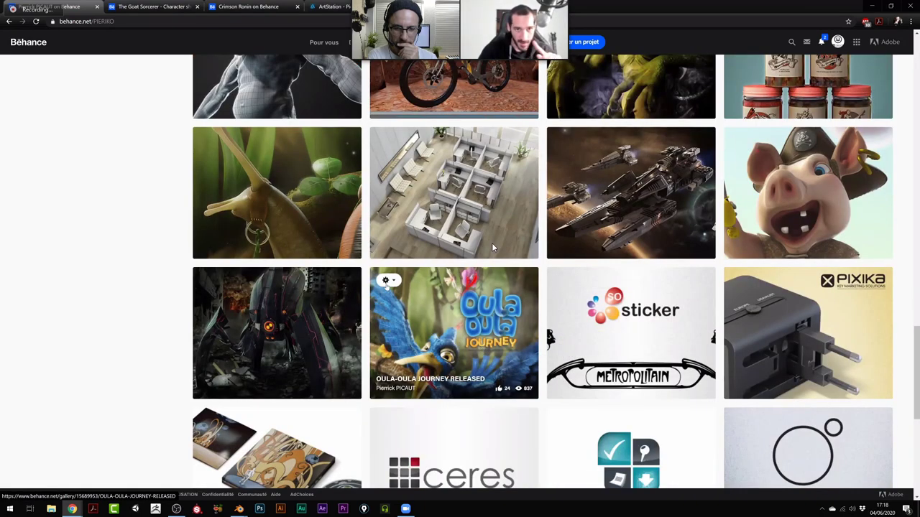
pyautogui.scroll(3, 493, 248)
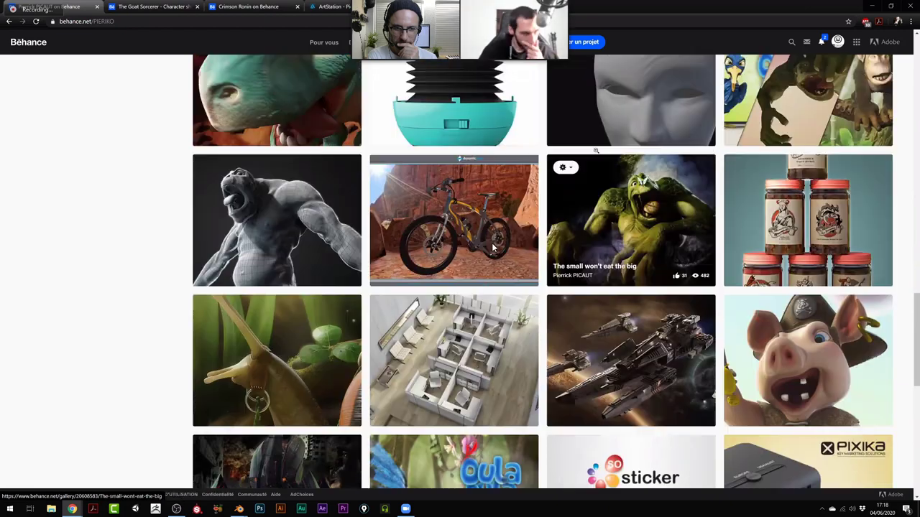
# Open the bike project and play its P2design demo reel 2014 full screen.
pyautogui.click(493, 247)
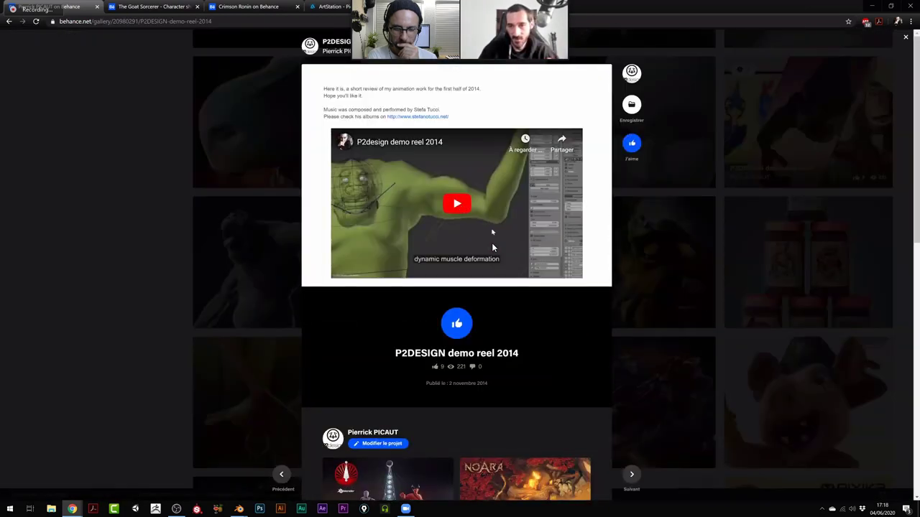
pyautogui.click(493, 248)
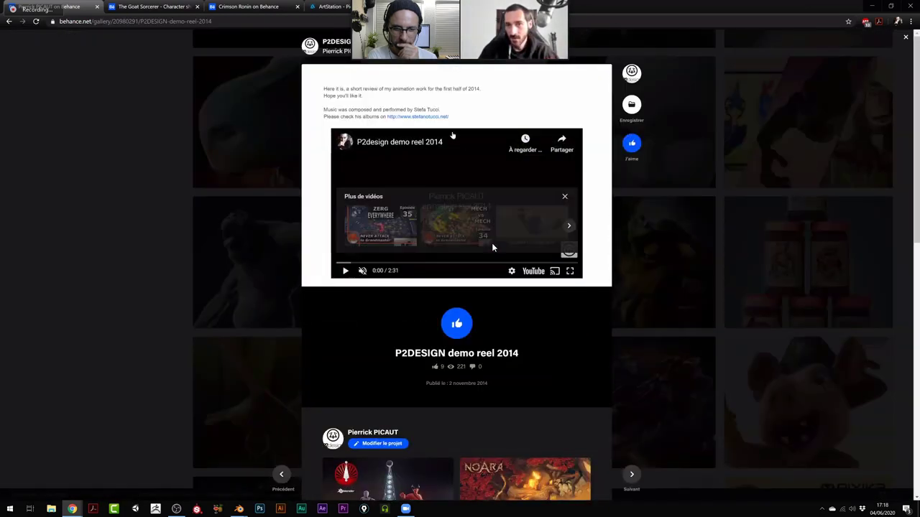
pyautogui.click(570, 271)
pyautogui.click(25, 506)
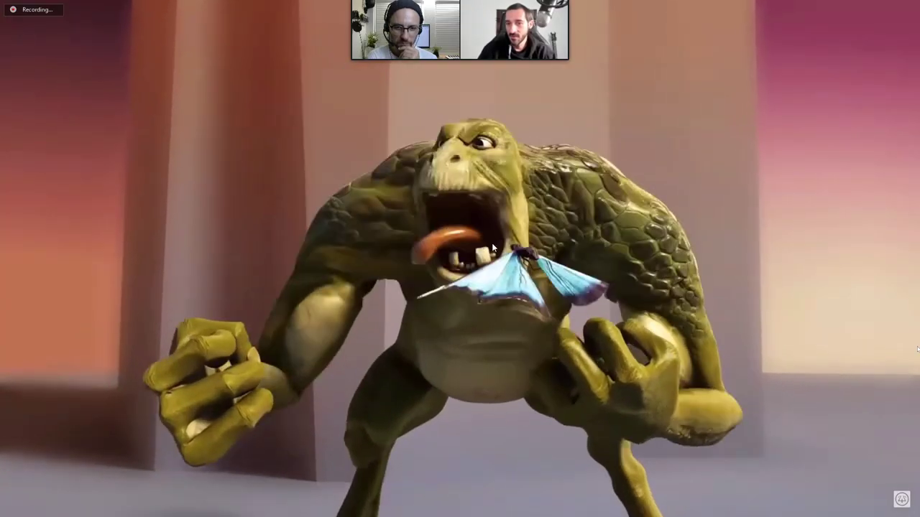
# Skip through the rig shots to the jungle monkey at 1:42 and pause there.
pyautogui.moveTo(493, 247)
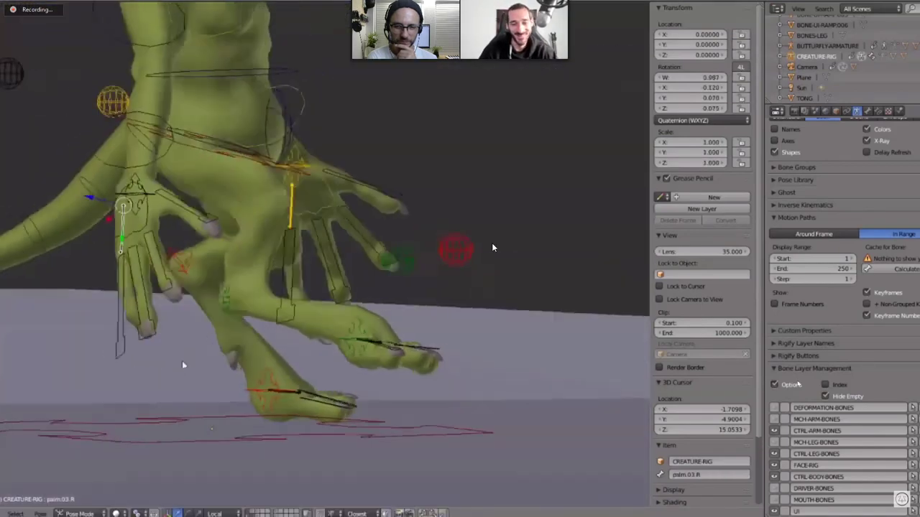
pyautogui.moveTo(368, 510)
pyautogui.click(421, 495)
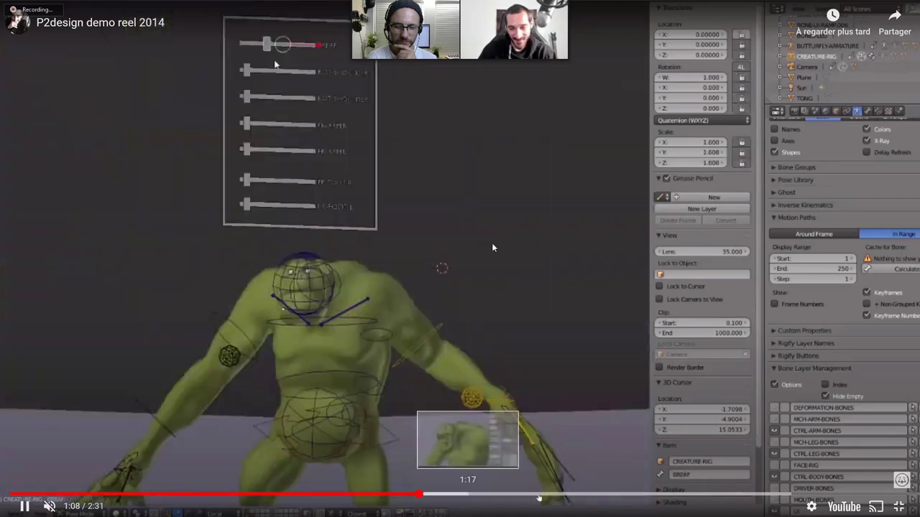
pyautogui.click(544, 496)
pyautogui.click(621, 495)
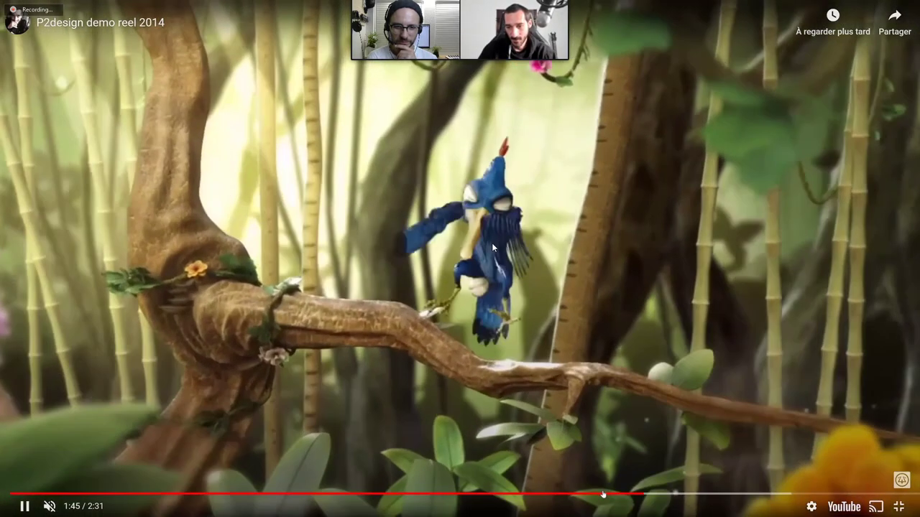
pyautogui.click(620, 495)
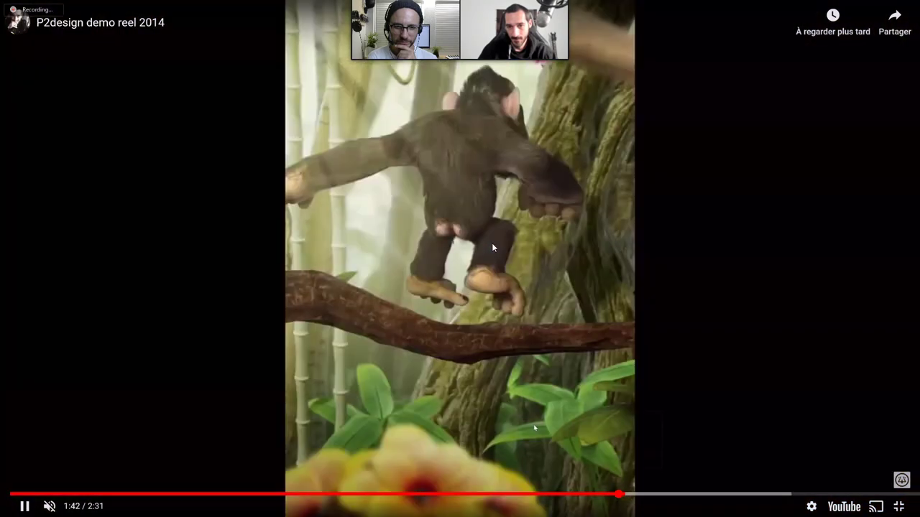
pyautogui.click(581, 495)
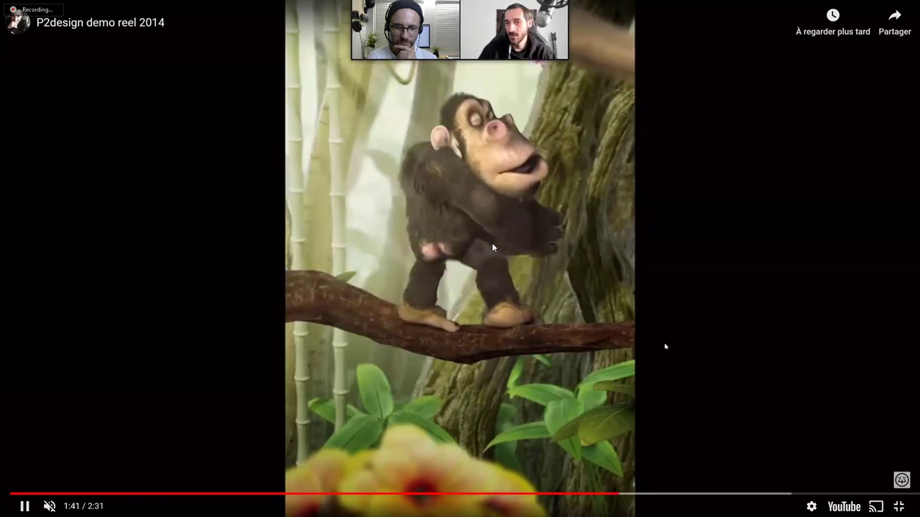
pyautogui.click(493, 248)
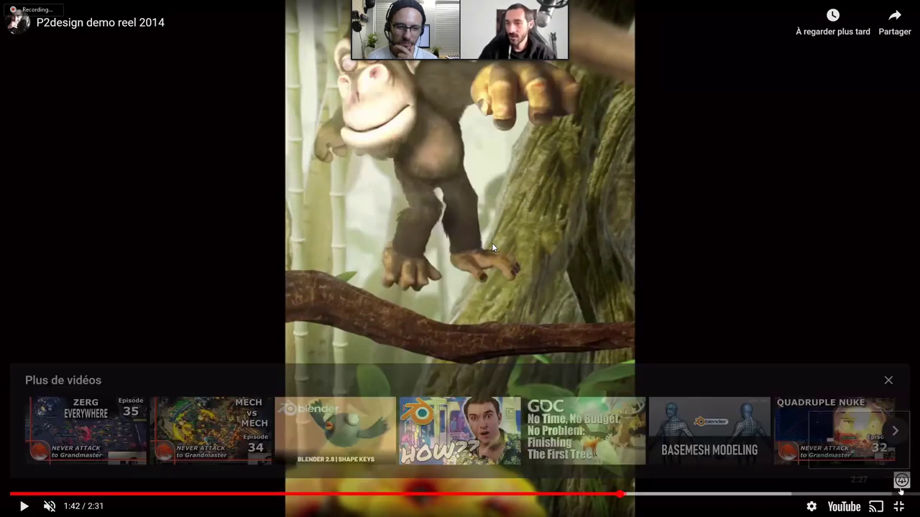
# Leave full screen, close the demo reel project, and scroll the profile gallery upward.
pyautogui.press('Escape')
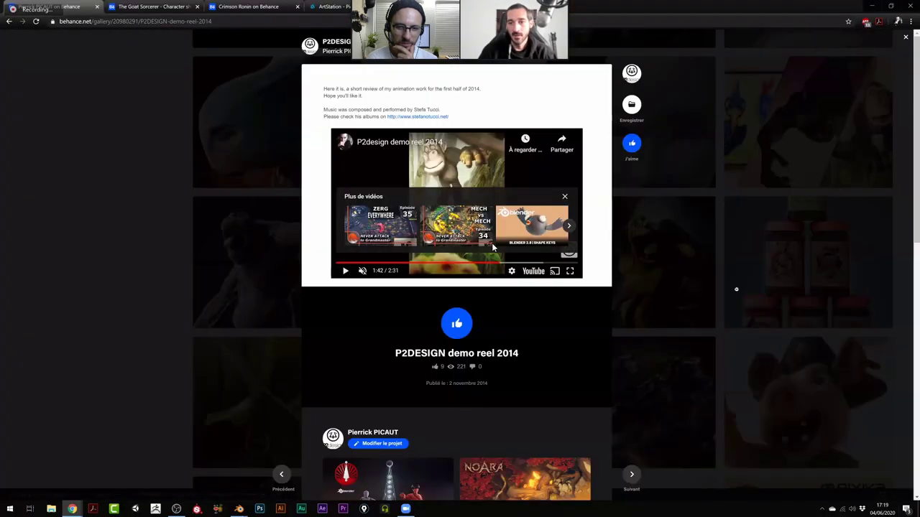
pyautogui.press('Escape')
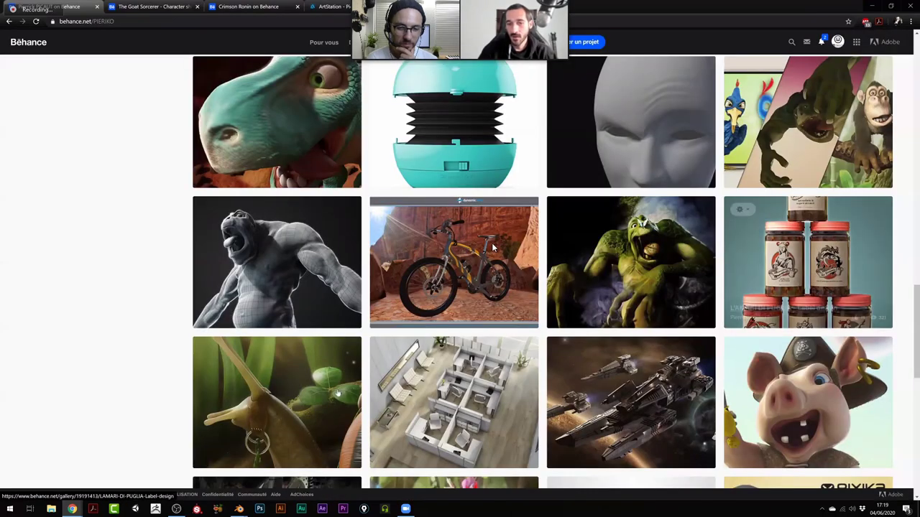
pyautogui.scroll(2, 493, 248)
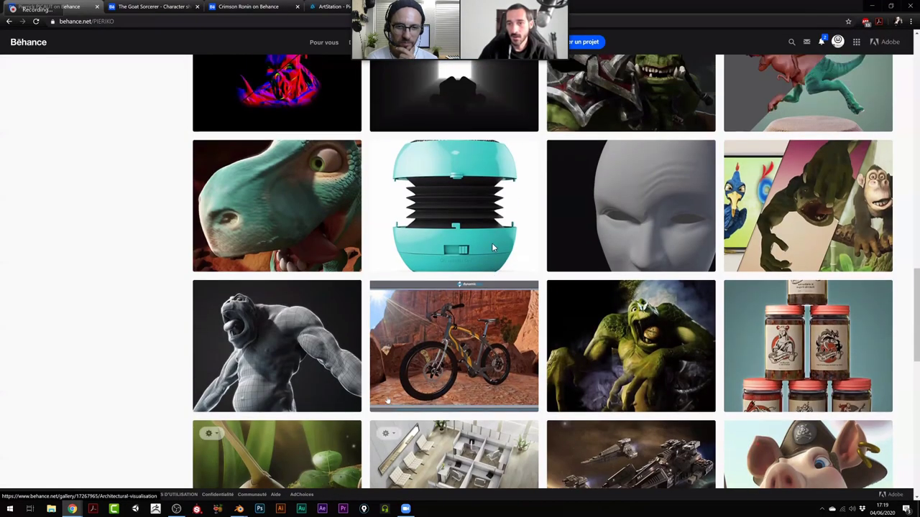
pyautogui.scroll(4, 493, 248)
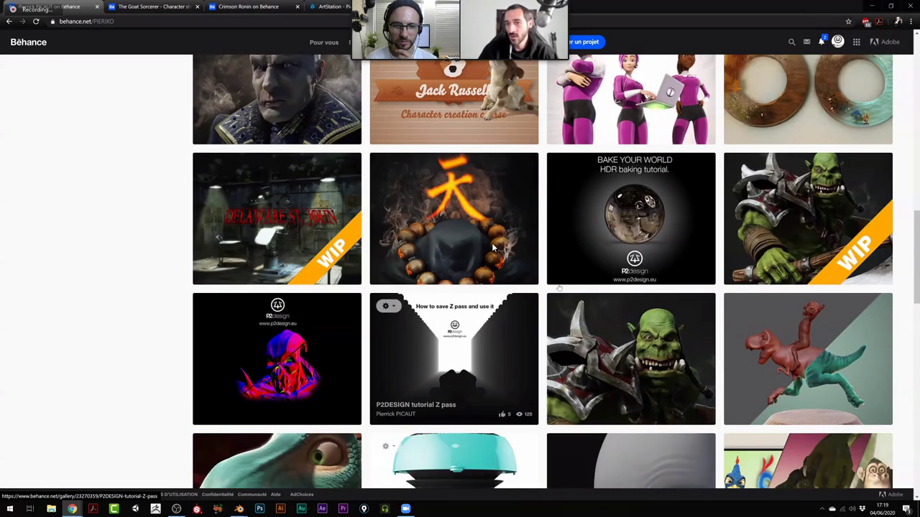
pyautogui.scroll(3, 493, 248)
pyautogui.scroll(-2, 493, 248)
pyautogui.scroll(1, 493, 248)
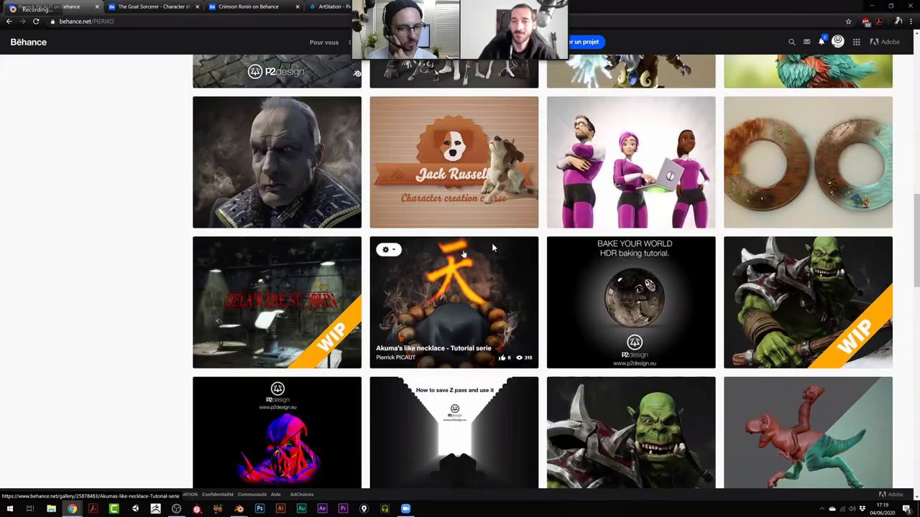
pyautogui.scroll(1, 493, 248)
pyautogui.scroll(4, 493, 248)
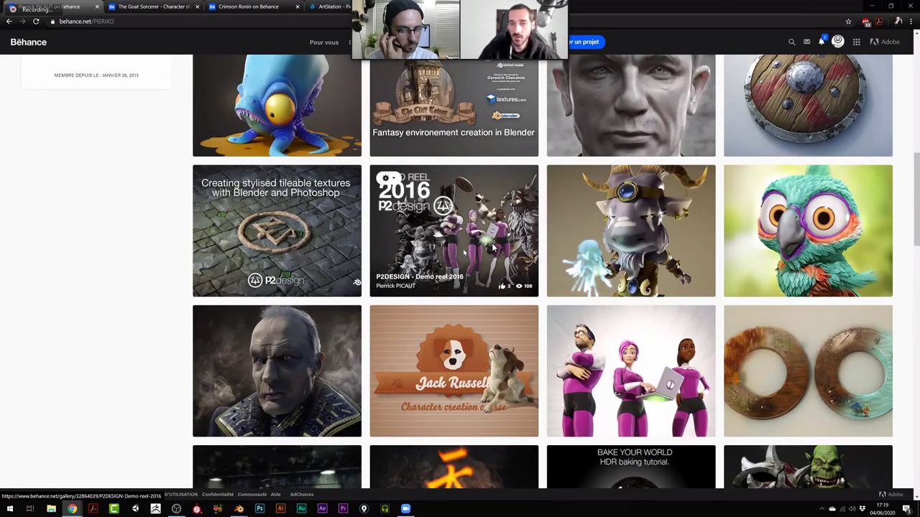
# Settle on the top rows showing NOARA – teaser and the Stylised explosion tutorial.
pyautogui.scroll(4, 493, 248)
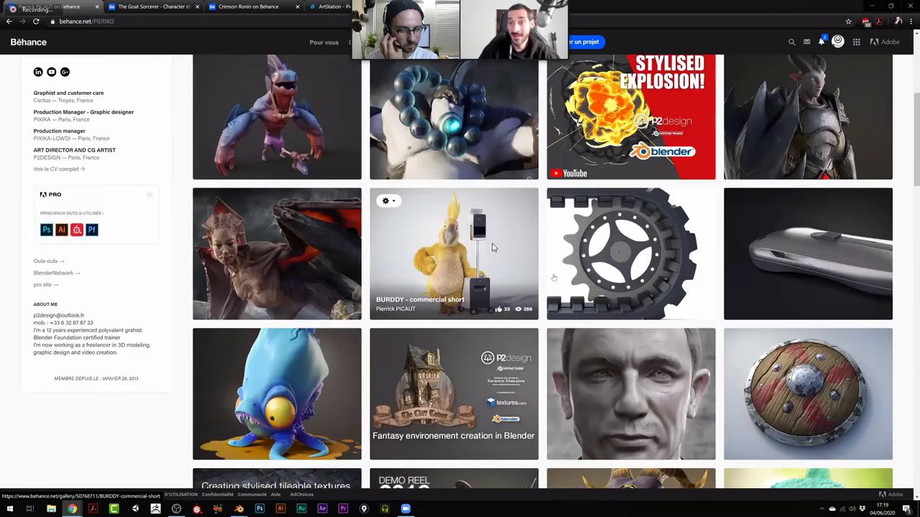
pyautogui.scroll(5, 493, 248)
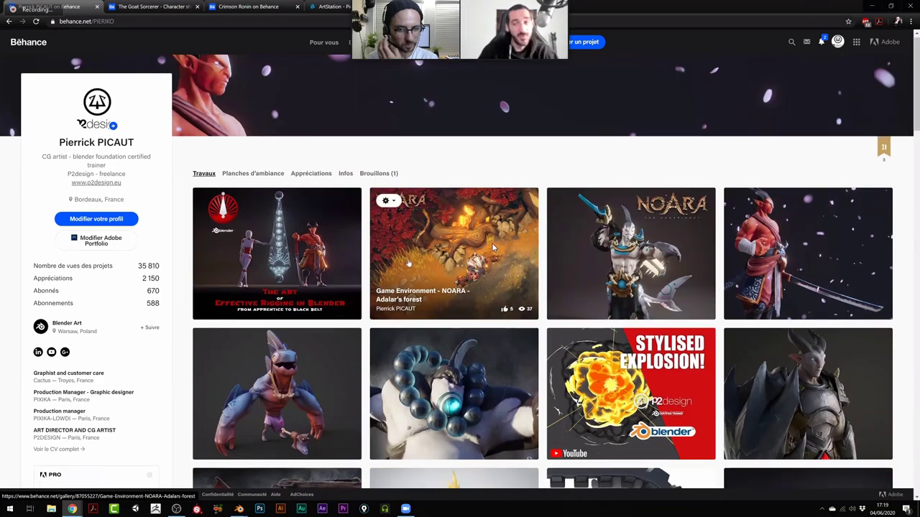
pyautogui.scroll(-1, 492, 248)
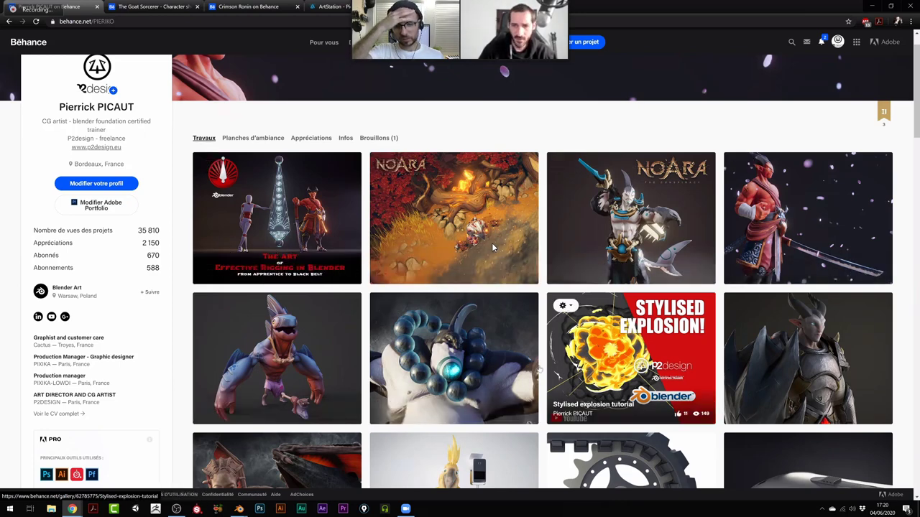
pyautogui.scroll(-1, 493, 248)
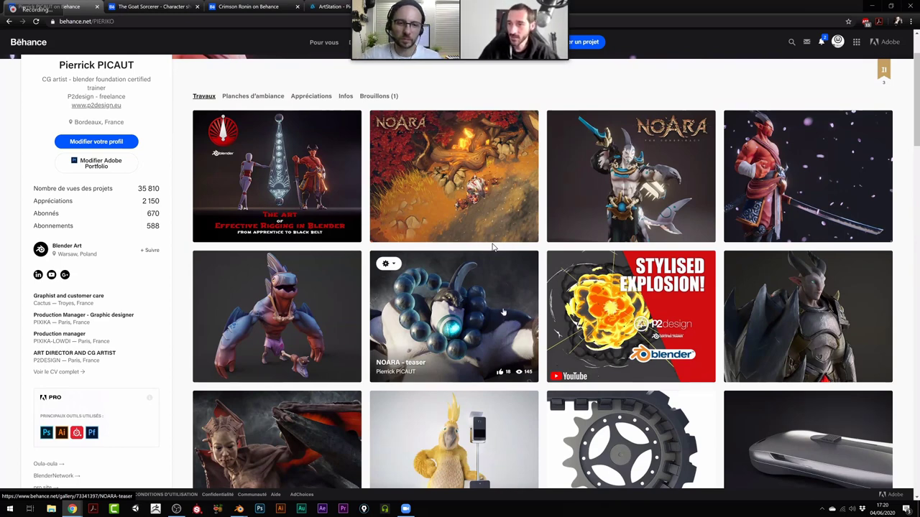
pyautogui.scroll(-3, 493, 248)
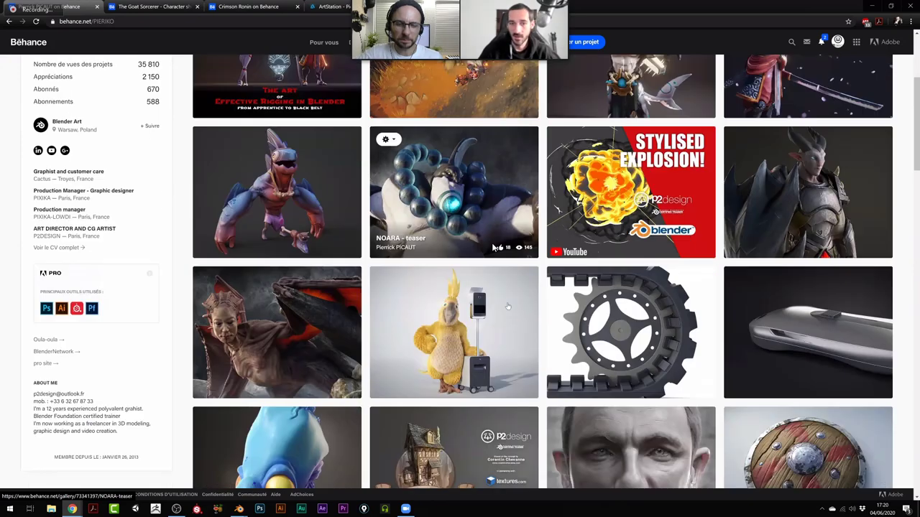
pyautogui.scroll(3, 493, 248)
pyautogui.scroll(-2, 493, 247)
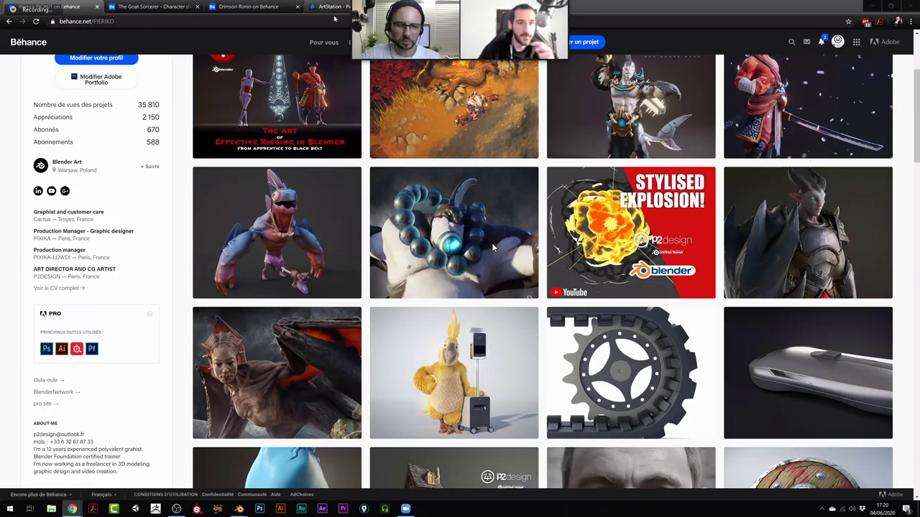
# Switch to the ArtStation portfolio tab with Ctrl+4.
pyautogui.hotkey('ctrl', '4')
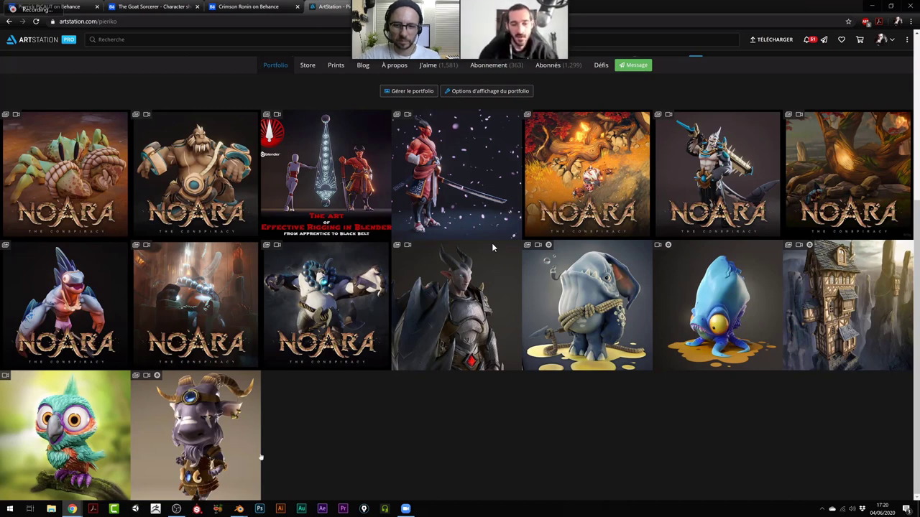
# In Blender, hide the sidebar, angle the view, and make 08-RUN the rig's active action.
pyautogui.moveTo(239, 509)
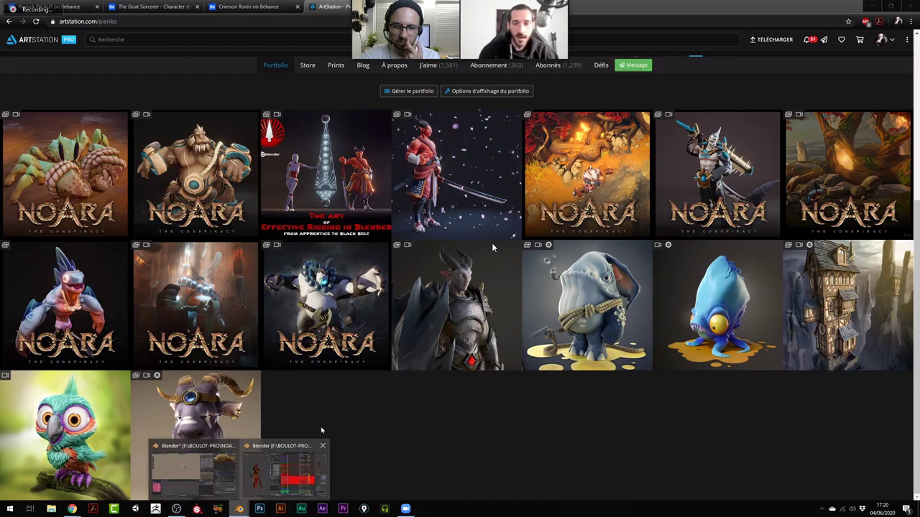
pyautogui.click(284, 471)
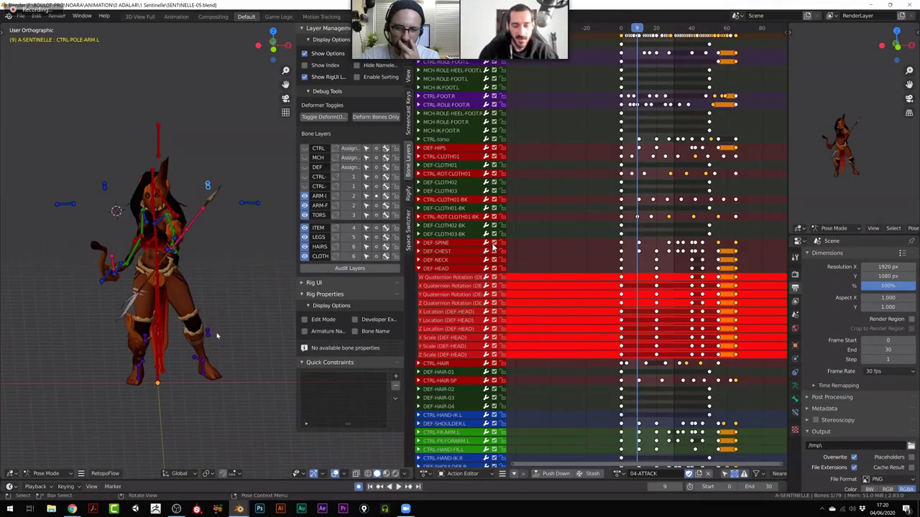
pyautogui.press('n')
pyautogui.moveTo(257, 343); pyautogui.dragTo(185, 237)
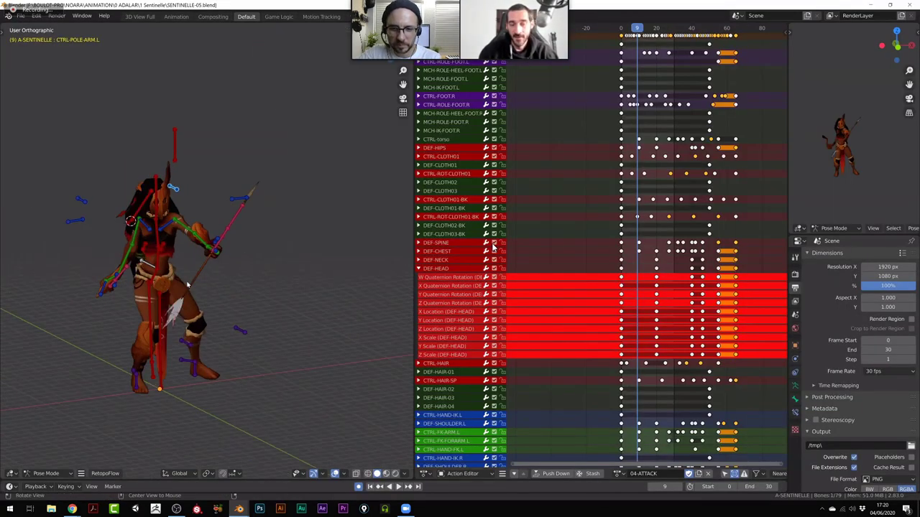
pyautogui.moveTo(187, 285); pyautogui.dragTo(112, 142)
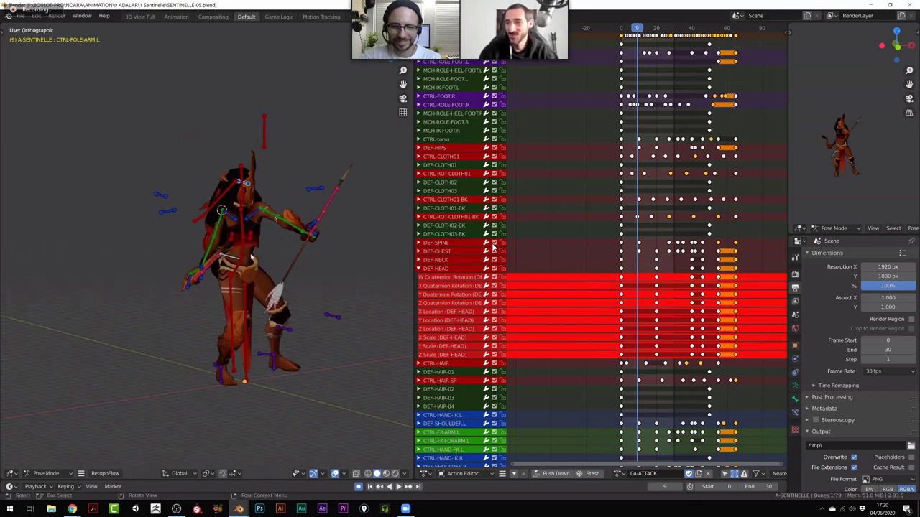
pyautogui.click(617, 475)
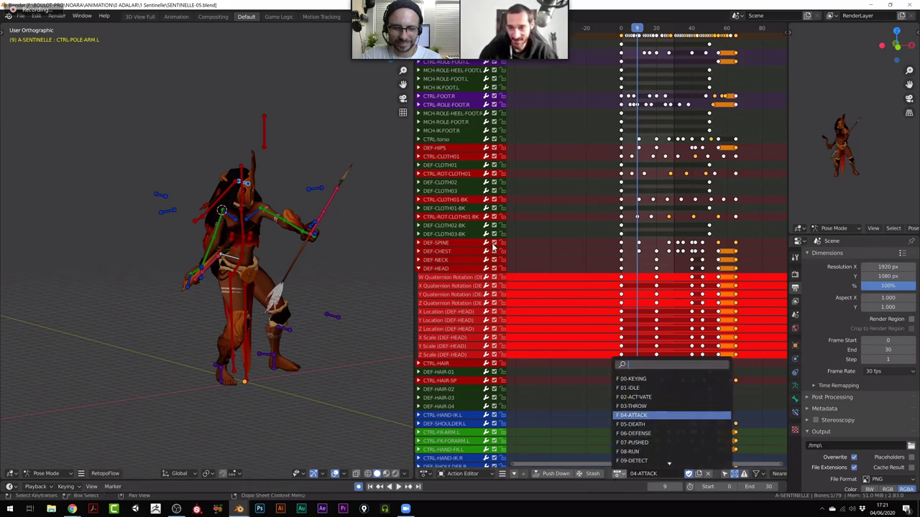
pyautogui.scroll(-3, 650, 453)
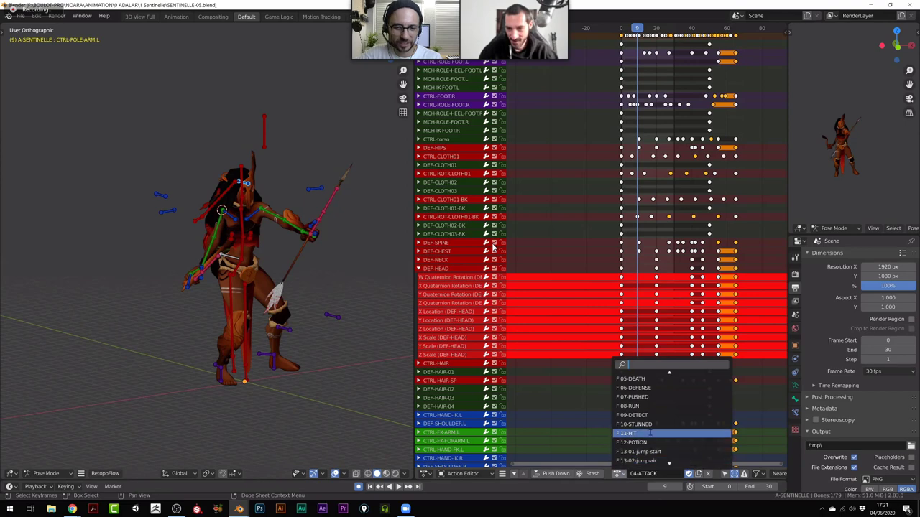
pyautogui.click(647, 406)
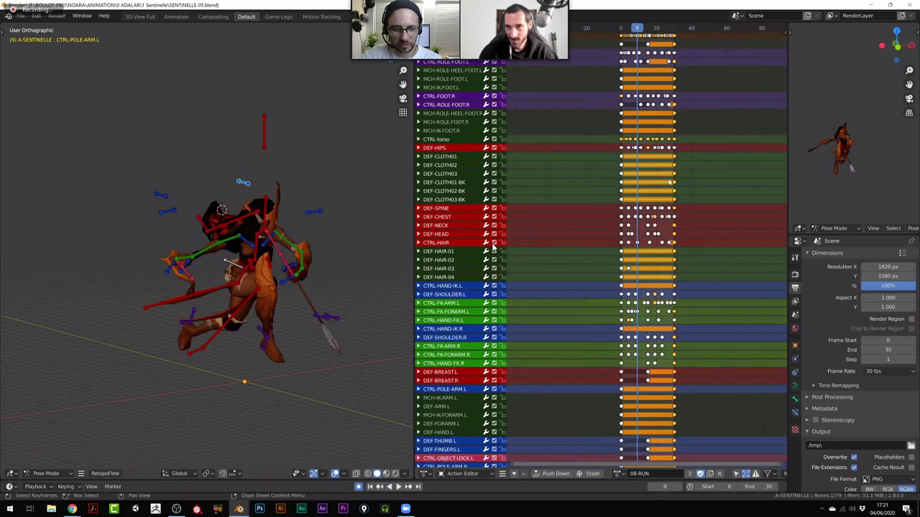
# Play the 08-RUN loop with overlays hidden in a maximized viewport, then restore the layout.
pyautogui.press('space')
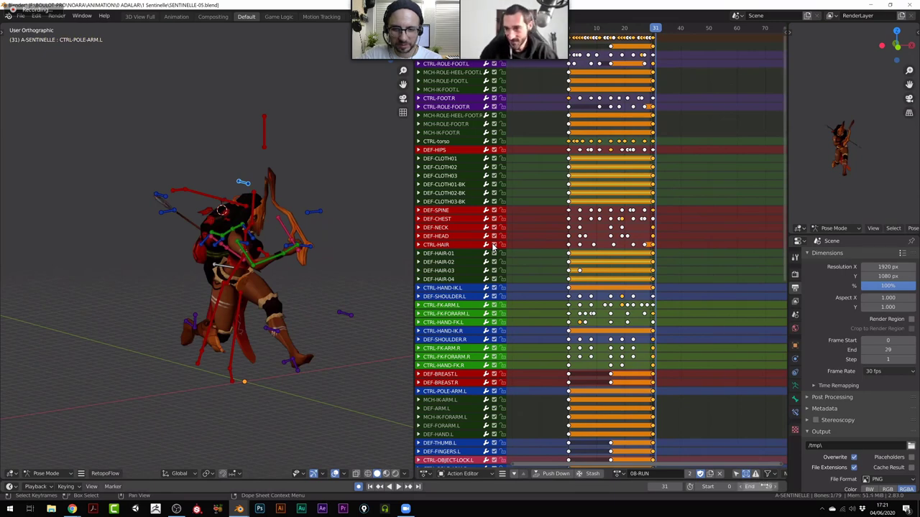
pyautogui.press('space')
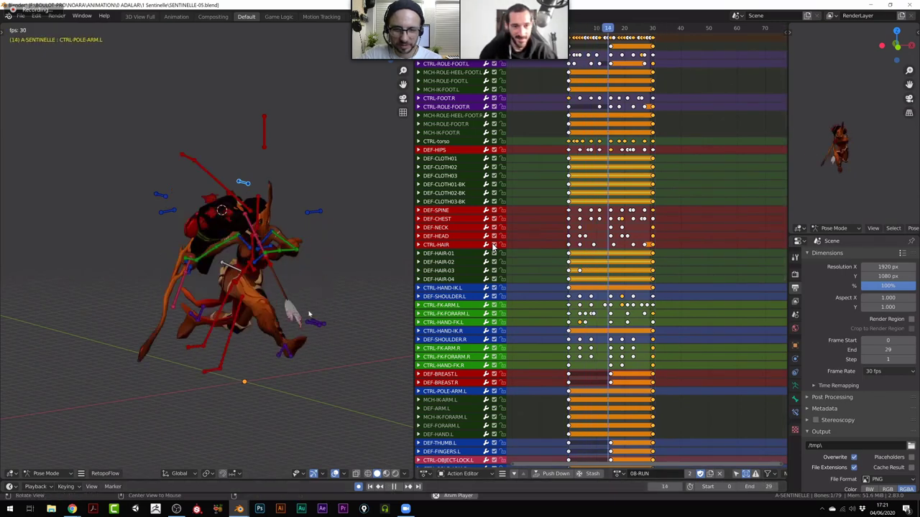
pyautogui.hotkey('shift', 'alt', 'z')
pyautogui.hotkey('ctrl', 'space')
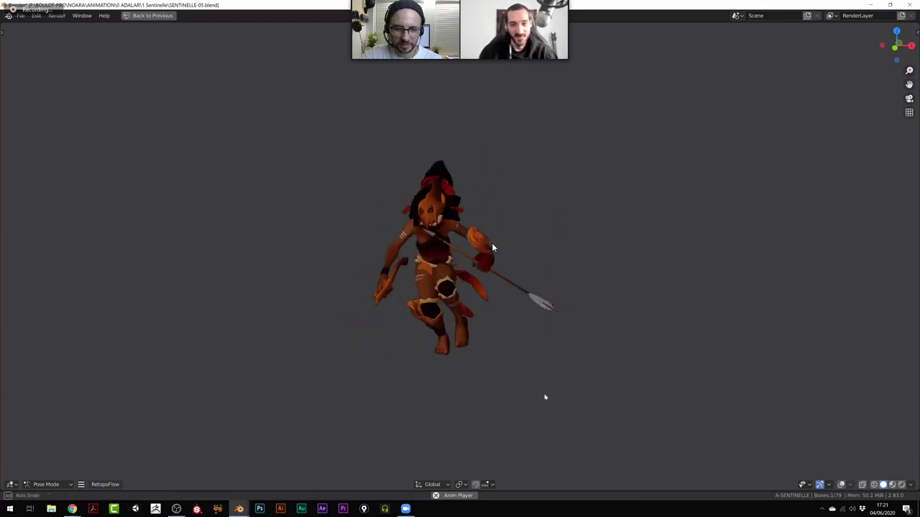
pyautogui.moveTo(517, 399); pyautogui.dragTo(438, 401)
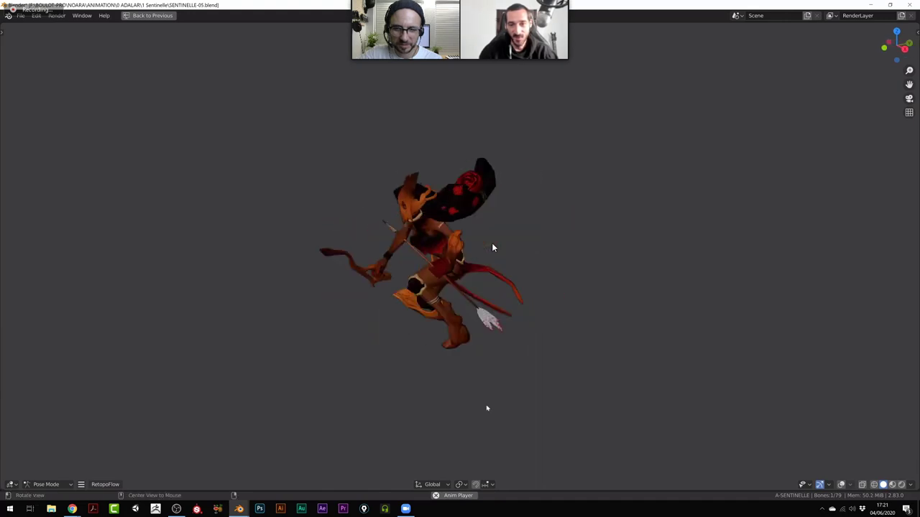
pyautogui.hotkey('ctrl', 'space')
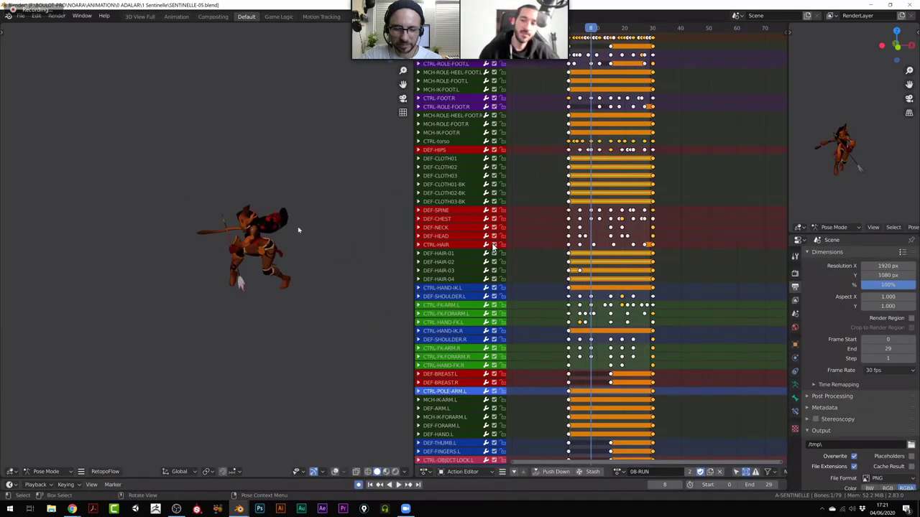
# Restore overlays, view the Sentinelle mesh wireframe in Edit Mode, then return to Object Mode.
pyautogui.hotkey('shift', 'alt', 'z')
pyautogui.scroll(4, 297, 228)
pyautogui.moveTo(296, 229); pyautogui.dragTo(317, 284)
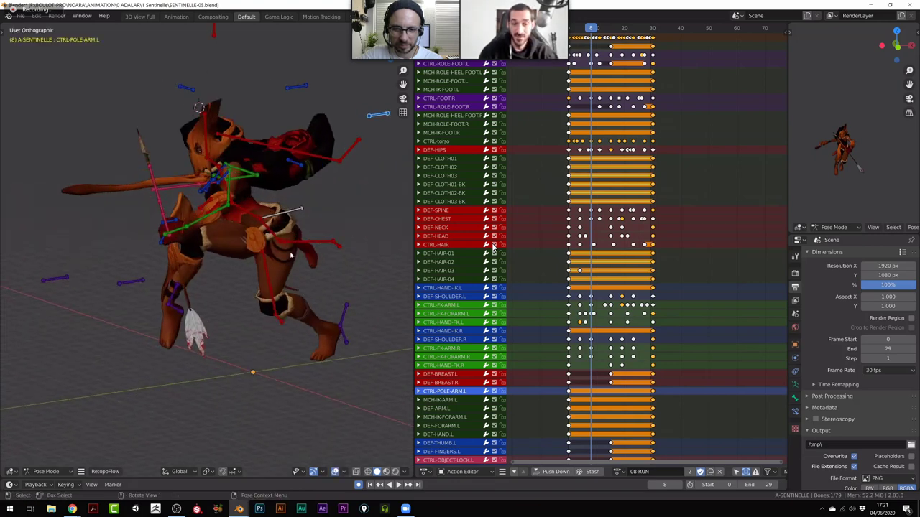
pyautogui.hotkey('ctrl', 'Tab')
pyautogui.hotkey('ctrl', 'Tab')
pyautogui.click(492, 248)
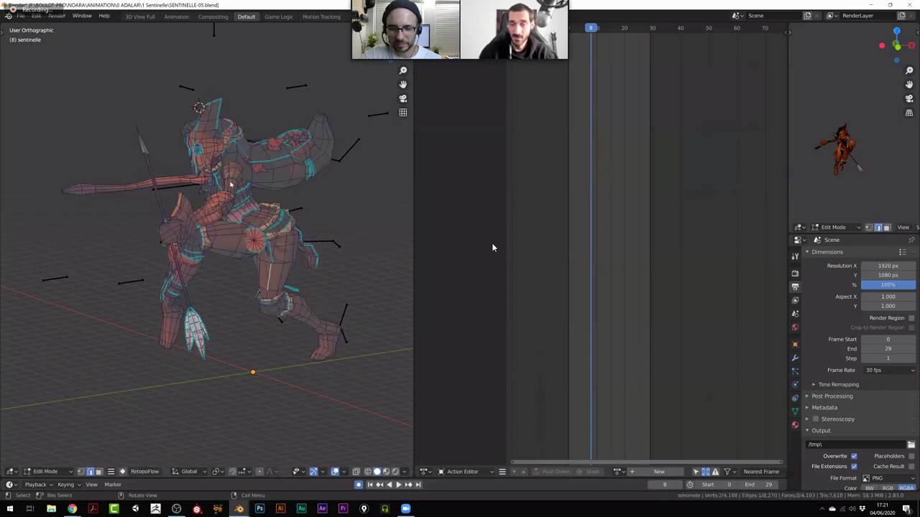
pyautogui.press('Tab')
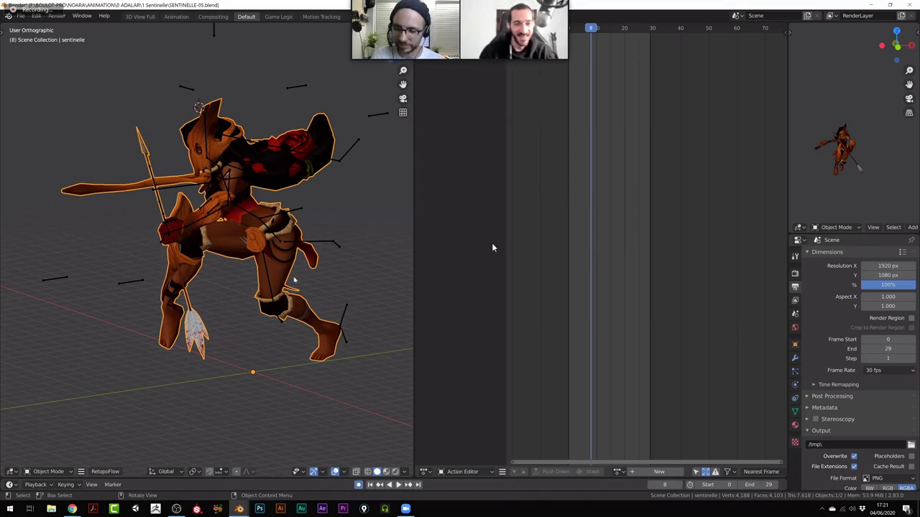
pyautogui.moveTo(293, 280); pyautogui.dragTo(279, 161)
# Switch the Sentinelle rig back into Pose Mode and zoom in on it.
pyautogui.hotkey('ctrl', 'Tab')
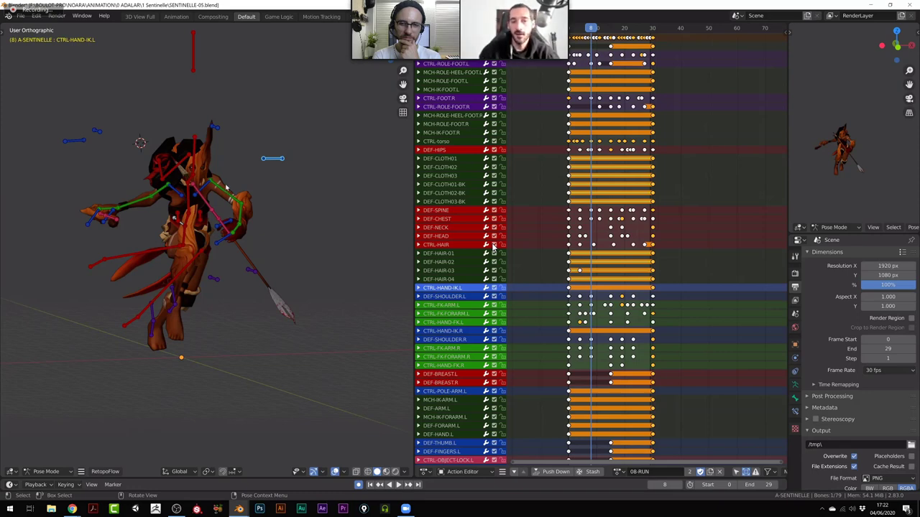
pyautogui.scroll(1, 237, 215)
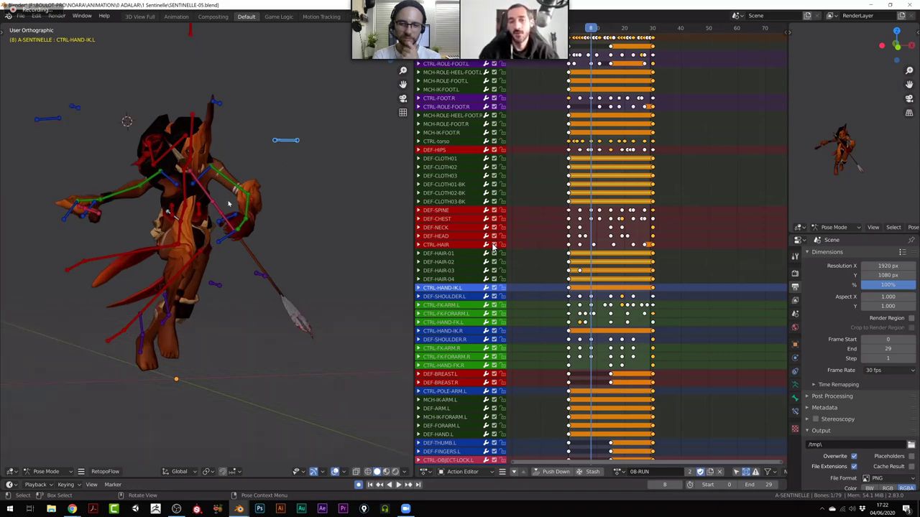
# Orbit around the Sentinelle rig, select the CTRL-FKARM.L arm bone, then switch to ArtStation.
pyautogui.moveTo(248, 199); pyautogui.dragTo(186, 214)
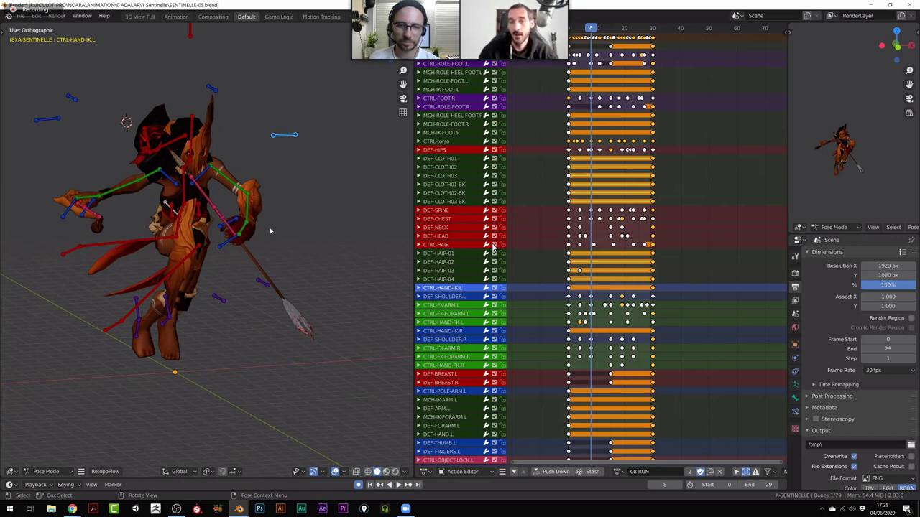
pyautogui.moveTo(255, 203); pyautogui.dragTo(232, 207)
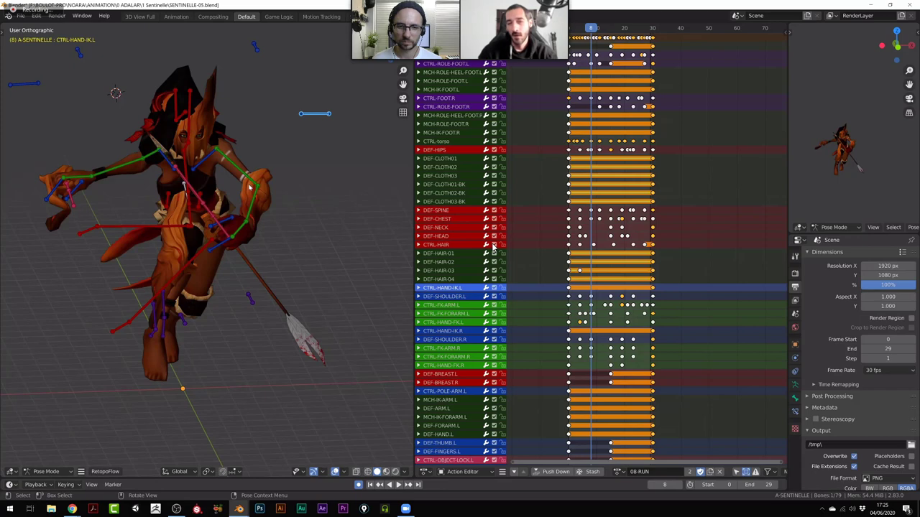
pyautogui.click(231, 152)
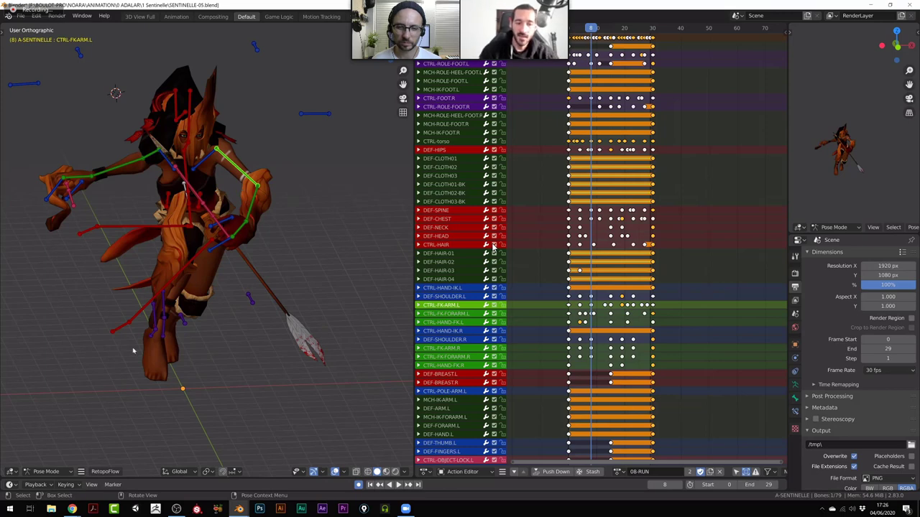
pyautogui.moveTo(72, 509)
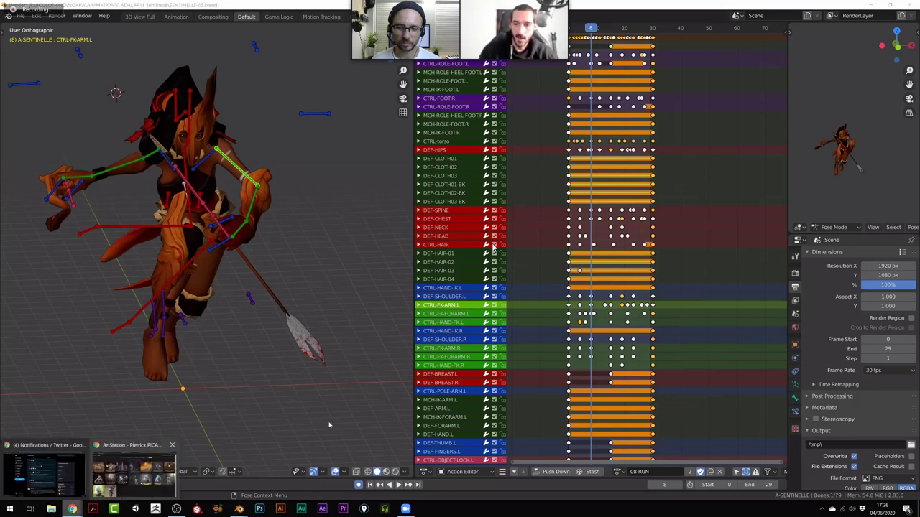
pyautogui.click(133, 471)
# Open the Dragon Knight – Blender Course artwork and scroll through its page.
pyautogui.click(492, 247)
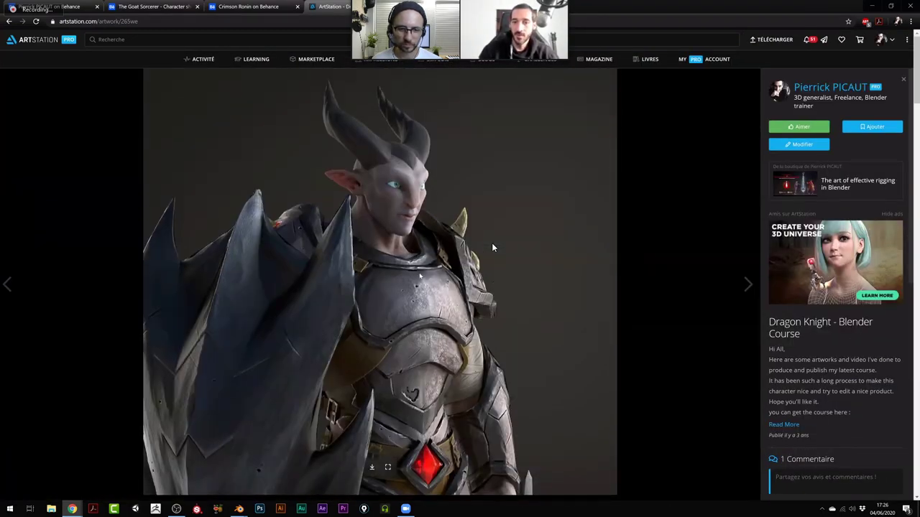
pyautogui.scroll(-2, 492, 247)
pyautogui.scroll(1, 493, 247)
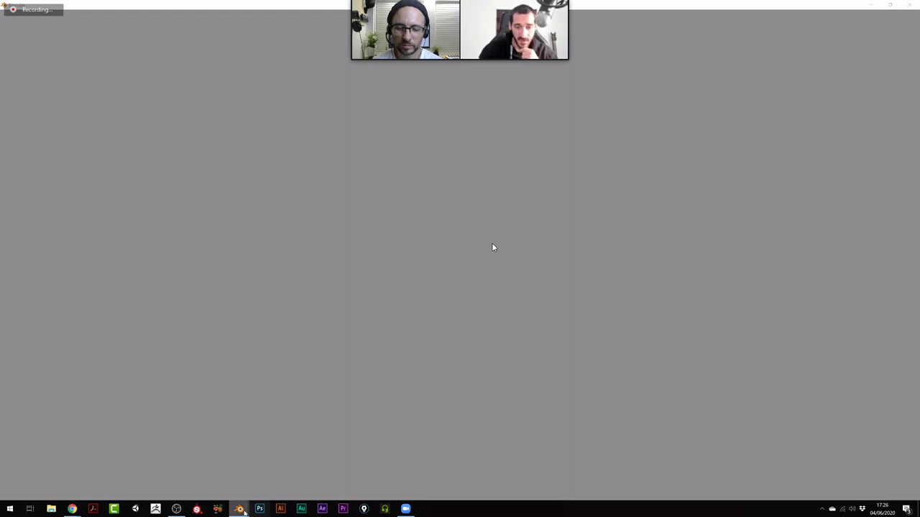
pyautogui.moveTo(245, 504)
pyautogui.click(184, 474)
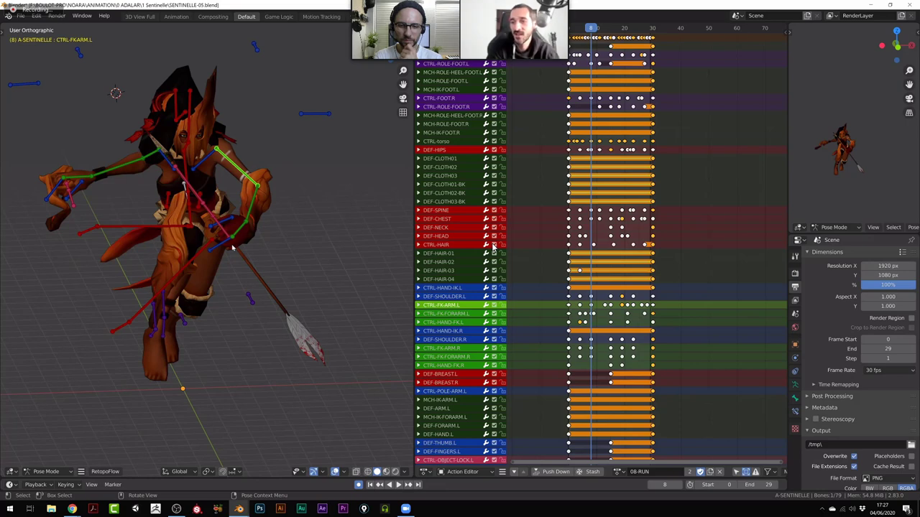
# Toggle the CTRL-HAIR channel in the Action Editor, then zoom and orbit around Sentinelle.
pyautogui.click(496, 245)
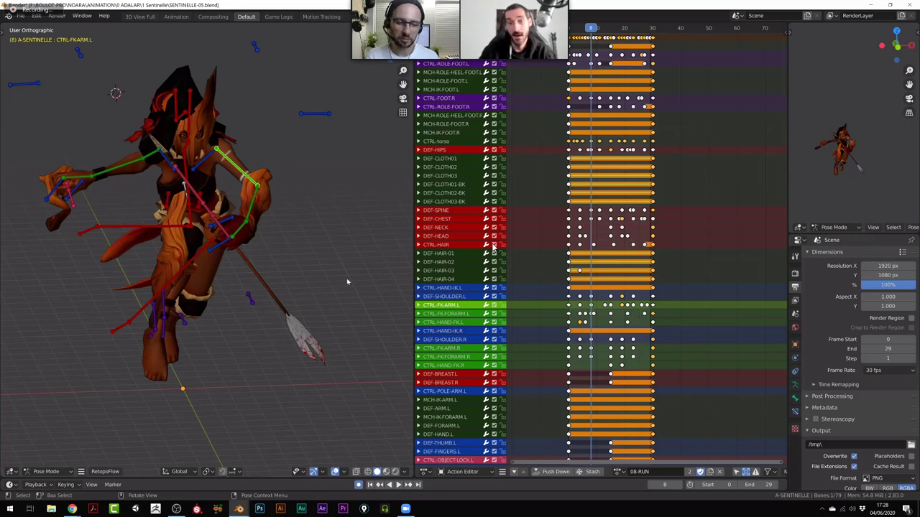
pyautogui.click(496, 245)
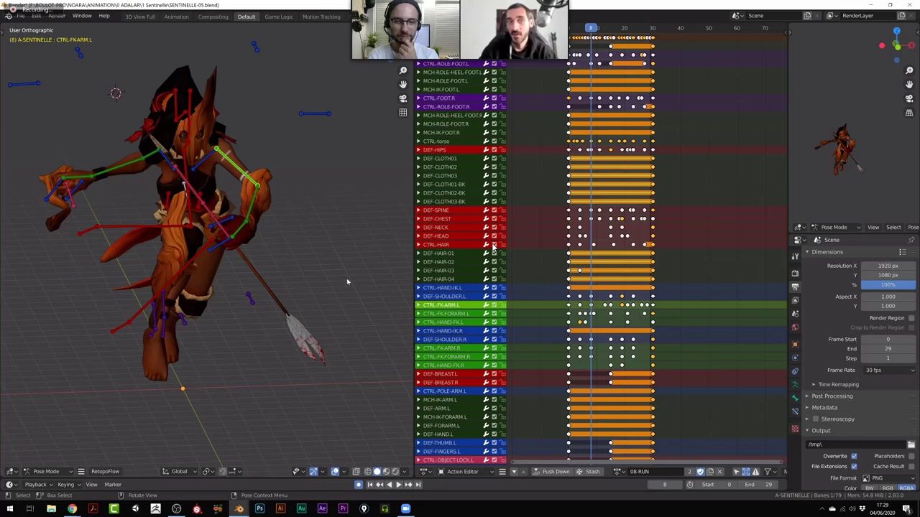
pyautogui.click(494, 245)
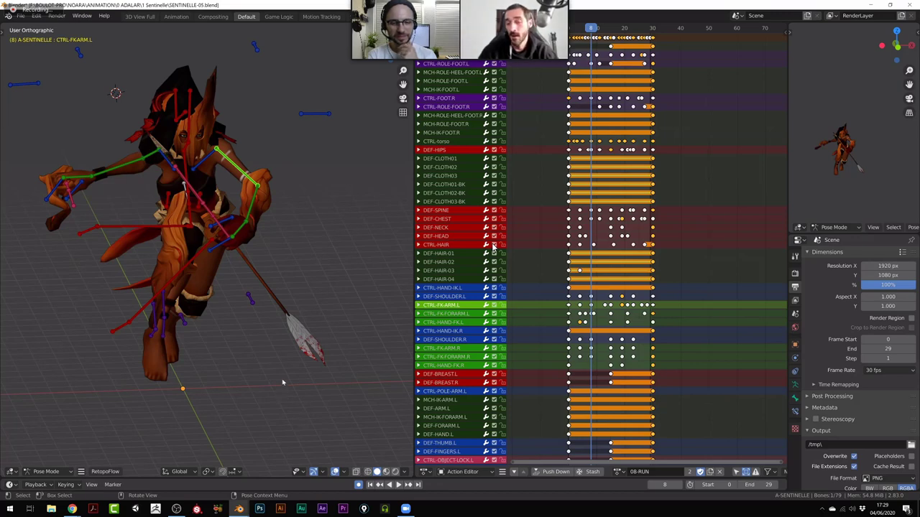
pyautogui.moveTo(282, 383); pyautogui.dragTo(291, 383)
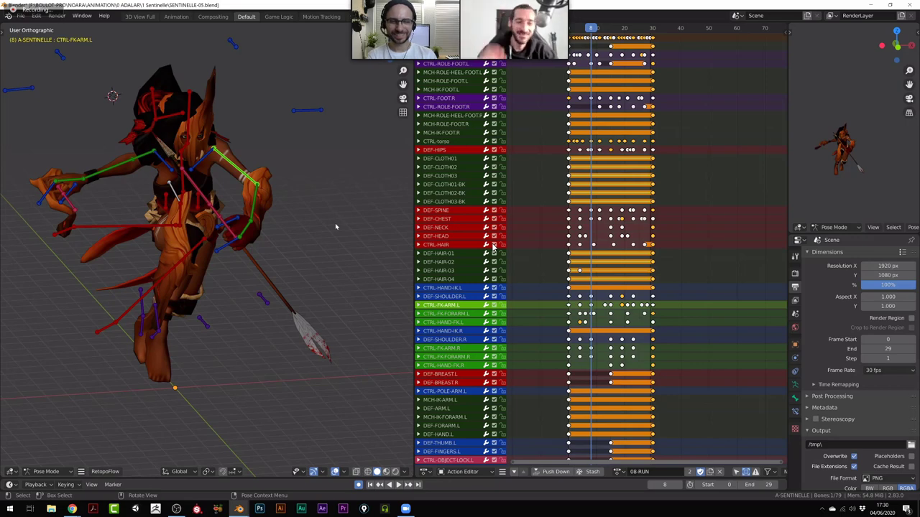
# Play the 08-RUN animation, return to frame 8, and orbit to a side view.
pyautogui.press('space')
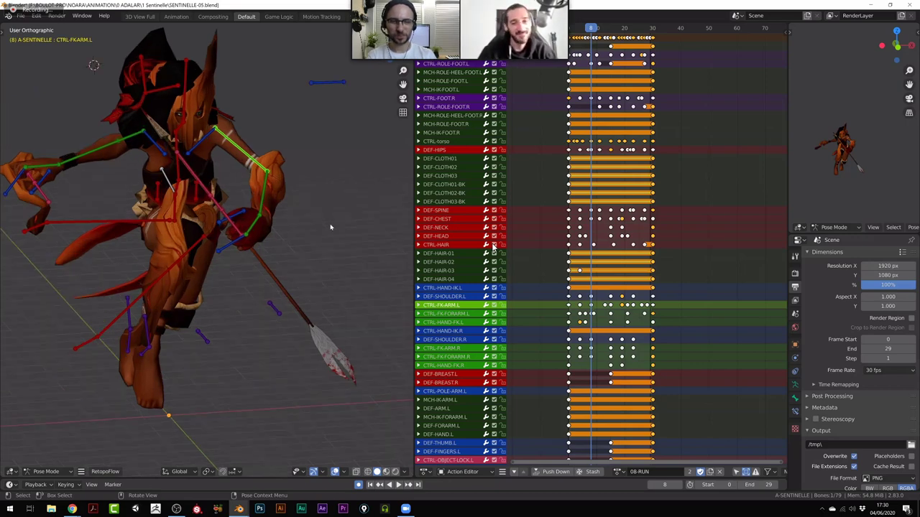
pyautogui.press('Escape')
pyautogui.press('space')
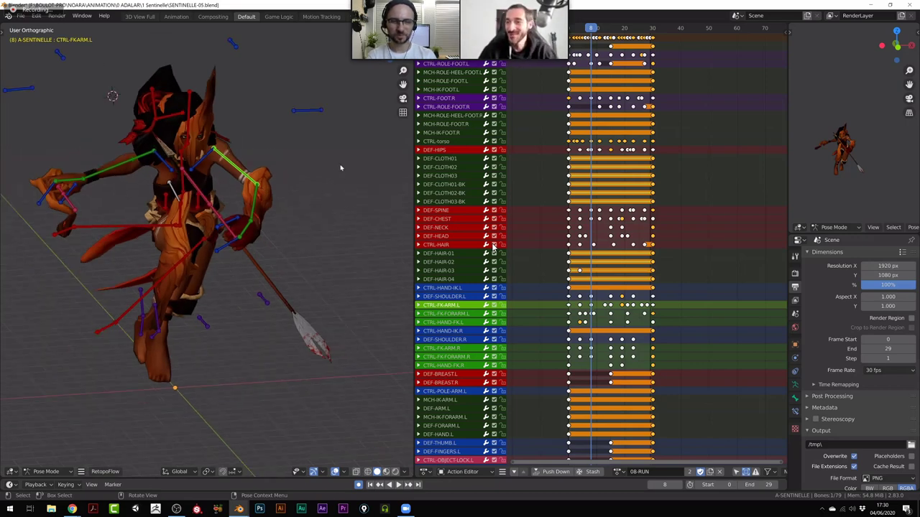
pyautogui.press('Escape')
pyautogui.moveTo(309, 210); pyautogui.dragTo(286, 279)
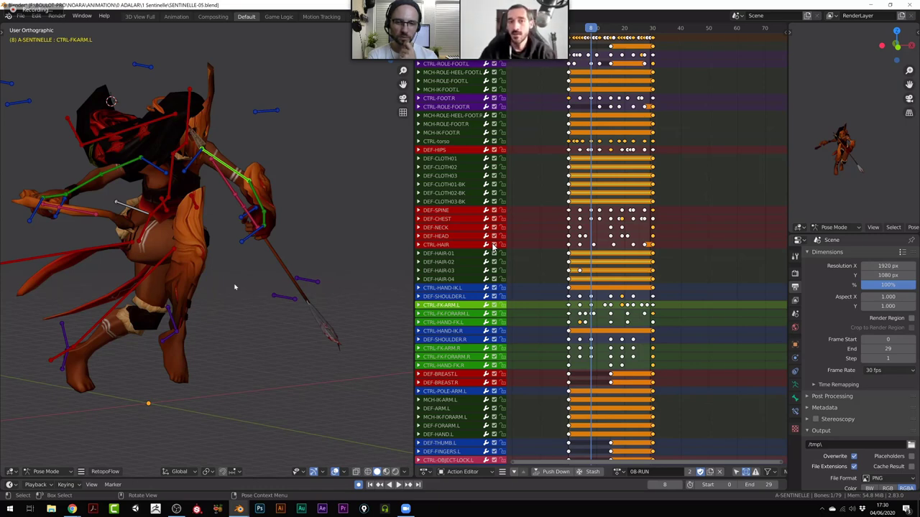
# Toggle the CTRL-HAIR channel checkbox and orbit to a tilted top-down view of the character.
pyautogui.click(494, 245)
pyautogui.click(495, 245)
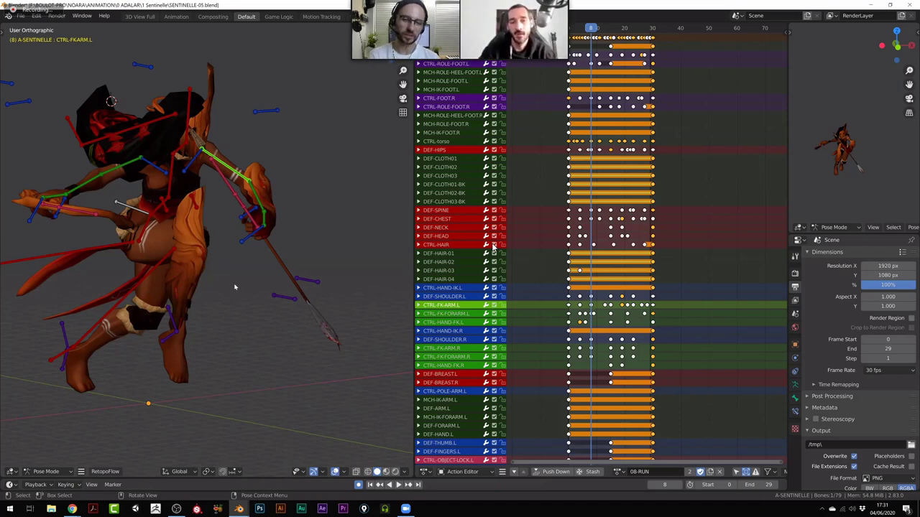
pyautogui.click(494, 245)
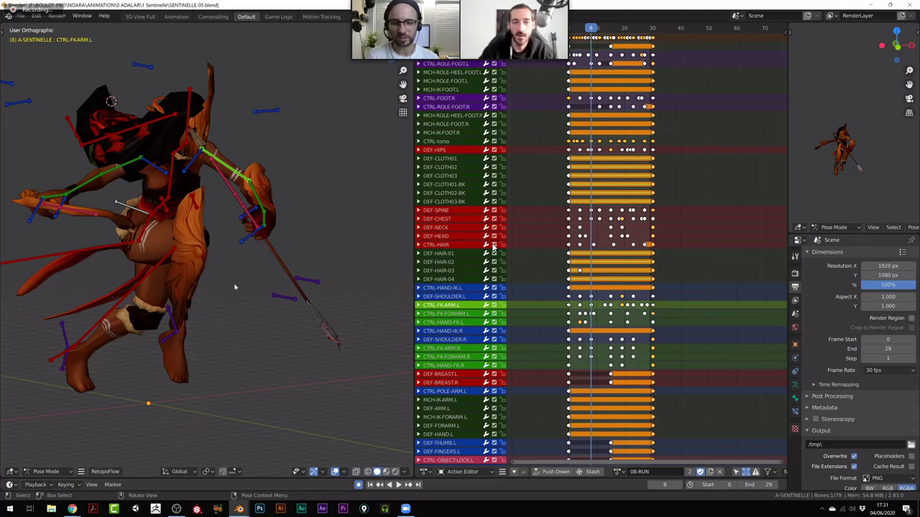
pyautogui.moveTo(260, 295); pyautogui.dragTo(319, 276)
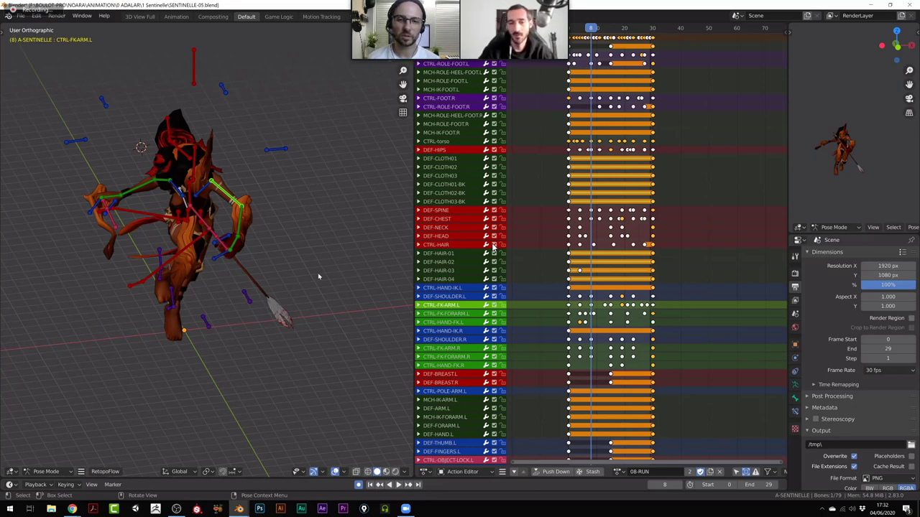
pyautogui.click(494, 245)
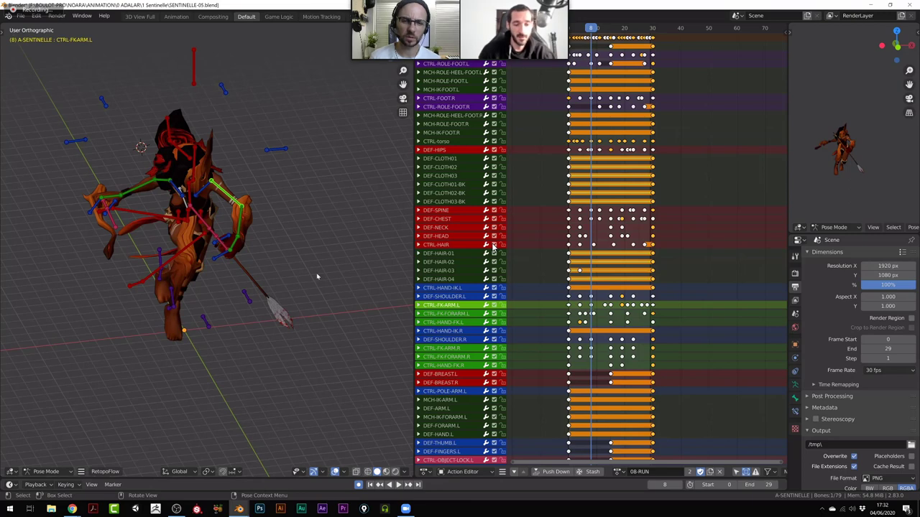
# Return to the Dragon Knight page and open the author's profile in a new tab.
pyautogui.moveTo(72, 509)
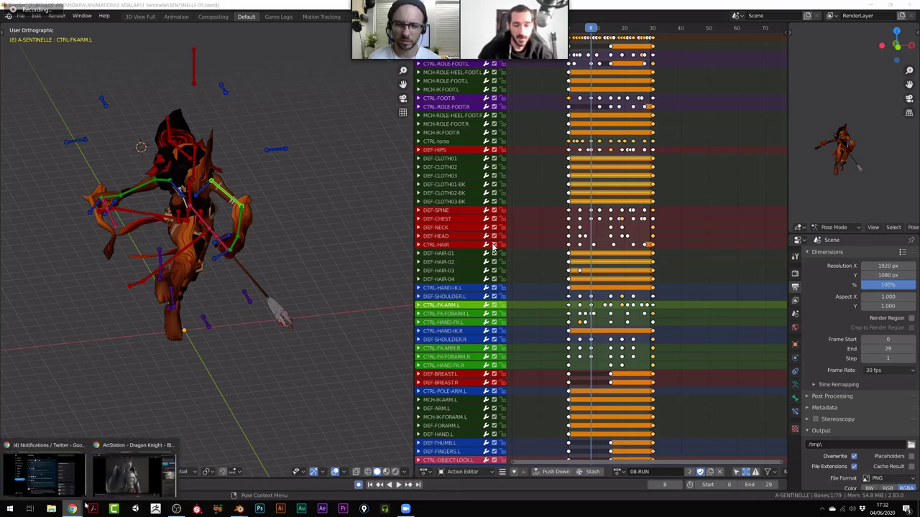
pyautogui.click(116, 488)
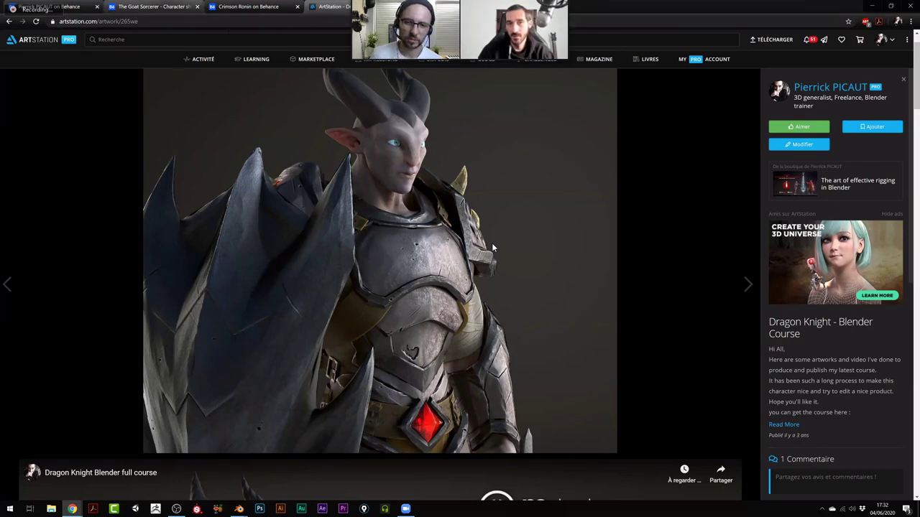
pyautogui.rightClick(825, 89)
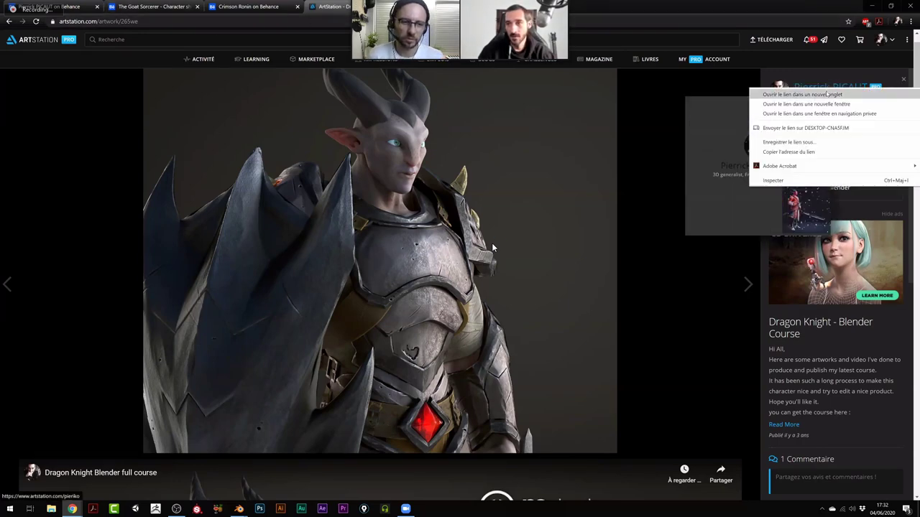
pyautogui.click(827, 92)
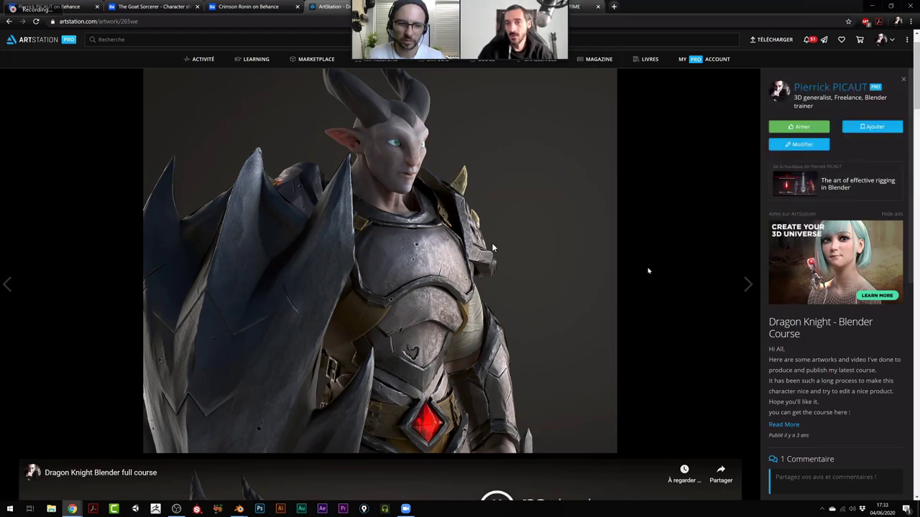
pyautogui.hotkey('ctrl', 'Tab')
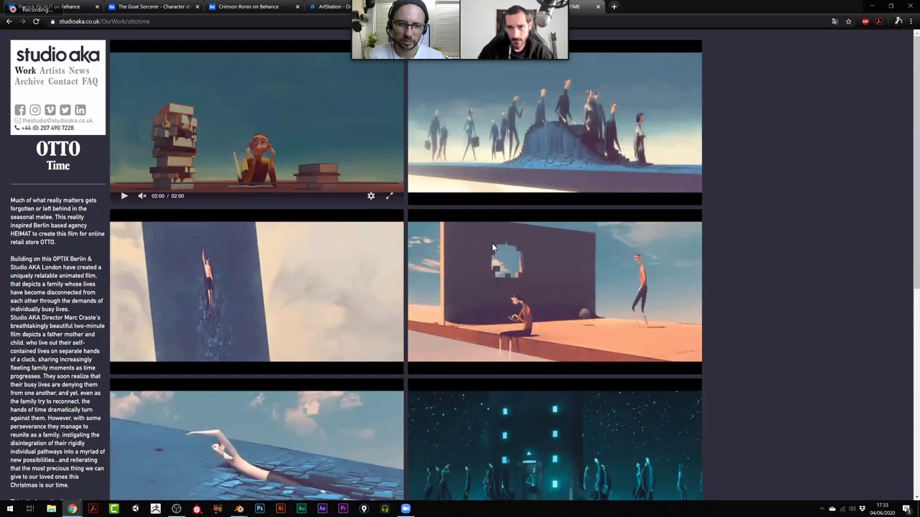
# Switch to the newly opened tab with the artist's ArtStation profile.
pyautogui.hotkey('ctrl', 'shift', 'Tab')
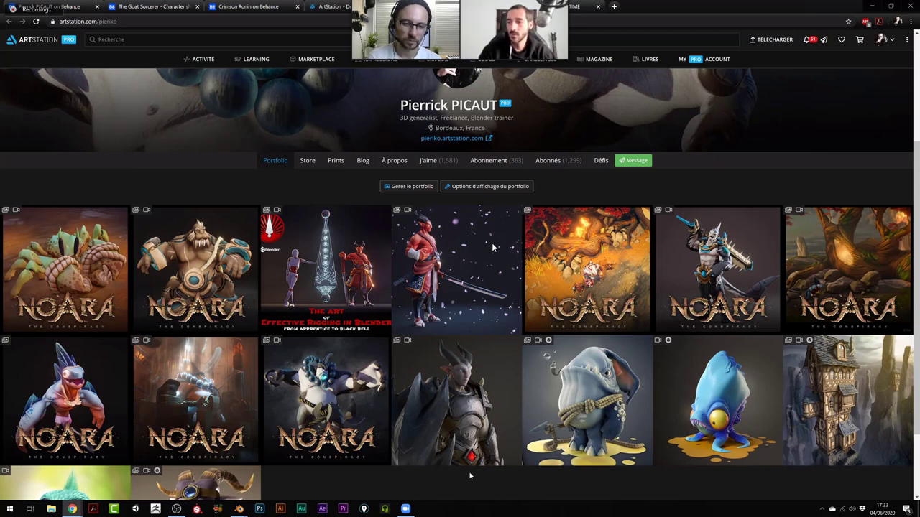
# Open the WIP Noara game environment artwork and scroll back up to its first image.
pyautogui.click(858, 249)
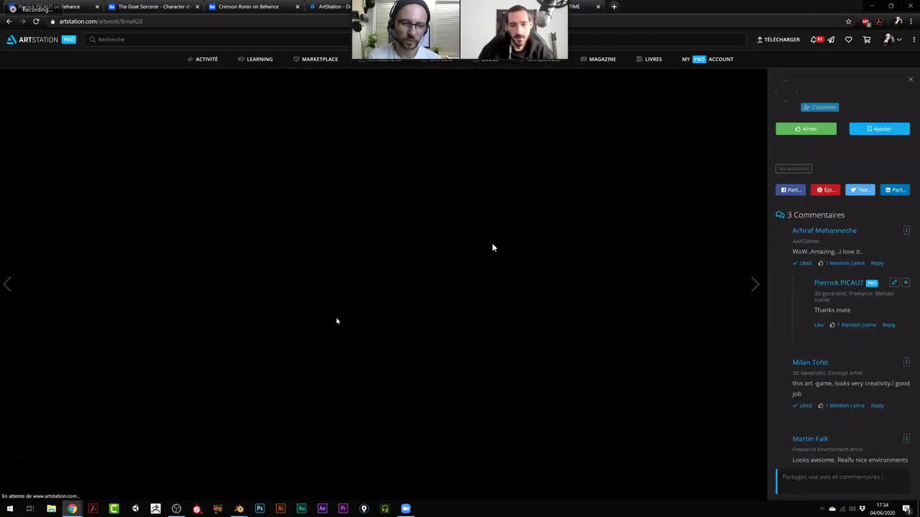
pyautogui.scroll(-6, 191, 386)
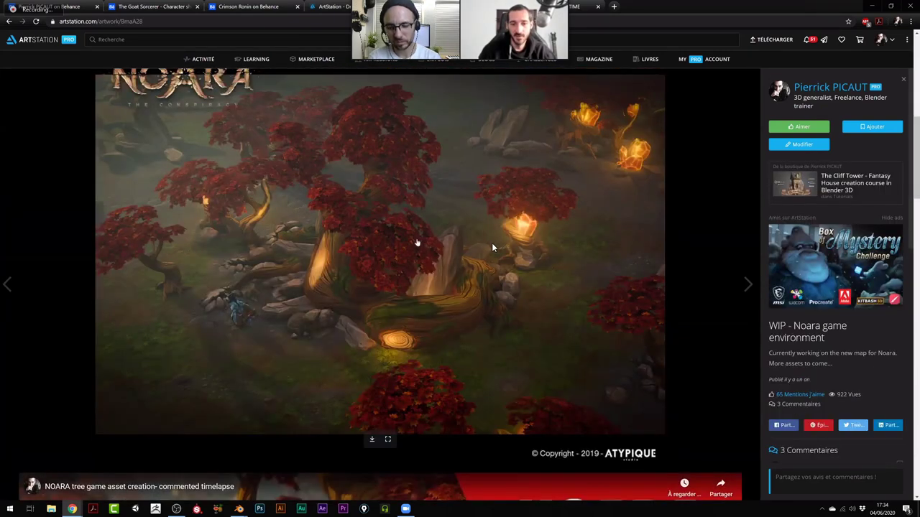
pyautogui.scroll(-10, 416, 243)
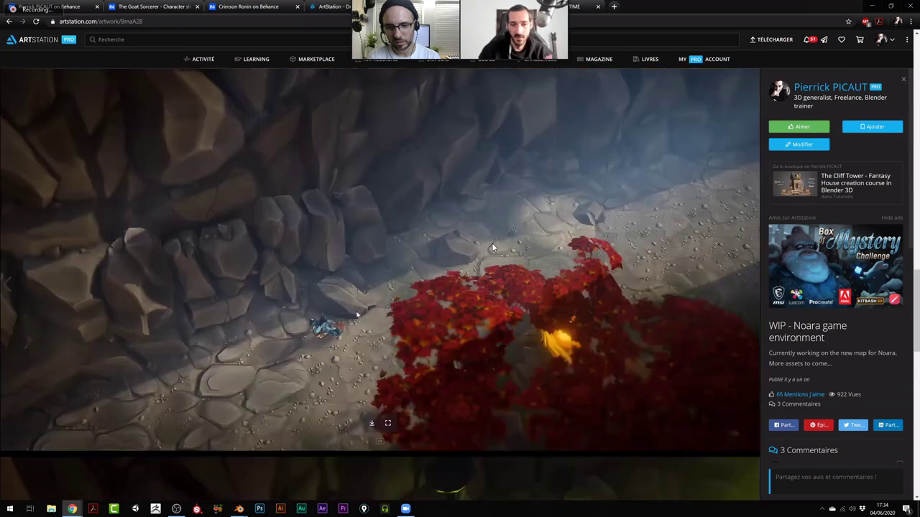
pyautogui.scroll(-2, 493, 248)
pyautogui.scroll(2, 492, 248)
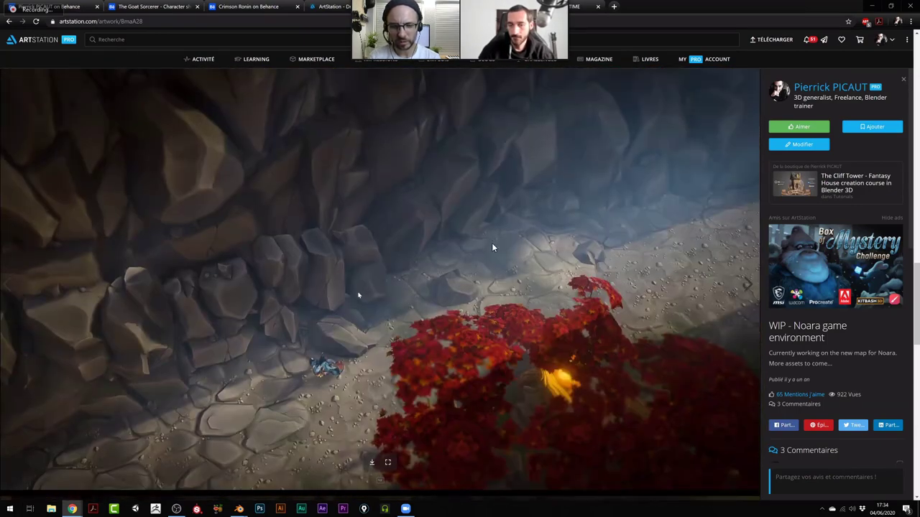
pyautogui.scroll(-5, 492, 248)
pyautogui.scroll(-2, 492, 248)
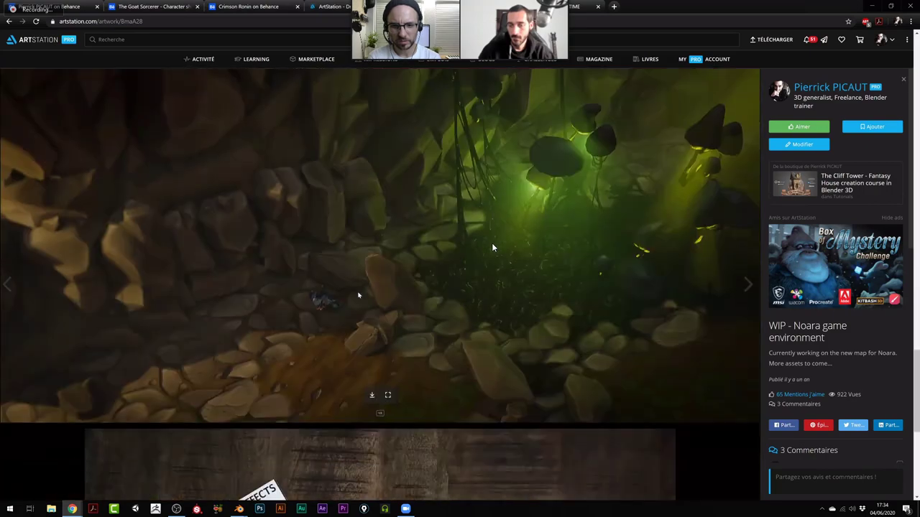
pyautogui.scroll(8, 492, 247)
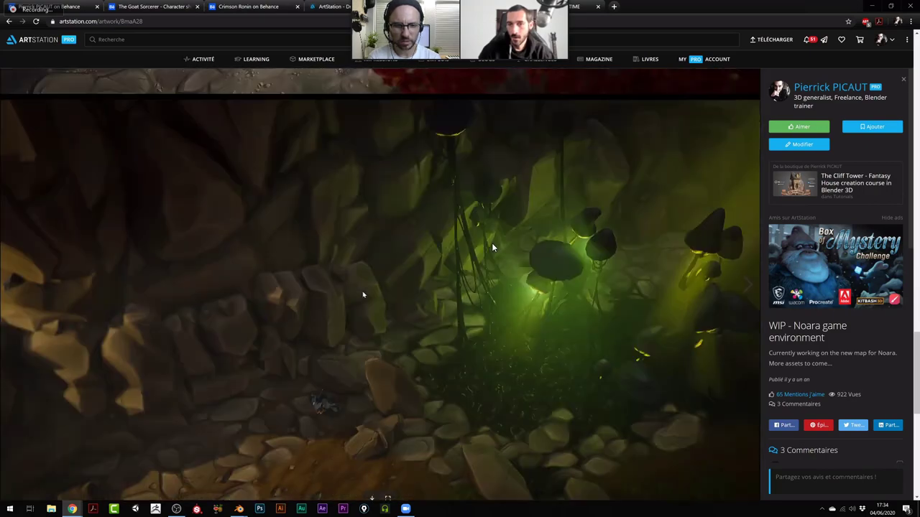
pyautogui.scroll(5, 493, 248)
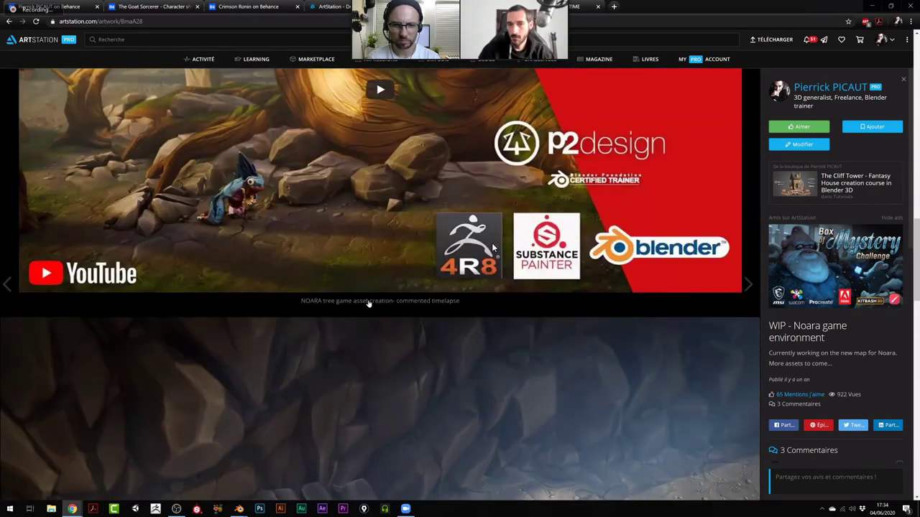
pyautogui.scroll(7, 492, 248)
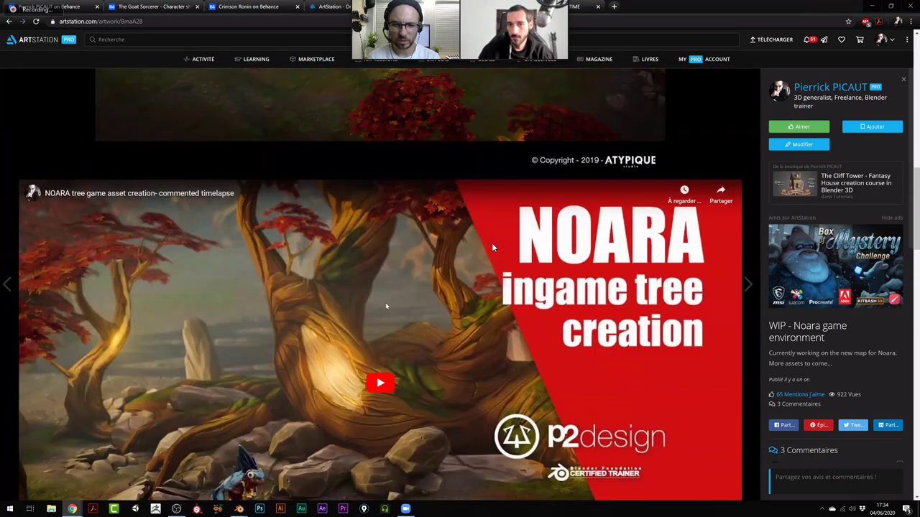
pyautogui.scroll(5, 492, 248)
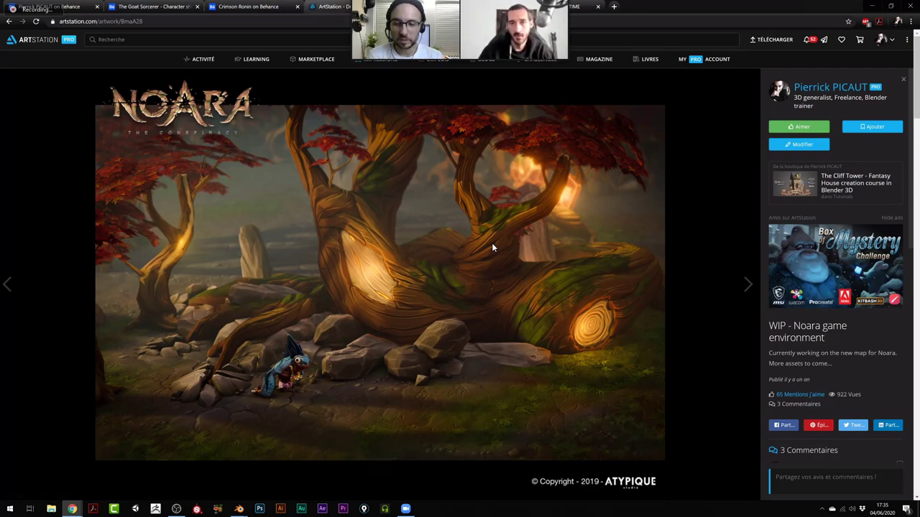
# Go to the artist's portfolio and open a Noara creature and armored-warrior piece in new tabs.
pyautogui.press('Right')
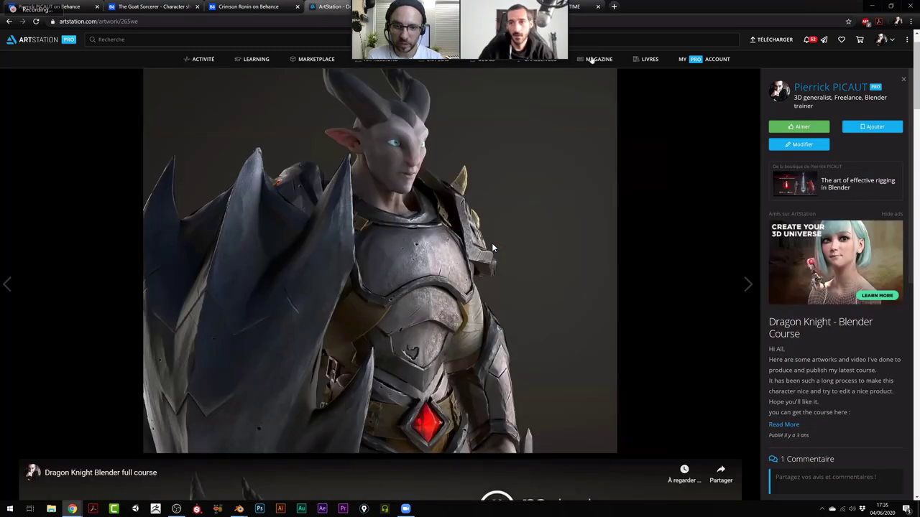
pyautogui.click(838, 92)
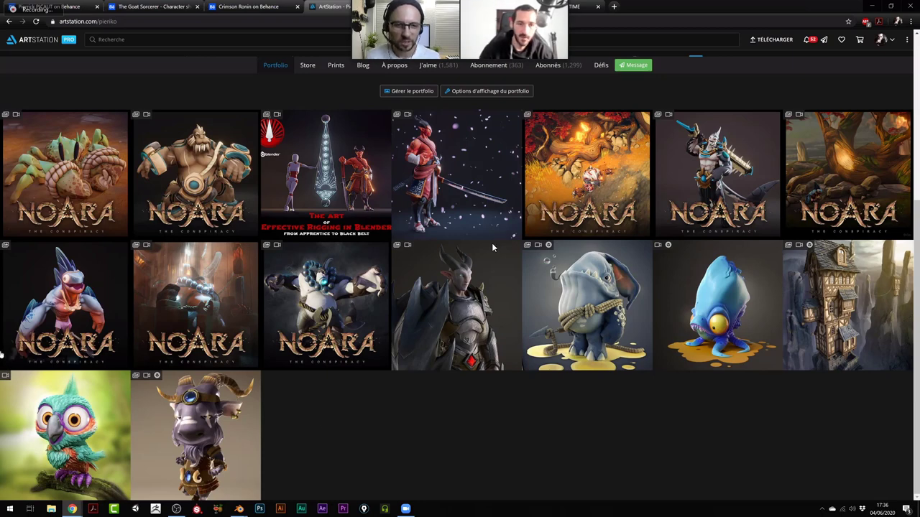
pyautogui.rightClick(46, 293)
pyautogui.click(75, 302)
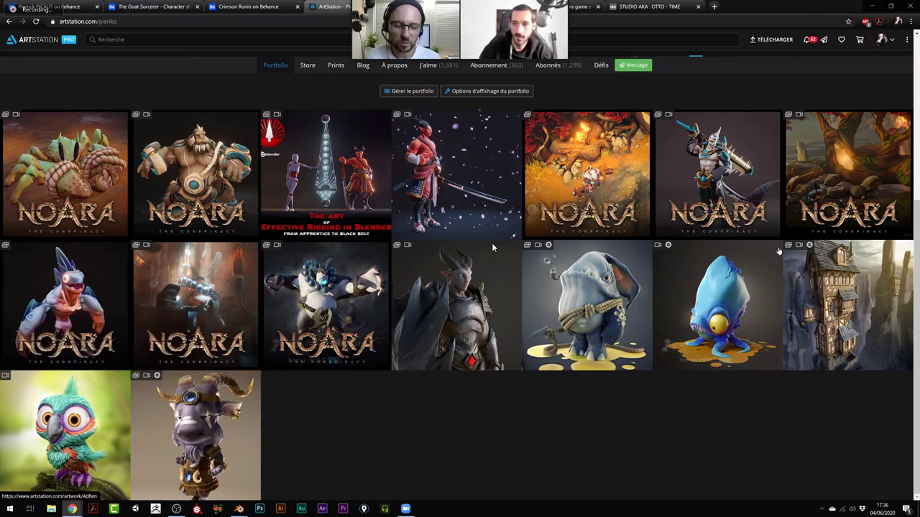
pyautogui.rightClick(710, 192)
pyautogui.click(741, 201)
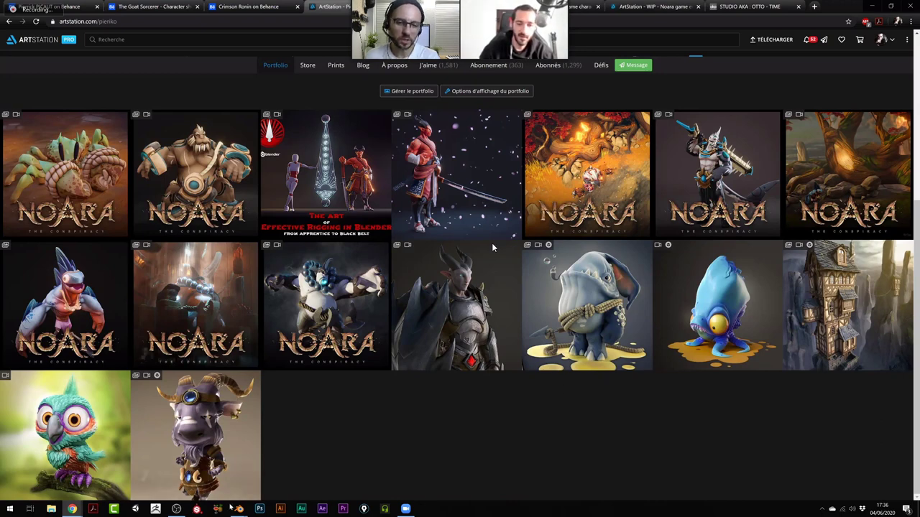
# Bring up the Blender window previews to reach the default cube scene.
pyautogui.moveTo(238, 506)
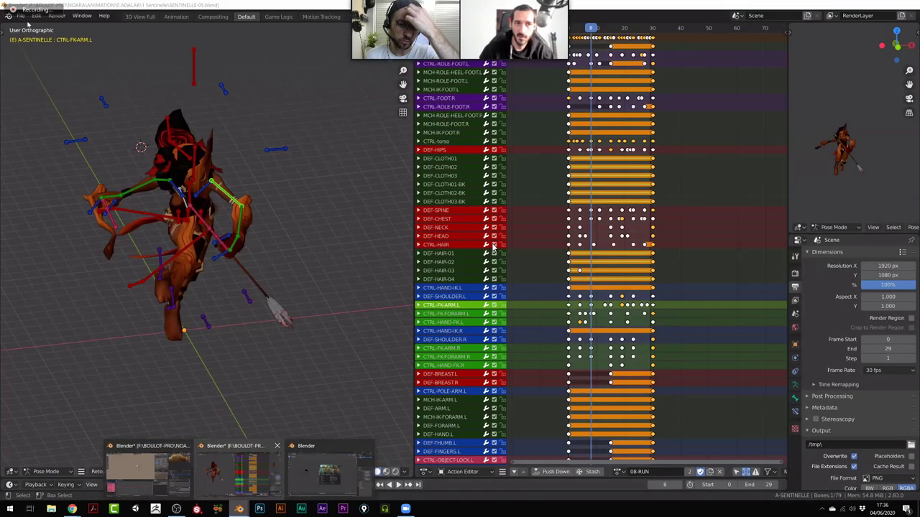
# Open the file browser and go to G:\TUTO on STOCKAGE-02, listing folders like TUTO-CLIFF TOWER.
pyautogui.click(329, 471)
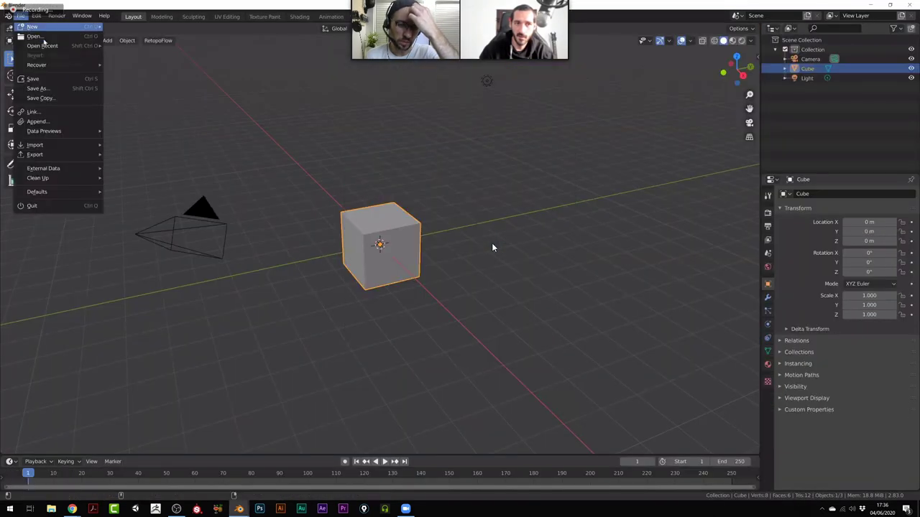
pyautogui.press('Down')
pyautogui.press('Return')
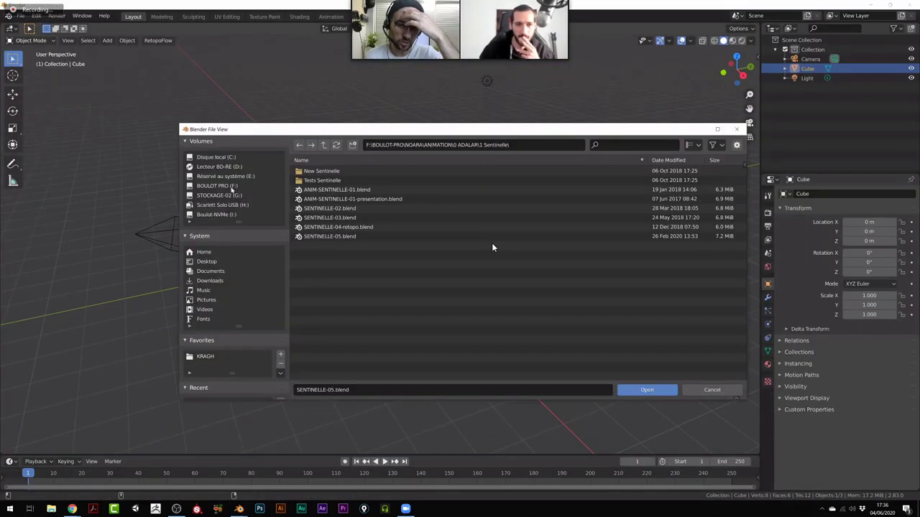
pyautogui.click(232, 186)
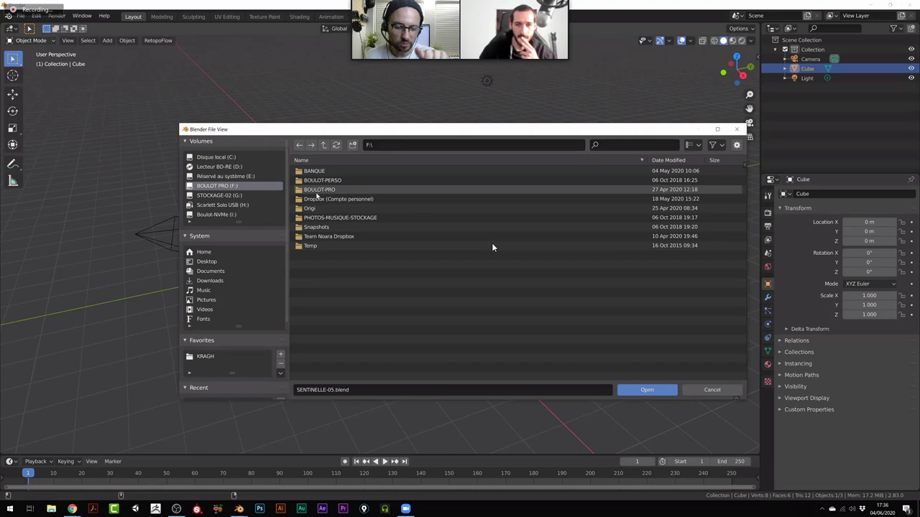
pyautogui.doubleClick(318, 190)
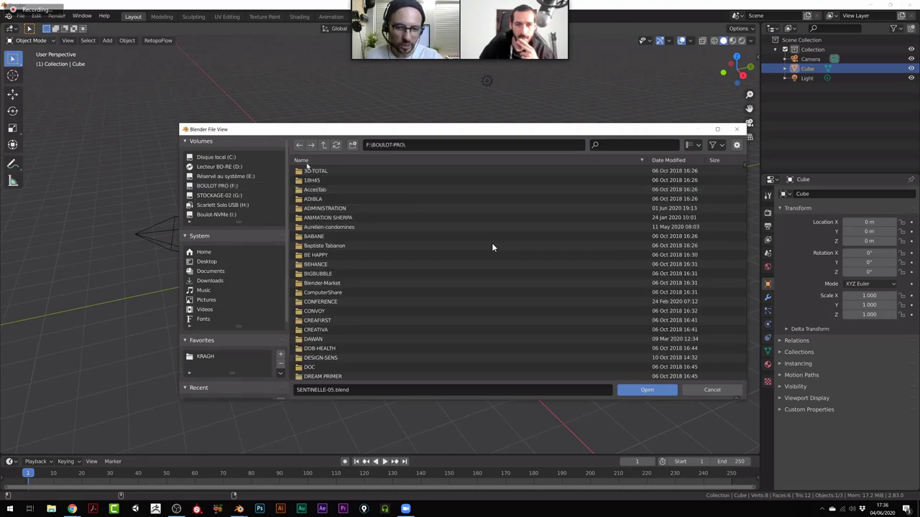
pyautogui.click(229, 196)
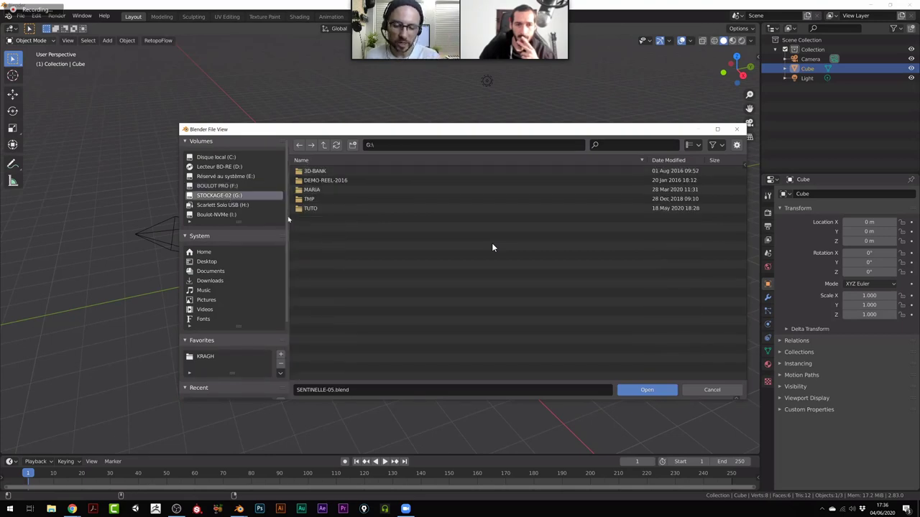
pyautogui.click(302, 209)
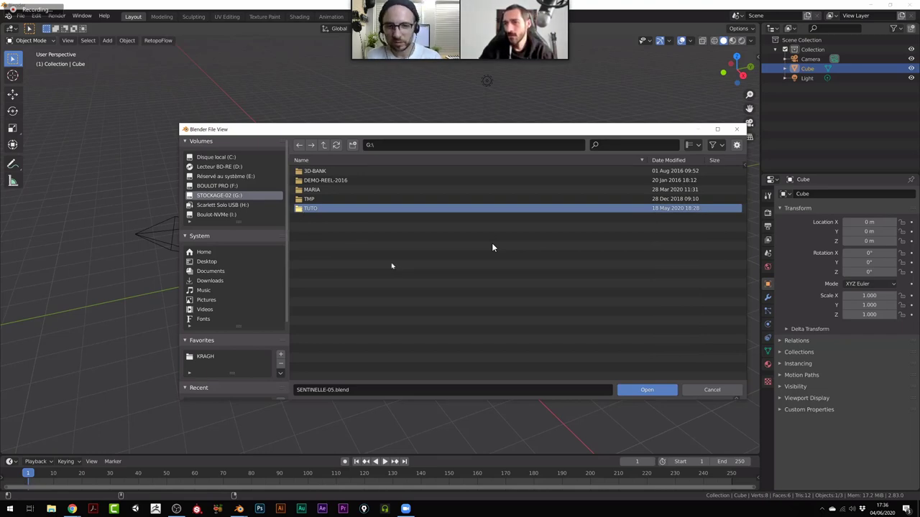
pyautogui.press('Return')
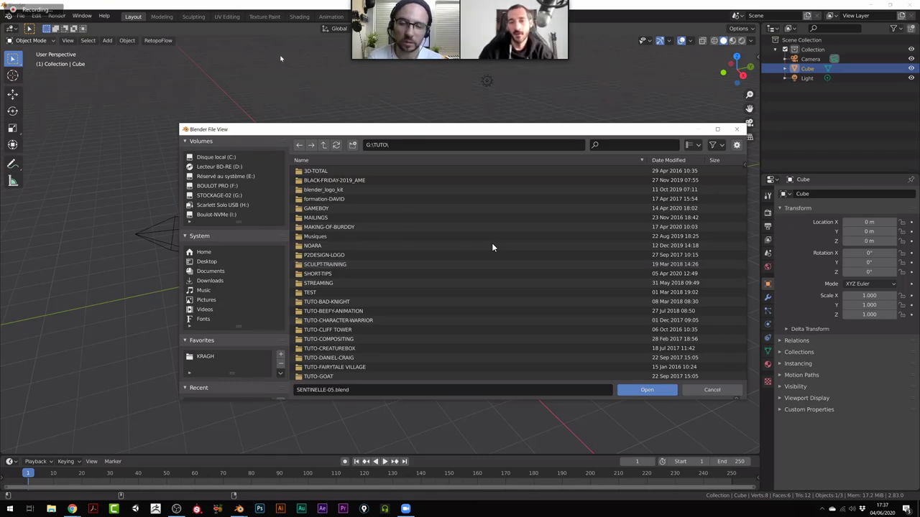
pyautogui.moveTo(422, 128); pyautogui.dragTo(285, 46)
pyautogui.scroll(-1, 249, 183)
pyautogui.scroll(-1, 248, 183)
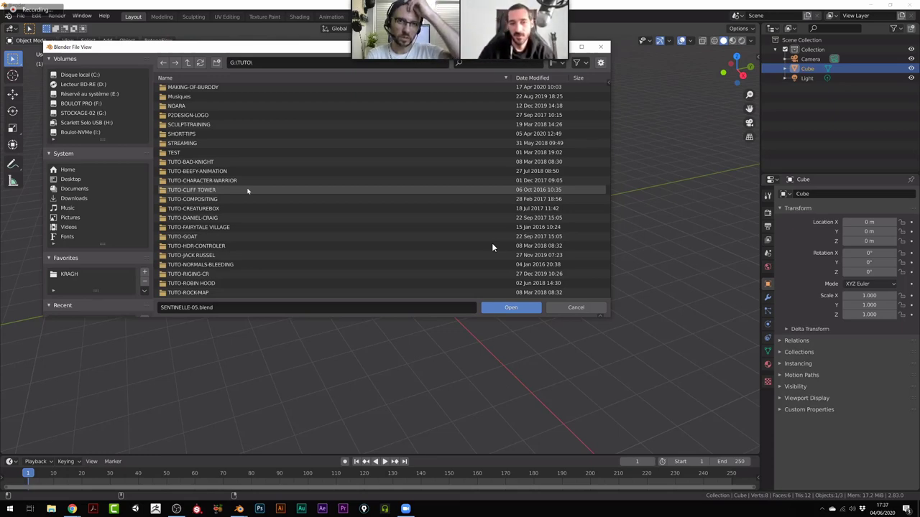
# Load 19-DRAGON-KNIGHT-FIXE03.blend from TUTO-STYLISED WARRIOR > 02-RIGGING, opening the Dragon Knight rig.
pyautogui.scroll(-5, 248, 191)
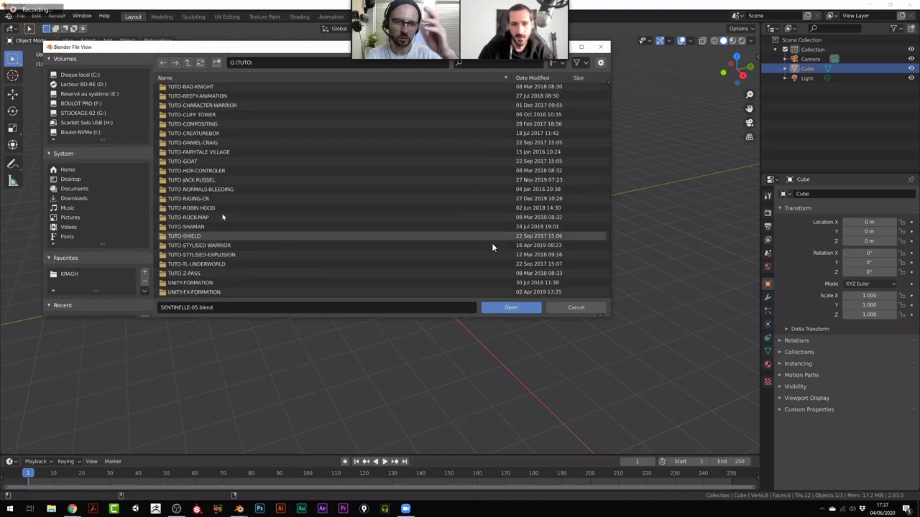
pyautogui.doubleClick(218, 200)
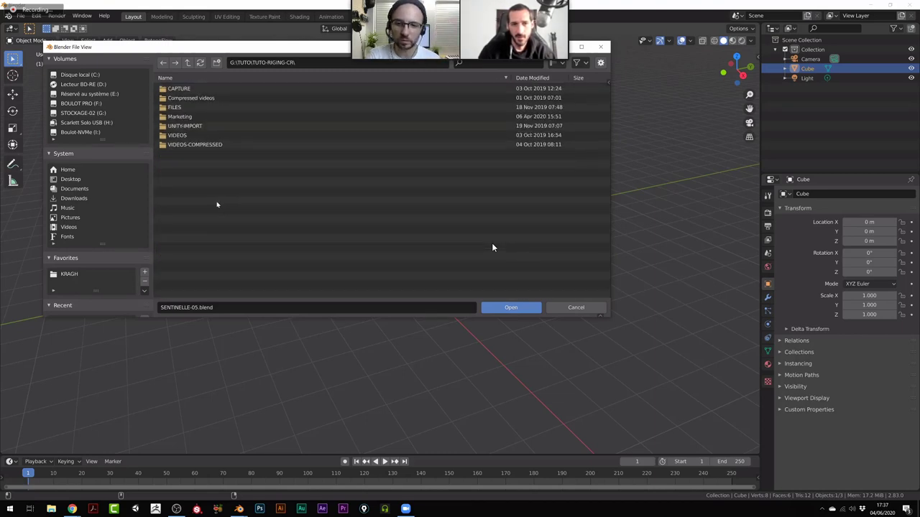
pyautogui.press('BackSpace')
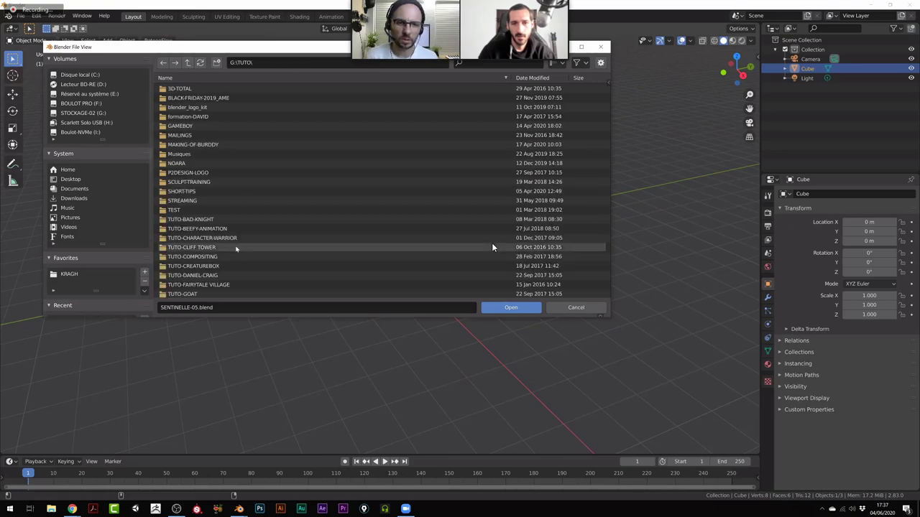
pyautogui.scroll(-5, 230, 252)
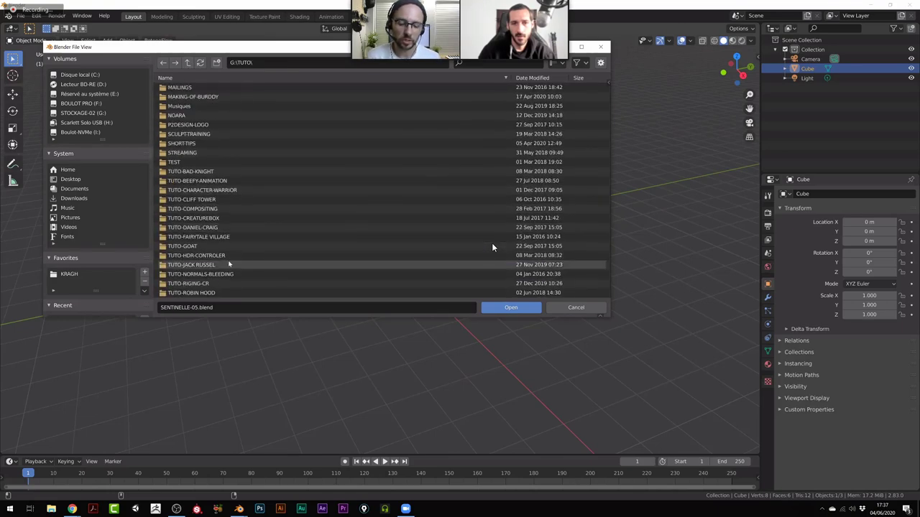
pyautogui.scroll(-2, 224, 276)
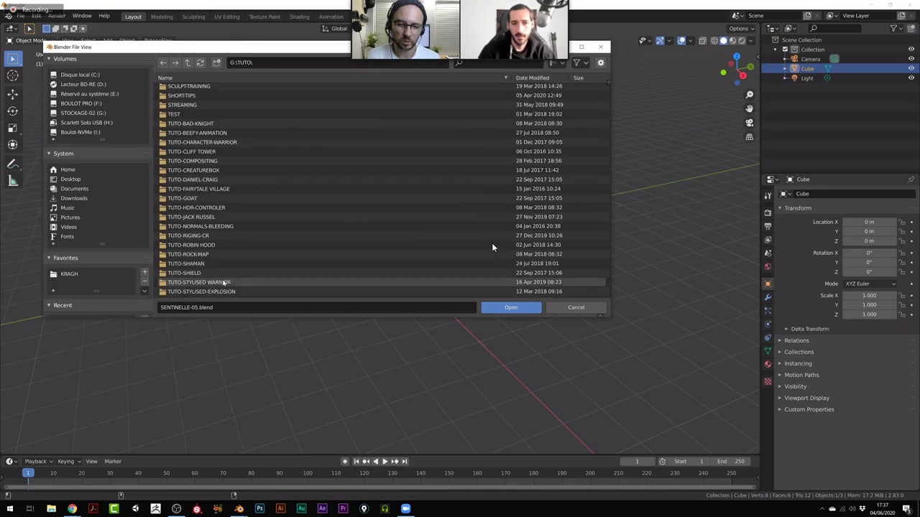
pyautogui.doubleClick(224, 283)
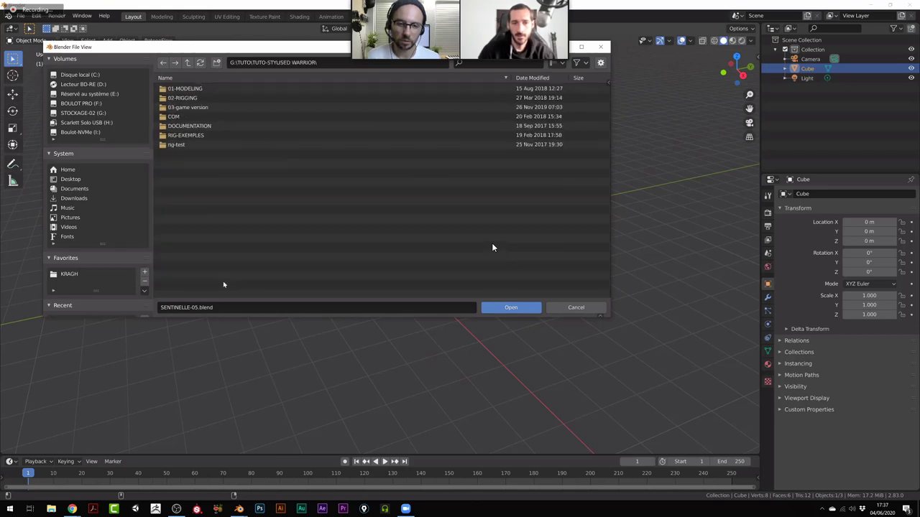
pyautogui.doubleClick(188, 98)
pyautogui.scroll(-8, 492, 248)
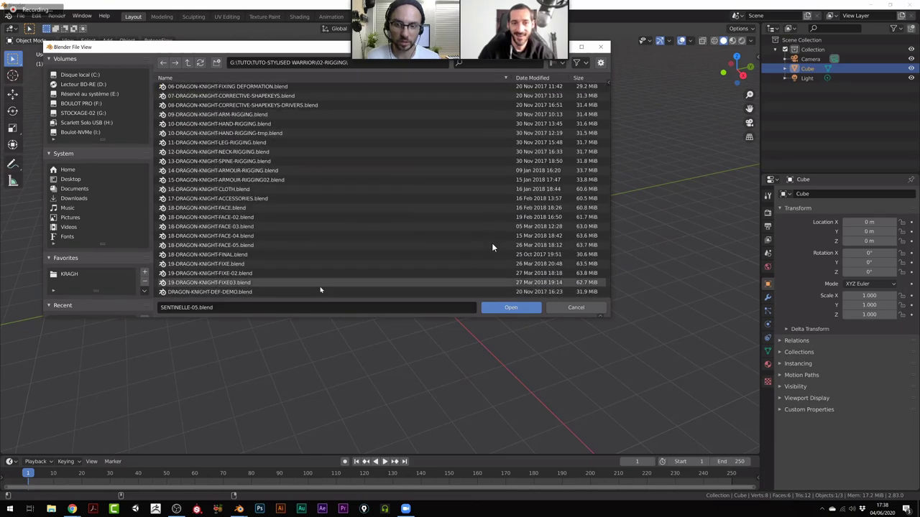
pyautogui.press('Up')
pyautogui.press('Up')
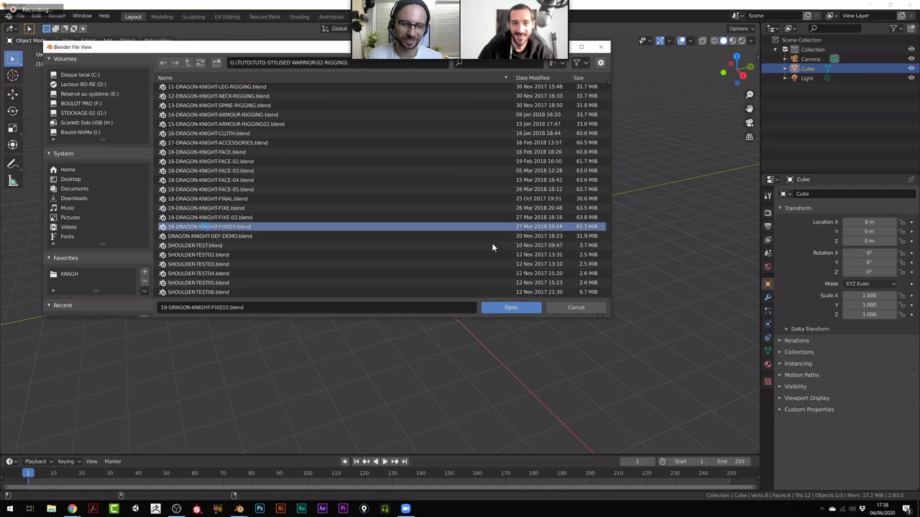
pyautogui.press('Return')
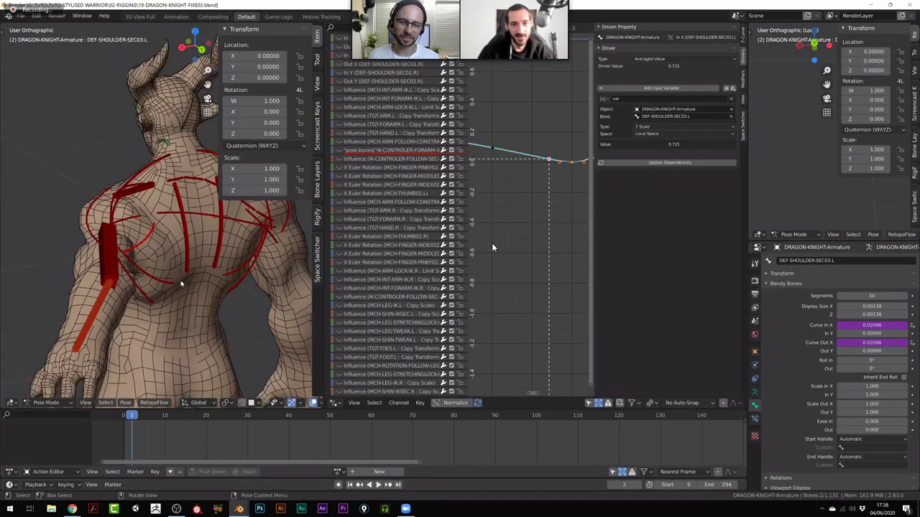
# Turn on every bone layer in the Bone Layers tab, from MC and LEG through the rest.
pyautogui.moveTo(302, 266); pyautogui.dragTo(260, 273)
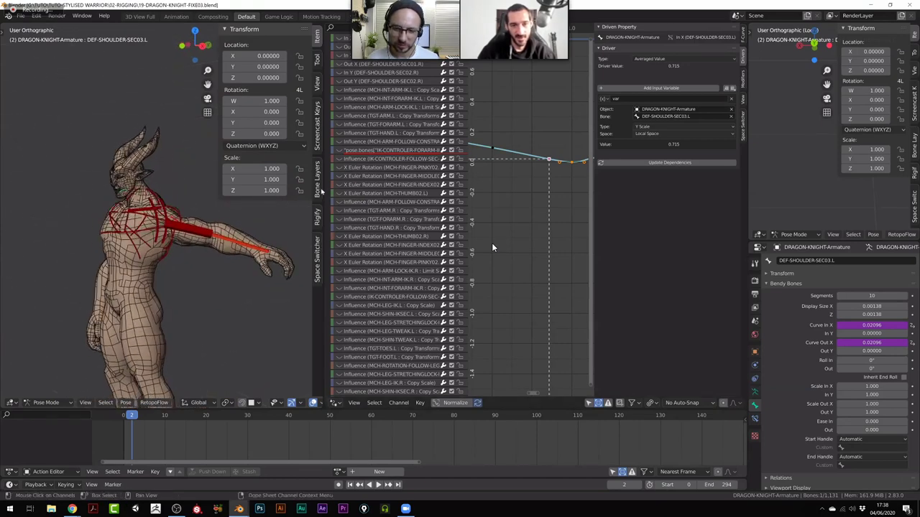
pyautogui.click(320, 190)
pyautogui.moveTo(226, 189); pyautogui.dragTo(226, 361)
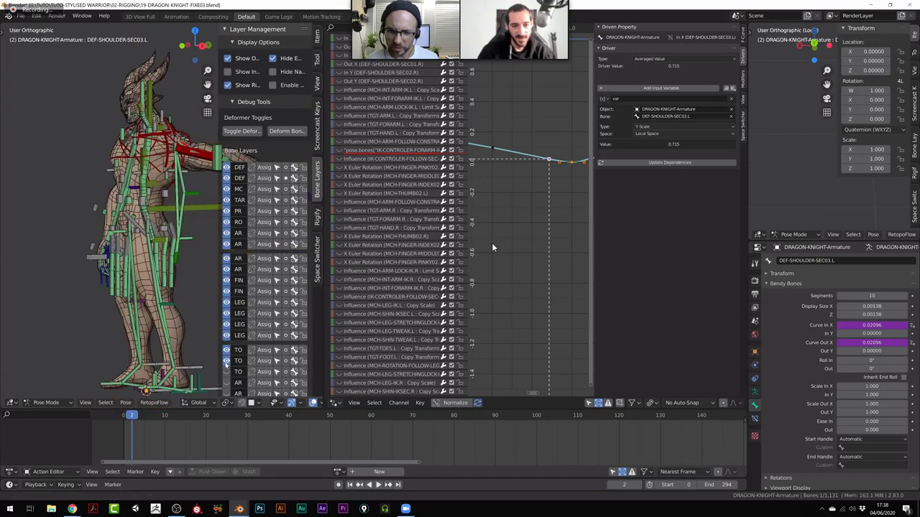
pyautogui.scroll(-5, 228, 266)
pyautogui.moveTo(226, 266); pyautogui.dragTo(226, 359)
pyautogui.scroll(2, 174, 303)
pyautogui.moveTo(174, 302); pyautogui.dragTo(231, 303)
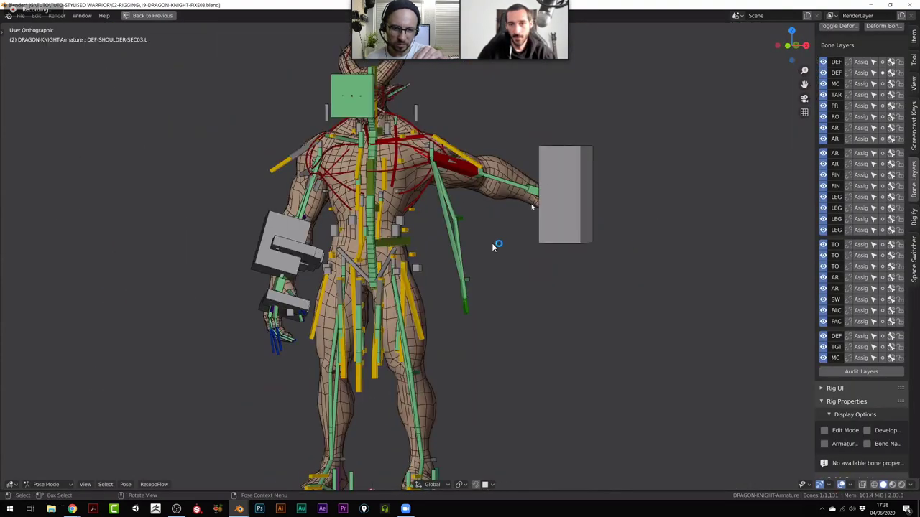
# Inspect the rig's right hand and head up close, then restore the full editor layout.
pyautogui.scroll(2, 492, 248)
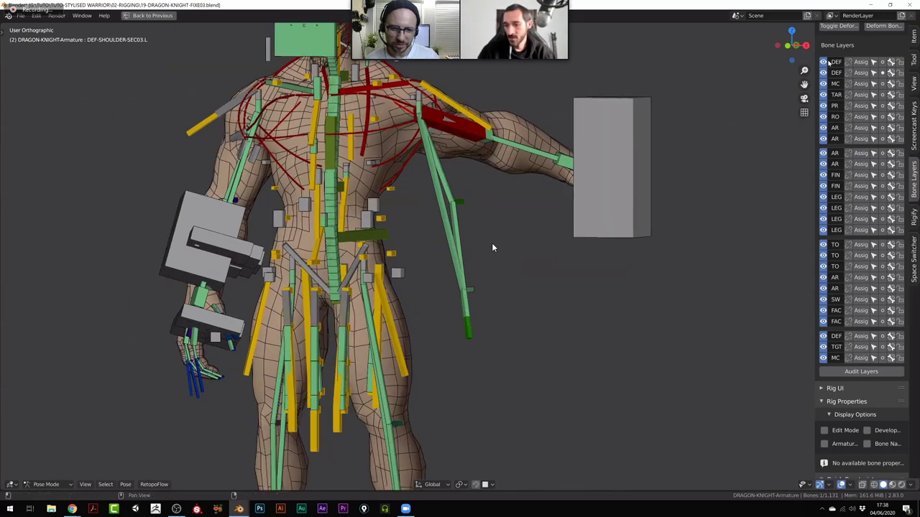
pyautogui.click(851, 484)
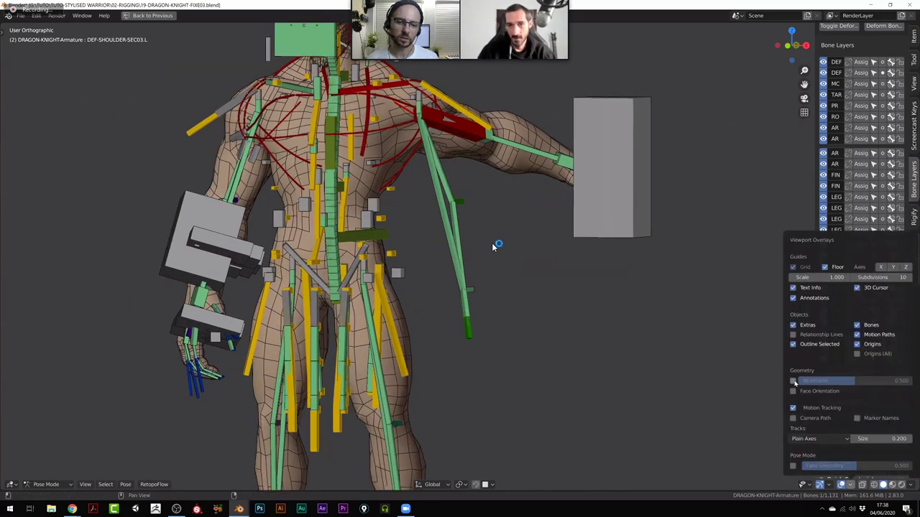
pyautogui.press('Escape')
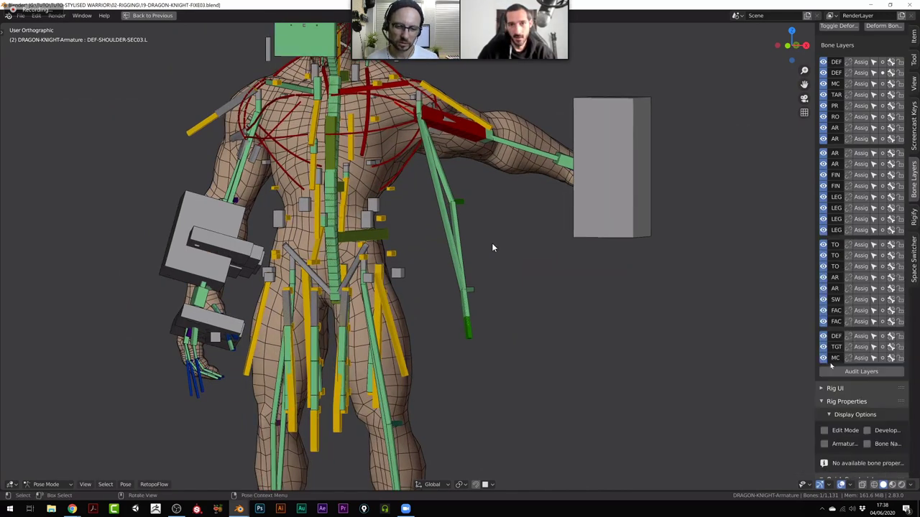
pyautogui.press('alt')
pyautogui.moveTo(482, 307); pyautogui.dragTo(427, 401)
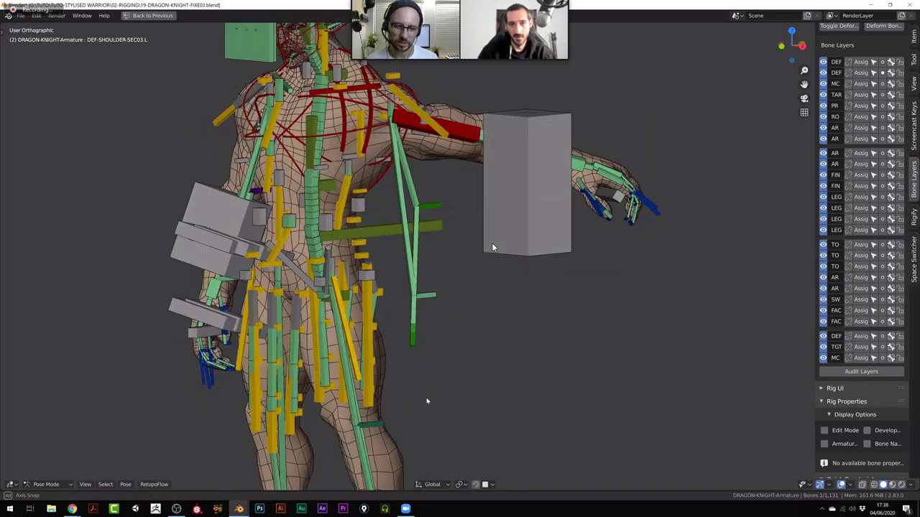
pyautogui.moveTo(493, 247); pyautogui.dragTo(492, 248)
pyautogui.scroll(2, 492, 248)
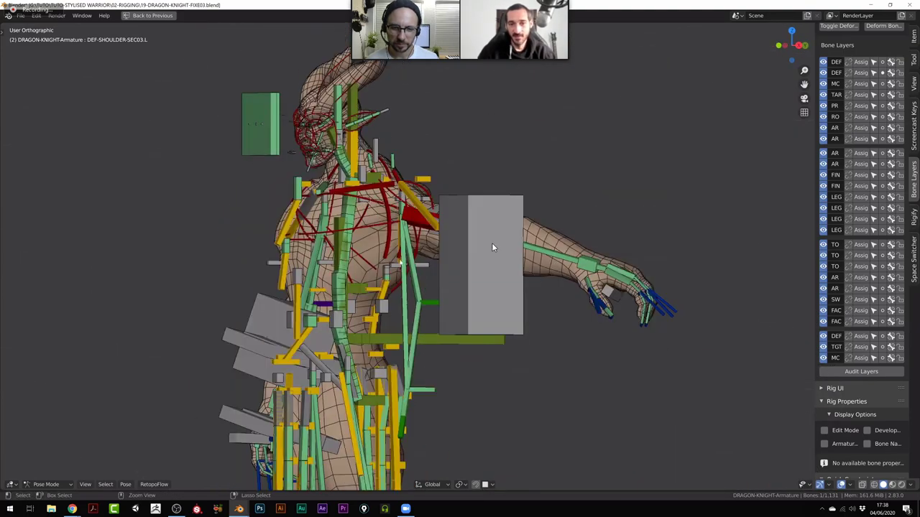
pyautogui.hotkey('ctrl', 'space')
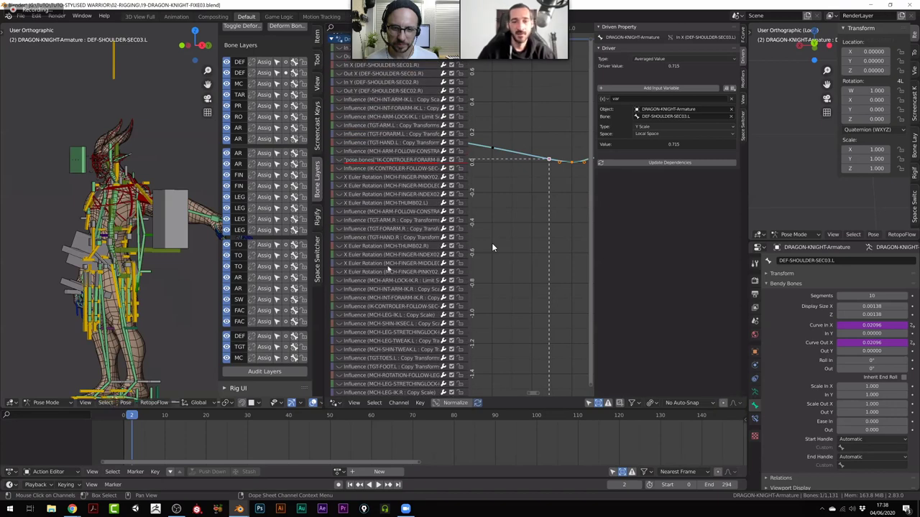
# Play the Dragon Knight animation from frame 0, stop it, then switch to the ArtStation portfolio.
pyautogui.scroll(-15, 399, 215)
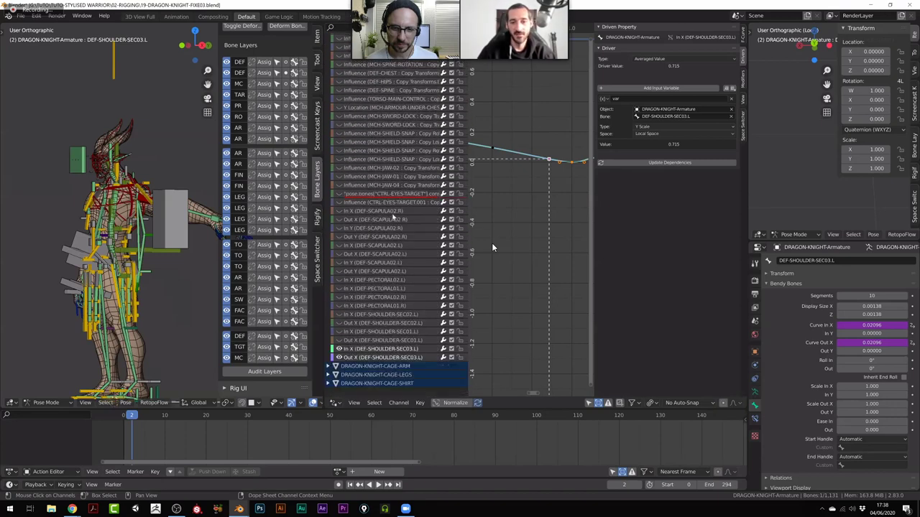
pyautogui.scroll(8, 391, 287)
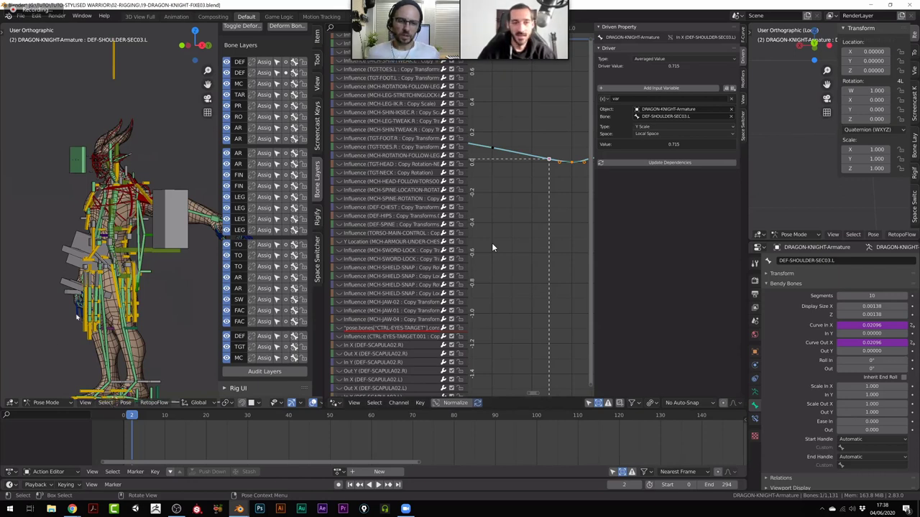
pyautogui.moveTo(87, 311); pyautogui.dragTo(102, 312)
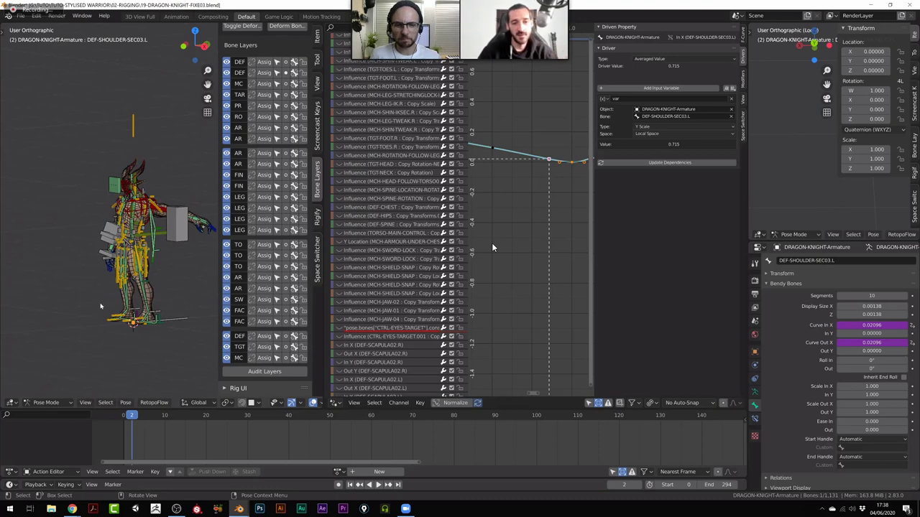
pyautogui.hotkey('shift', 'Left')
pyautogui.press('space')
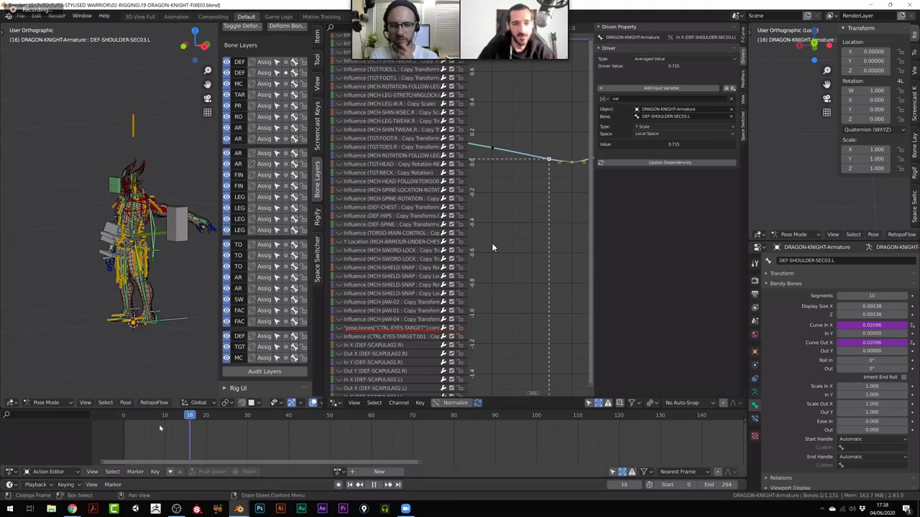
pyautogui.scroll(5, 143, 309)
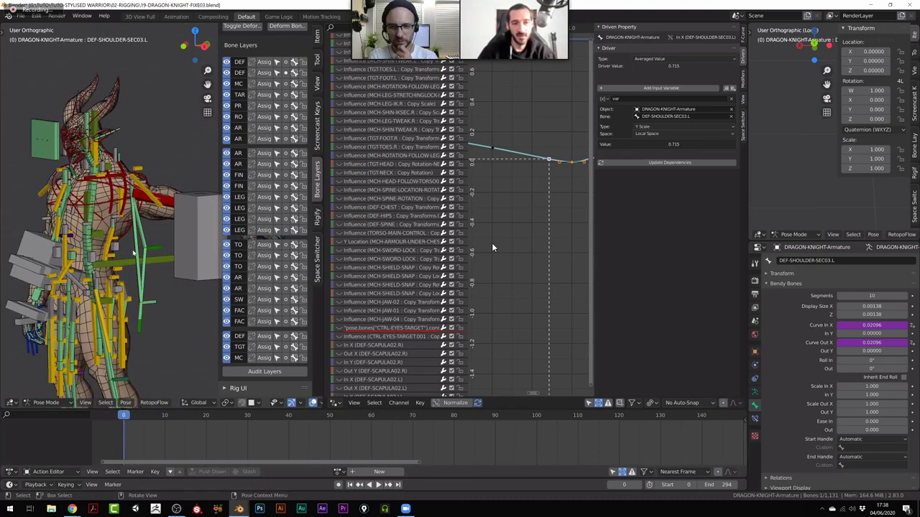
pyautogui.press('space')
pyautogui.moveTo(143, 287); pyautogui.dragTo(216, 287)
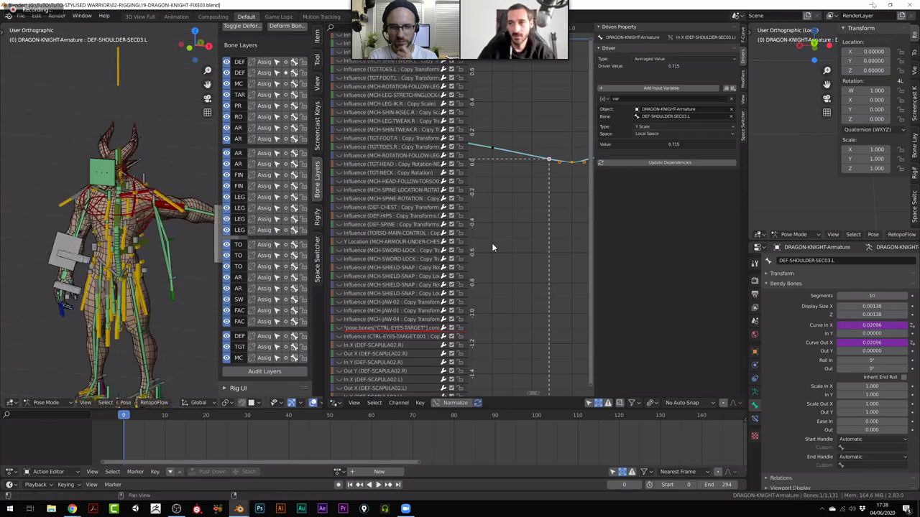
pyautogui.hotkey('alt', 'Tab')
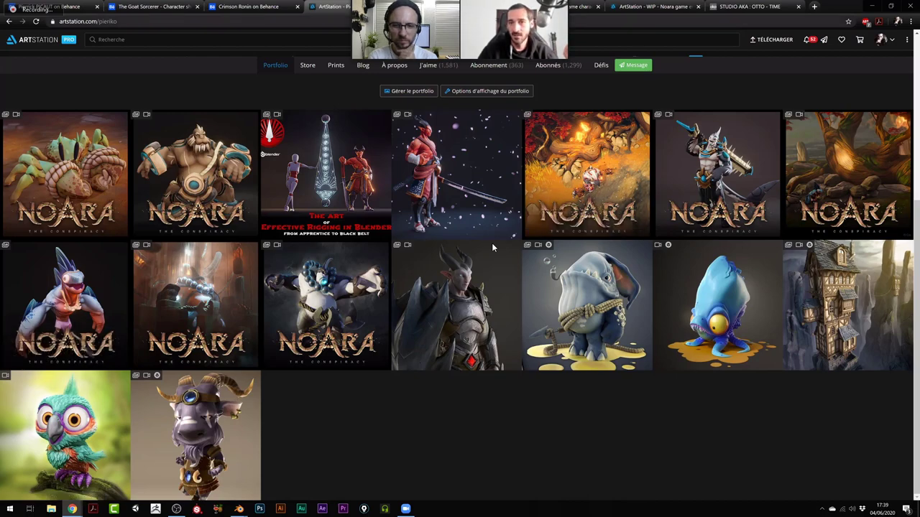
# Open the 'Piranha - NOARA' artwork, scroll through its shading renders, then advance to IWOBI.
pyautogui.click(493, 248)
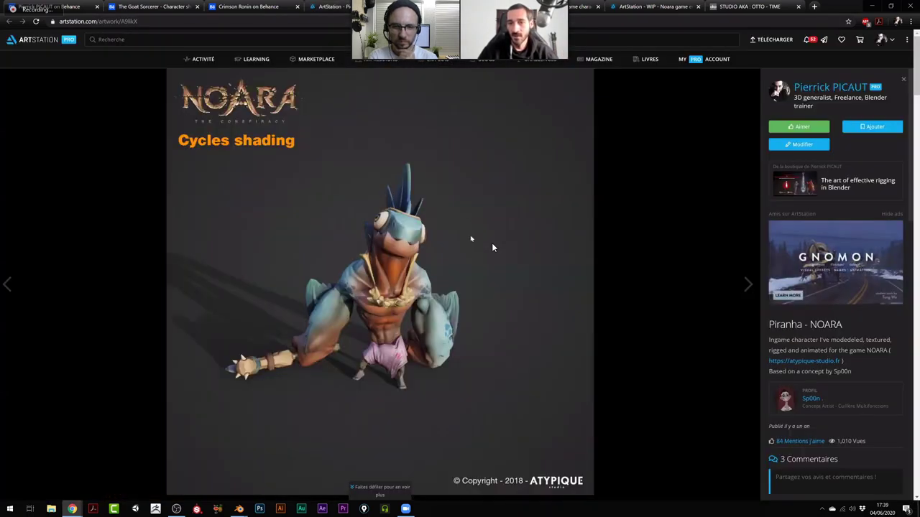
pyautogui.scroll(-8, 492, 248)
pyautogui.scroll(-3, 493, 248)
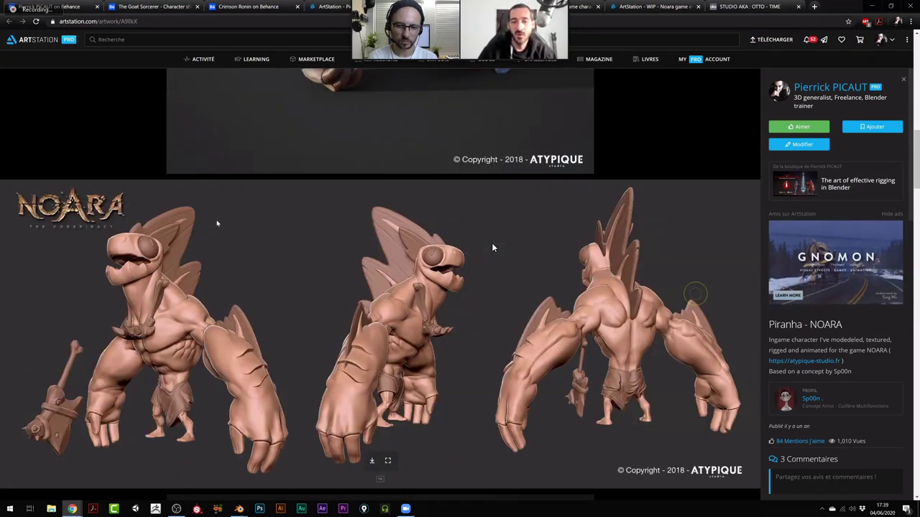
pyautogui.scroll(-3, 492, 248)
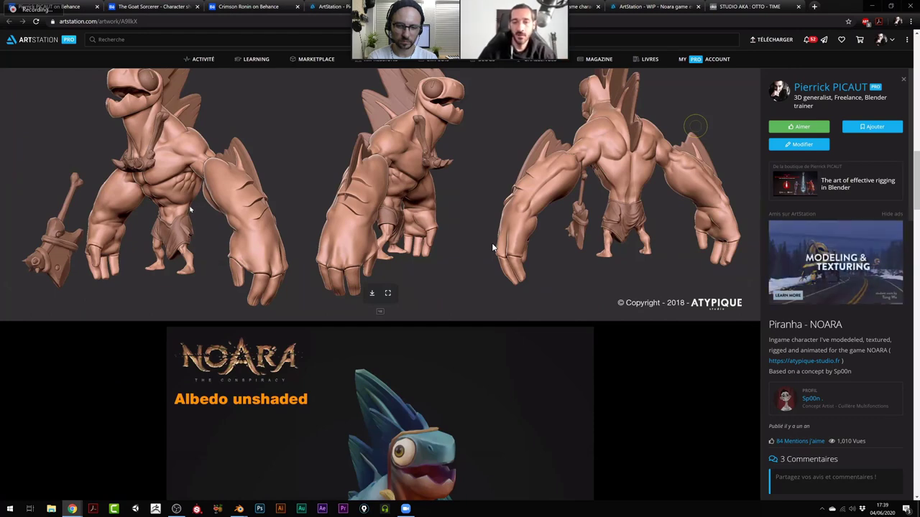
pyautogui.scroll(-3, 493, 248)
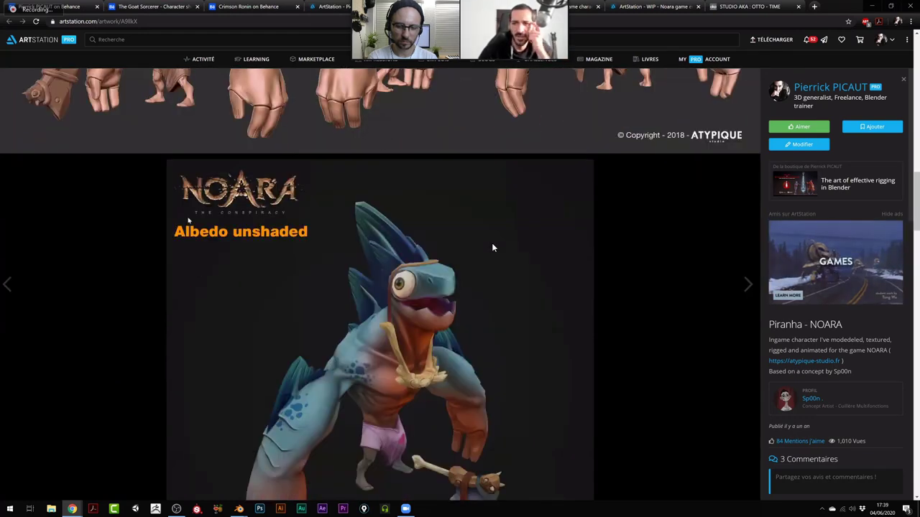
pyautogui.scroll(-4, 492, 247)
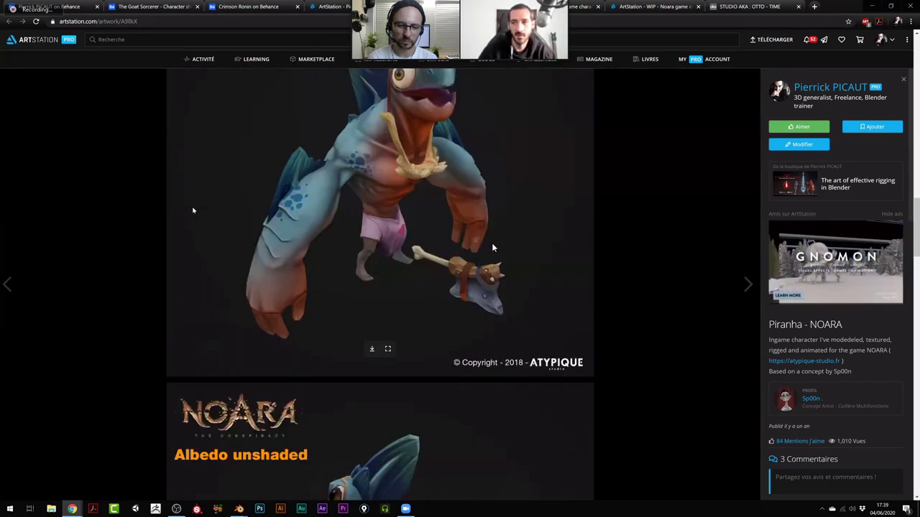
pyautogui.scroll(-7, 492, 247)
pyautogui.scroll(-5, 492, 248)
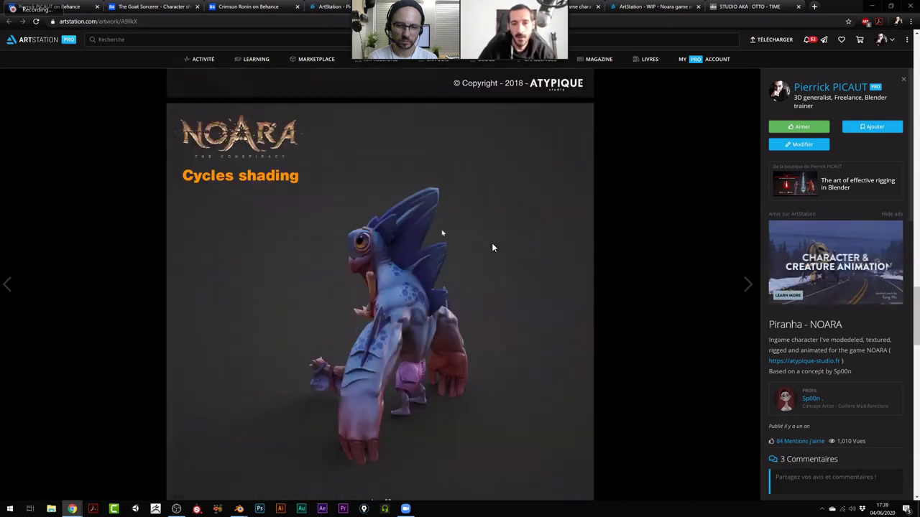
pyautogui.scroll(-3, 492, 248)
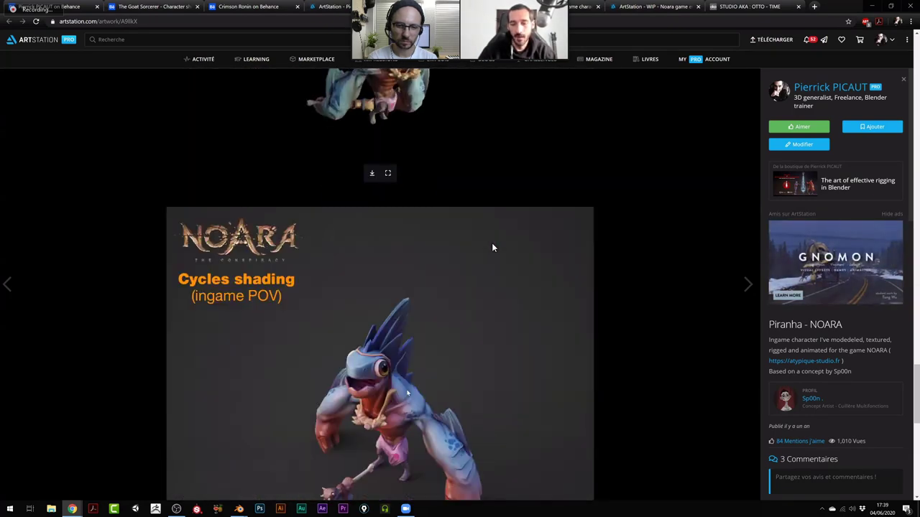
pyautogui.scroll(-2, 492, 248)
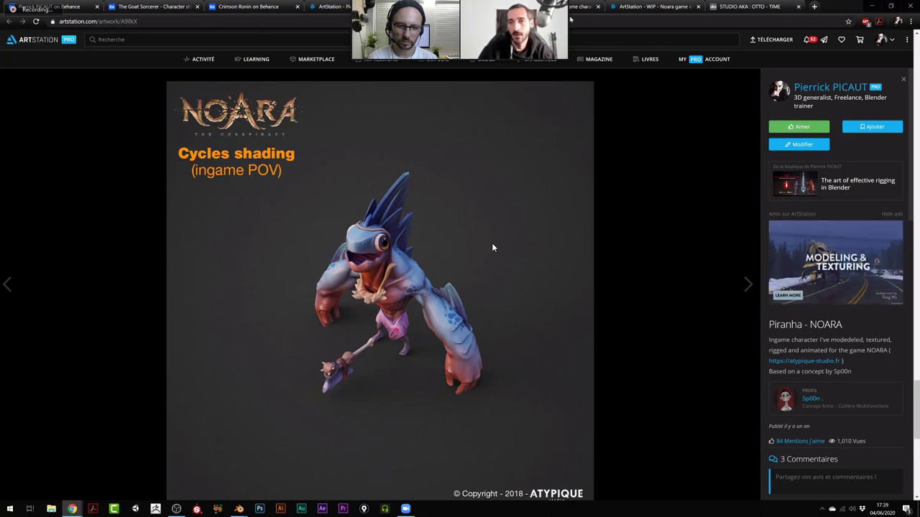
pyautogui.press('Right')
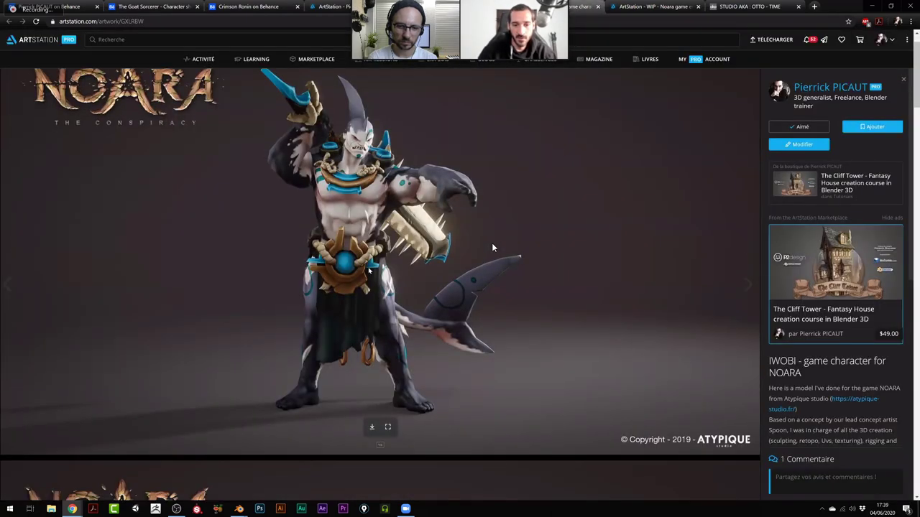
pyautogui.scroll(-5, 492, 248)
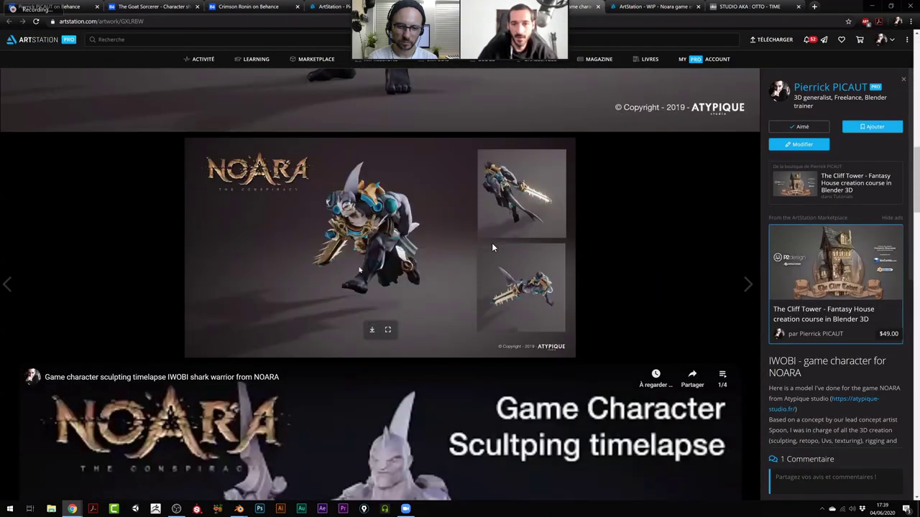
pyautogui.scroll(4, 492, 248)
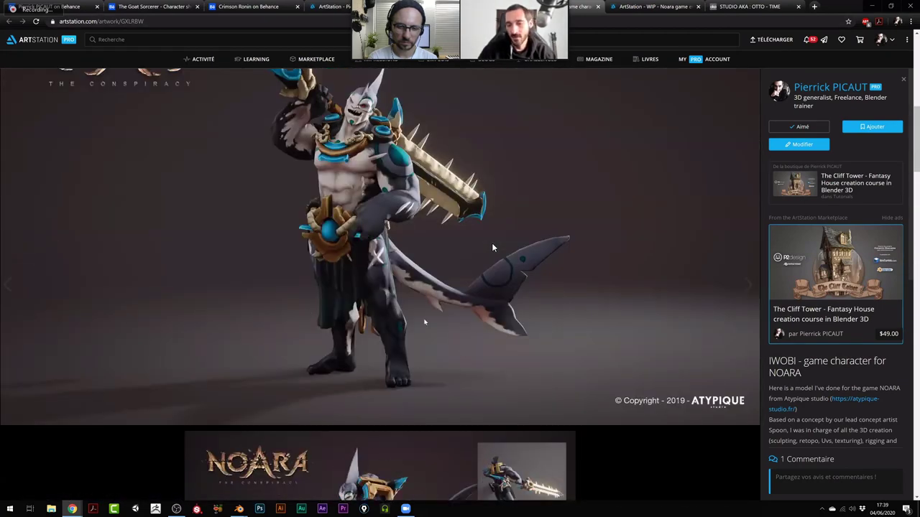
pyautogui.press('Right')
pyautogui.scroll(-8, 492, 247)
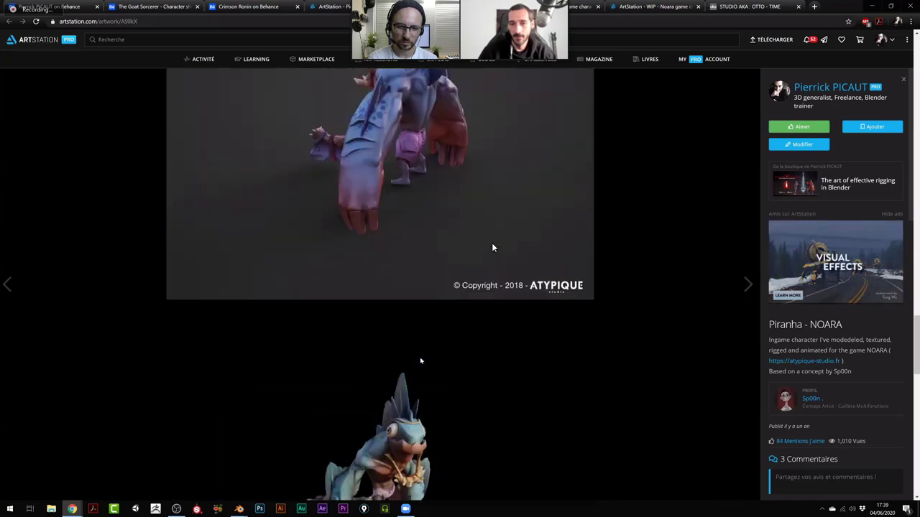
pyautogui.scroll(-3, 492, 247)
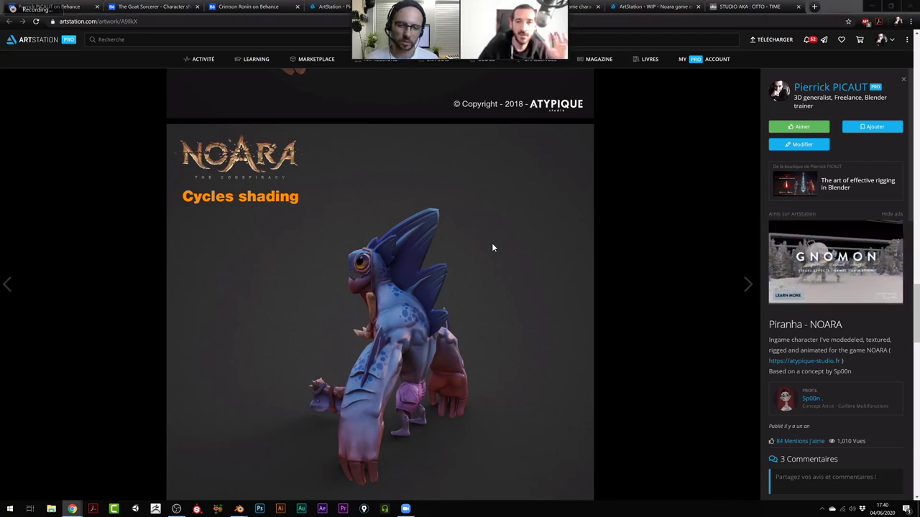
pyautogui.press('Right')
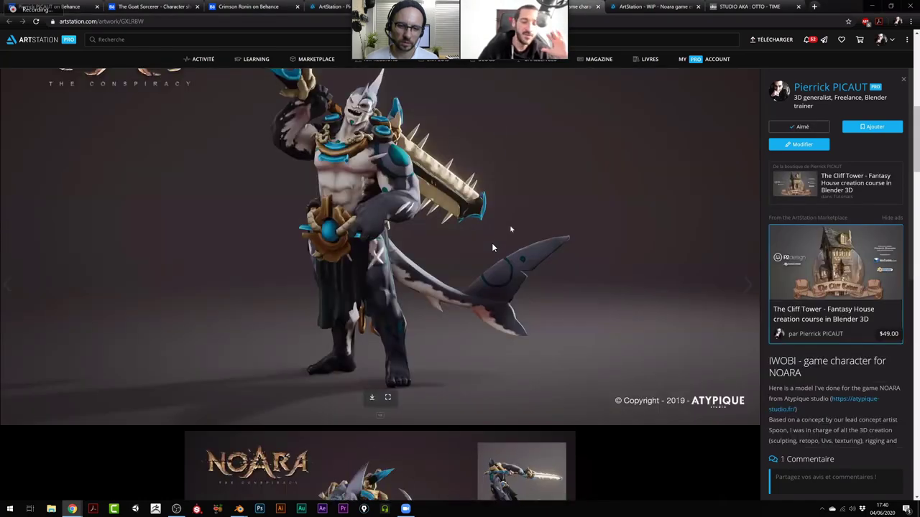
pyautogui.scroll(-2, 492, 248)
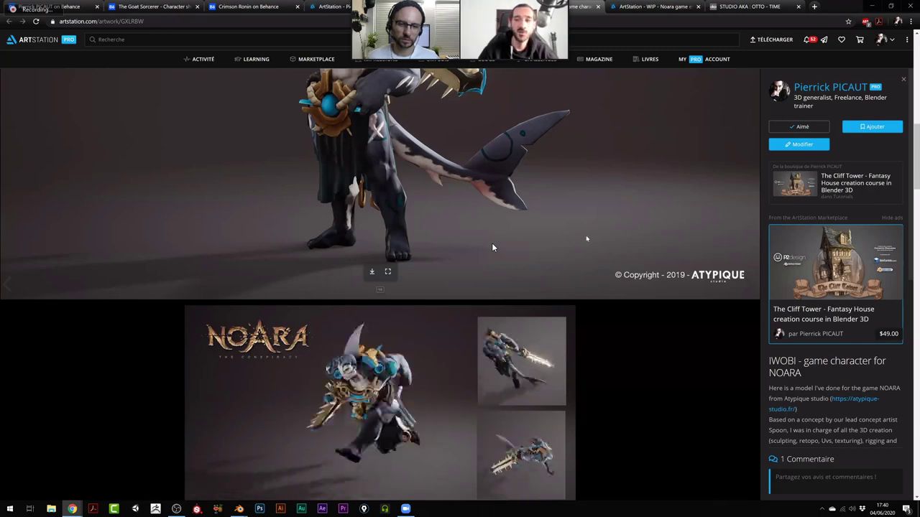
pyautogui.scroll(-1, 492, 248)
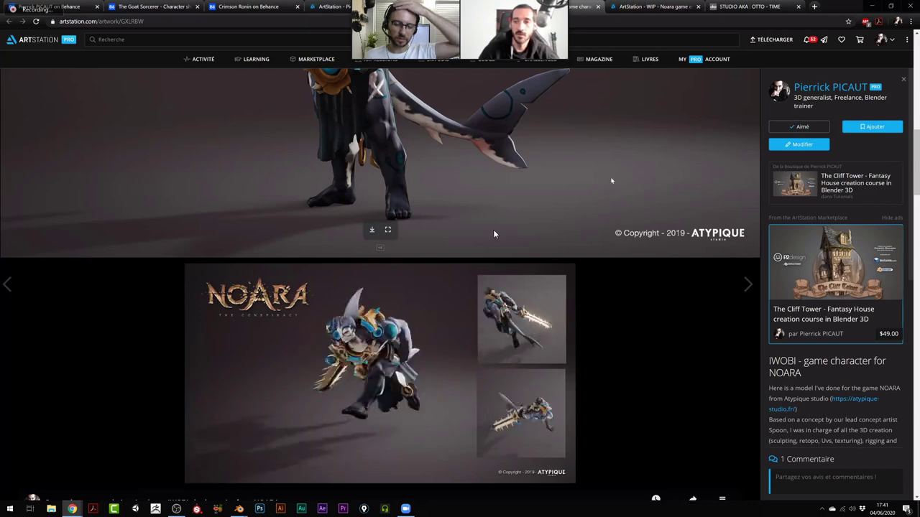
# Switch to the 'WIP - Noara game environment' tab with the glowing hollow-log forest.
pyautogui.click(647, 7)
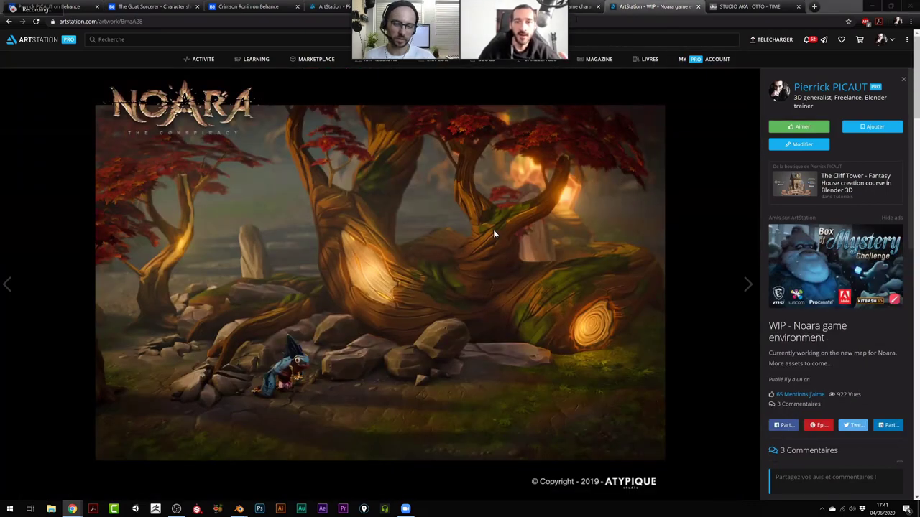
# Review the IWOBI renders, then close the IWOBI and WIP Noara environment tabs.
pyautogui.click(586, 7)
pyautogui.scroll(3, 494, 235)
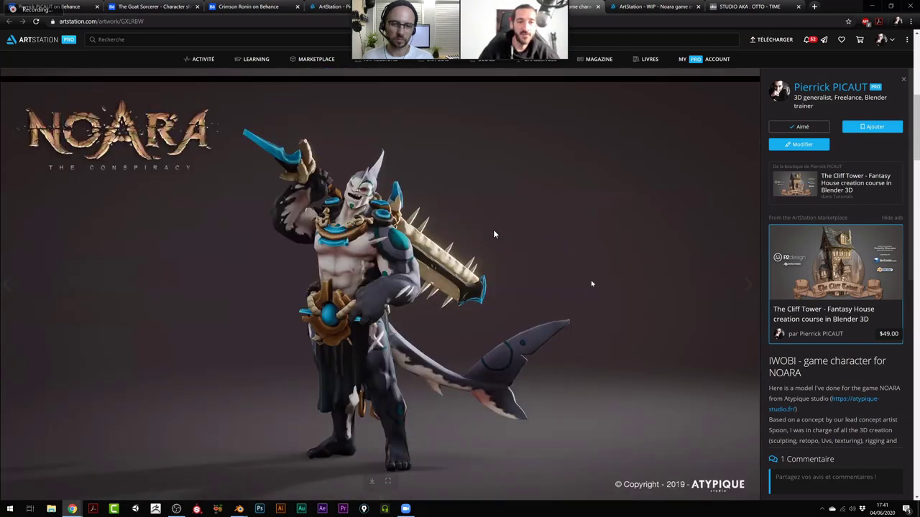
pyautogui.scroll(-10, 494, 234)
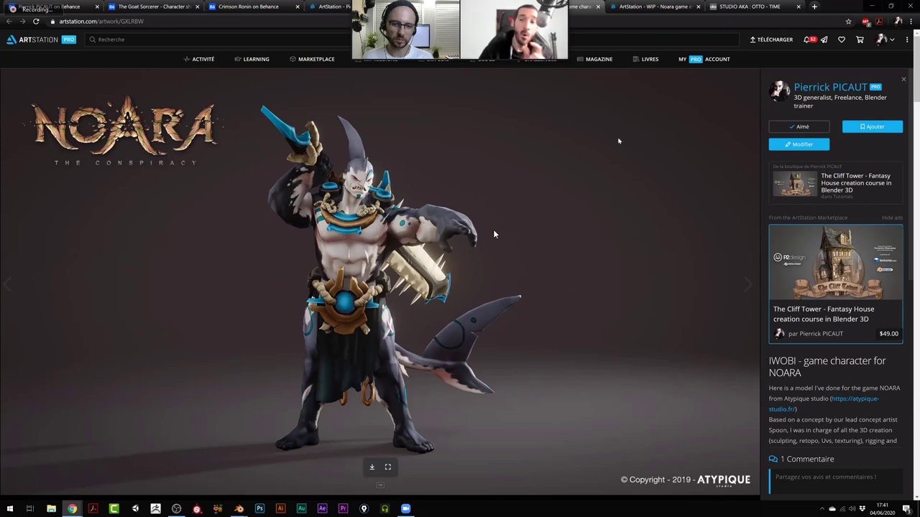
pyautogui.scroll(-2, 494, 234)
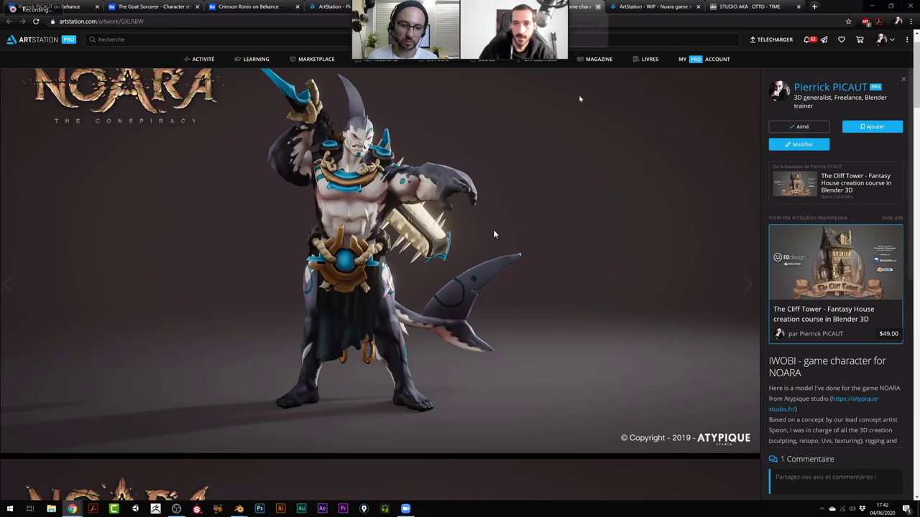
pyautogui.click(598, 6)
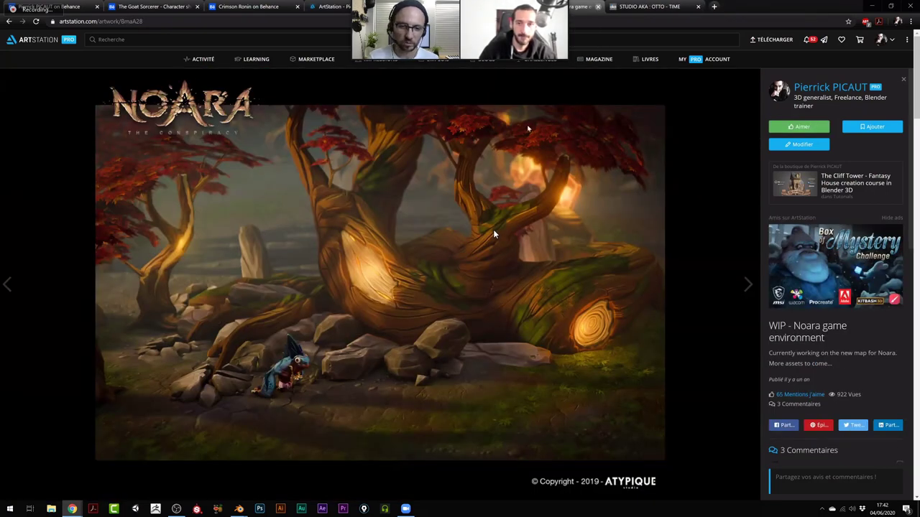
pyautogui.click(598, 6)
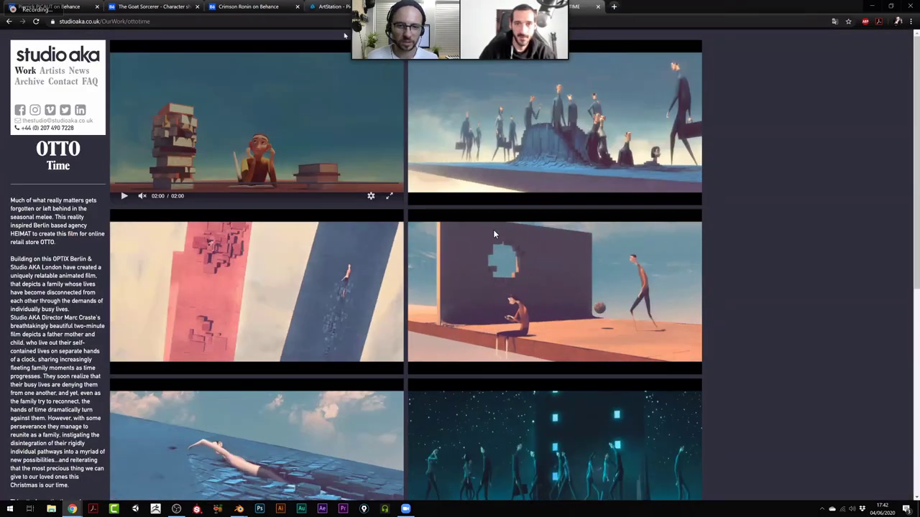
# Return to the artist's ArtStation portfolio grid tab.
pyautogui.hotkey('ctrl', 'shift', 'Tab')
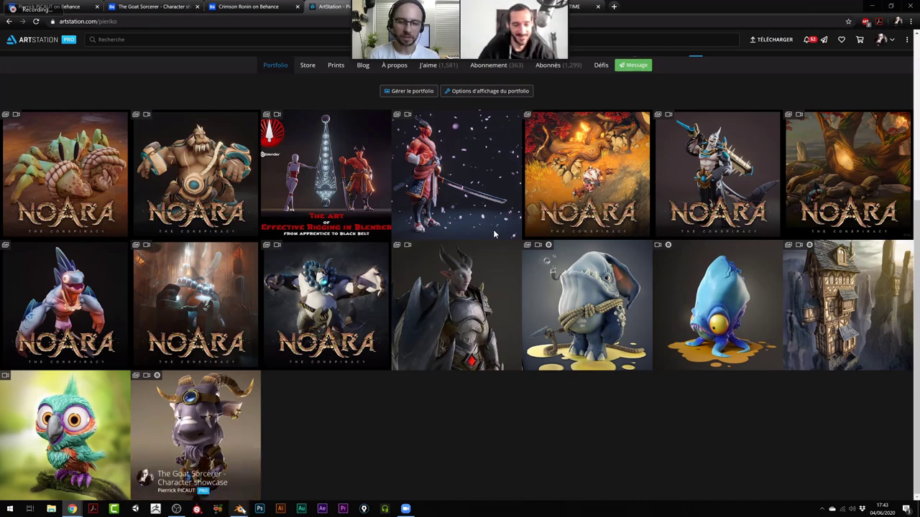
# Close the Sentinelle animation Blender window without saving.
pyautogui.moveTo(238, 508)
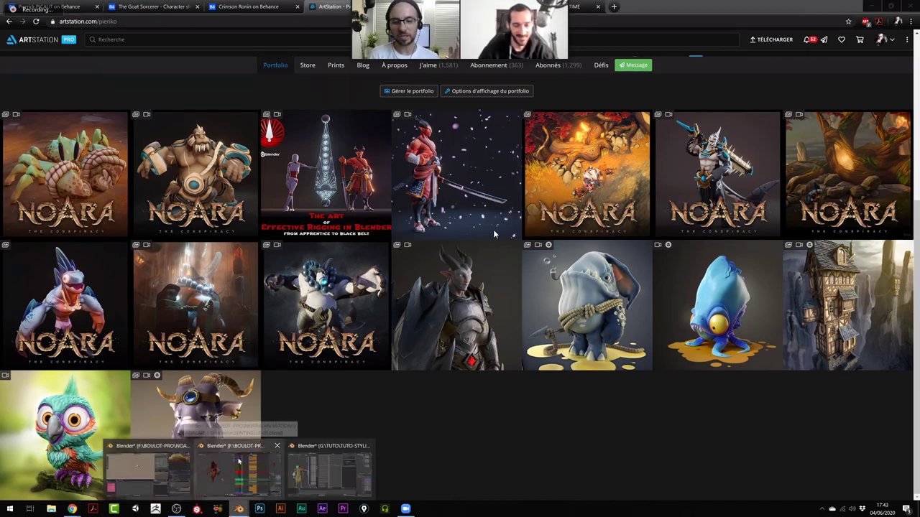
pyautogui.click(277, 445)
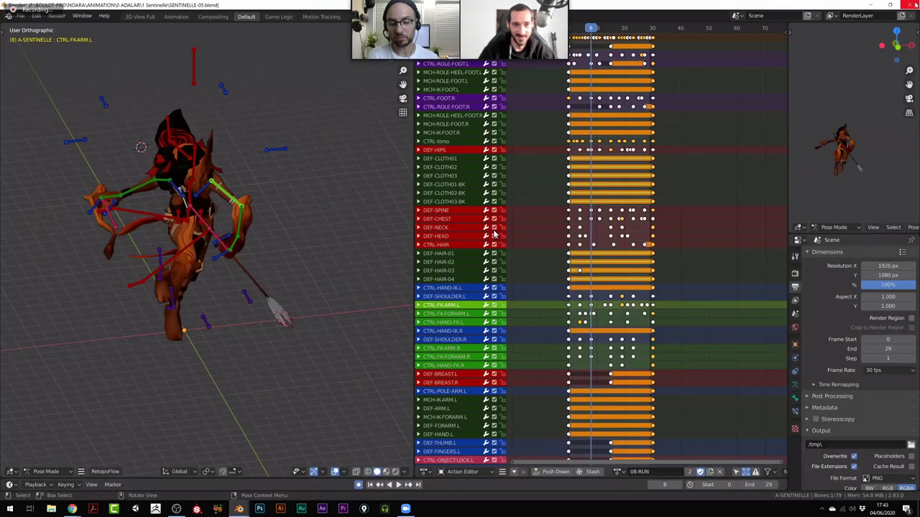
pyautogui.click(479, 271)
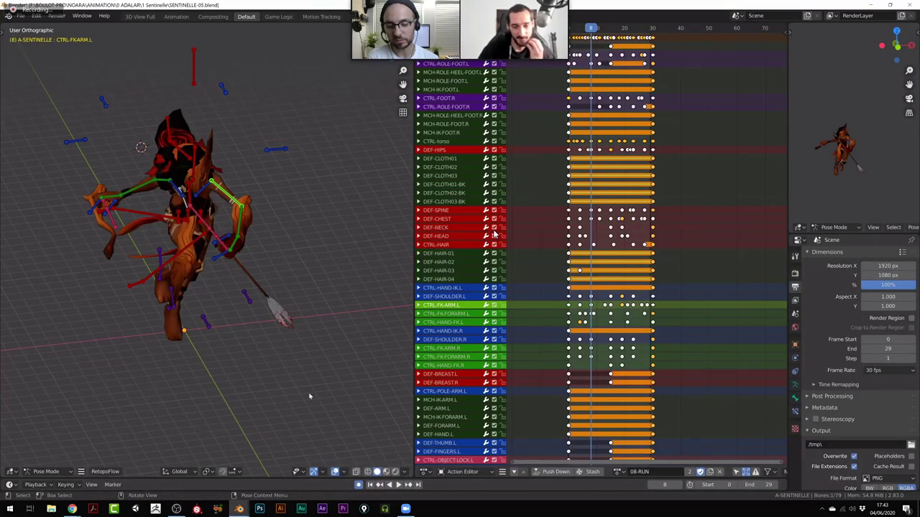
# Bring forward the Origi creature rig (DRIGI-ANIMATION-06.blend) and select its PROPERTIES bone.
pyautogui.click(238, 508)
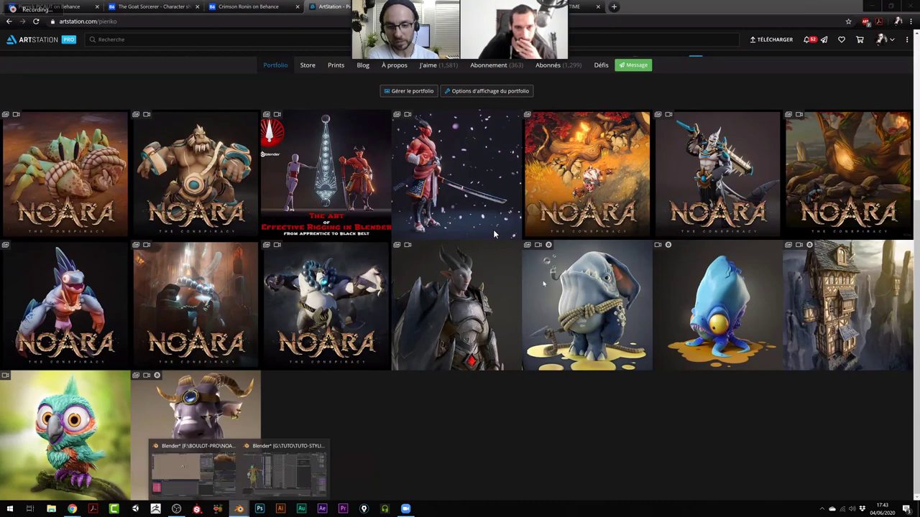
pyautogui.click(288, 467)
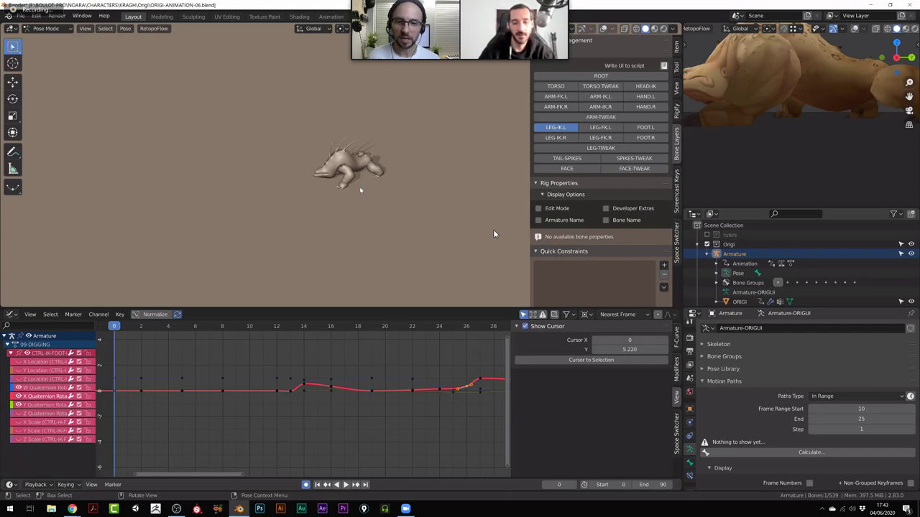
pyautogui.scroll(4, 361, 191)
pyautogui.click(353, 99)
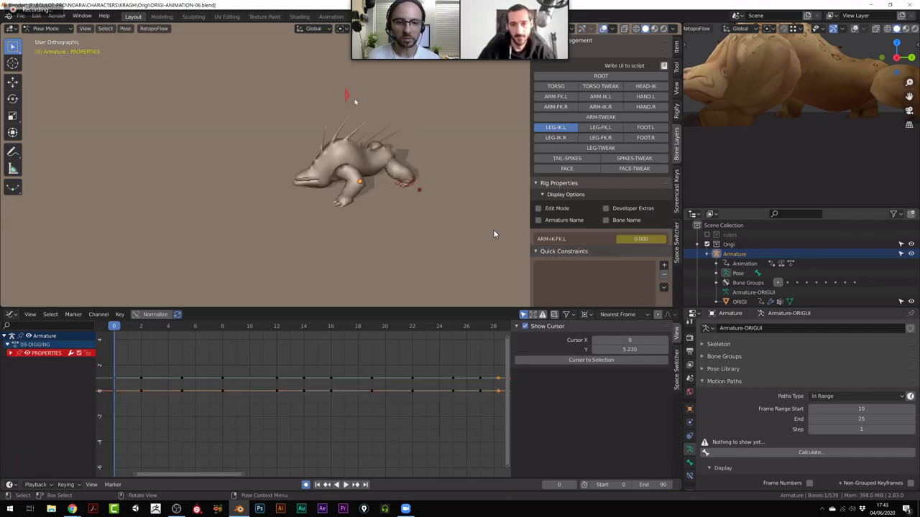
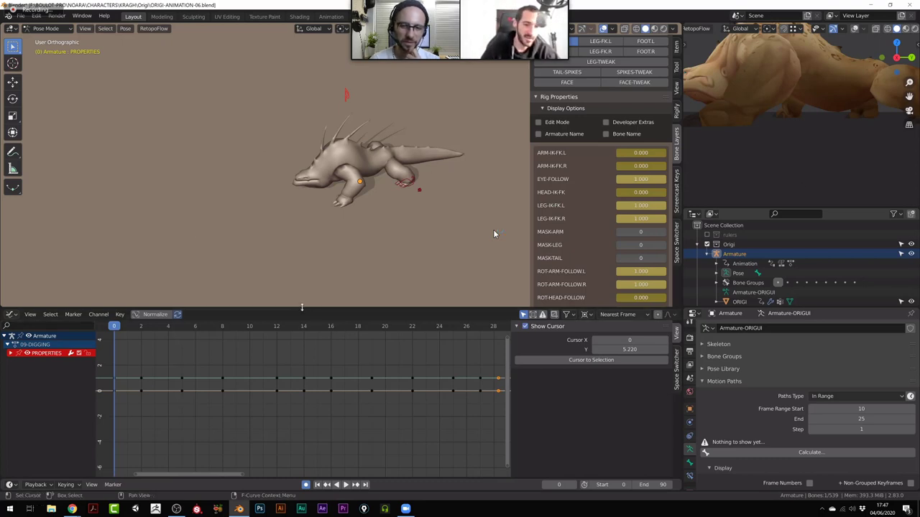
# Enlarge the 3D view and show the Space Switcher panel's CTRL-BELLY bake and influence options.
pyautogui.moveTo(298, 311); pyautogui.dragTo(301, 357)
pyautogui.click(677, 241)
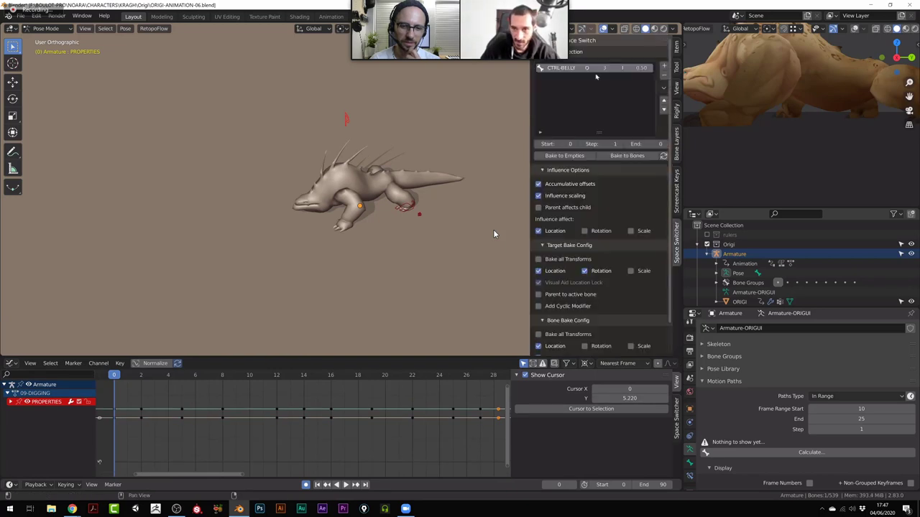
pyautogui.scroll(-1, 588, 230)
pyautogui.scroll(1, 588, 216)
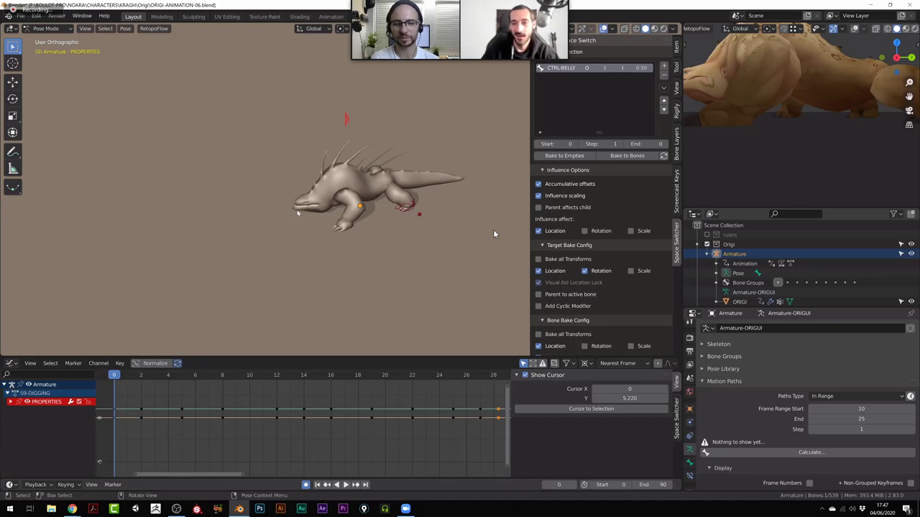
pyautogui.scroll(-2, 583, 151)
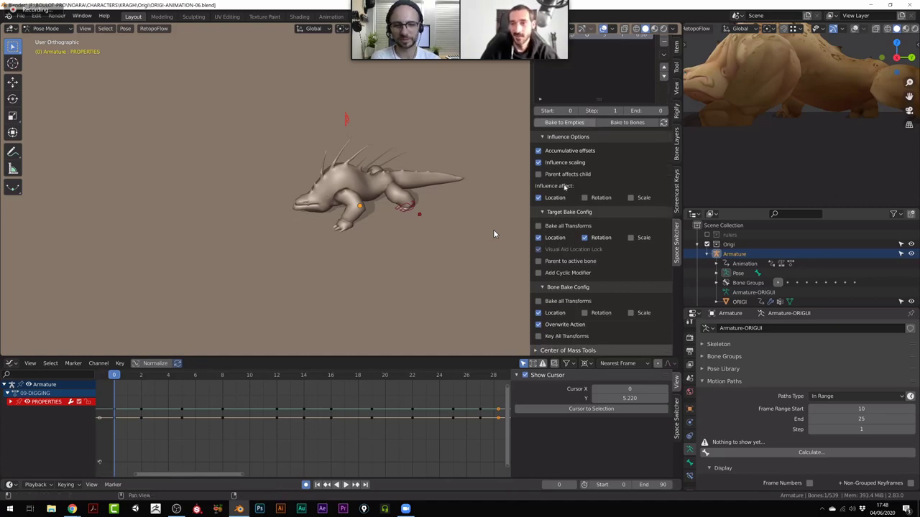
pyautogui.scroll(2, 582, 151)
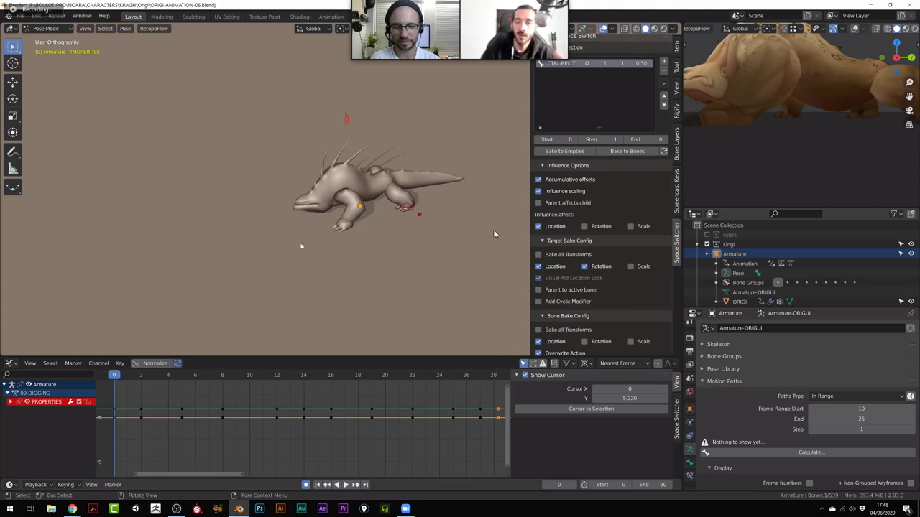
pyautogui.scroll(2, 301, 239)
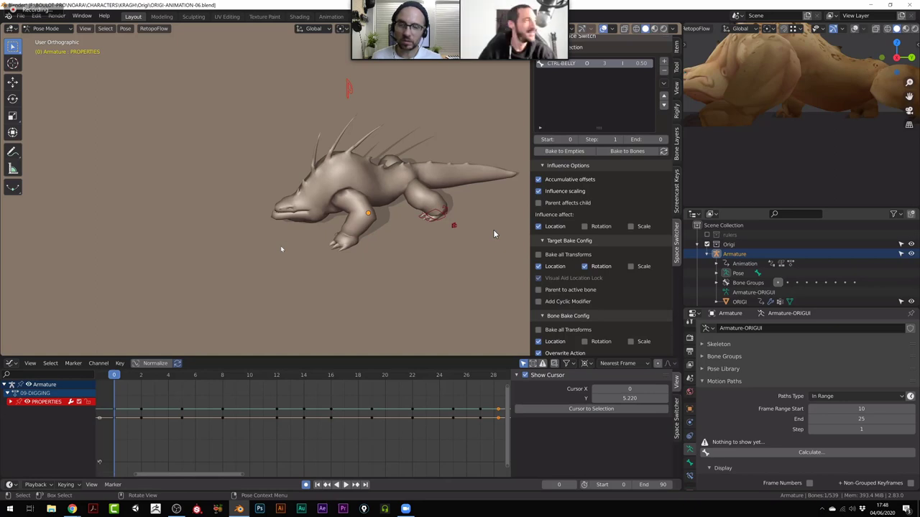
# Switch from Blender to the Chrome window with Google results for 'animation sherpa'.
pyautogui.hotkey('alt', 'Tab')
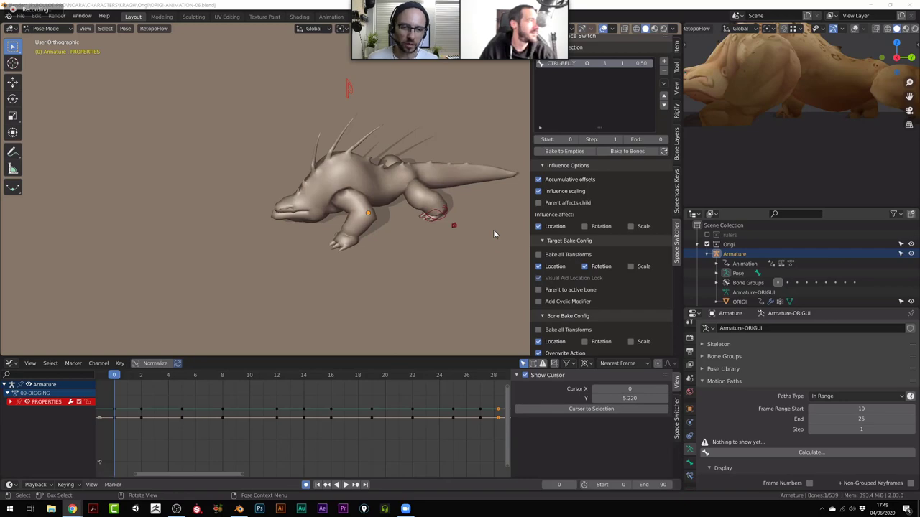
pyautogui.hotkey('alt', 'Tab')
# Watch the free Baqir rig presentation video full screen, skipping ahead to the rig demo.
pyautogui.press('super+Up')
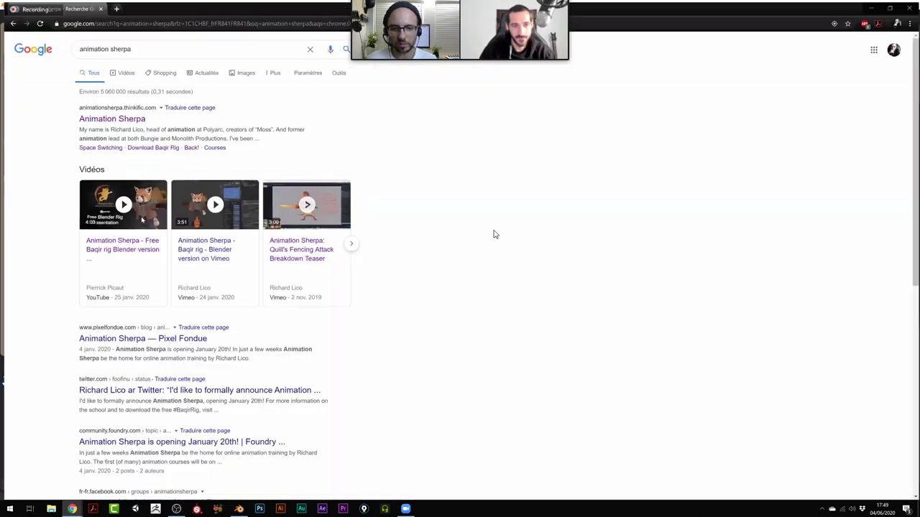
pyautogui.click(108, 239)
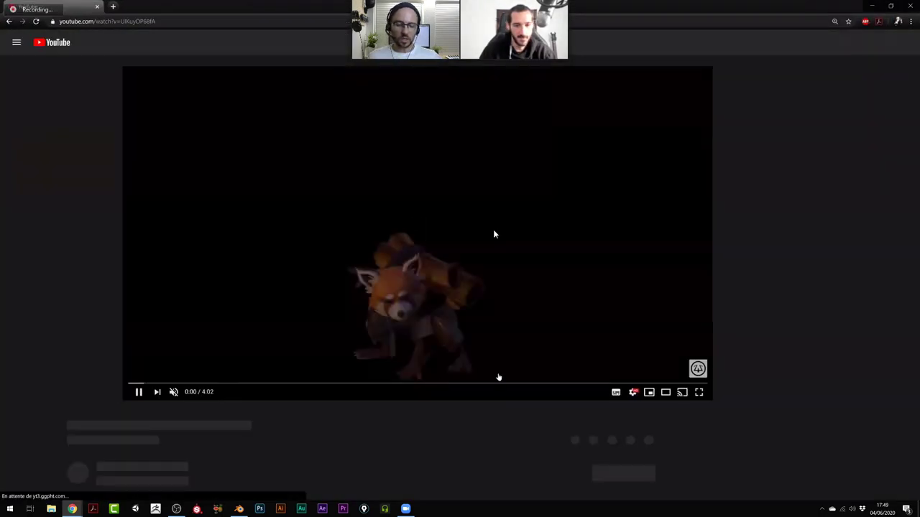
pyautogui.click(640, 393)
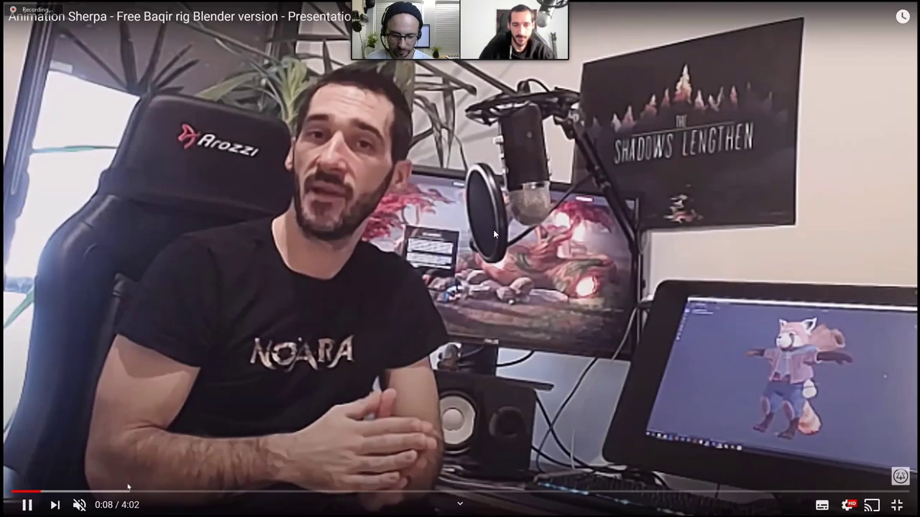
pyautogui.press('Right')
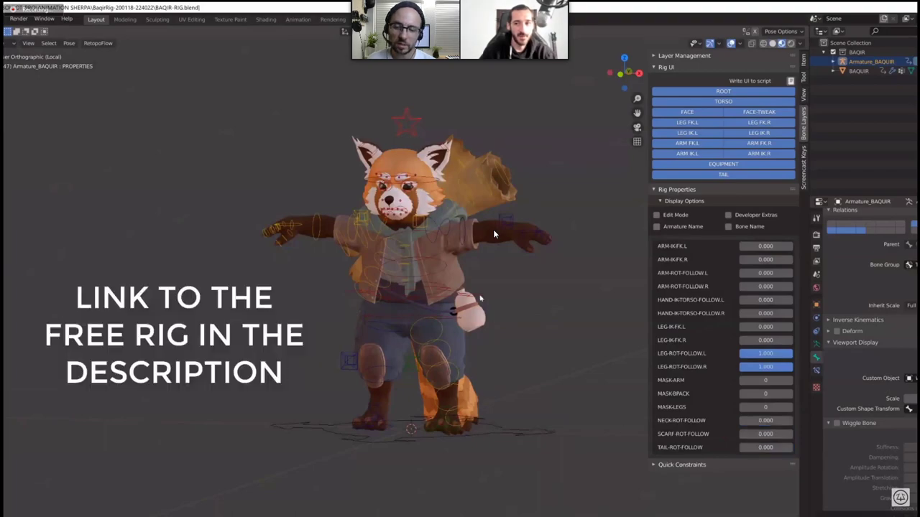
# Pause the Baqir video, exit full screen, and go back to Rigging Buddies Podcast #5.
pyautogui.press('Escape')
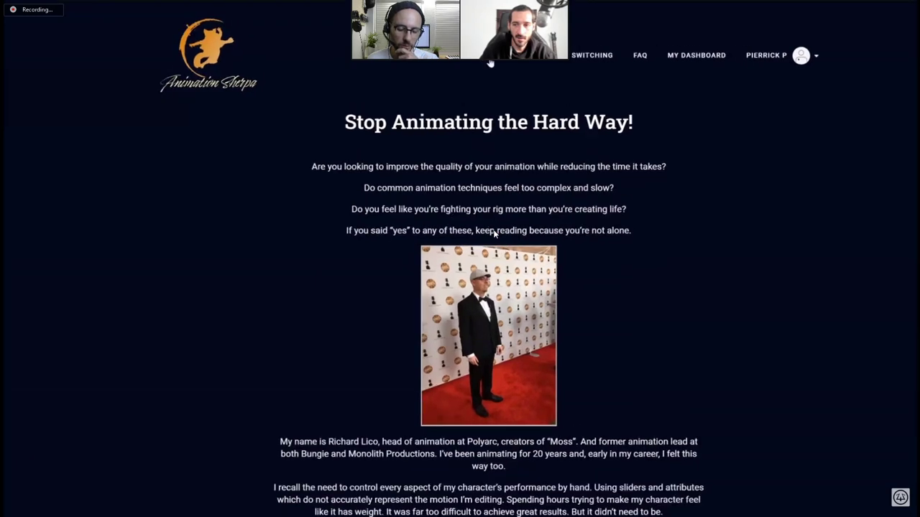
pyautogui.click(488, 62)
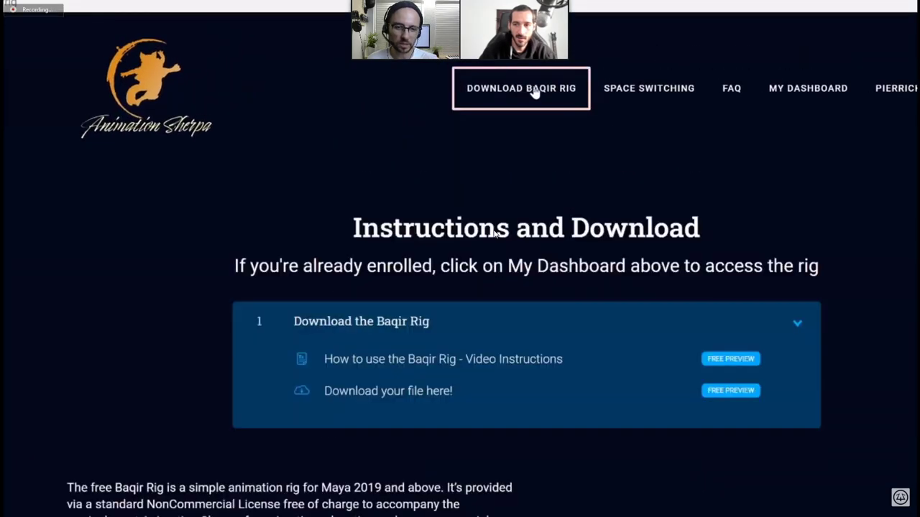
pyautogui.click(27, 505)
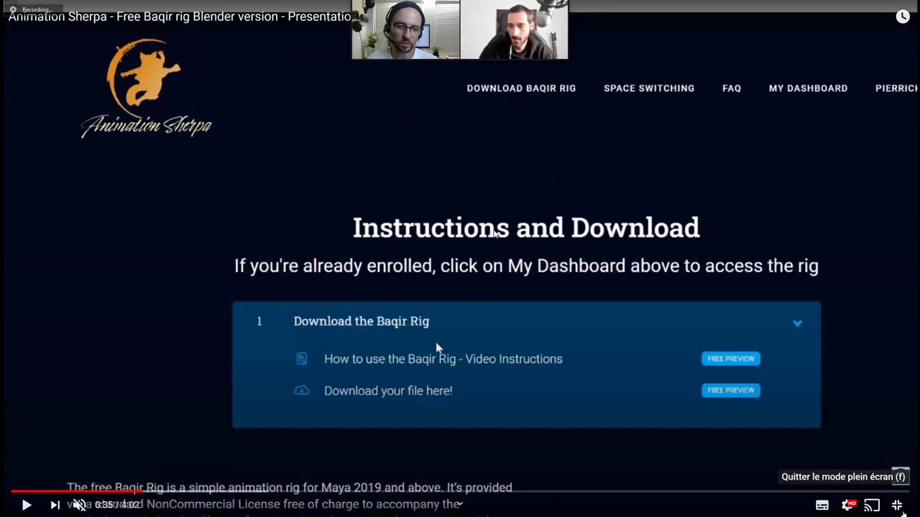
pyautogui.click(898, 507)
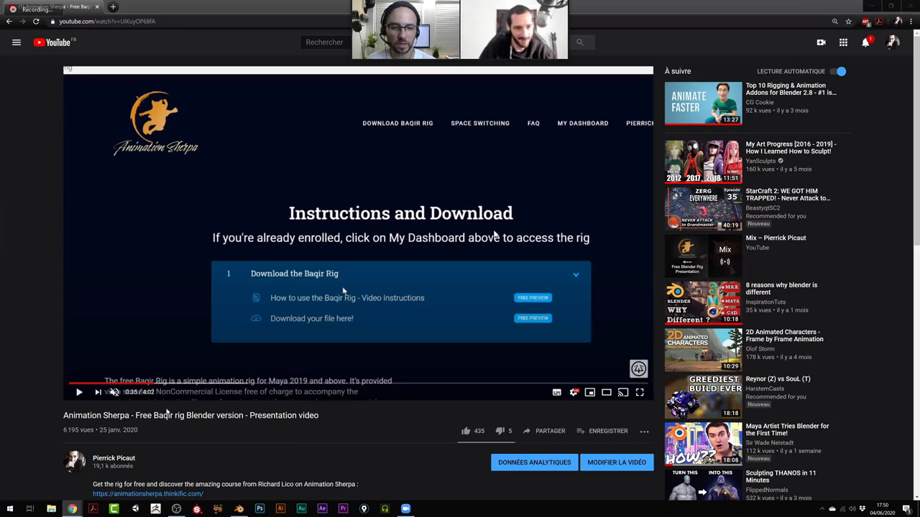
pyautogui.hotkey('alt', 'Left')
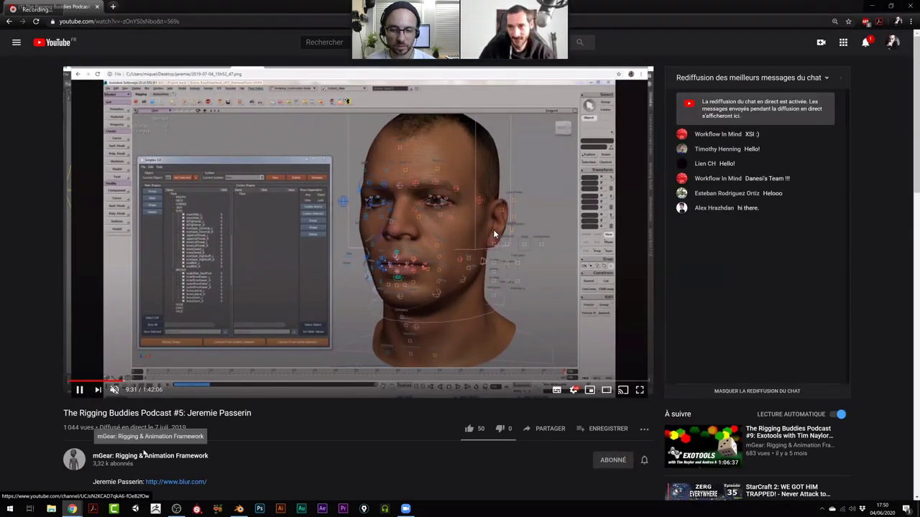
# Open mGear's Rigging Buddies Podcast playlist, pause episode #20, and scroll through the episode list.
pyautogui.click(124, 455)
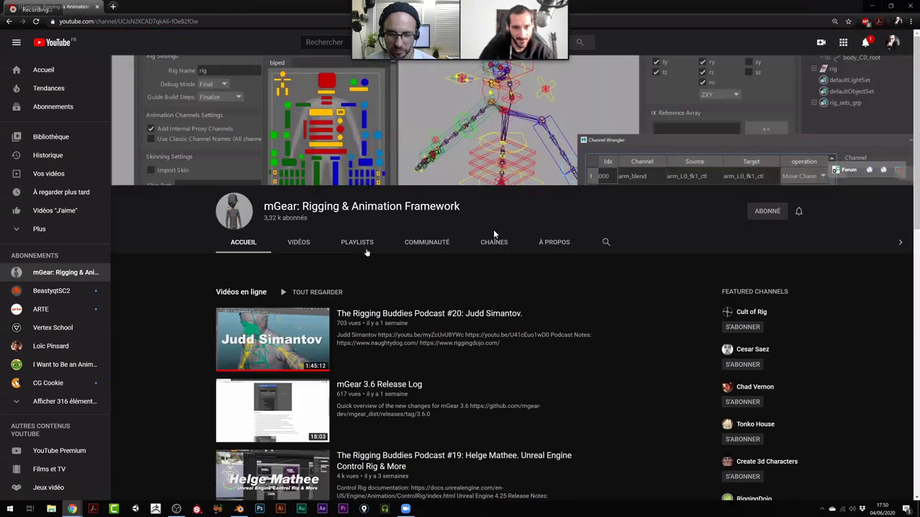
pyautogui.click(367, 244)
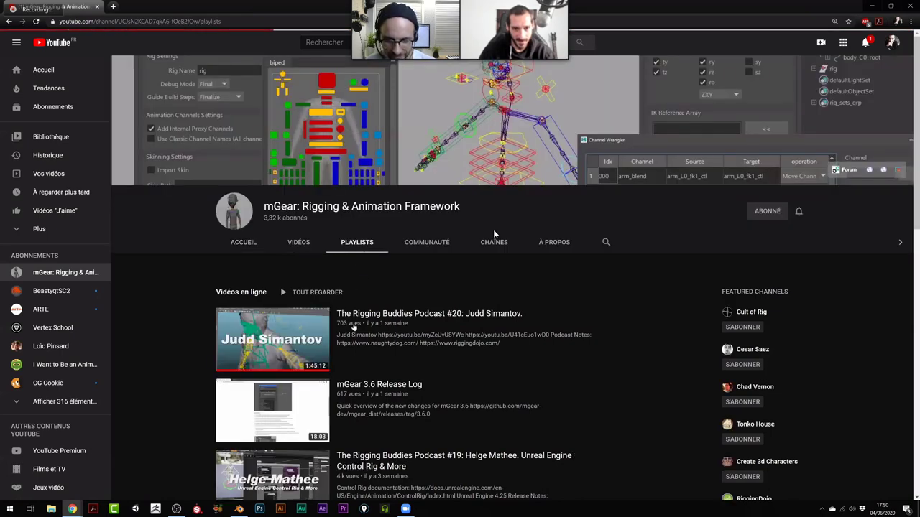
pyautogui.click(344, 332)
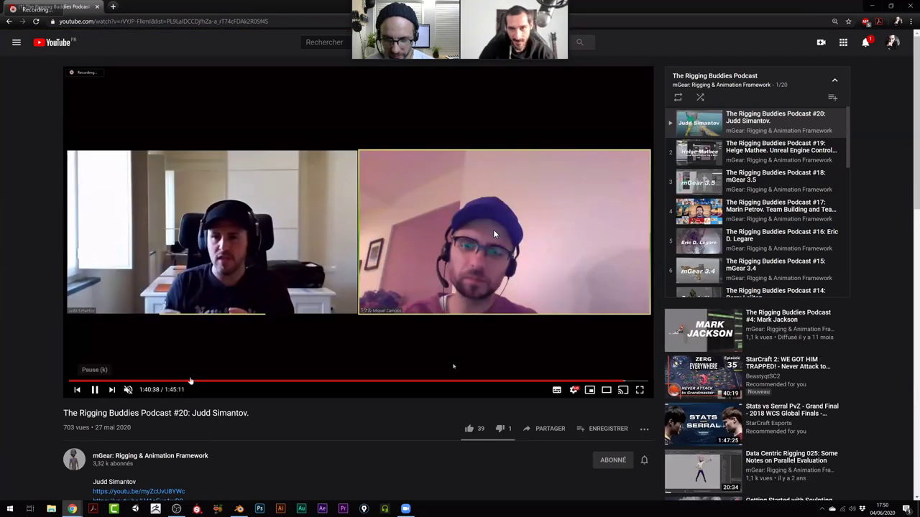
pyautogui.click(94, 390)
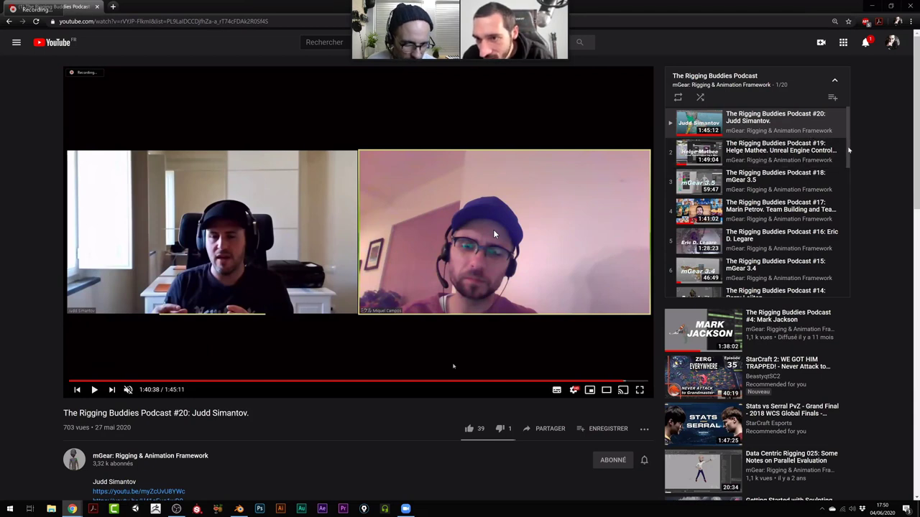
pyautogui.scroll(-2, 841, 179)
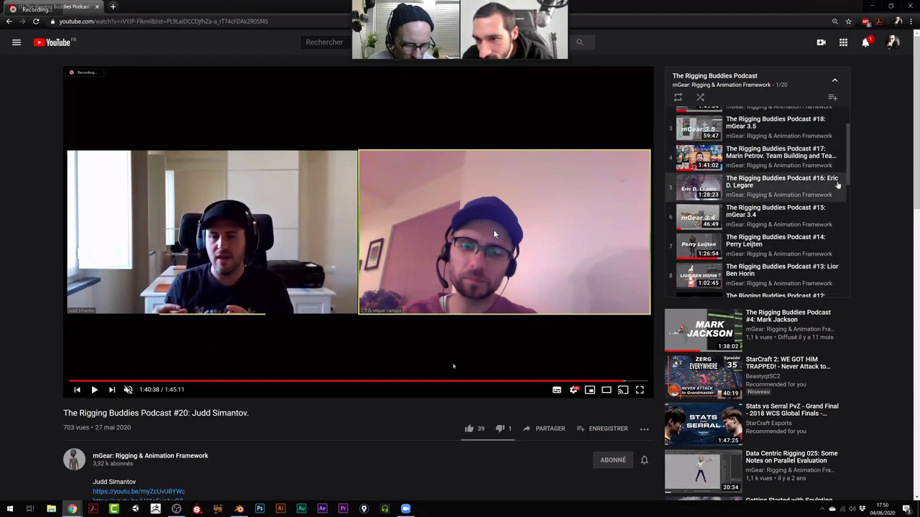
pyautogui.scroll(-3, 834, 211)
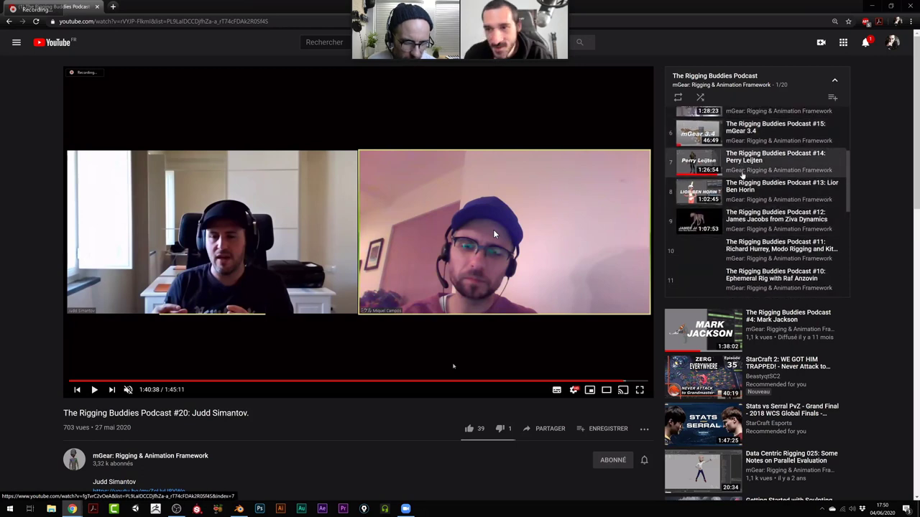
pyautogui.scroll(-1, 784, 204)
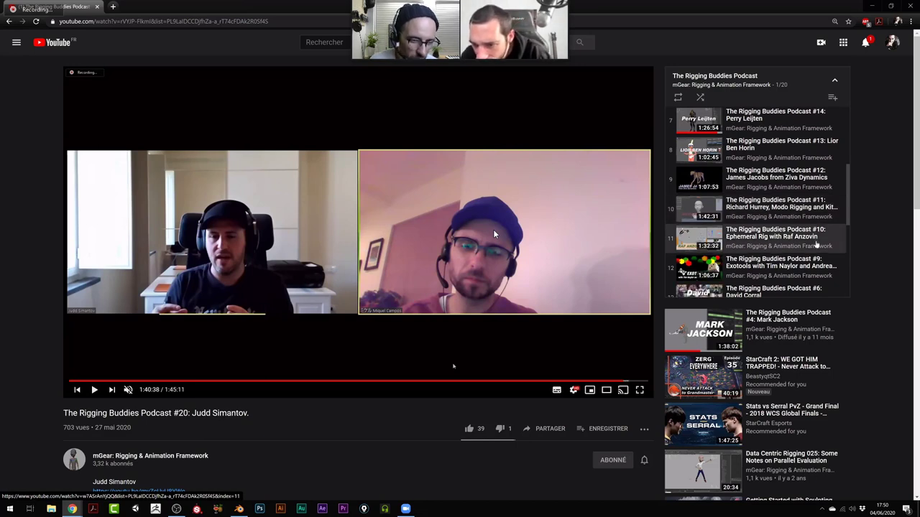
# Open Podcast #10: Ephemeral Rig from the playlist and pause it at 0:02.
pyautogui.click(780, 236)
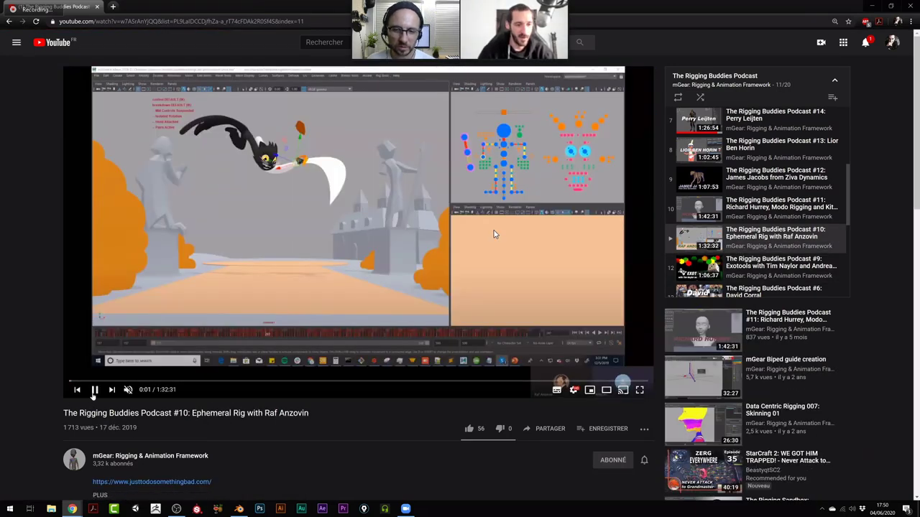
pyautogui.click(95, 390)
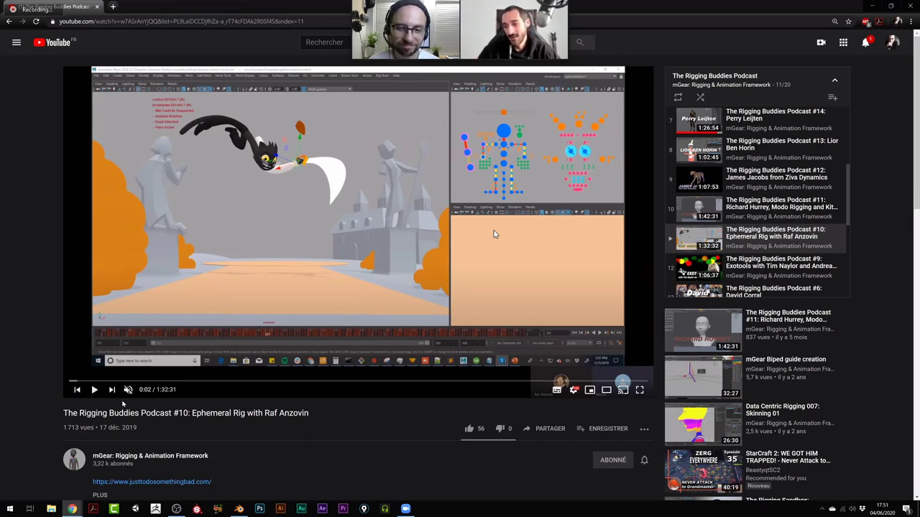
# Bring Blender back from the taskbar, showing the creature's 09-DIGGING action.
pyautogui.click(239, 509)
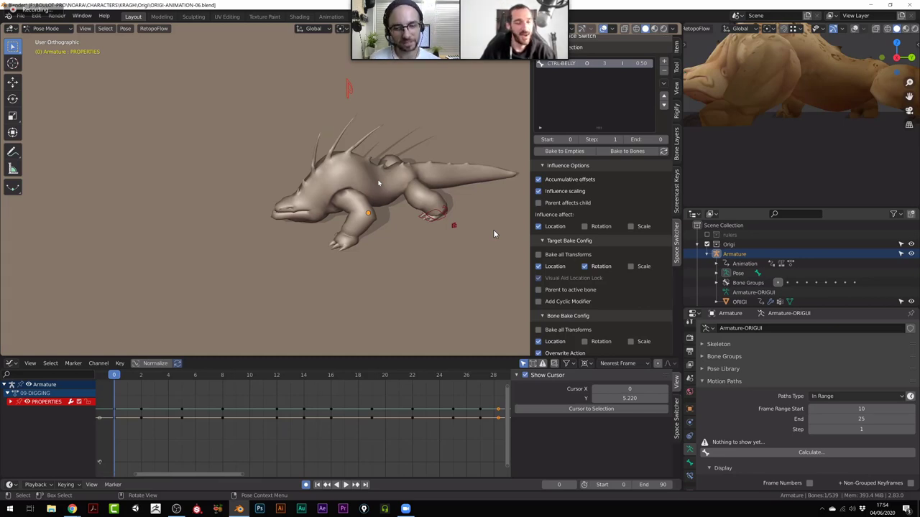
pyautogui.click(495, 233)
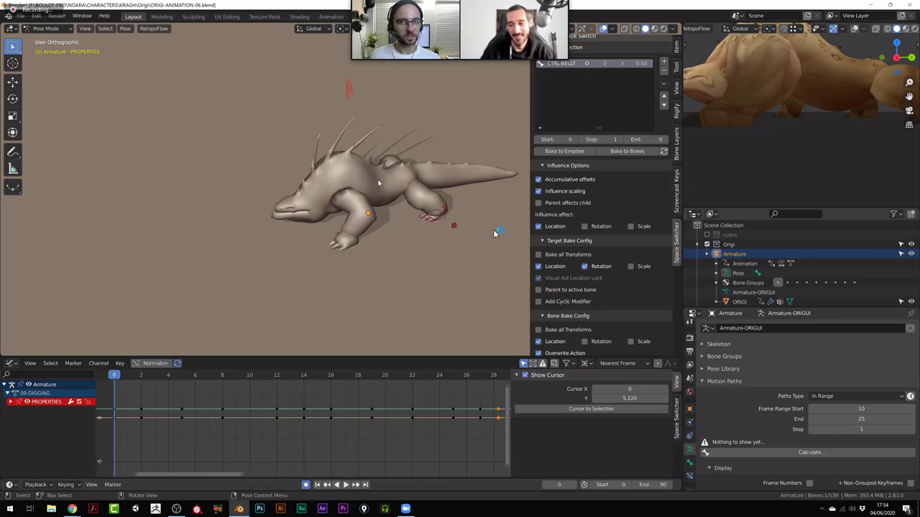